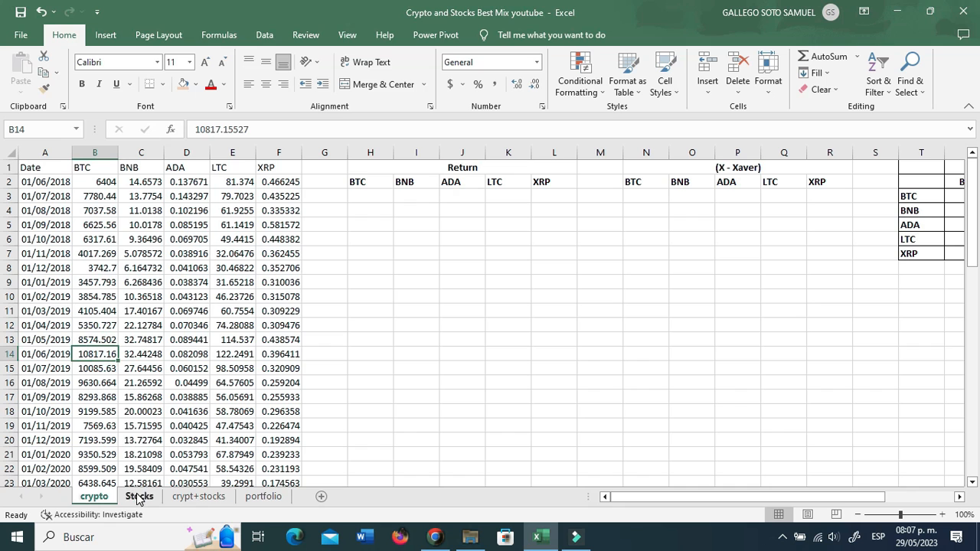
Look over the Stocks sheet's price data, and return to the crypto sheet.
{"action": "left_click", "coordinate": [140, 496]}
{"action": "left_click", "coordinate": [313, 300]}
{"action": "left_click", "coordinate": [169, 357]}
{"action": "left_click", "coordinate": [107, 496]}
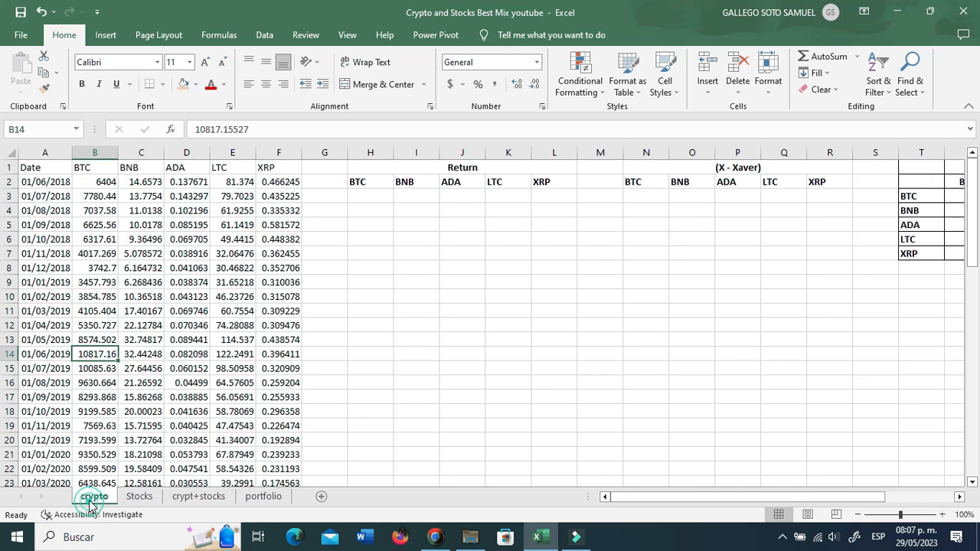
{"action": "left_click", "coordinate": [174, 253]}
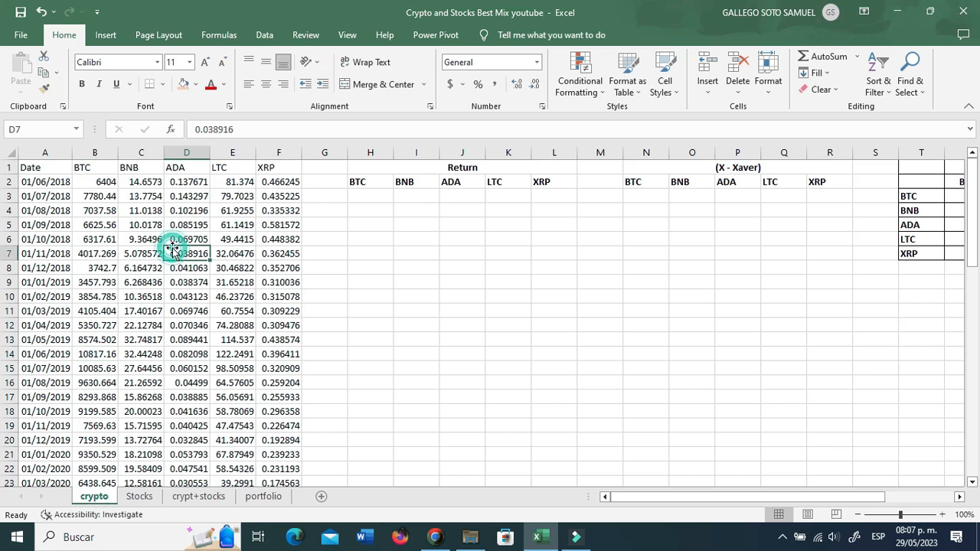
{"action": "left_click", "coordinate": [402, 224]}
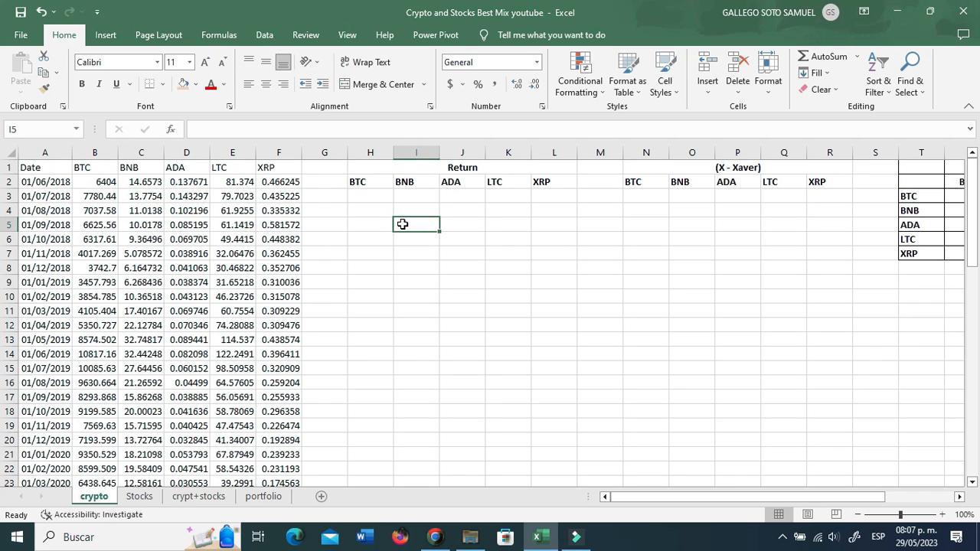
{"action": "left_click", "coordinate": [378, 280]}
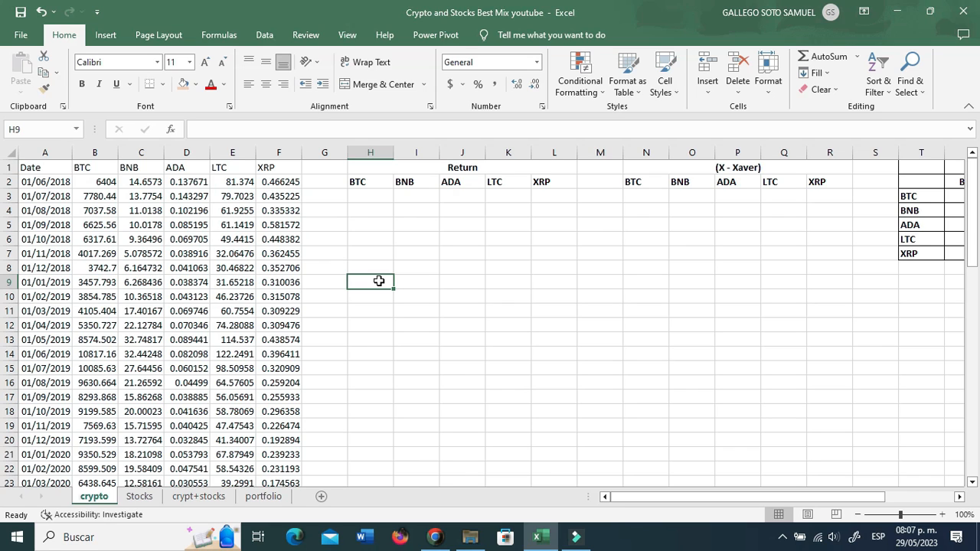
{"action": "left_click", "coordinate": [411, 277]}
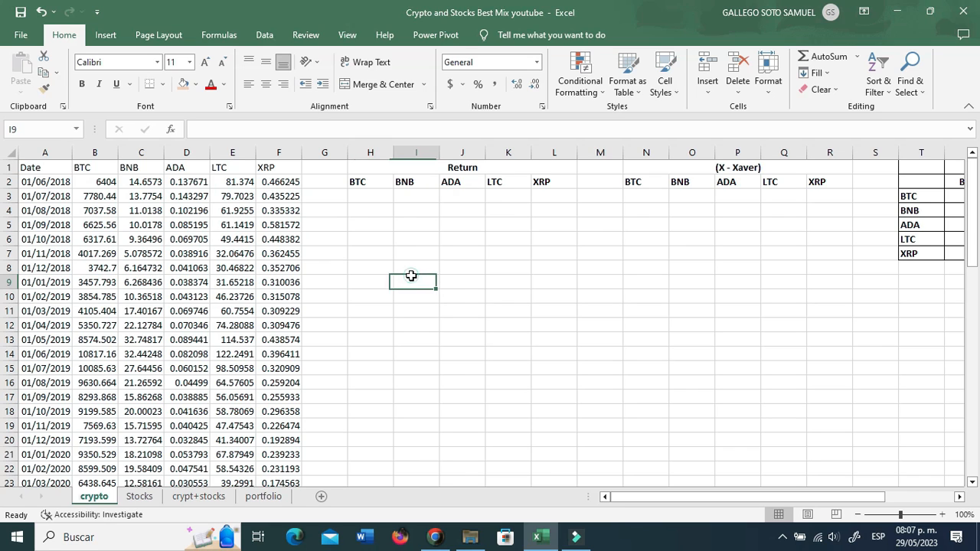
{"action": "left_click", "coordinate": [380, 196]}
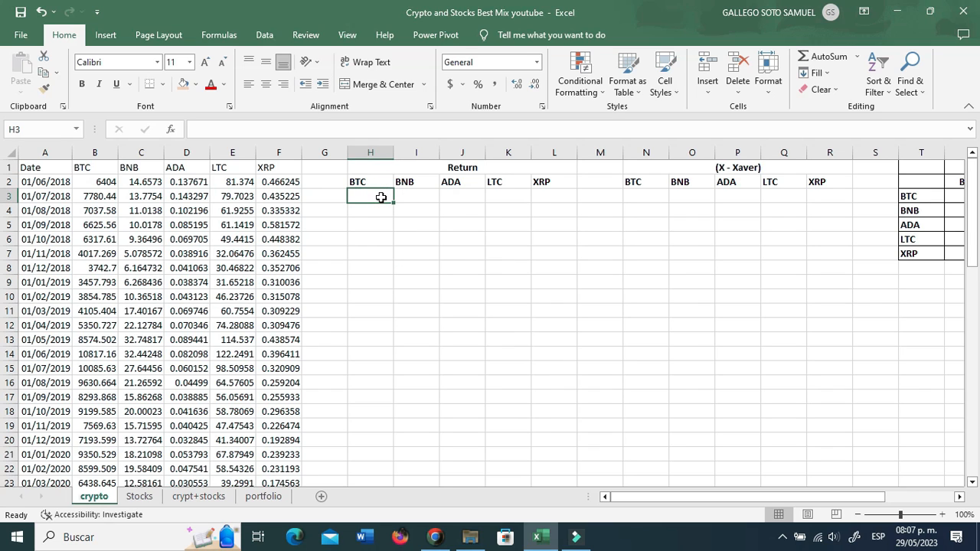
{"action": "left_click", "coordinate": [389, 221]}
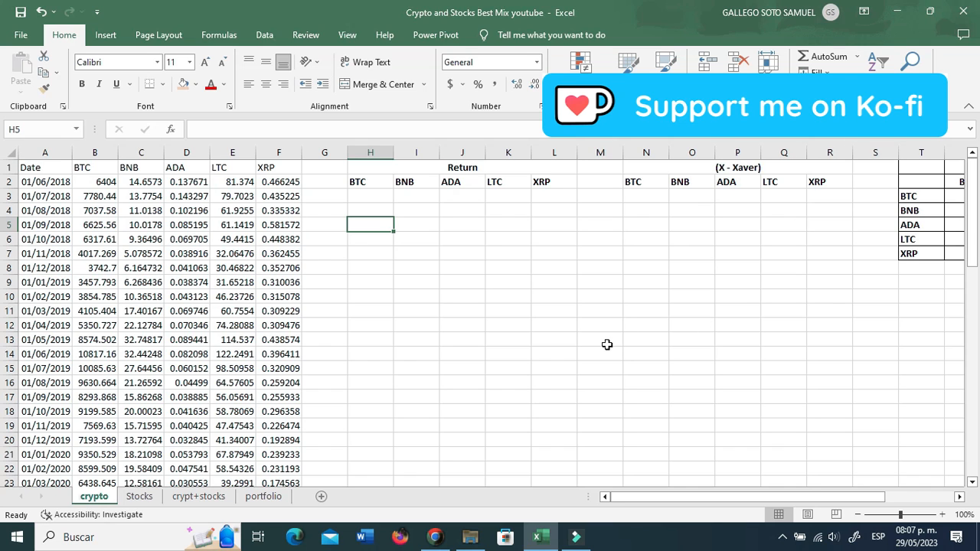
{"action": "left_click", "coordinate": [559, 329]}
{"action": "left_click", "coordinate": [389, 238]}
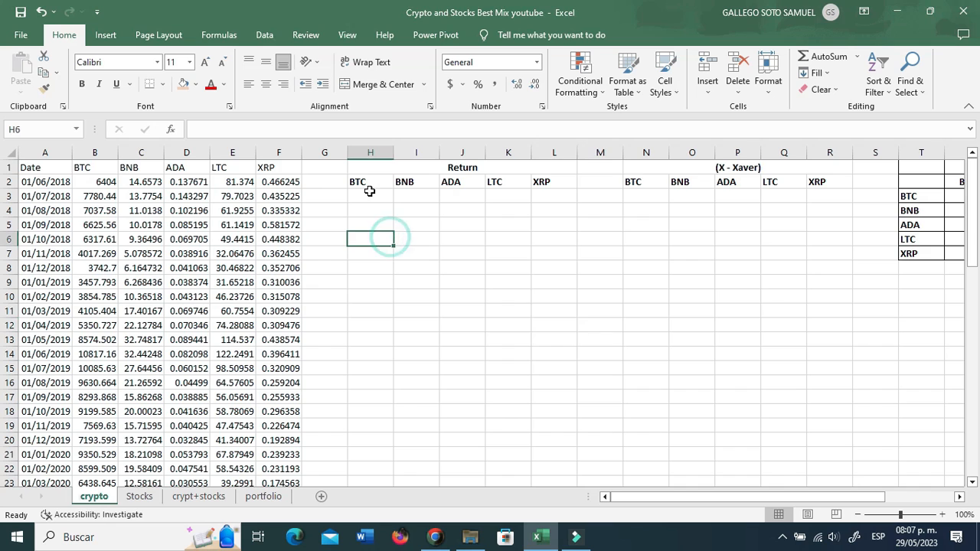
{"action": "left_click", "coordinate": [373, 194]}
{"action": "left_click", "coordinate": [492, 235]}
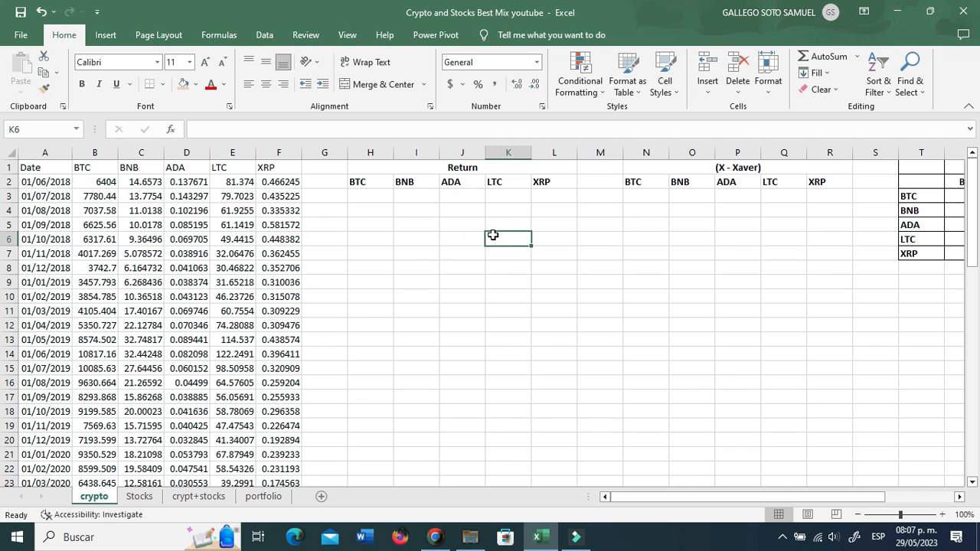
{"action": "left_click", "coordinate": [560, 291]}
{"action": "left_click", "coordinate": [606, 250]}
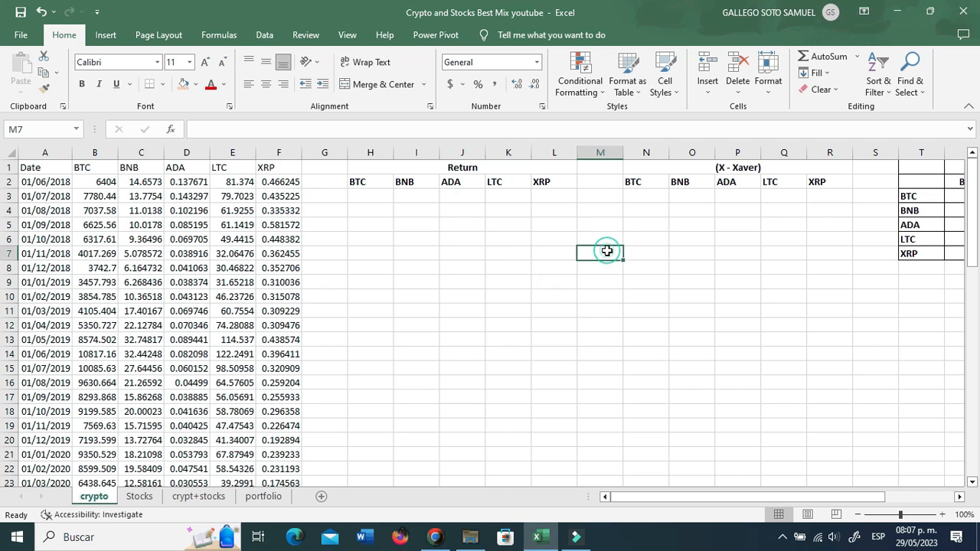
Review the BTC, BNB, ADA, LTC and XRP columns of the (X - Xaver) table on the crypto sheet.
{"action": "left_click", "coordinate": [643, 198]}
{"action": "left_click", "coordinate": [681, 197]}
{"action": "left_click", "coordinate": [755, 197]}
{"action": "left_click", "coordinate": [790, 195]}
{"action": "left_click", "coordinate": [829, 194]}
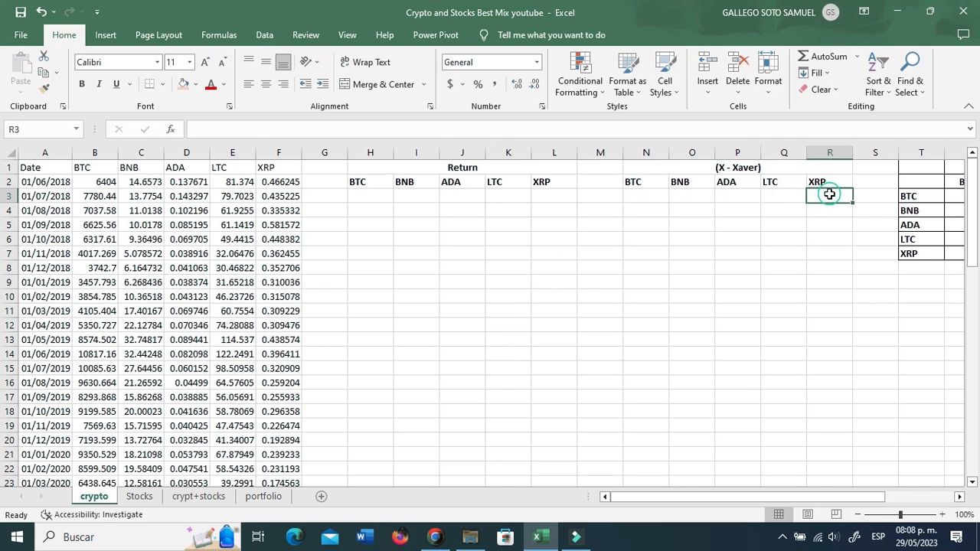
{"action": "left_click", "coordinate": [629, 196]}
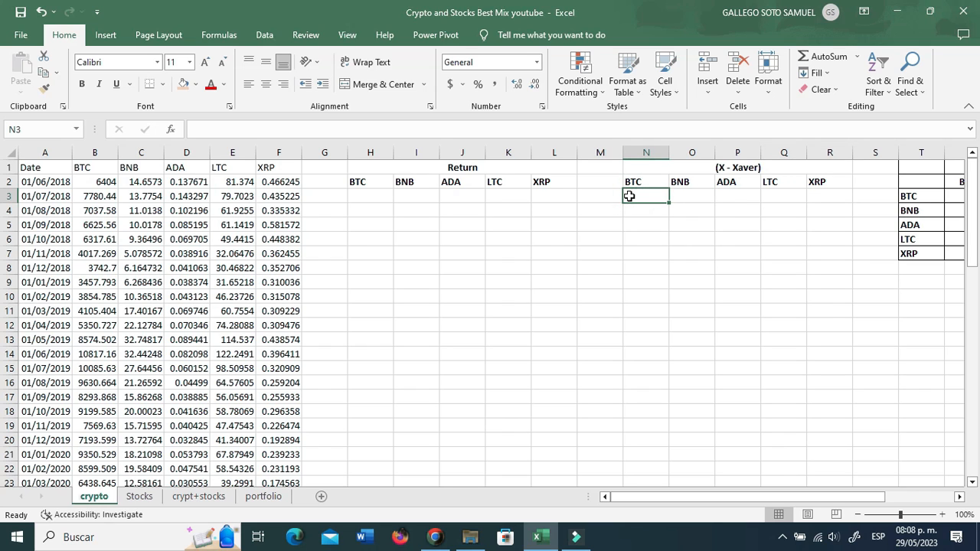
{"action": "left_click", "coordinate": [579, 266]}
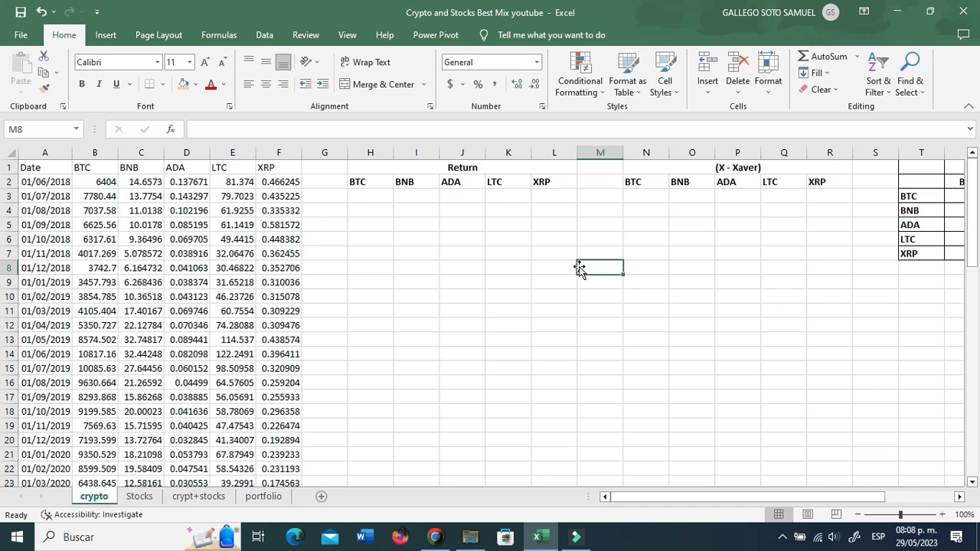
{"action": "left_click", "coordinate": [543, 297]}
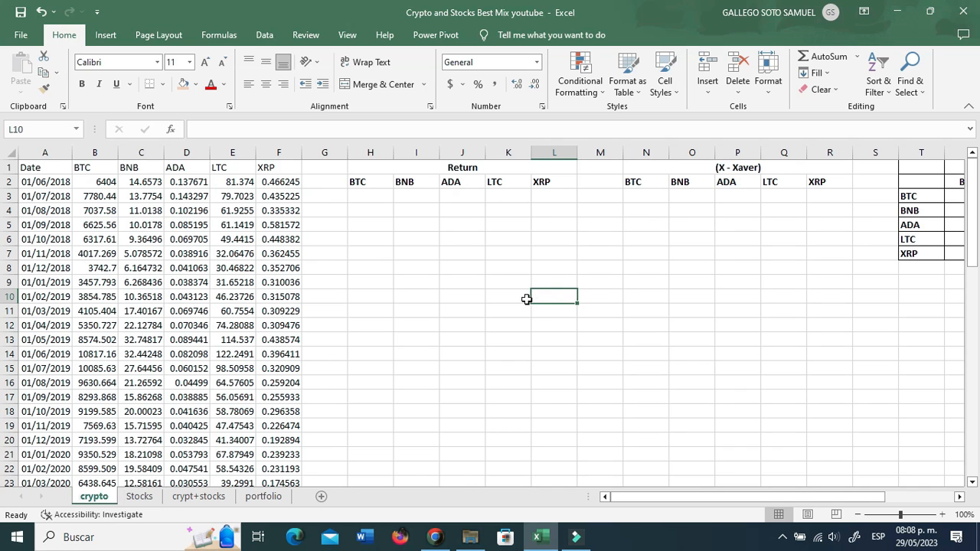
{"action": "left_click", "coordinate": [369, 196]}
{"action": "left_click", "coordinate": [371, 208]}
{"action": "left_click", "coordinate": [371, 196]}
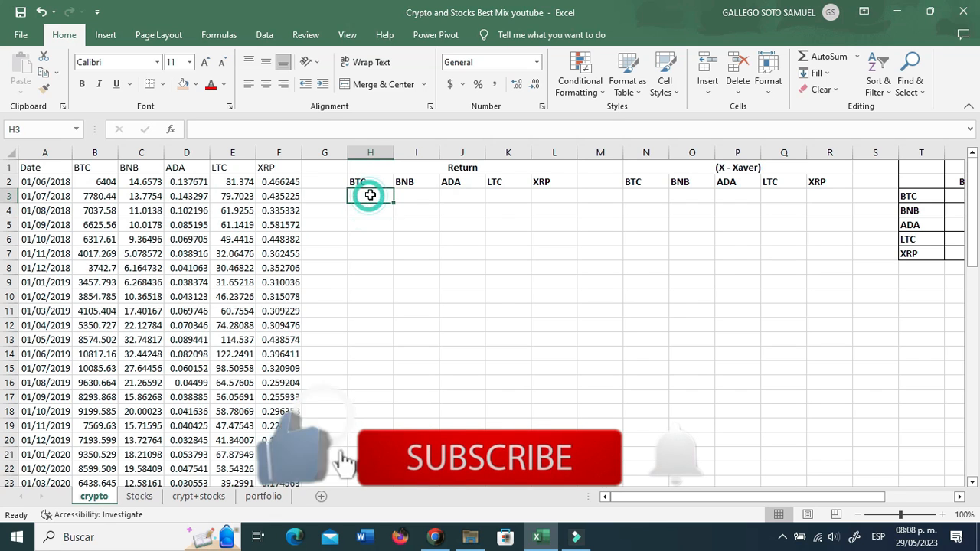
{"action": "left_click", "coordinate": [471, 408]}
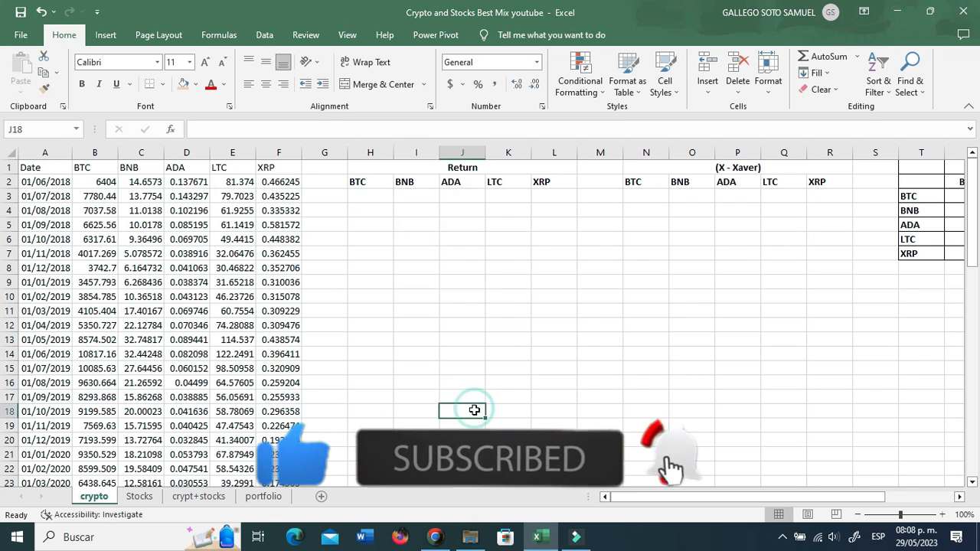
Examine the BTC, BNB, ADA, LTC and XRP price columns on the crypto sheet.
{"action": "left_click", "coordinate": [122, 167]}
{"action": "left_click", "coordinate": [105, 168]}
{"action": "left_click", "coordinate": [135, 168]}
{"action": "left_click", "coordinate": [175, 167]}
{"action": "left_click", "coordinate": [227, 167]}
{"action": "left_click", "coordinate": [269, 168]}
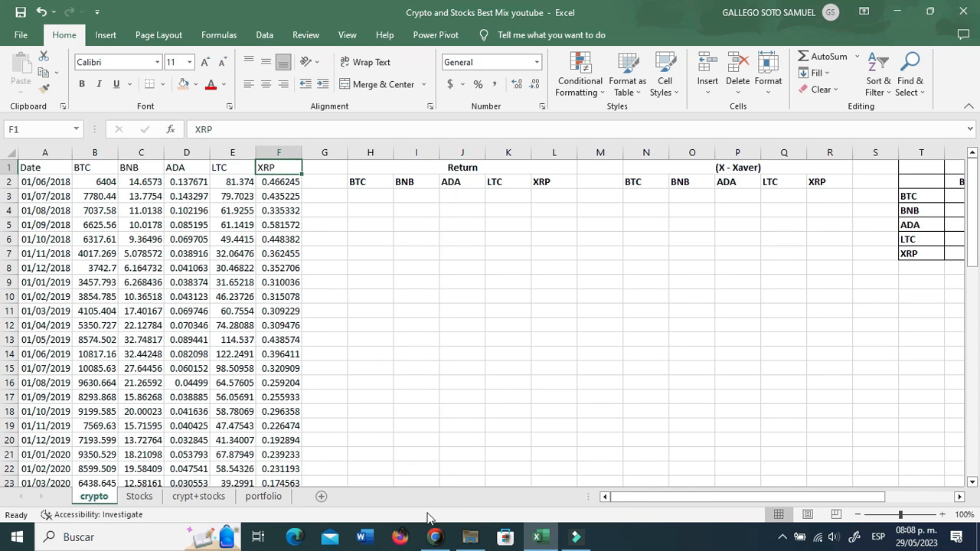
{"action": "left_click", "coordinate": [377, 320]}
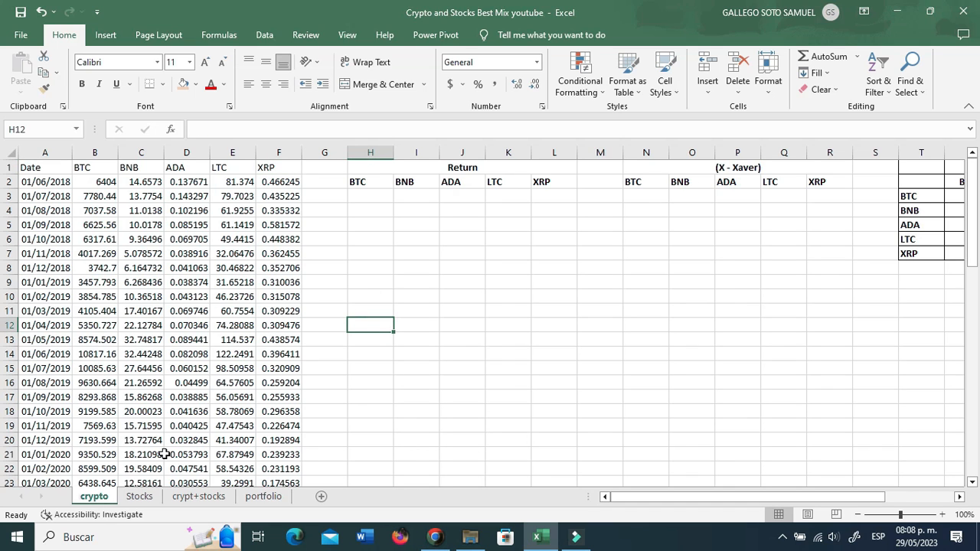
{"action": "left_click", "coordinate": [192, 225]}
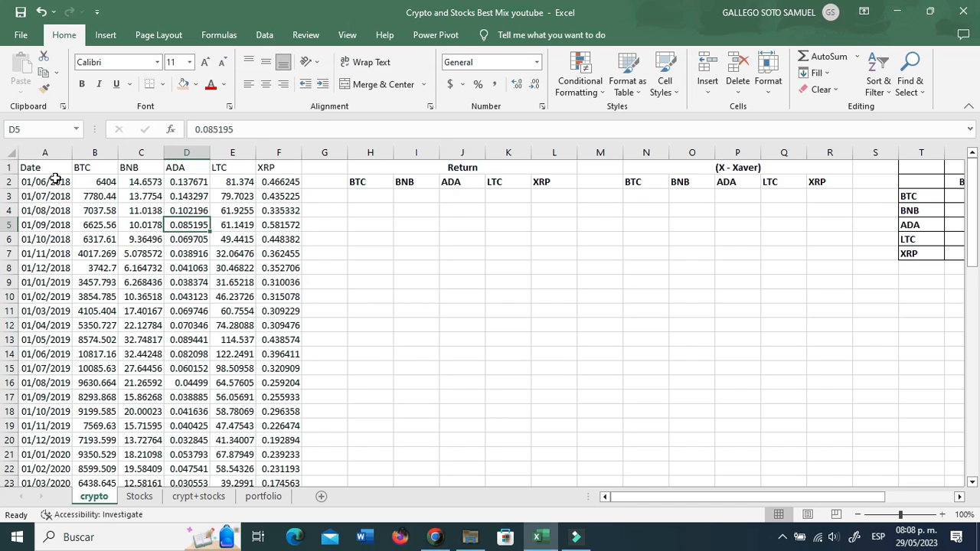
{"action": "left_click", "coordinate": [80, 167]}
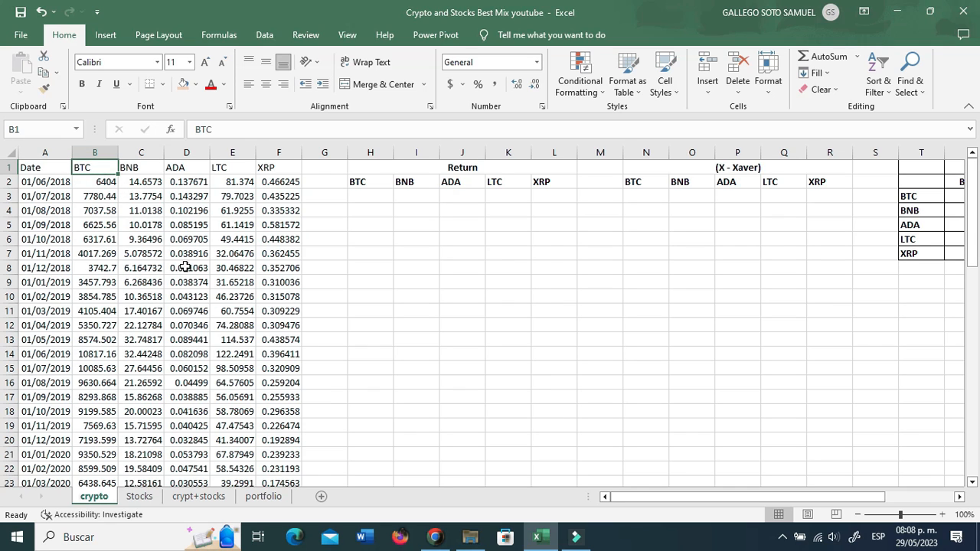
{"action": "left_click", "coordinate": [154, 268]}
{"action": "left_click", "coordinate": [139, 184]}
{"action": "left_click", "coordinate": [206, 179]}
{"action": "left_click", "coordinate": [265, 167]}
{"action": "left_click", "coordinate": [132, 167]}
{"action": "left_click", "coordinate": [175, 167]}
{"action": "left_click", "coordinate": [218, 167]}
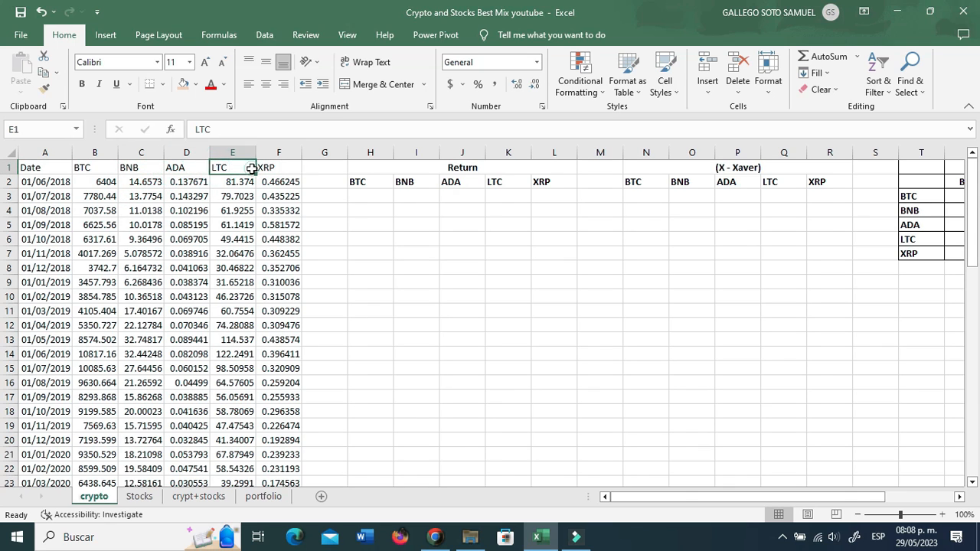
{"action": "left_click", "coordinate": [265, 212]}
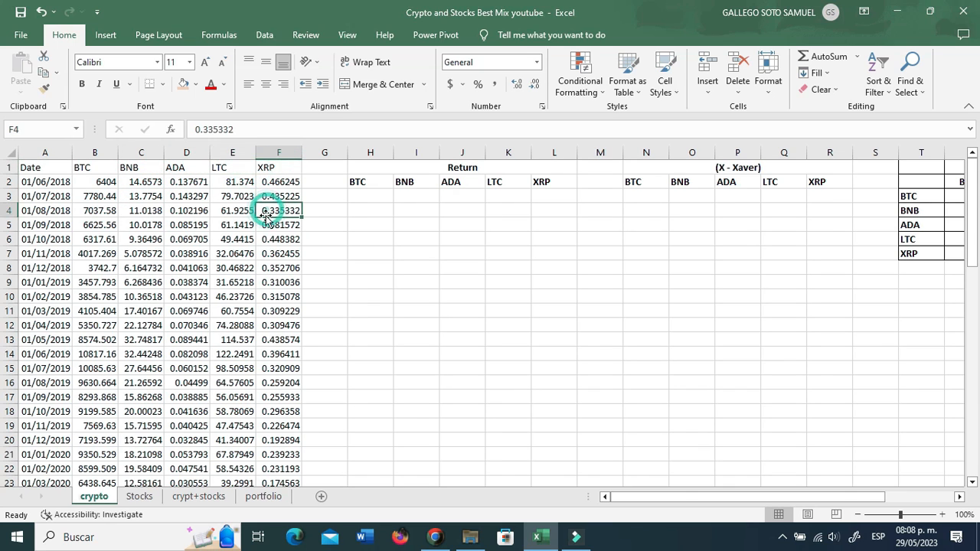
Check the interval between the first entries of the crypto sheet's Date column.
{"action": "left_click", "coordinate": [61, 195]}
{"action": "left_click", "coordinate": [61, 182]}
{"action": "left_click", "coordinate": [65, 195]}
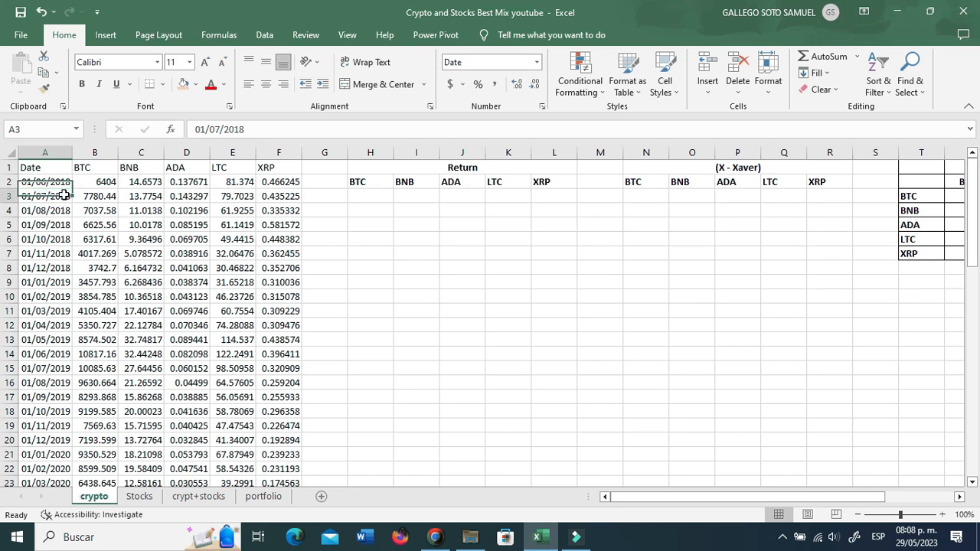
{"action": "left_click", "coordinate": [61, 212]}
{"action": "left_click", "coordinate": [61, 226]}
Open the Stocks sheet and review the EL, GE, PYPL and TSM headings of the Return table.
{"action": "left_click", "coordinate": [142, 496]}
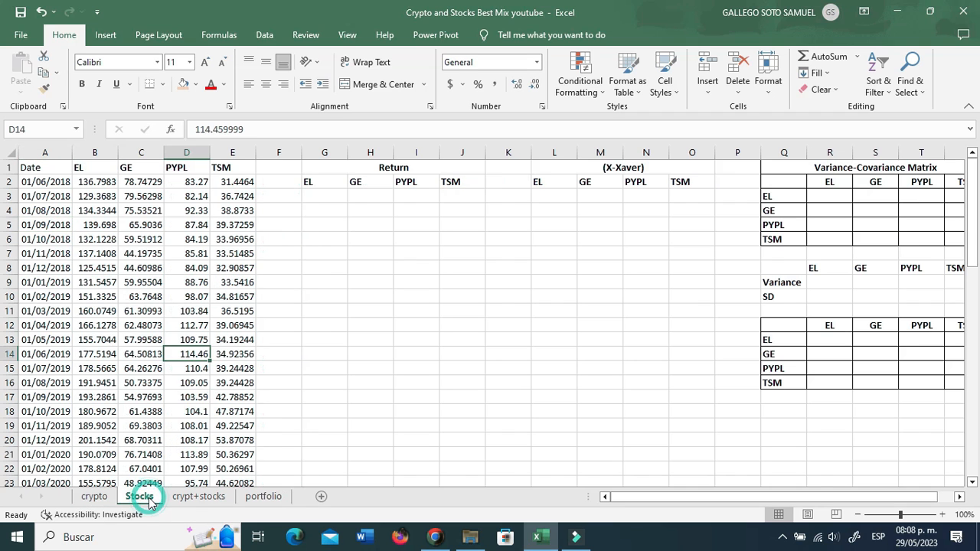
{"action": "left_click", "coordinate": [335, 182]}
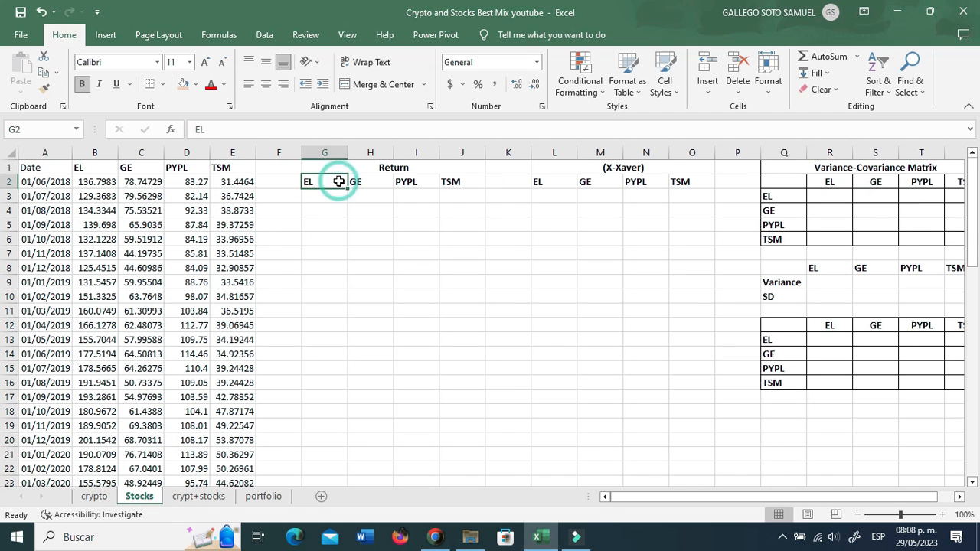
{"action": "left_click", "coordinate": [373, 181]}
{"action": "left_click", "coordinate": [411, 182]}
{"action": "left_click", "coordinate": [446, 182]}
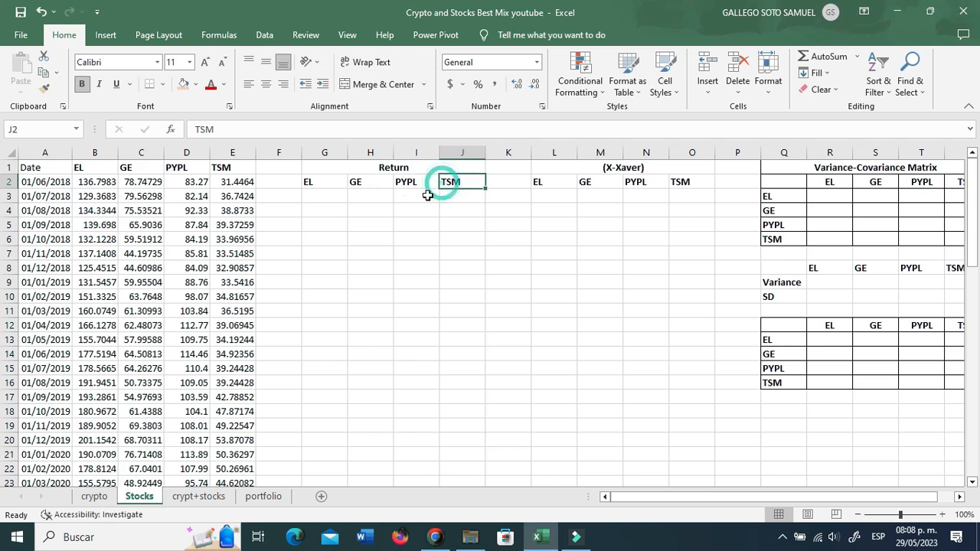
{"action": "left_click", "coordinate": [357, 187]}
{"action": "left_click", "coordinate": [323, 184]}
{"action": "left_click", "coordinate": [325, 200]}
{"action": "left_click", "coordinate": [316, 185]}
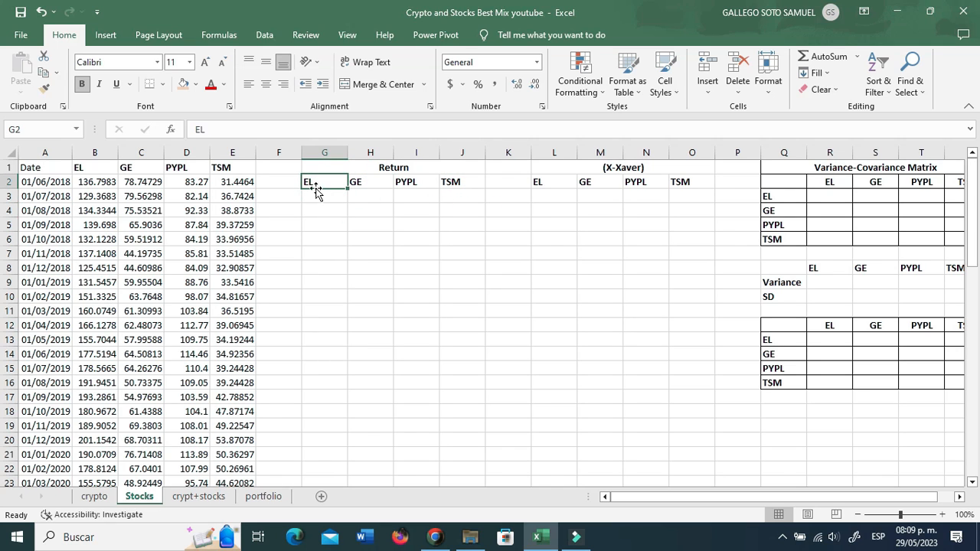
Go through each stock ticker in the Return table, matching GE and PYPL to their price columns.
{"action": "left_click", "coordinate": [356, 182]}
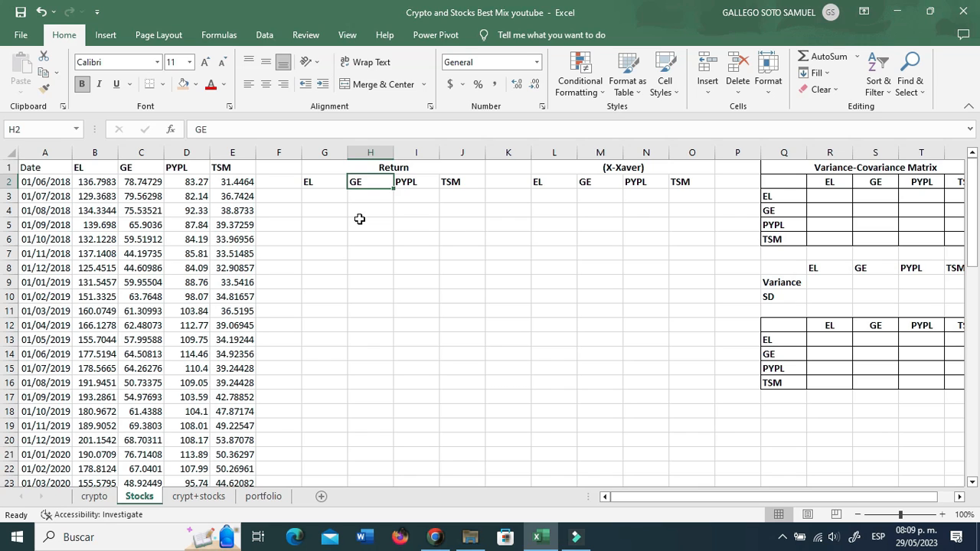
{"action": "left_click", "coordinate": [327, 179]}
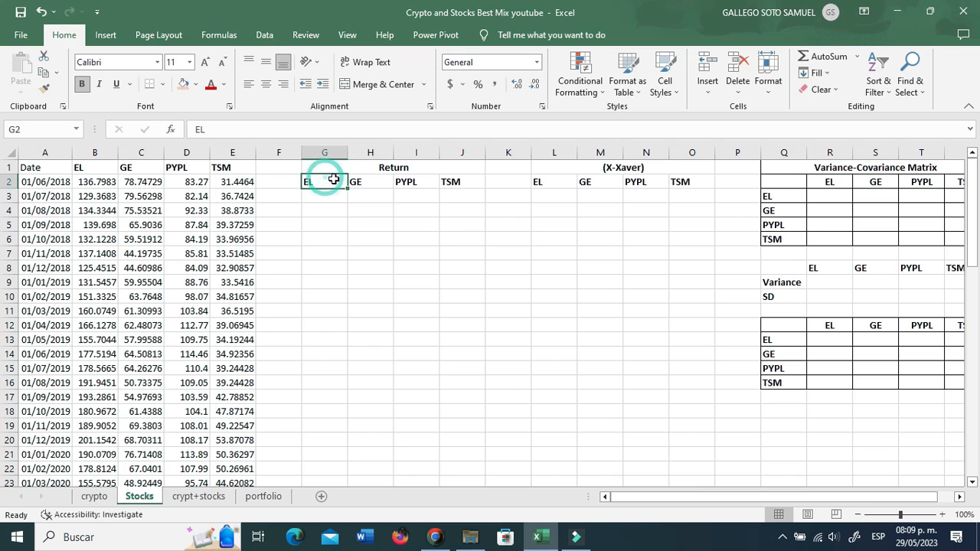
{"action": "left_click", "coordinate": [368, 181]}
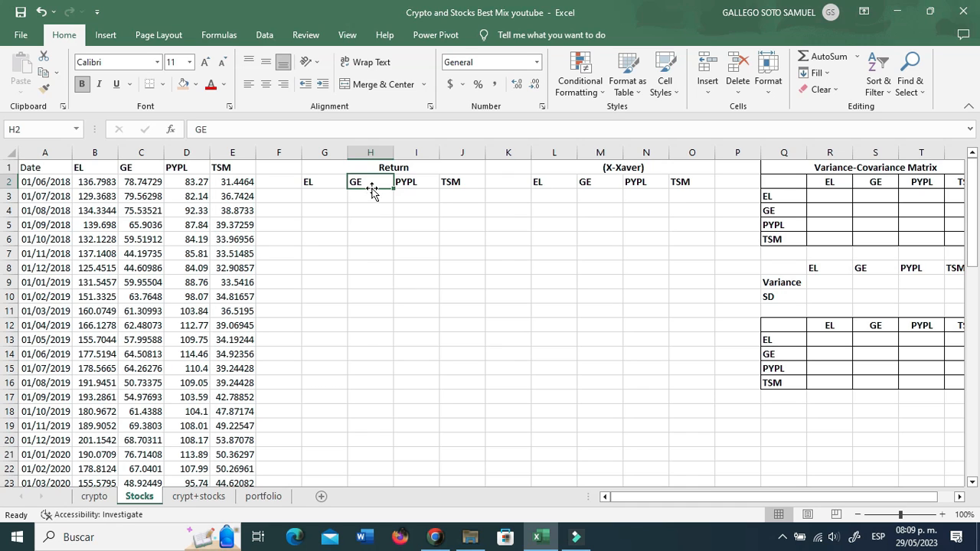
{"action": "left_click", "coordinate": [373, 198]}
{"action": "left_click", "coordinate": [366, 181]}
{"action": "left_click", "coordinate": [136, 168]}
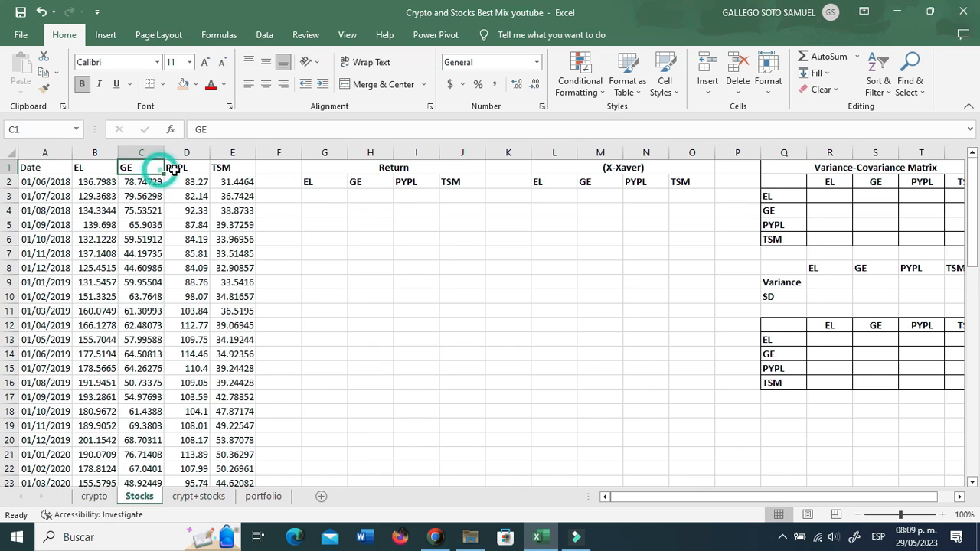
{"action": "left_click", "coordinate": [174, 170]}
{"action": "left_click", "coordinate": [403, 182]}
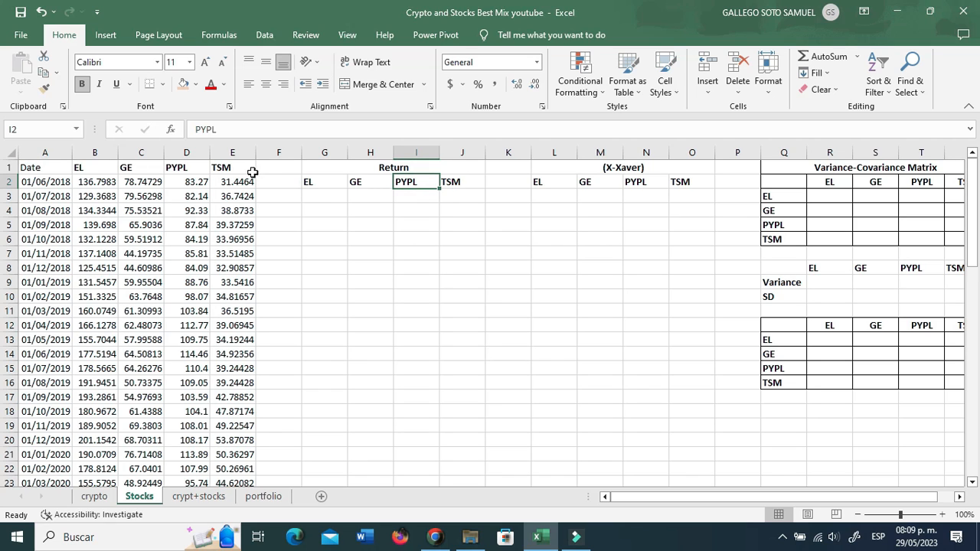
{"action": "left_click", "coordinate": [462, 185]}
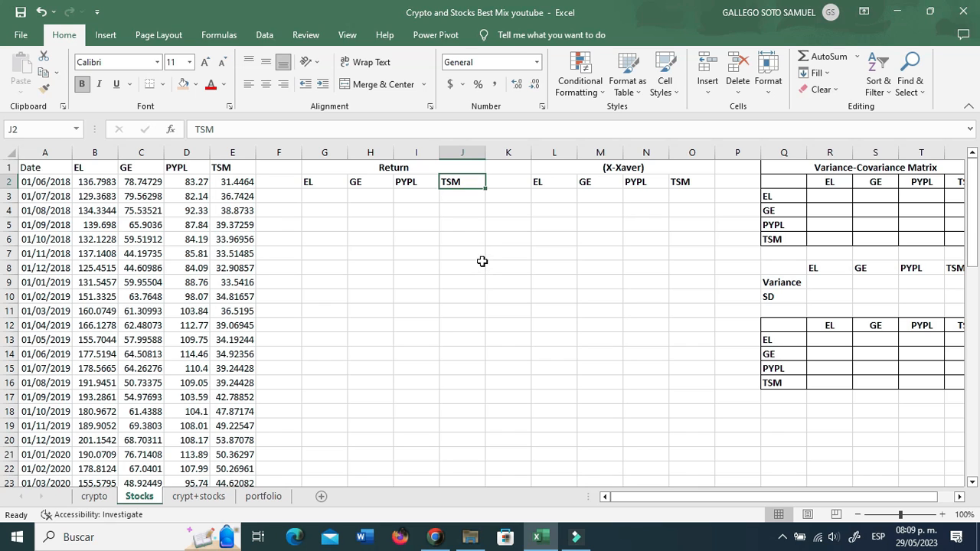
{"action": "left_click", "coordinate": [353, 207]}
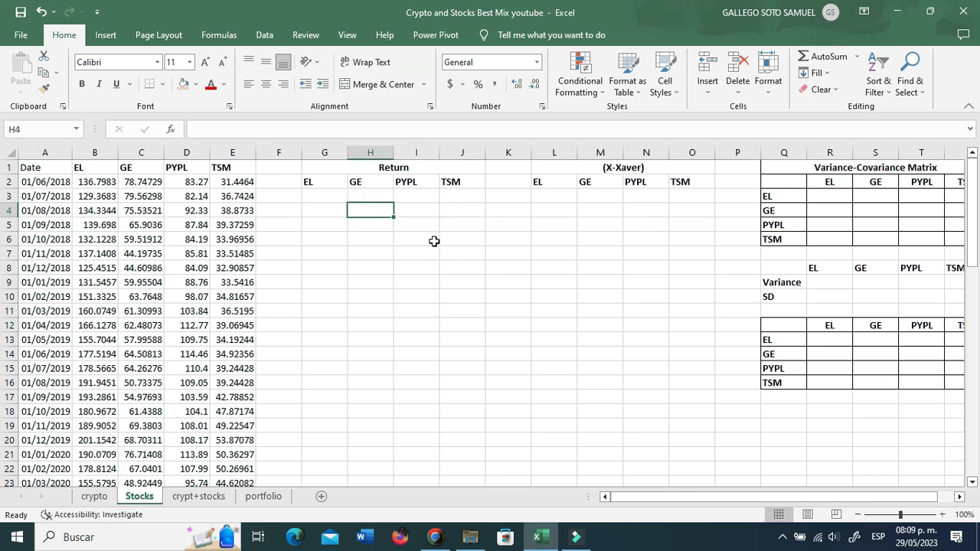
{"action": "left_click", "coordinate": [489, 247]}
{"action": "left_click", "coordinate": [325, 378]}
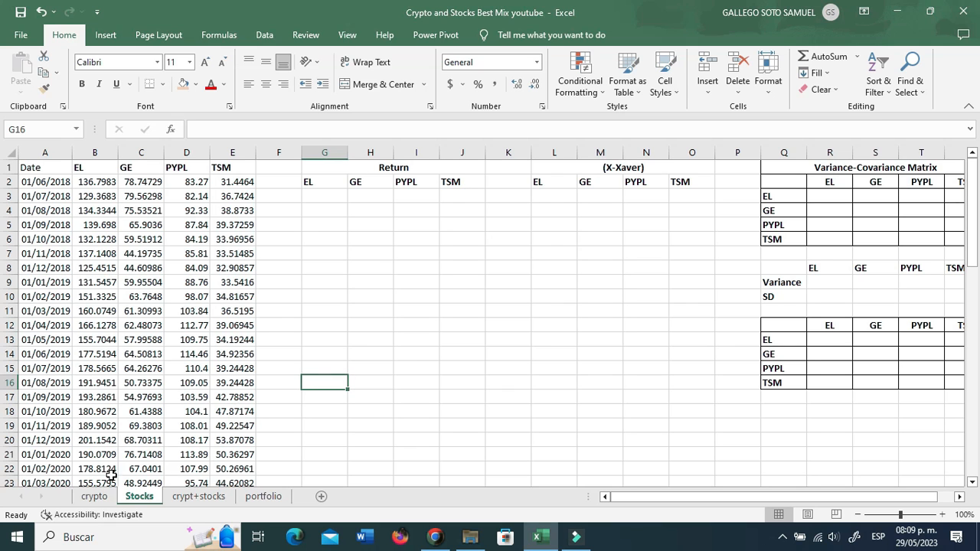
Return to the crypto sheet and calculate BTC's first log return in H3 with =LN(B3/B2).
{"action": "left_click", "coordinate": [102, 498]}
{"action": "left_click", "coordinate": [285, 358]}
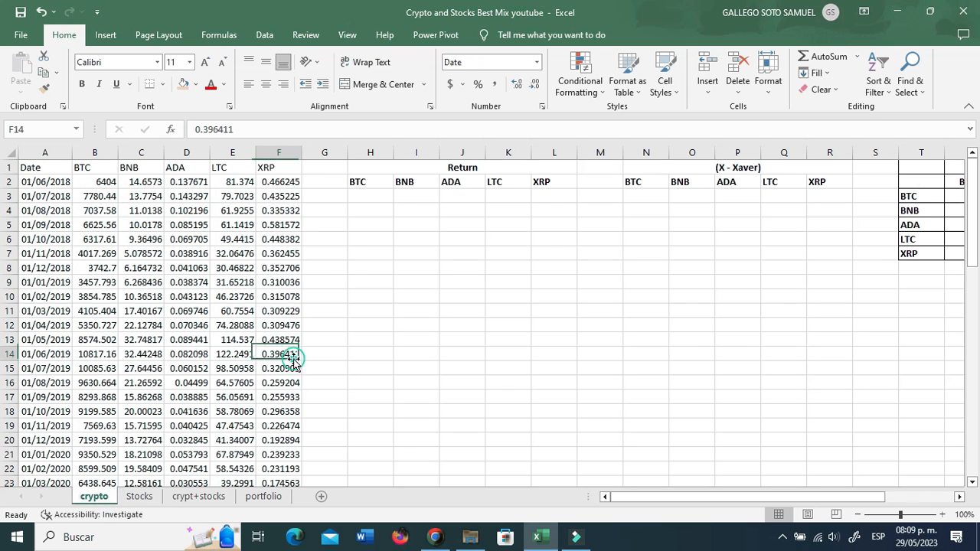
{"action": "left_click", "coordinate": [375, 197]}
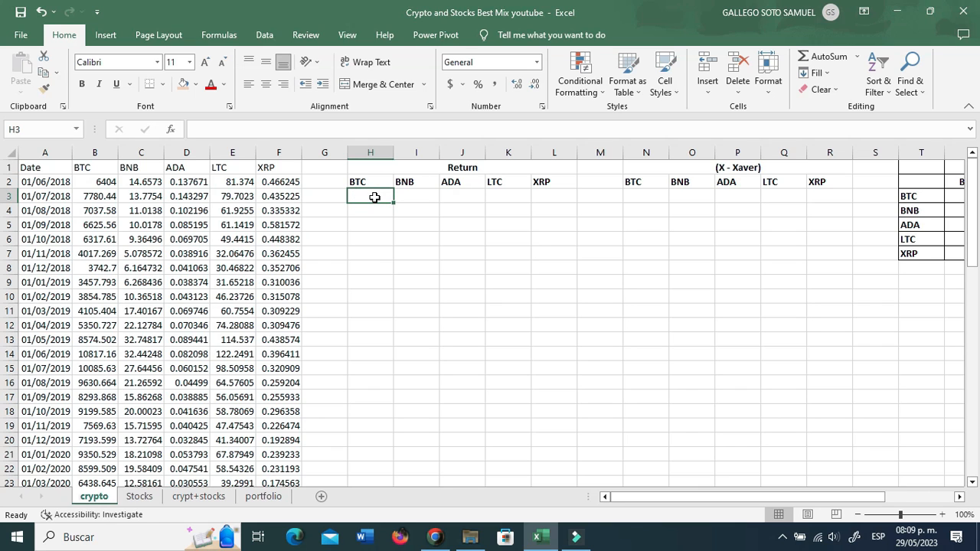
{"action": "type", "text": "=ln("}
{"action": "key", "text": "Left"}
{"action": "key", "text": "Left"}
{"action": "key", "text": "Left"}
{"action": "key", "text": "Left"}
{"action": "key", "text": "Left"}
{"action": "key", "text": "Left"}
{"action": "type", "text": "/"}
{"action": "key", "text": "Left"}
{"action": "key", "text": "Up"}
{"action": "key", "text": "Left"}
{"action": "key", "text": "Left"}
{"action": "key", "text": "Left"}
{"action": "key", "text": "Left"}
{"action": "key", "text": "Left"}
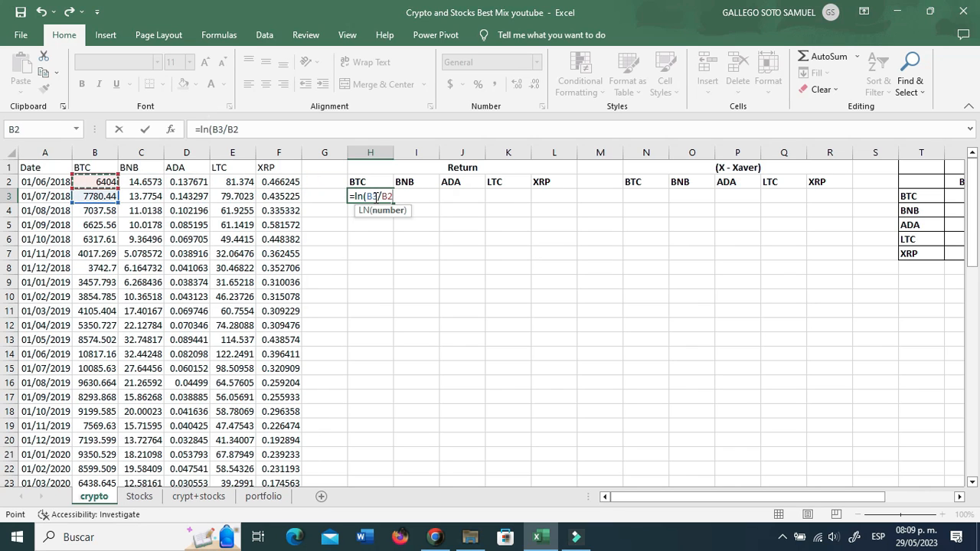
{"action": "key", "text": "ctrl+Return"}
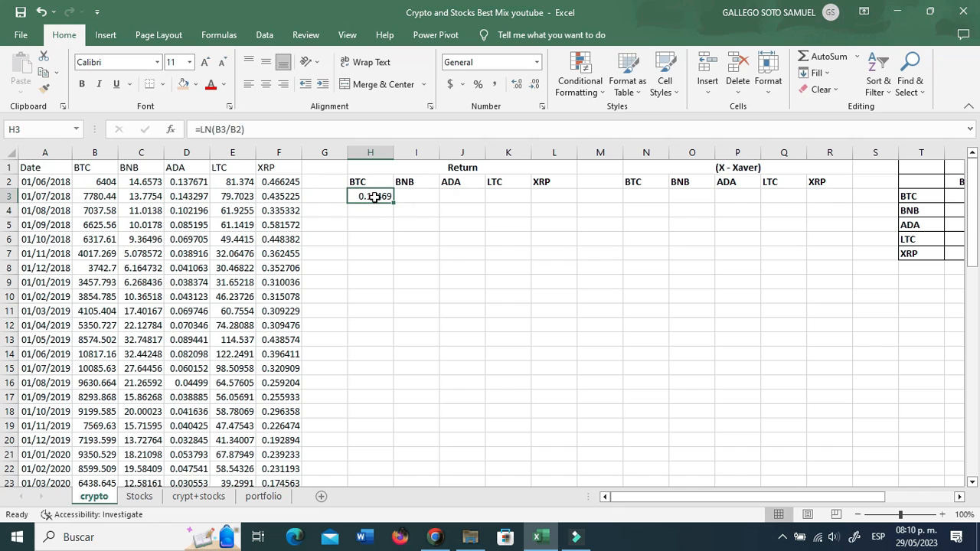
Copy the log return formula from H3 across the BTC to XRP Return columns and down to row 62.
{"action": "key", "text": "ctrl+c"}
{"action": "key", "text": "shift+Right"}
{"action": "key", "text": "shift+Right"}
{"action": "key", "text": "shift+Right"}
{"action": "key", "text": "shift+Right"}
{"action": "key", "text": "ctrl+v"}
{"action": "key", "text": "shift+Down"}
{"action": "key", "text": "shift+Down"}
{"action": "key", "text": "shift+Down"}
{"action": "key", "text": "shift+Down"}
{"action": "key", "text": "shift+Down"}
{"action": "key", "text": "shift+Down"}
{"action": "key", "text": "shift+Down"}
{"action": "key", "text": "shift+Down"}
{"action": "key", "text": "shift+Down"}
{"action": "key", "text": "shift+Down"}
{"action": "key", "text": "shift+Down"}
{"action": "key", "text": "shift+Down"}
{"action": "key", "text": "shift+Down"}
{"action": "key", "text": "shift+Down"}
{"action": "key", "text": "shift+Down"}
{"action": "key", "text": "shift+Down"}
{"action": "key", "text": "shift+Down"}
{"action": "key", "text": "shift+Down"}
{"action": "key", "text": "shift+Down"}
{"action": "key", "text": "shift+Down"}
{"action": "key", "text": "shift+Down"}
{"action": "key", "text": "shift+Down"}
{"action": "key", "text": "shift+Down"}
{"action": "key", "text": "shift+Down"}
{"action": "key", "text": "shift+Down"}
{"action": "key", "text": "shift+Down"}
{"action": "key", "text": "shift+Down"}
{"action": "key", "text": "shift+Down"}
{"action": "key", "text": "shift+Down"}
{"action": "key", "text": "shift+Down"}
{"action": "key", "text": "shift+Down"}
{"action": "key", "text": "shift+Down"}
{"action": "key", "text": "shift+Down"}
{"action": "key", "text": "shift+Down"}
{"action": "key", "text": "shift+Down"}
{"action": "key", "text": "shift+Down"}
{"action": "key", "text": "shift+Down"}
{"action": "key", "text": "shift+Down"}
{"action": "key", "text": "shift+Down"}
{"action": "key", "text": "shift+Down"}
{"action": "key", "text": "shift+Down"}
{"action": "key", "text": "shift+Down"}
{"action": "key", "text": "shift+Down"}
{"action": "key", "text": "shift+Down"}
{"action": "key", "text": "shift+Down"}
{"action": "key", "text": "shift+Down"}
{"action": "key", "text": "shift+Down"}
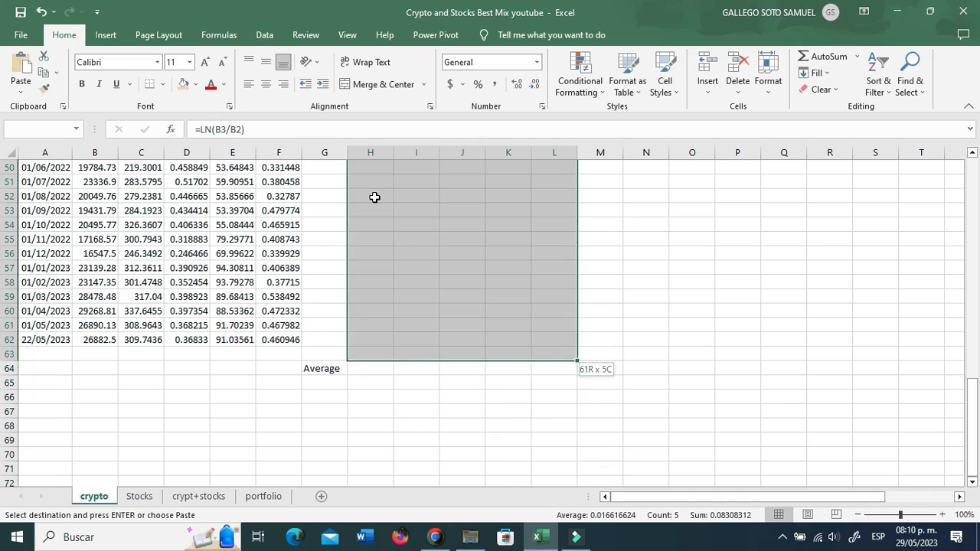
{"action": "key", "text": "ctrl+v"}
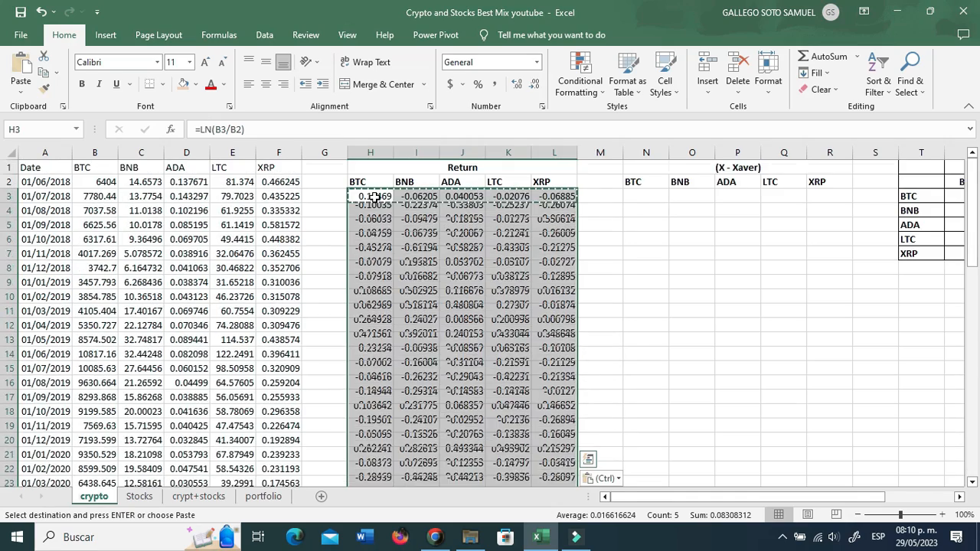
Calculate BTC's average return in H64 as the AVERAGE of H3:H62.
{"action": "key", "text": "ctrl+Down"}
{"action": "key", "text": "ctrl+Down"}
{"action": "key", "text": "ctrl+Up"}
{"action": "left_click", "coordinate": [374, 197]}
{"action": "type", "text": "+average"}
{"action": "key", "text": "BackSpace"}
{"action": "key", "text": "BackSpace"}
{"action": "type", "text": "era"}
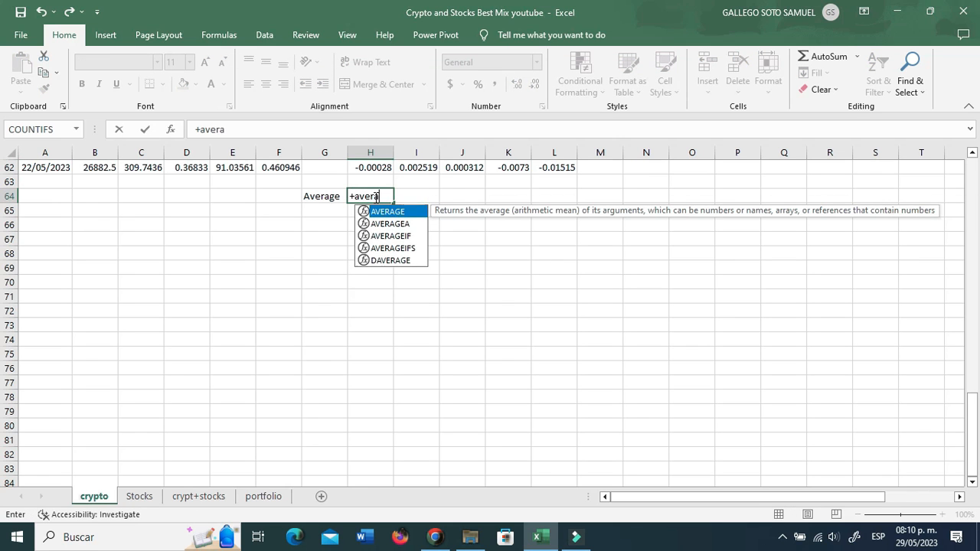
{"action": "type", "text": "ge("}
{"action": "key", "text": "Up"}
{"action": "key", "text": "Up"}
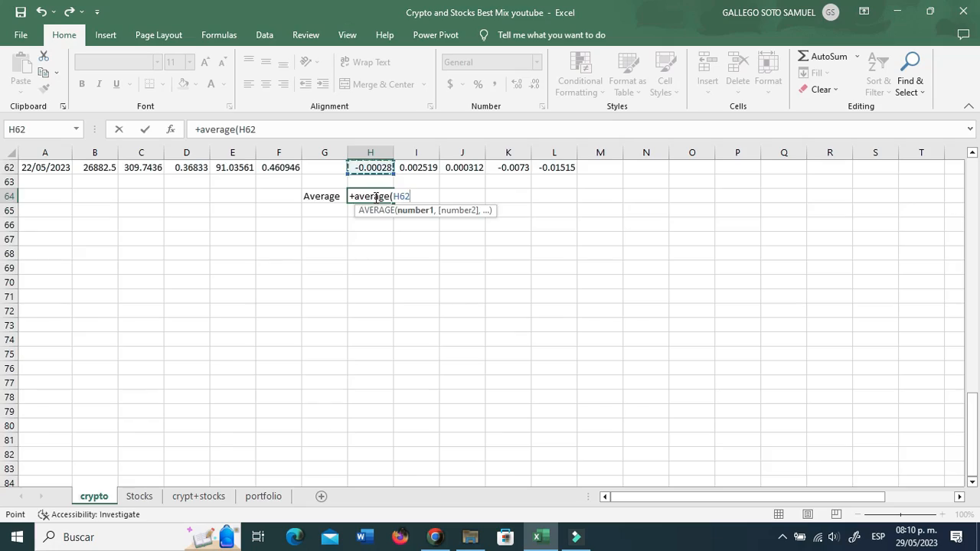
{"action": "key", "text": "ctrl+Up"}
{"action": "key", "text": "Down"}
{"action": "key", "text": "Down"}
{"action": "key", "text": "shift+Down"}
{"action": "key", "text": "shift+Down"}
{"action": "key", "text": "shift+Down"}
{"action": "key", "text": "shift+Down"}
{"action": "key", "text": "shift+Down"}
{"action": "key", "text": "shift+Down"}
{"action": "key", "text": "shift+Down"}
{"action": "key", "text": "shift+Down"}
{"action": "key", "text": "shift+Down"}
{"action": "key", "text": "shift+Down"}
{"action": "key", "text": "shift+Down"}
{"action": "key", "text": "shift+Down"}
{"action": "key", "text": "shift+Down"}
{"action": "key", "text": "shift+Down"}
{"action": "key", "text": "shift+Down"}
{"action": "key", "text": "shift+Down"}
{"action": "key", "text": "shift+Down"}
{"action": "key", "text": "shift+Down"}
{"action": "key", "text": "shift+Down"}
{"action": "key", "text": "shift+Down"}
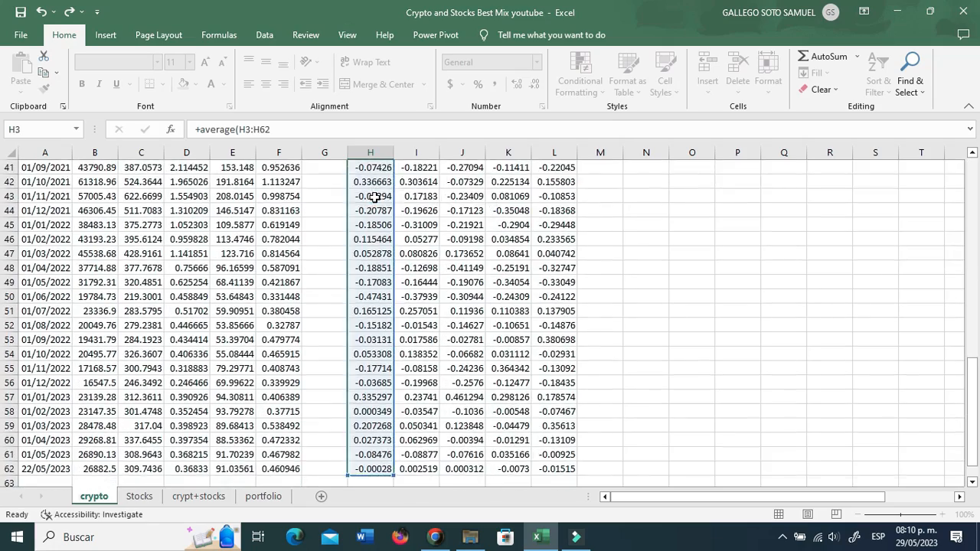
{"action": "key", "text": "Return"}
Copy the average formula from H64 across the BNB, ADA, LTC and XRP columns to L64.
{"action": "key", "text": "ctrl+c"}
{"action": "key", "text": "shift+Right"}
{"action": "key", "text": "shift+Right"}
{"action": "key", "text": "shift+Right"}
{"action": "key", "text": "shift+Right"}
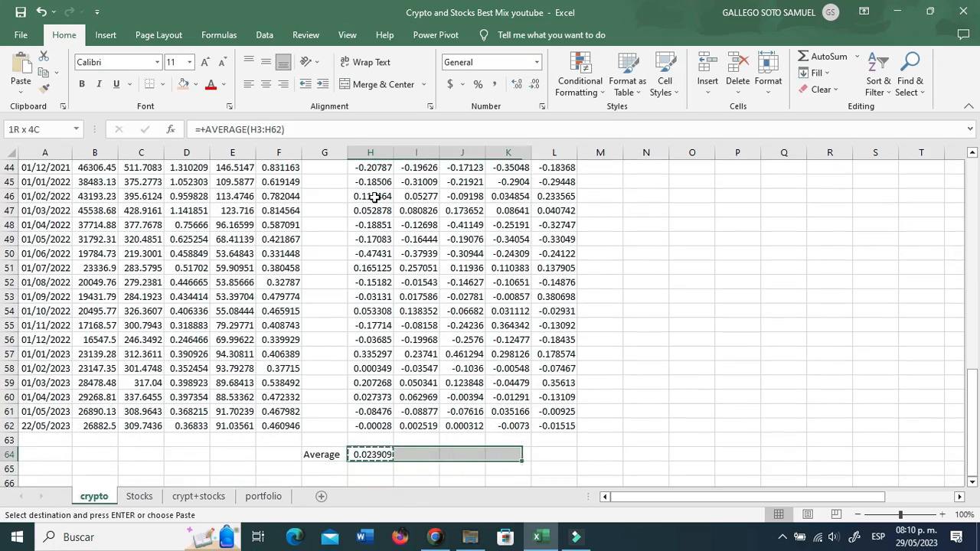
{"action": "key", "text": "ctrl+v"}
{"action": "key", "text": "Escape"}
{"action": "key", "text": "Right"}
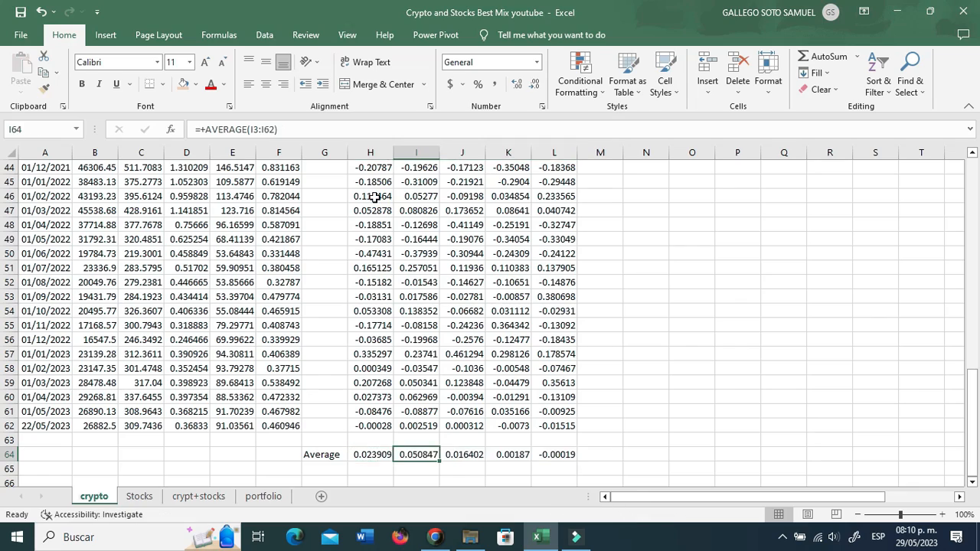
Review the log return formula in H3 and the two BTC prices it refers to.
{"action": "key", "text": "ctrl+Up"}
{"action": "key", "text": "ctrl+Up"}
{"action": "left_click", "coordinate": [373, 197]}
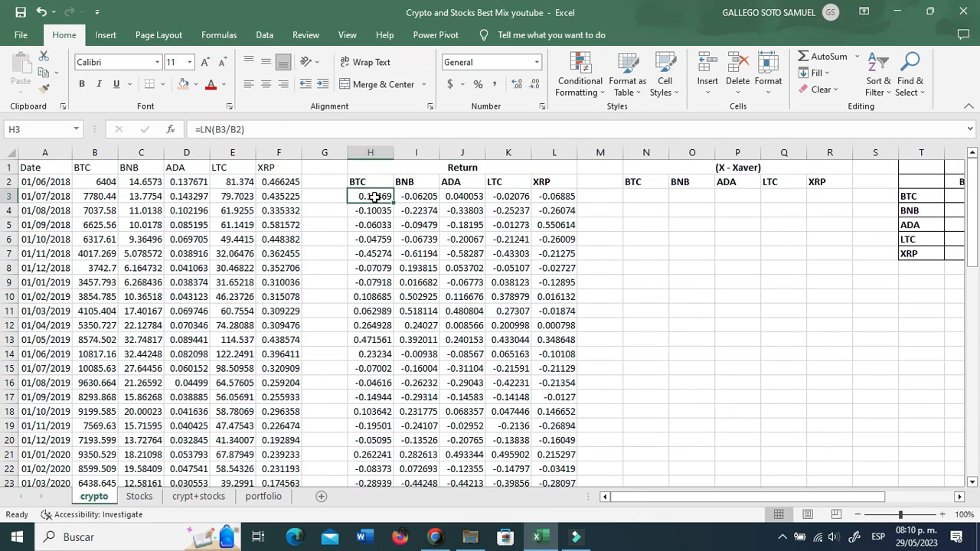
{"action": "double_click", "coordinate": [374, 197]}
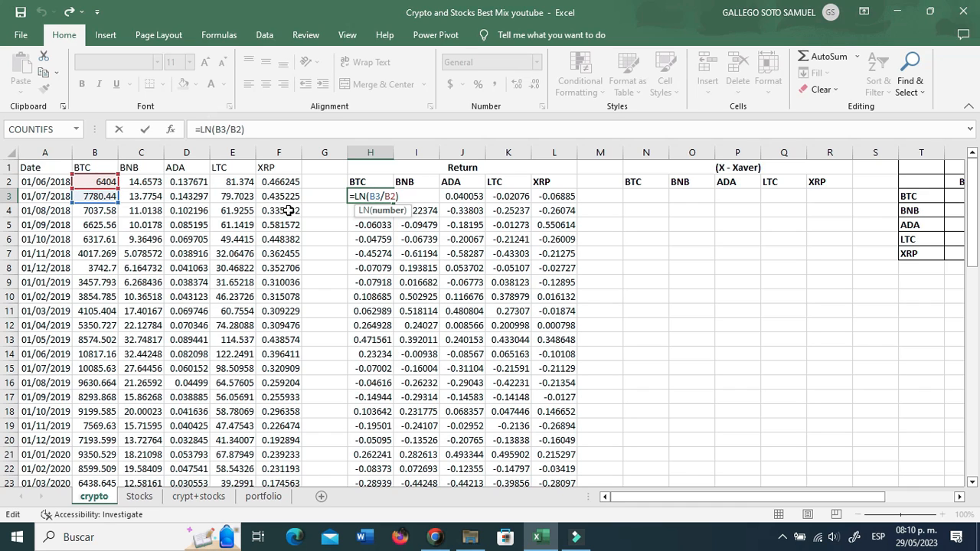
{"action": "key", "text": "ctrl+Return"}
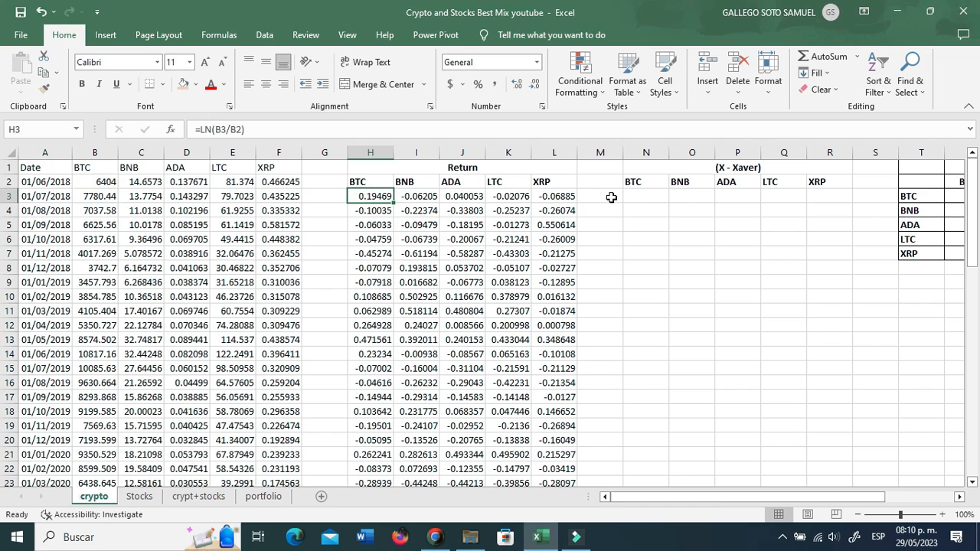
Calculate BTC's deviation from its average in N3 with =(H3-H$64) and fill the formula through R62.
{"action": "left_click", "coordinate": [647, 196]}
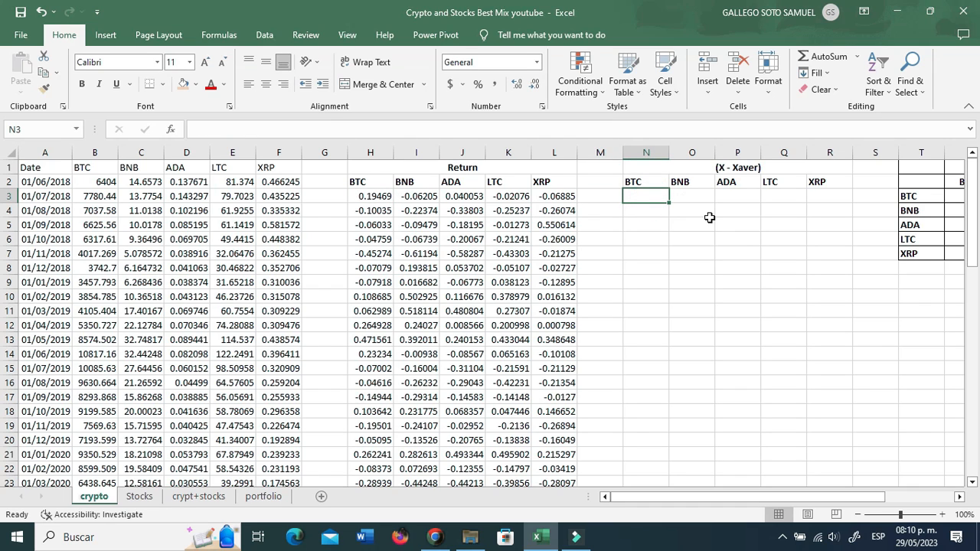
{"action": "type", "text": "=("}
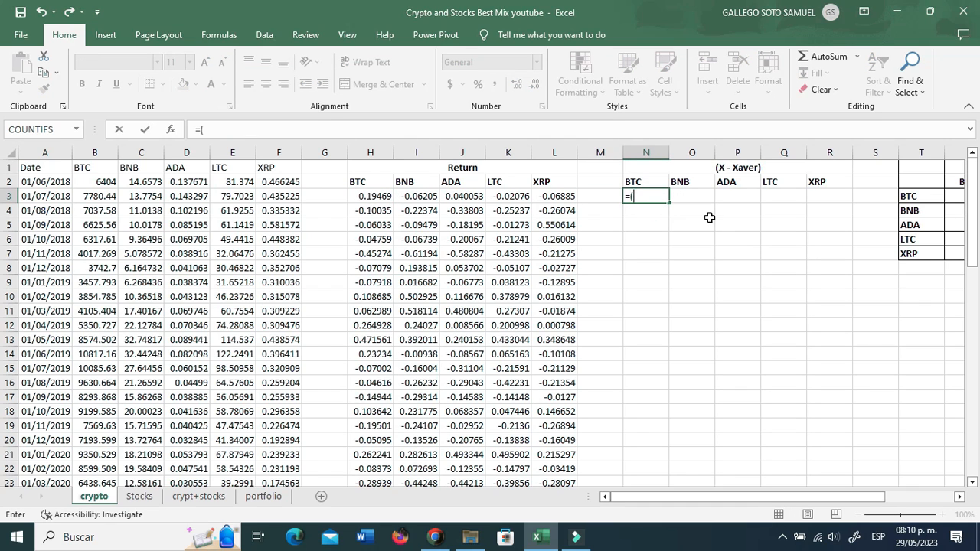
{"action": "left_click", "coordinate": [372, 196]}
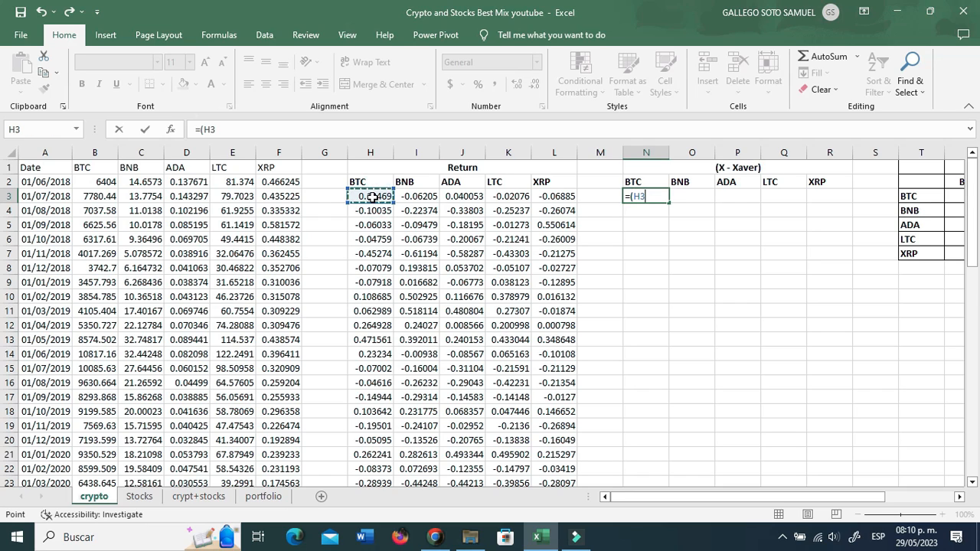
{"action": "type", "text": "-"}
{"action": "scroll", "coordinate": [399, 204], "scroll_direction": "down", "scroll_amount": 20}
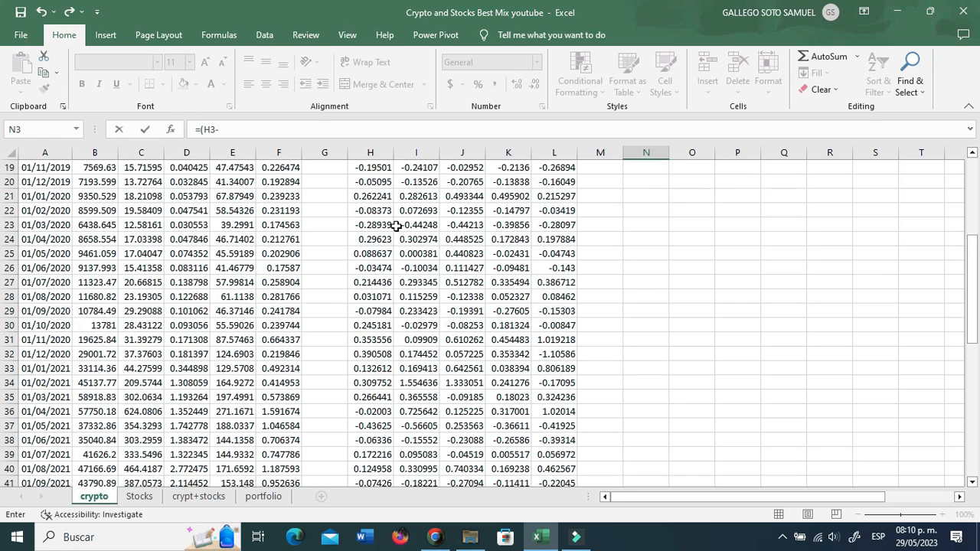
{"action": "left_click", "coordinate": [381, 211]}
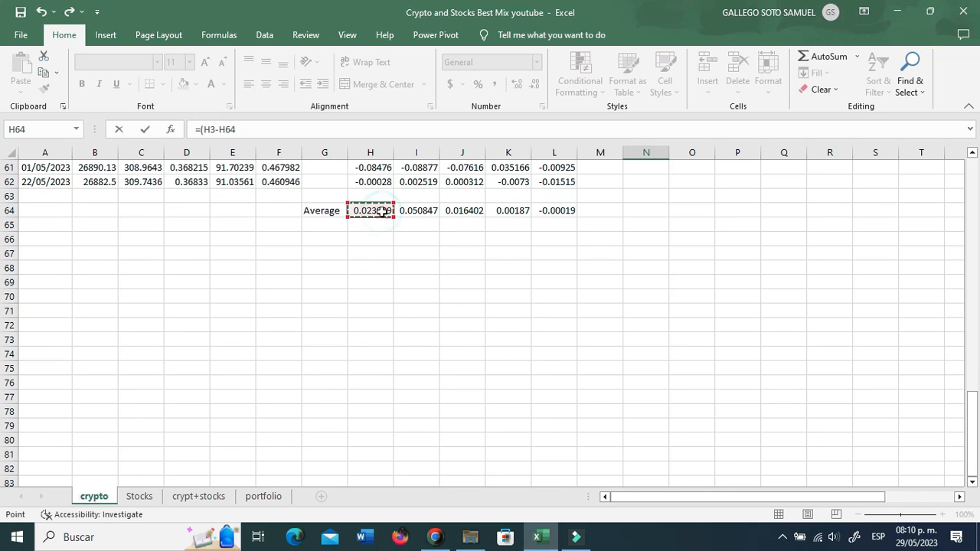
{"action": "key", "text": "F4"}
{"action": "key", "text": "F4"}
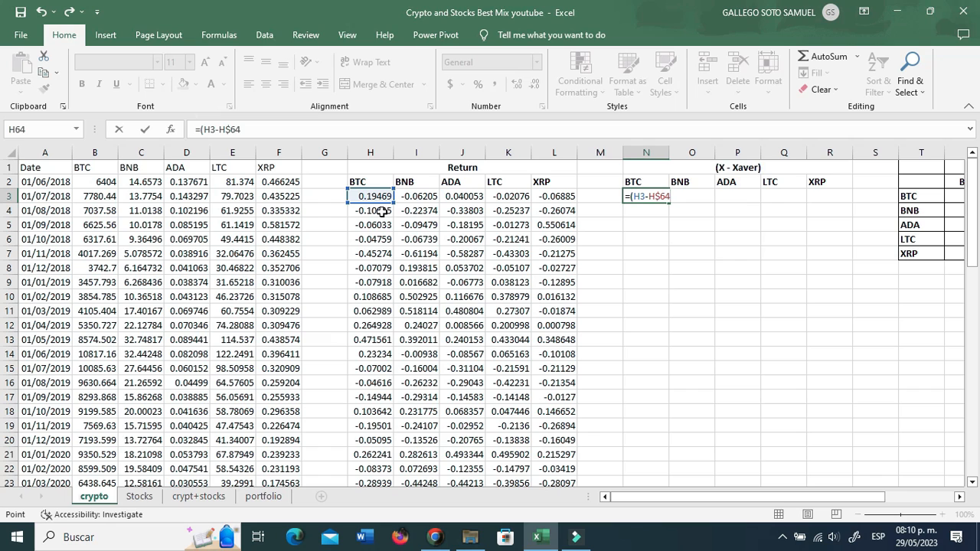
{"action": "key", "text": "Return"}
{"action": "left_click", "coordinate": [653, 195]}
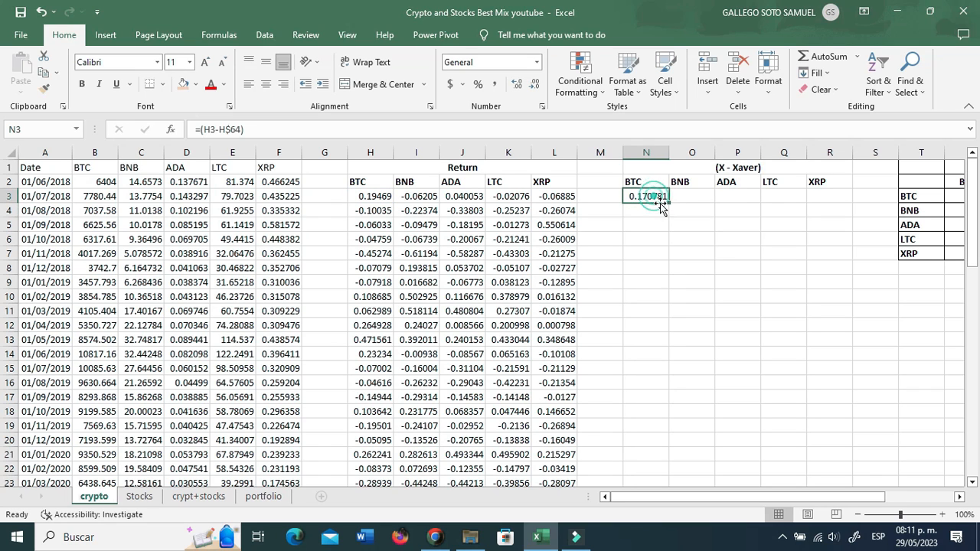
{"action": "left_click_drag", "start_coordinate": [669, 203], "coordinate": [850, 435]}
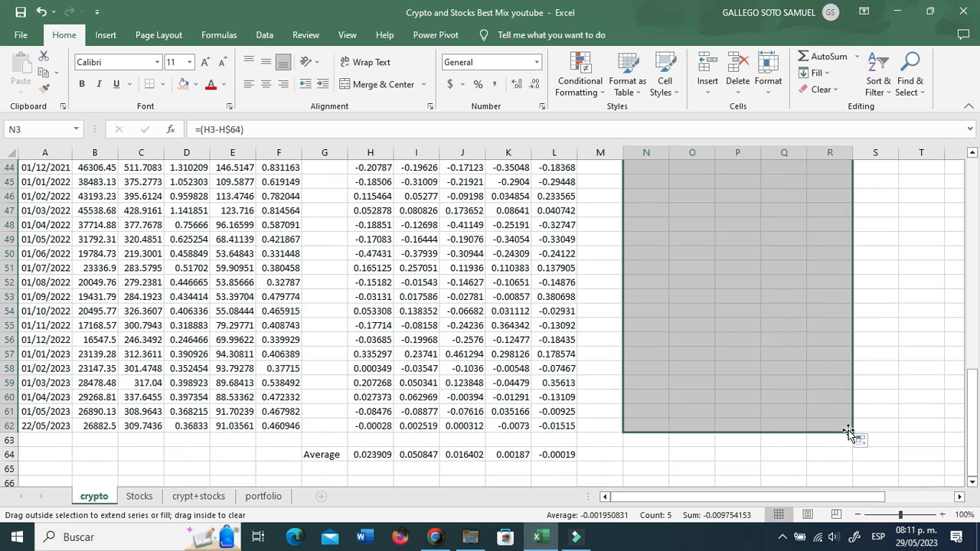
Check the cell references of the copied deviation formulas in the LTC and BNB columns.
{"action": "double_click", "coordinate": [789, 426]}
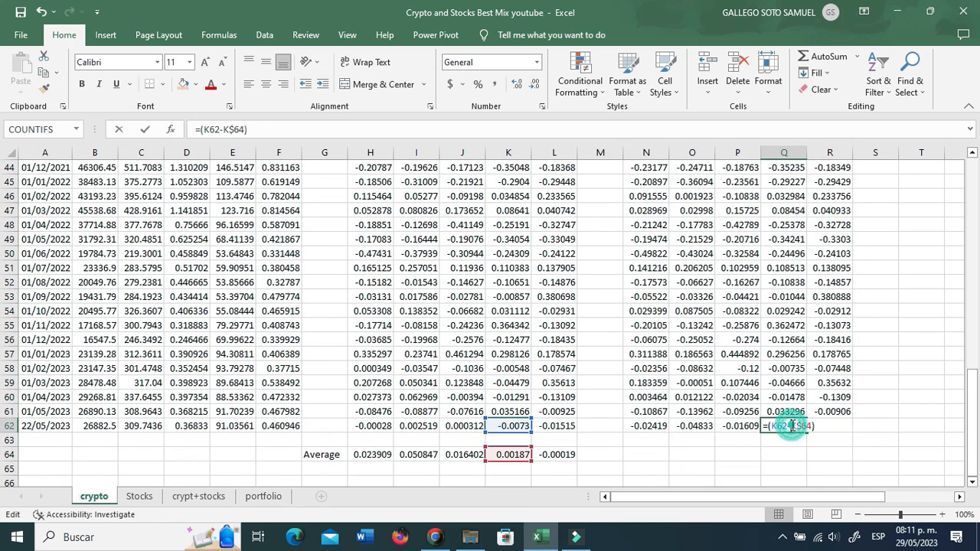
{"action": "key", "text": "Escape"}
{"action": "double_click", "coordinate": [705, 384]}
{"action": "key", "text": "Escape"}
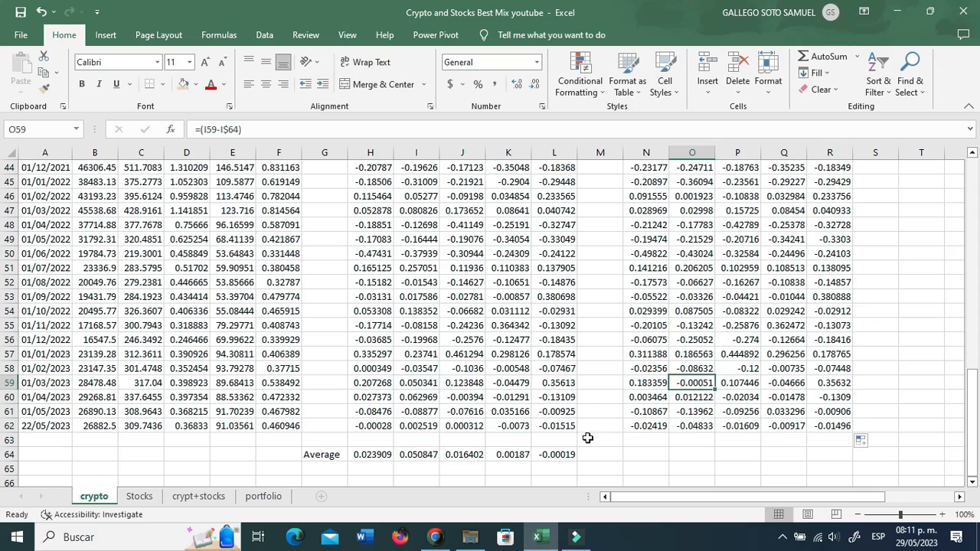
{"action": "scroll", "coordinate": [766, 403], "scroll_direction": "up", "scroll_amount": 14}
{"action": "left_click", "coordinate": [765, 404]}
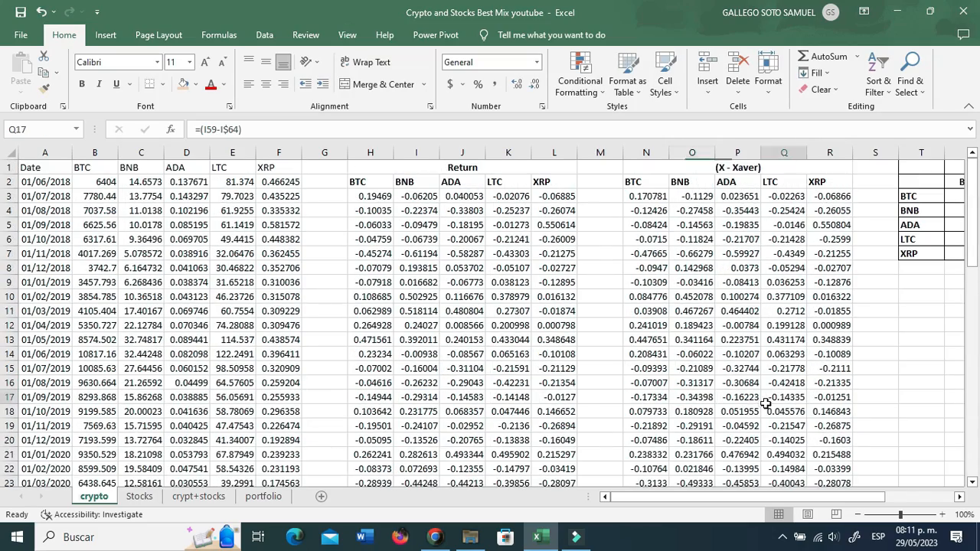
{"action": "key", "text": "Up"}
{"action": "key", "text": "Up"}
{"action": "key", "text": "Up"}
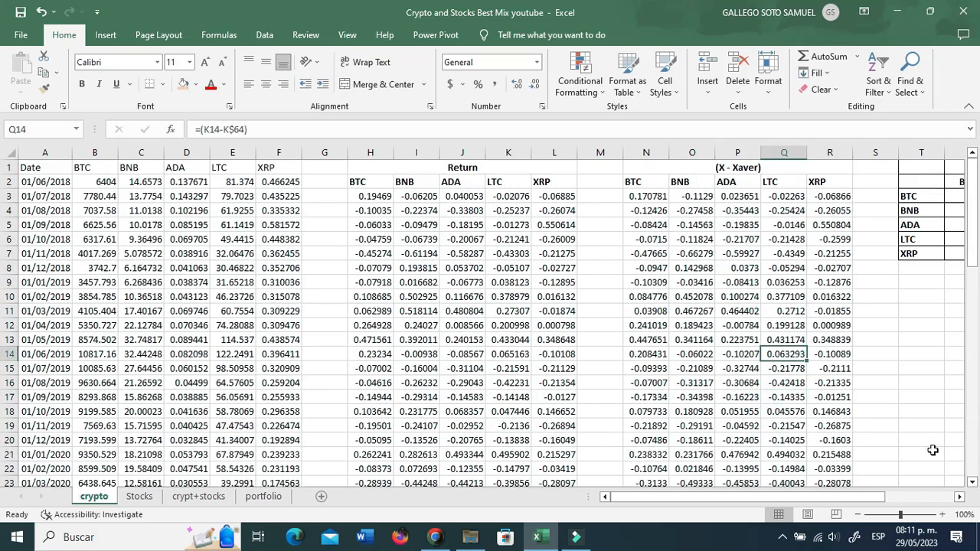
Begin an MMULT formula over the Variance-Covariance Matrix range U3:Y7 with TRANSPOSE(N3:R62) as its first array.
{"action": "left_click", "coordinate": [958, 497]}
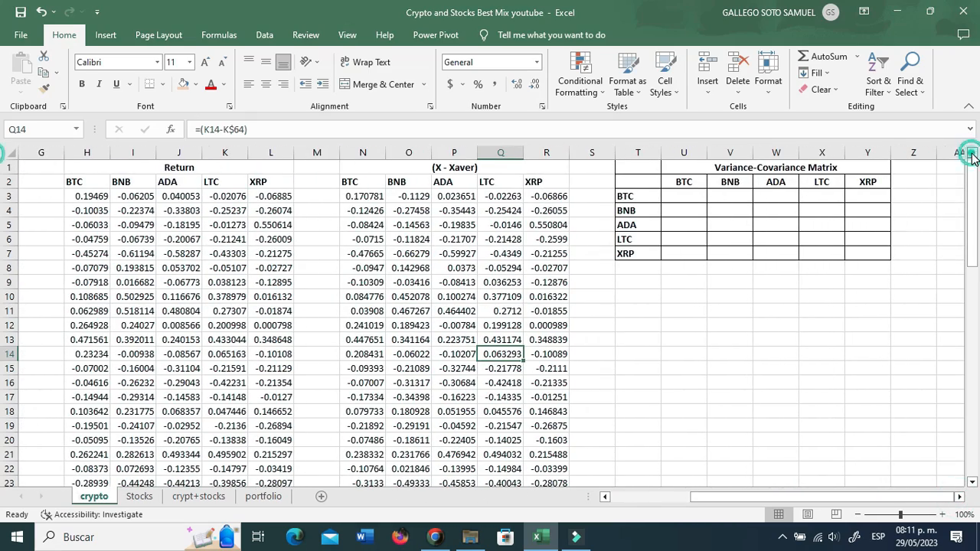
{"action": "left_click_drag", "start_coordinate": [685, 196], "coordinate": [863, 254]}
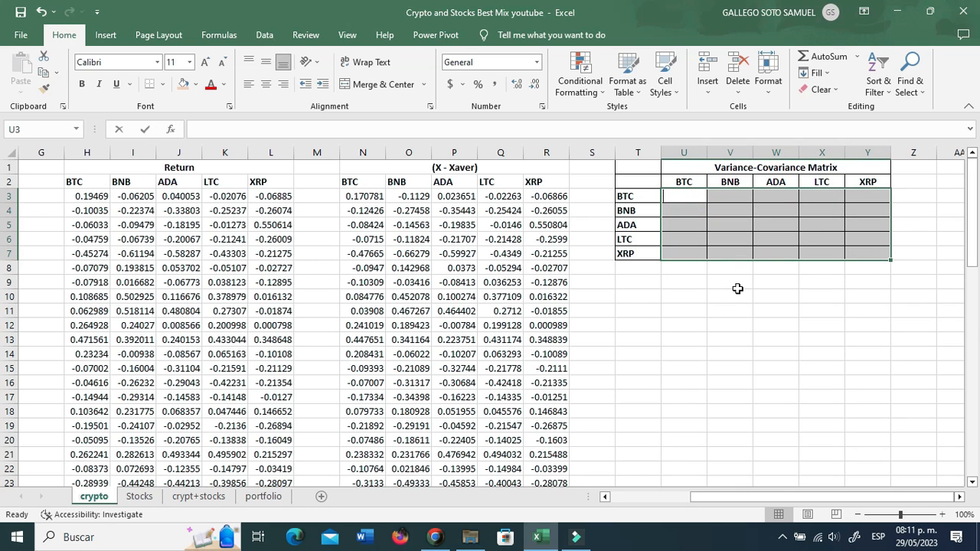
{"action": "type", "text": "=mmult"}
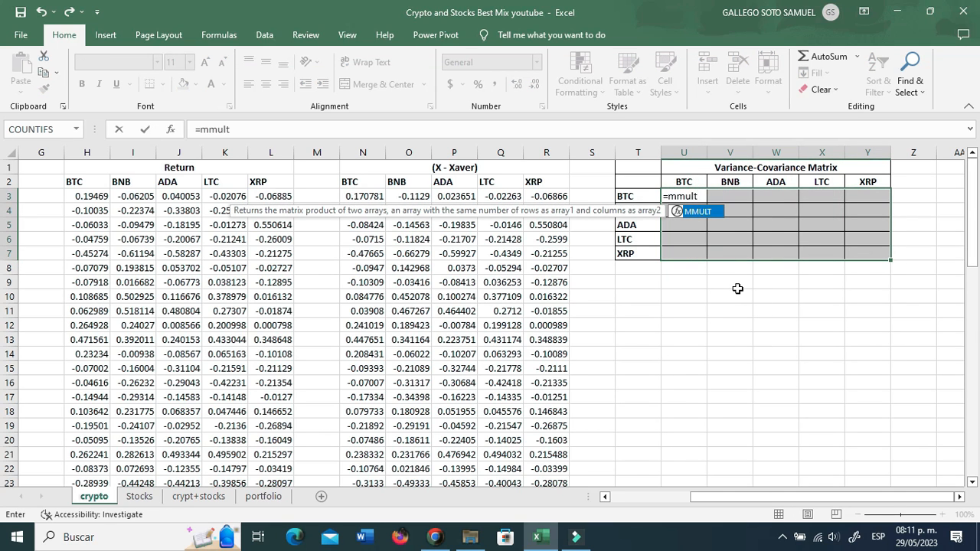
{"action": "type", "text": "(tran"}
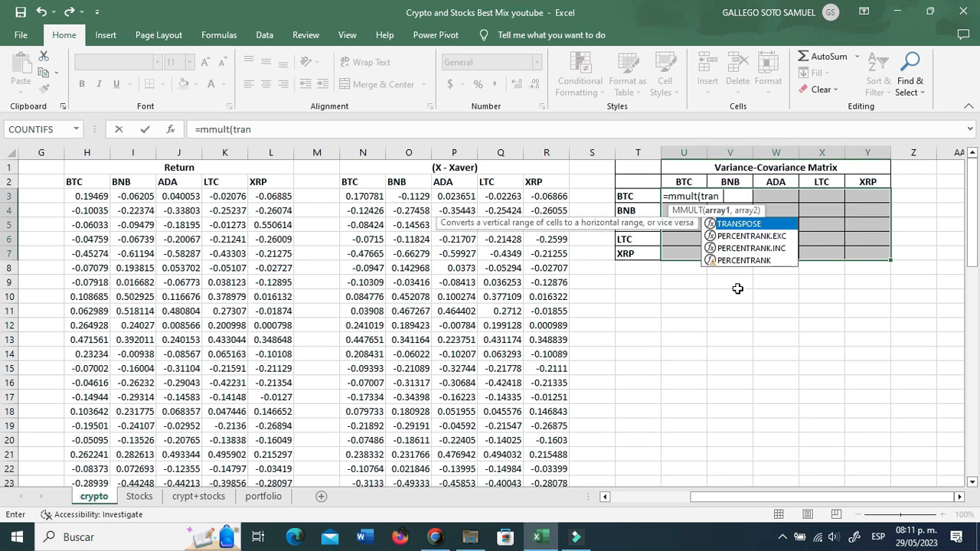
{"action": "type", "text": "spose("}
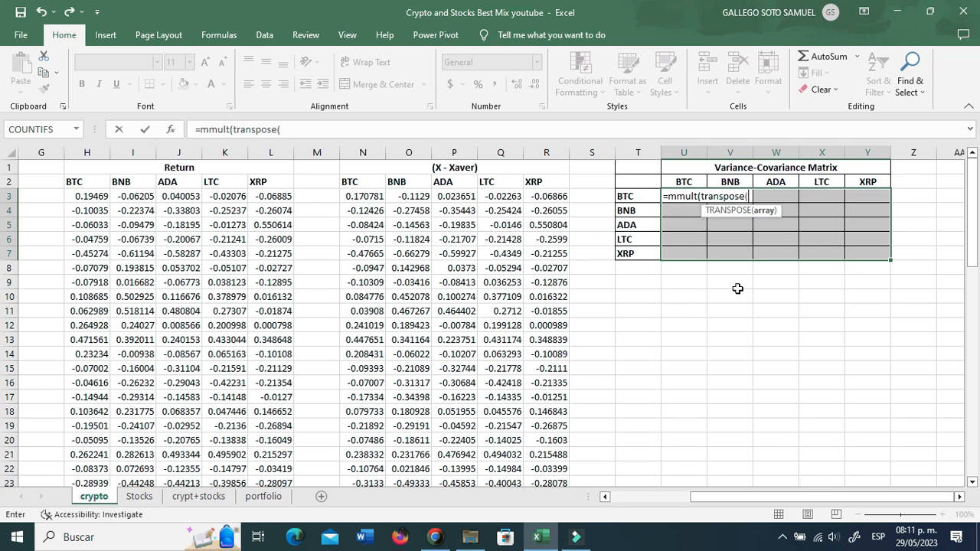
{"action": "left_click", "coordinate": [349, 196]}
{"action": "key", "text": "shift+Right"}
{"action": "key", "text": "shift+Right"}
{"action": "key", "text": "shift+Right"}
{"action": "key", "text": "shift+Right"}
{"action": "key", "text": "ctrl+shift+Down"}
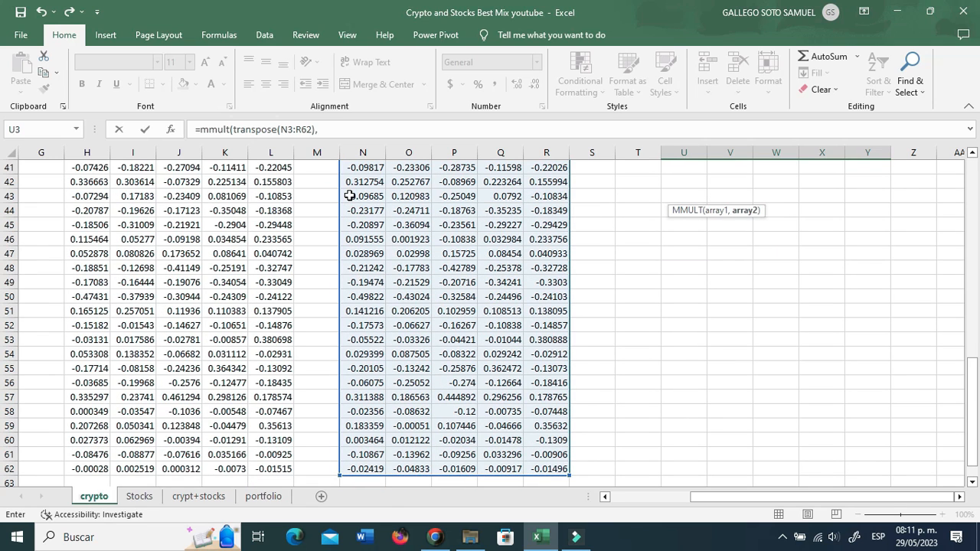
Add the deviations range N3:R62 as the second array of the MMULT formula and close the function.
{"action": "left_click", "coordinate": [395, 251]}
{"action": "key", "text": "ctrl+Up"}
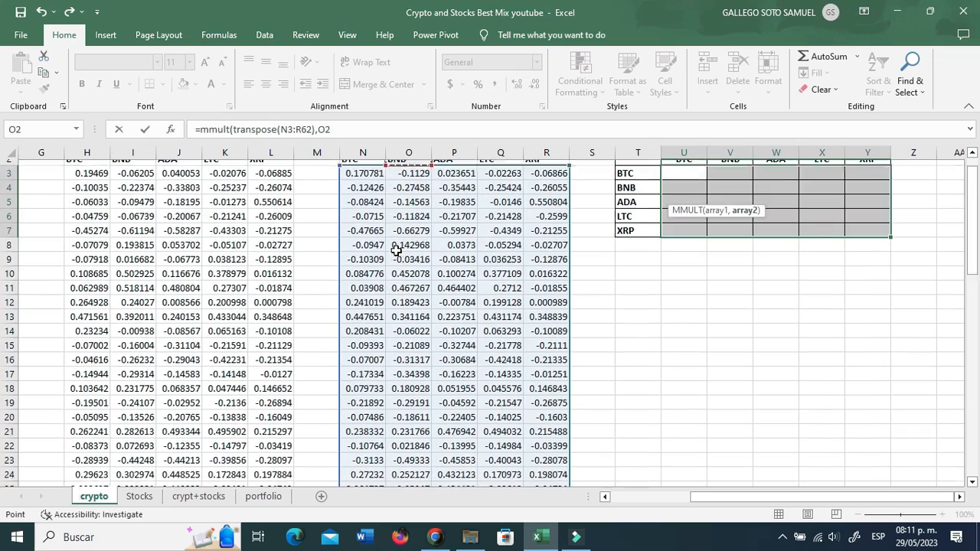
{"action": "key", "text": "Left"}
{"action": "key", "text": "Down"}
{"action": "key", "text": "shift+Right"}
{"action": "key", "text": "shift+Right"}
{"action": "key", "text": "shift+Right"}
{"action": "key", "text": "shift+Right"}
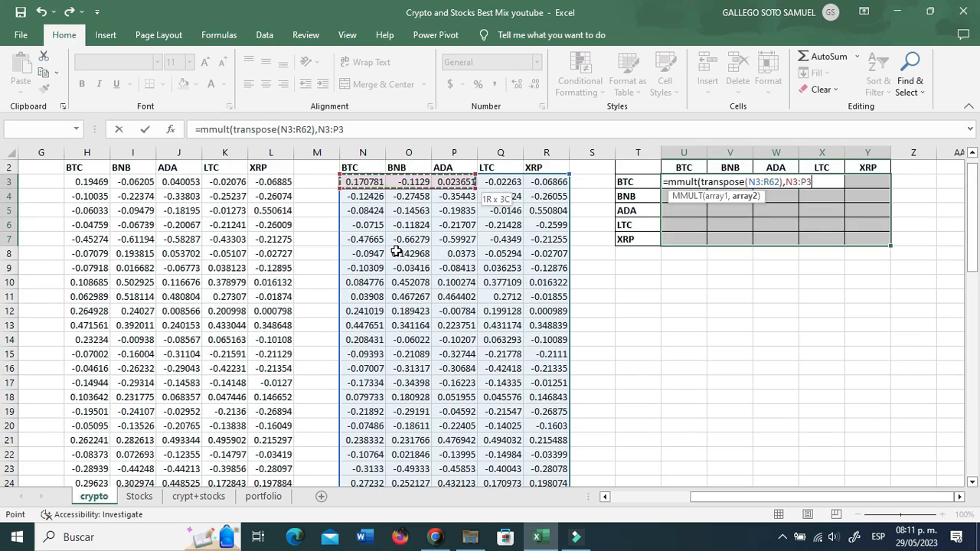
{"action": "key", "text": "ctrl+shift+Down"}
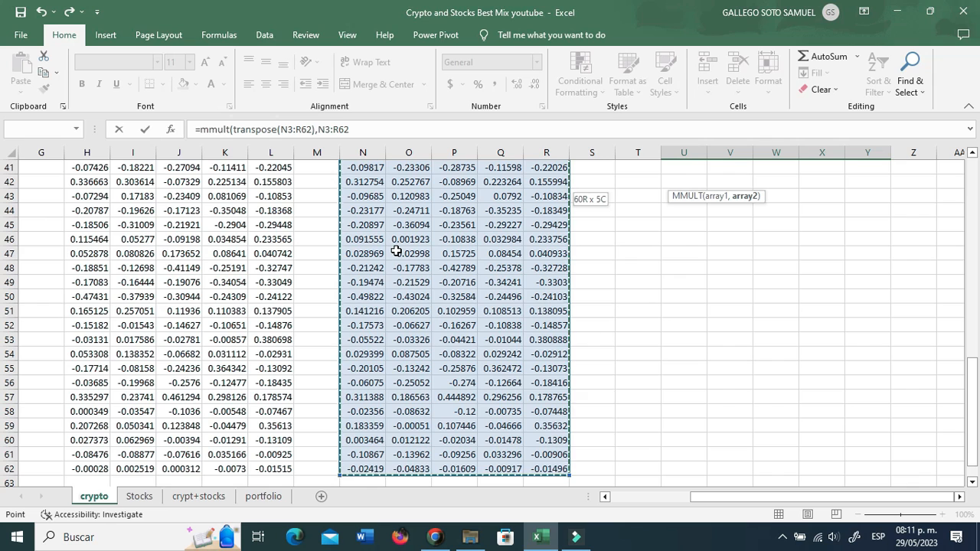
{"action": "type", "text": ")"}
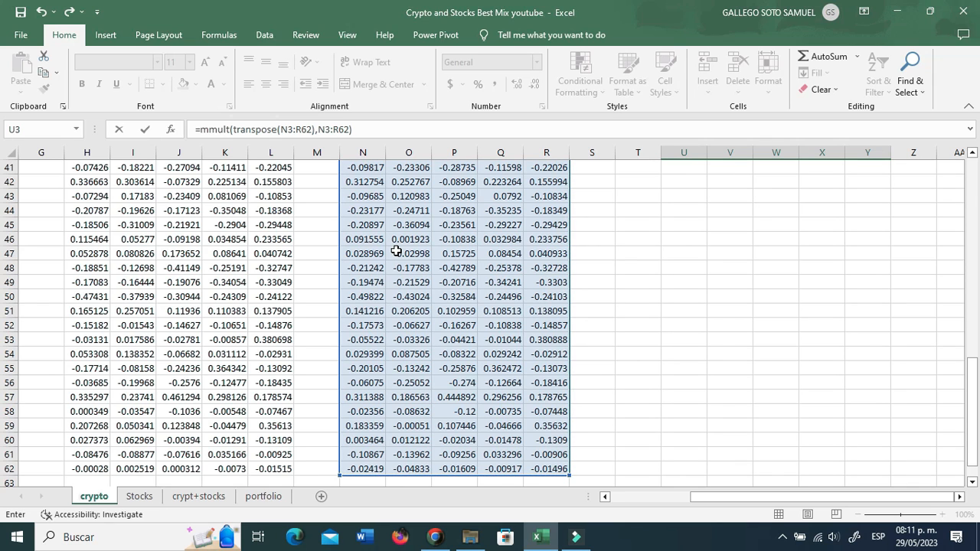
Divide the MMULT result by (COUNT(N3:N62)-1) and enter it as an array formula across U3:Y7.
{"action": "type", "text": "/(count("}
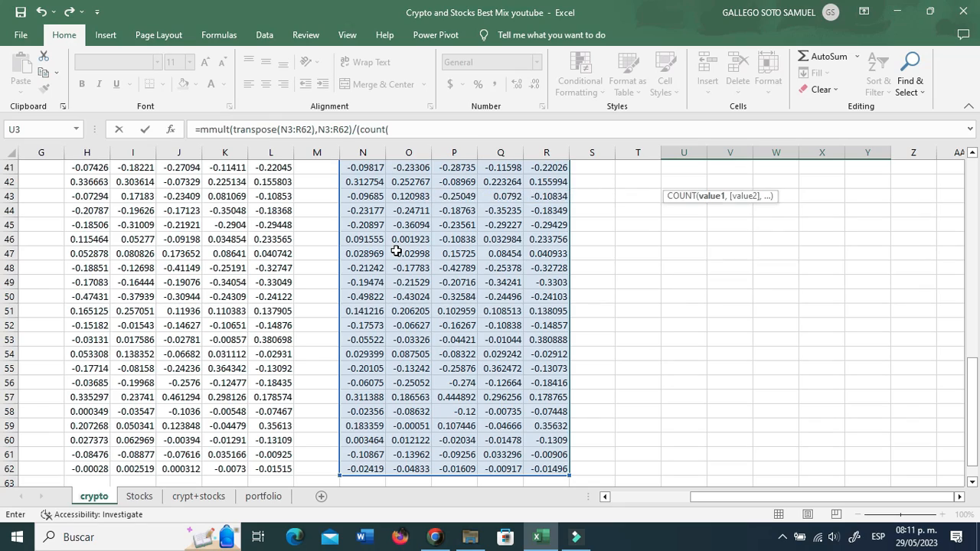
{"action": "left_click", "coordinate": [374, 258]}
{"action": "key", "text": "ctrl+Up"}
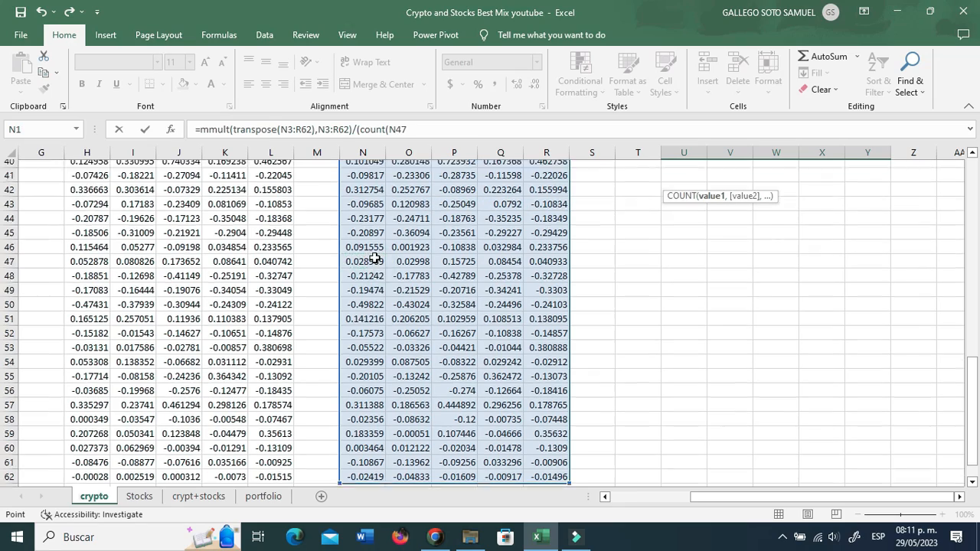
{"action": "key", "text": "Down"}
{"action": "key", "text": "Down"}
{"action": "key", "text": "ctrl+shift+Down"}
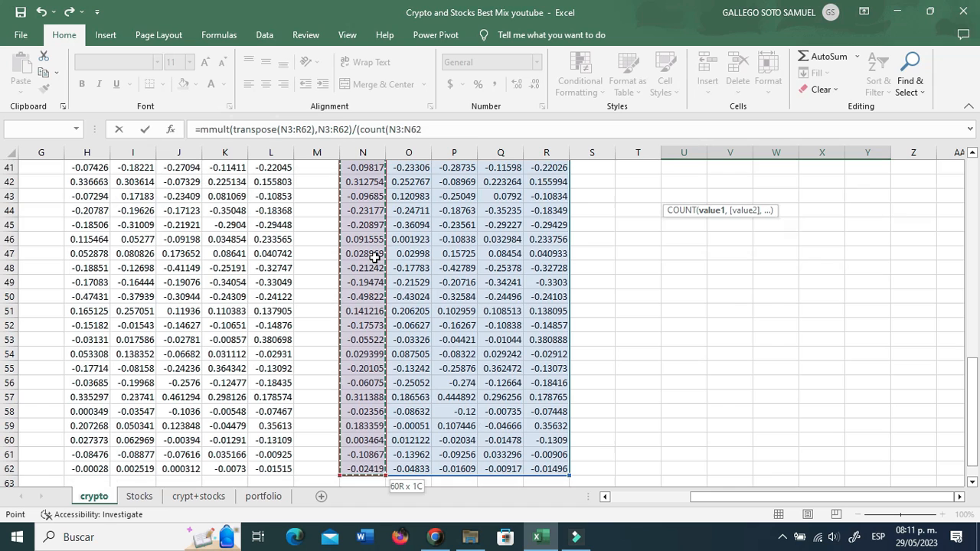
{"action": "type", "text": ")-"}
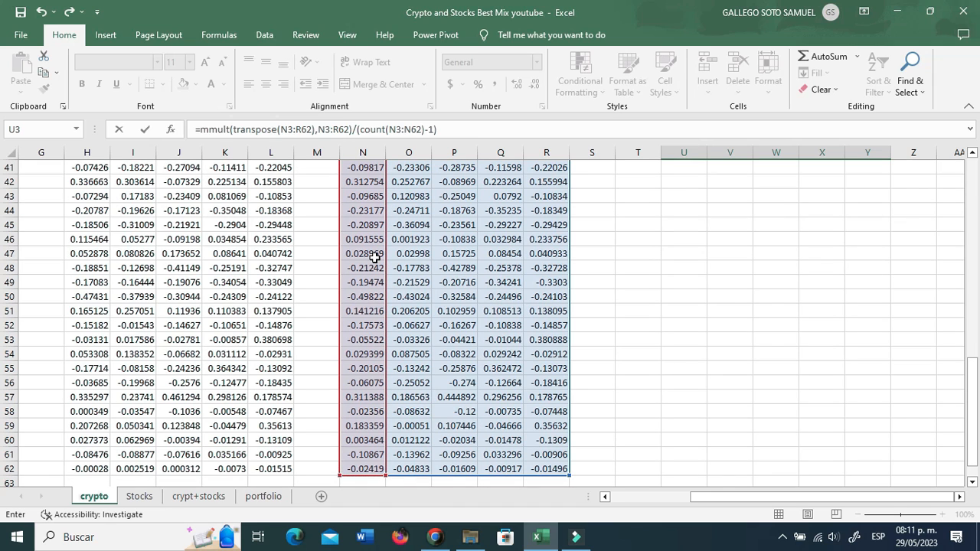
{"action": "type", "text": "1)"}
{"action": "key", "text": "ctrl+shift+Return"}
{"action": "key", "text": "Up"}
{"action": "key", "text": "Up"}
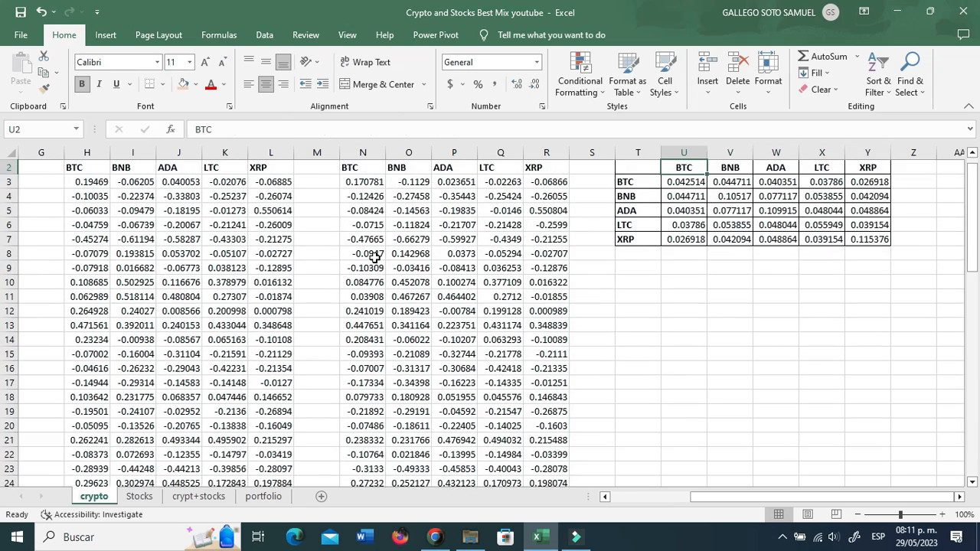
{"action": "left_click", "coordinate": [721, 257]}
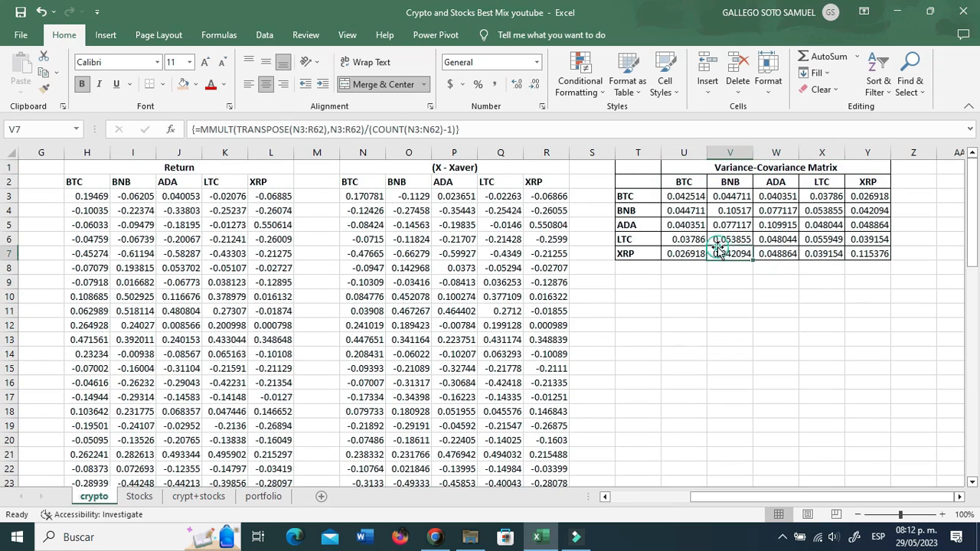
{"action": "left_click", "coordinate": [779, 414]}
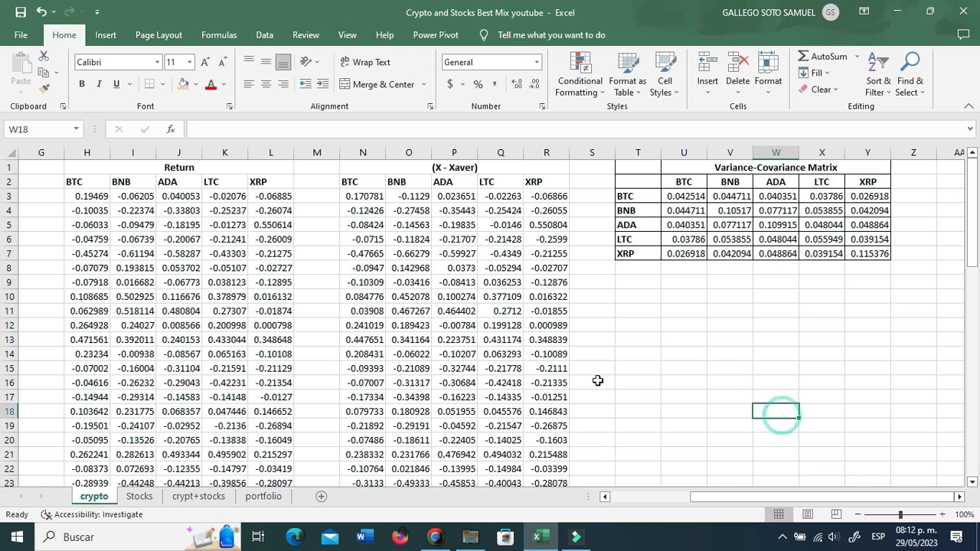
On the Stocks sheet, calculate EL's first log return in G3 with =+LN(B3/B2).
{"action": "left_click", "coordinate": [136, 497]}
{"action": "left_click", "coordinate": [245, 342]}
{"action": "left_click", "coordinate": [333, 193]}
{"action": "type", "text": "+ln("}
{"action": "key", "text": "Left"}
{"action": "key", "text": "Left"}
{"action": "key", "text": "Left"}
{"action": "key", "text": "Left"}
{"action": "key", "text": "Left"}
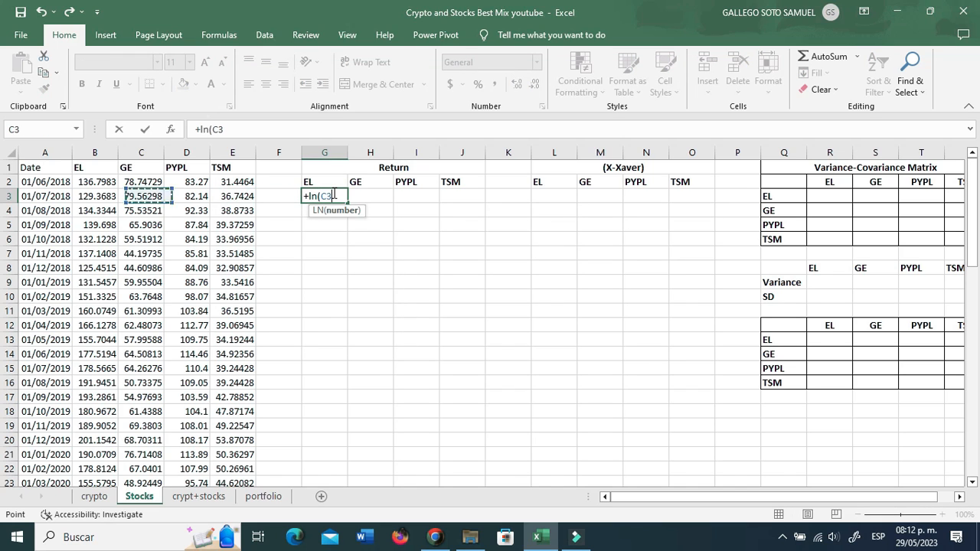
{"action": "type", "text": "-"}
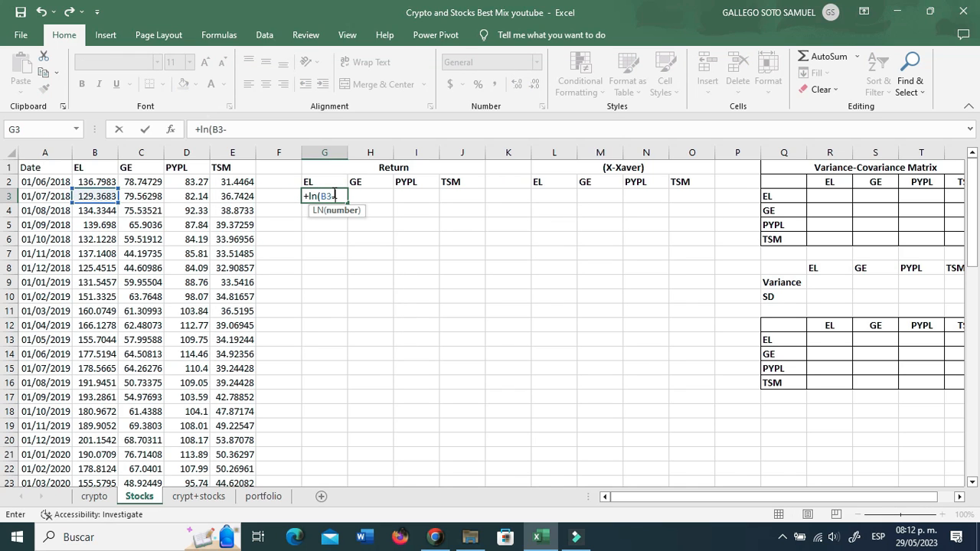
{"action": "type", "text": "/"}
{"action": "key", "text": "Left"}
{"action": "key", "text": "Left"}
{"action": "key", "text": "Left"}
{"action": "key", "text": "Left"}
{"action": "key", "text": "Left"}
{"action": "key", "text": "Up"}
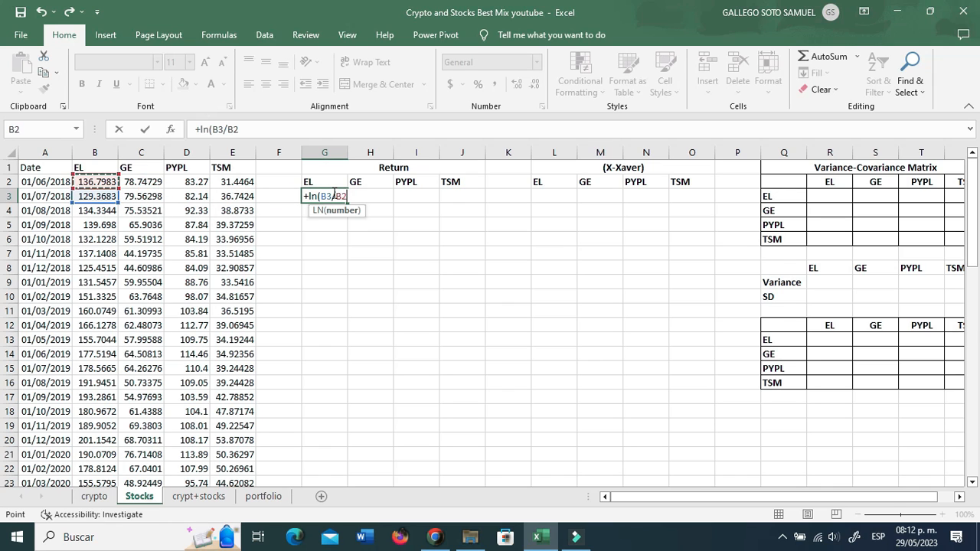
{"action": "key", "text": "Return"}
{"action": "left_click", "coordinate": [332, 193]}
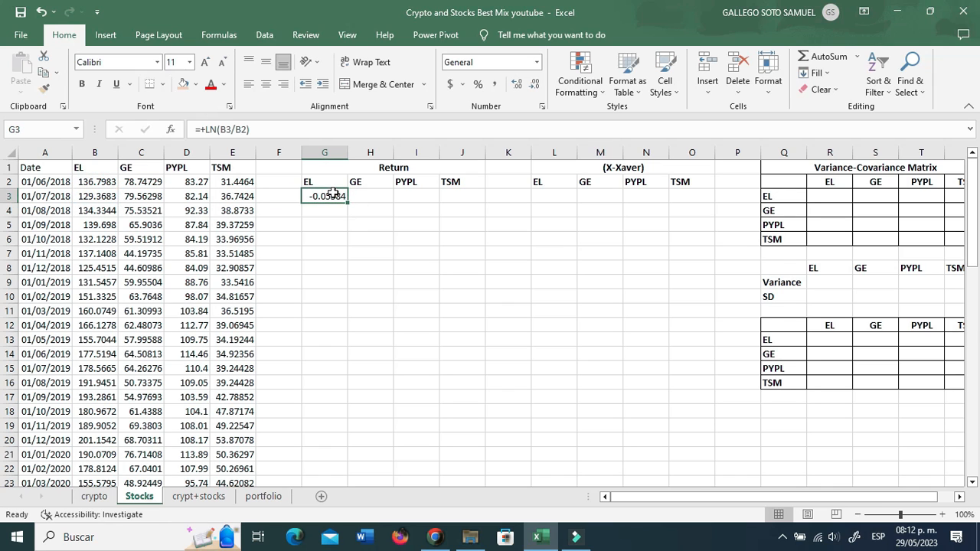
Copy the EL return formula across row 3 to the GE, PYPL and TSM return columns.
{"action": "key", "text": "ctrl+c"}
{"action": "key", "text": "shift+Right"}
{"action": "key", "text": "shift+Right"}
{"action": "key", "text": "shift+Right"}
{"action": "key", "text": "ctrl+v"}
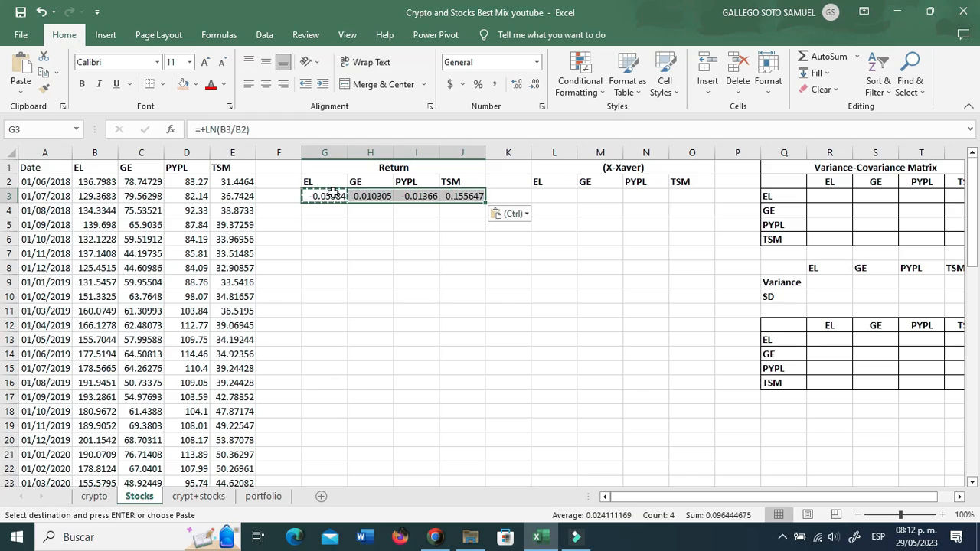
Fill the return formula down all four stock columns, covering G3:J62.
{"action": "key", "text": "shift+Down"}
{"action": "key", "text": "shift+Down"}
{"action": "key", "text": "shift+Down"}
{"action": "key", "text": "shift+Down"}
{"action": "key", "text": "shift+Down"}
{"action": "key", "text": "shift+Down"}
{"action": "key", "text": "shift+Down"}
{"action": "key", "text": "shift+Down"}
{"action": "key", "text": "shift+Down"}
{"action": "key", "text": "shift+Down"}
{"action": "key", "text": "shift+Down"}
{"action": "key", "text": "shift+Down"}
{"action": "key", "text": "shift+Down"}
{"action": "key", "text": "shift+Down"}
{"action": "key", "text": "shift+Down"}
{"action": "key", "text": "shift+Down"}
{"action": "key", "text": "shift+Down"}
{"action": "key", "text": "shift+Down"}
{"action": "key", "text": "shift+Down"}
{"action": "key", "text": "shift+Down"}
{"action": "key", "text": "shift+Down"}
{"action": "key", "text": "shift+Down"}
{"action": "key", "text": "shift+Down"}
{"action": "key", "text": "shift+Down"}
{"action": "key", "text": "shift+Down"}
{"action": "key", "text": "shift+Down"}
{"action": "key", "text": "shift+Down"}
{"action": "key", "text": "shift+Down"}
{"action": "key", "text": "shift+Down"}
{"action": "key", "text": "shift+Down"}
{"action": "key", "text": "shift+Down"}
{"action": "key", "text": "shift+Down"}
{"action": "key", "text": "shift+Down"}
{"action": "key", "text": "shift+Down"}
{"action": "key", "text": "shift+Down"}
{"action": "key", "text": "shift+Down"}
{"action": "key", "text": "shift+Down"}
{"action": "key", "text": "shift+Down"}
{"action": "key", "text": "shift+Down"}
{"action": "key", "text": "shift+Down"}
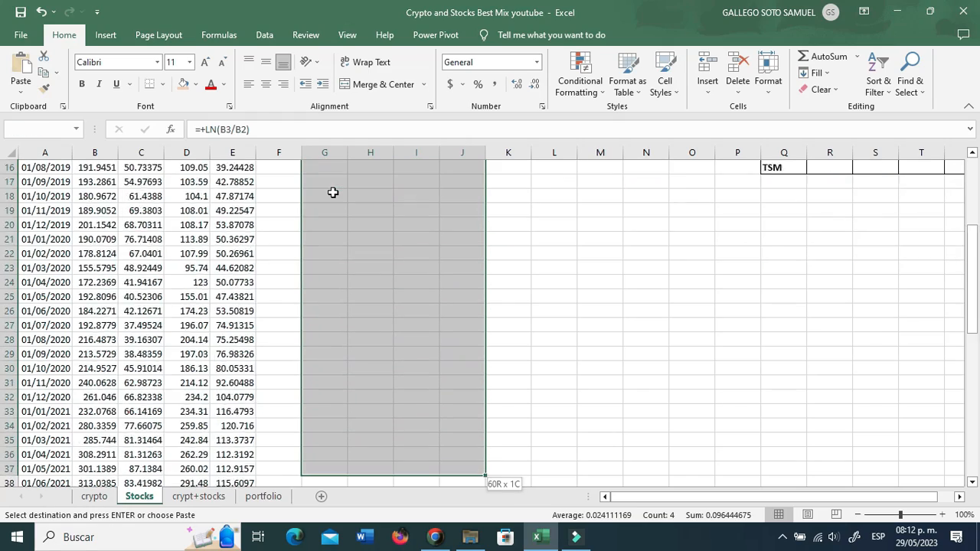
{"action": "key", "text": "shift+Up"}
{"action": "key", "text": "shift+Up"}
{"action": "key", "text": "shift+Up"}
{"action": "key", "text": "shift+Up"}
{"action": "key", "text": "shift+Up"}
{"action": "key", "text": "shift+Up"}
{"action": "key", "text": "shift+Up"}
{"action": "key", "text": "shift+Up"}
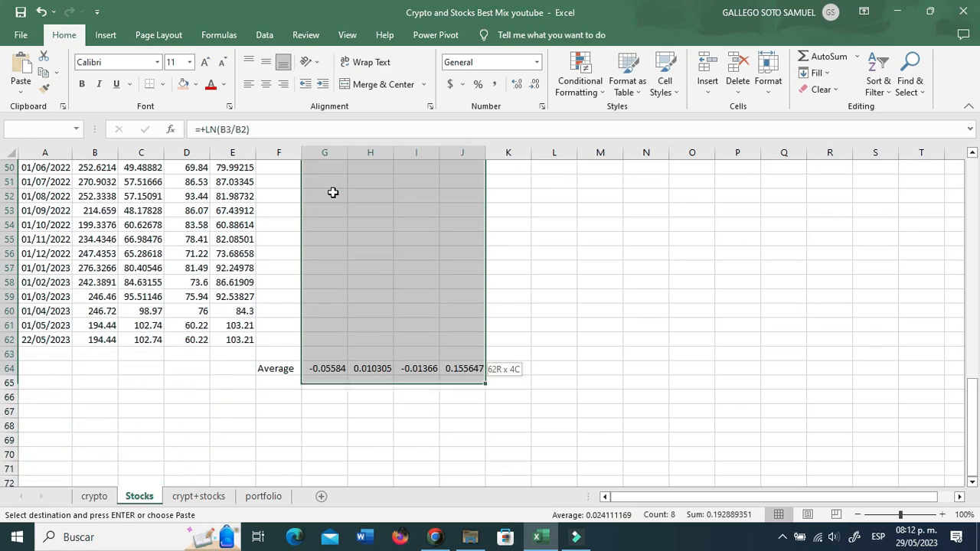
{"action": "key", "text": "ctrl+v"}
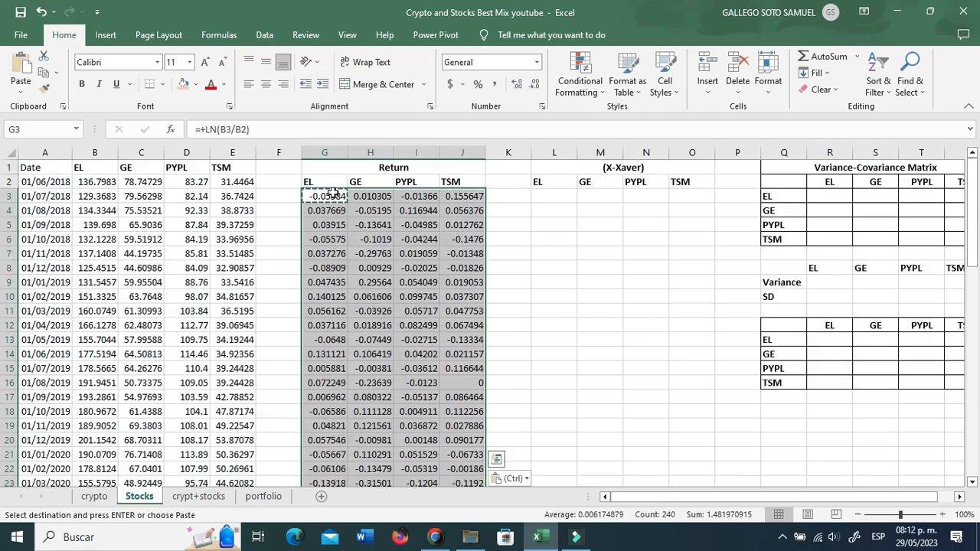
Calculate EL's deviation from its average return in L3 with =(G3-G$64), keeping the average's row fixed.
{"action": "key", "text": "ctrl+Down"}
{"action": "key", "text": "ctrl+Down"}
{"action": "key", "text": "ctrl+Up"}
{"action": "key", "text": "ctrl+Up"}
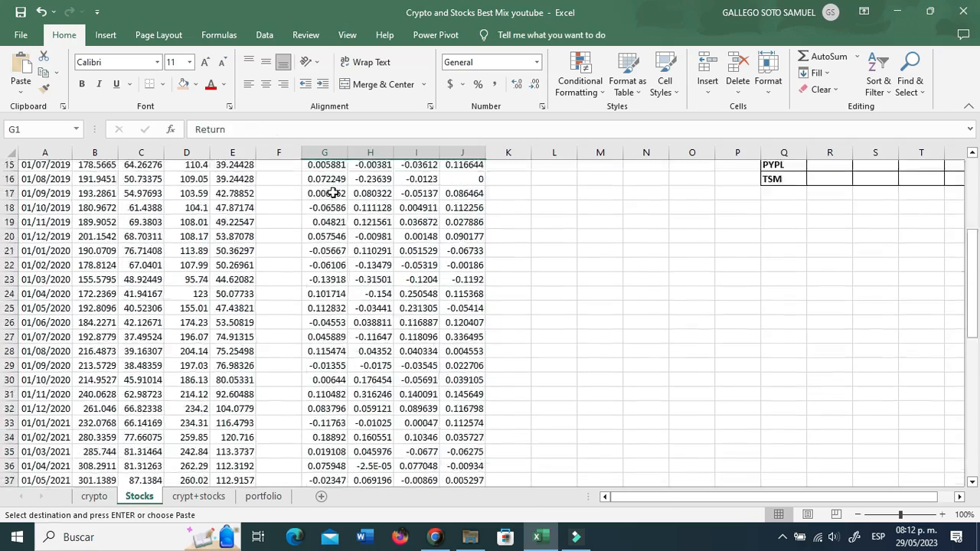
{"action": "key", "text": "Right"}
{"action": "key", "text": "Right"}
{"action": "key", "text": "Right"}
{"action": "key", "text": "Down"}
{"action": "key", "text": "Left"}
{"action": "key", "text": "Left"}
{"action": "key", "text": "Left"}
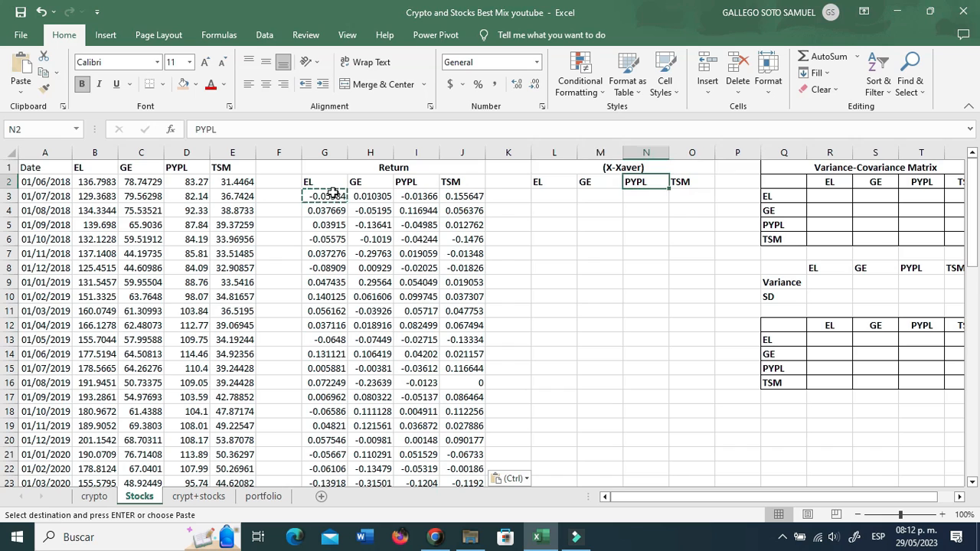
{"action": "key", "text": "Down"}
{"action": "key", "text": "Left"}
{"action": "key", "text": "Left"}
{"action": "type", "text": "=("}
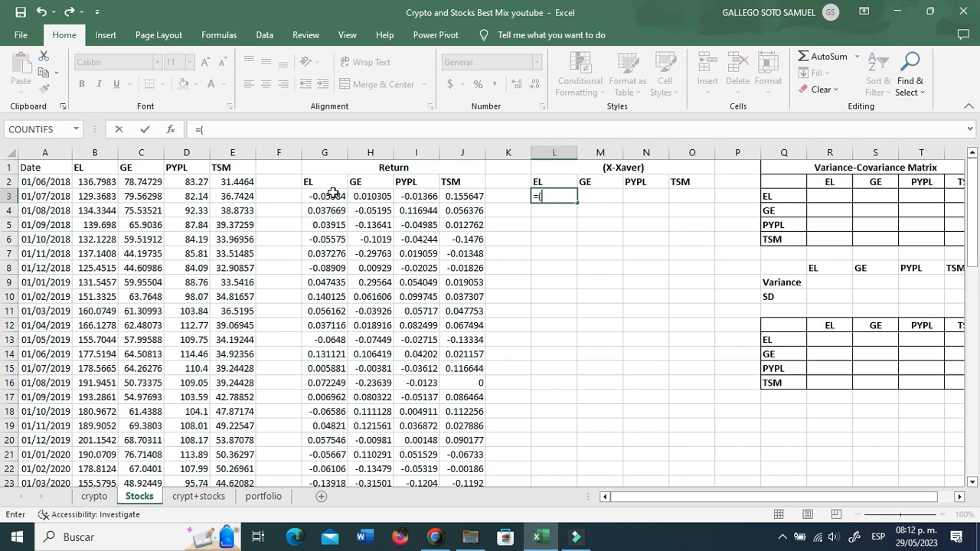
{"action": "key", "text": "Left"}
{"action": "key", "text": "Left"}
{"action": "key", "text": "Left"}
{"action": "key", "text": "Left"}
{"action": "key", "text": "Left"}
{"action": "type", "text": "-"}
{"action": "key", "text": "Left"}
{"action": "key", "text": "Left"}
{"action": "key", "text": "Left"}
{"action": "key", "text": "Left"}
{"action": "key", "text": "Left"}
{"action": "key", "text": "ctrl+Down"}
{"action": "key", "text": "Down"}
{"action": "key", "text": "Down"}
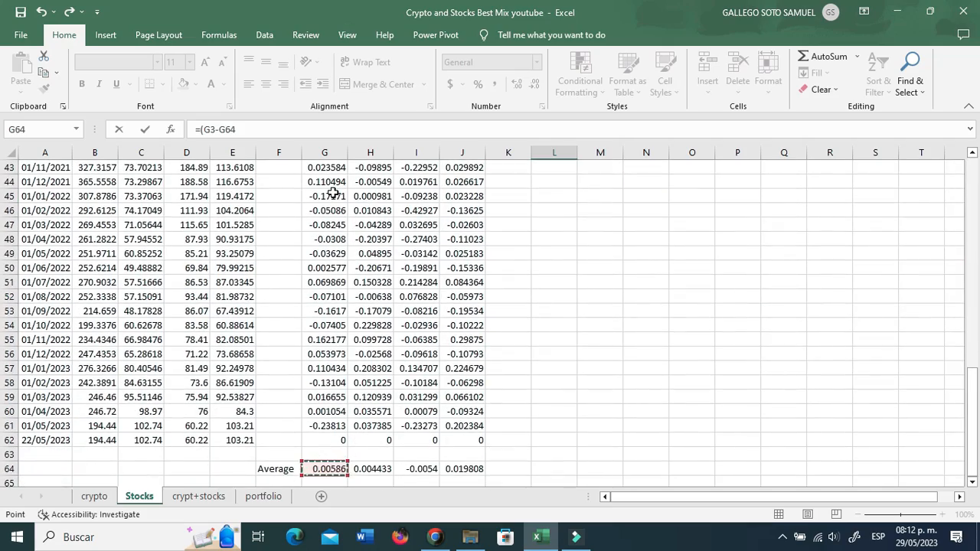
{"action": "key", "text": "F4"}
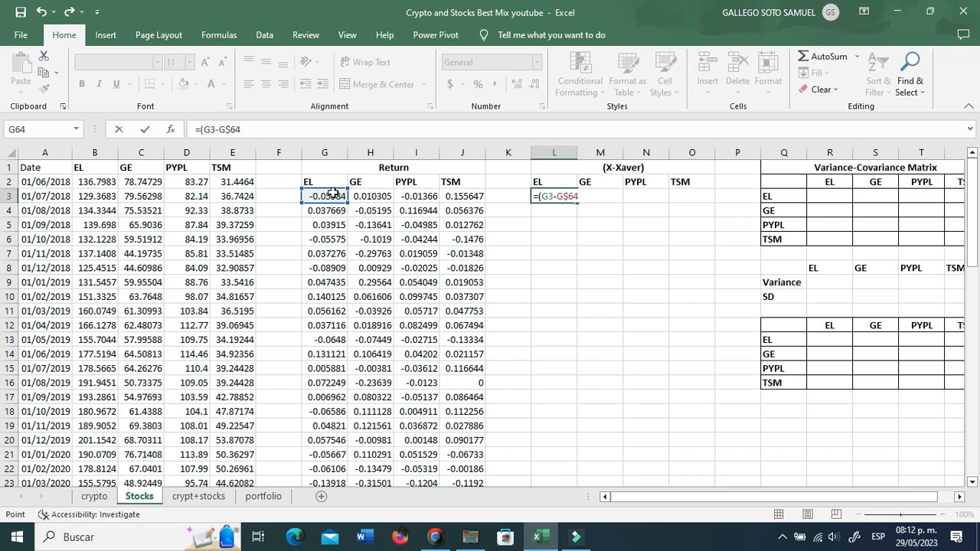
{"action": "key", "text": "ctrl+Return"}
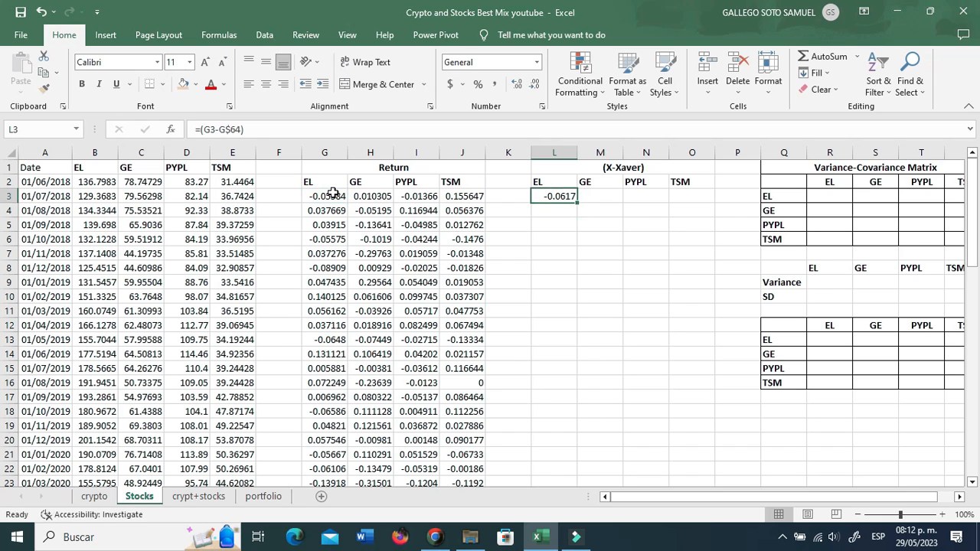
Copy the EL deviation formula across row 3 to the GE, PYPL and TSM columns under (X-Xaver).
{"action": "key", "text": "ctrl+c"}
{"action": "key", "text": "shift+Right"}
{"action": "key", "text": "shift+Right"}
{"action": "key", "text": "shift+Right"}
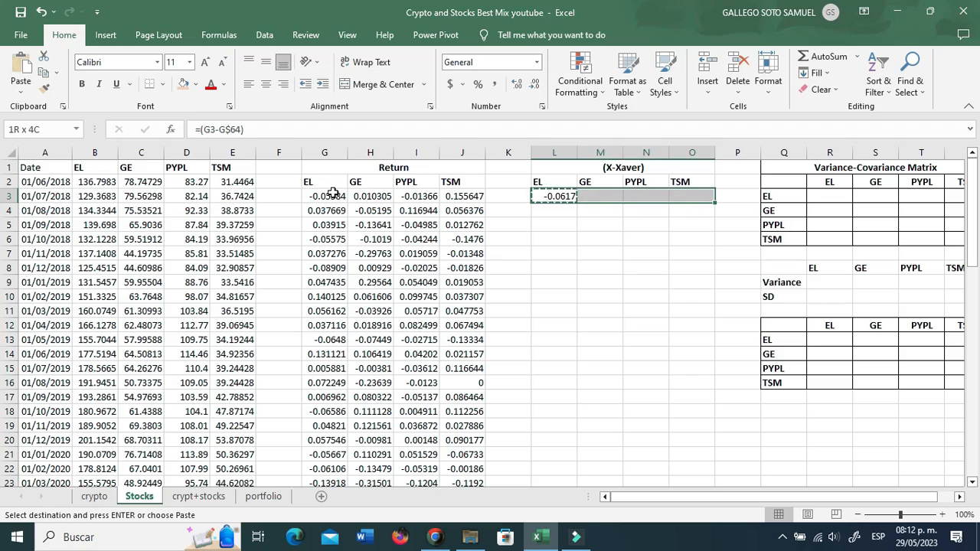
{"action": "key", "text": "ctrl+v"}
Fill the deviation formula down all four stock columns through row 62, covering L3:O62.
{"action": "key", "text": "shift+Down"}
{"action": "key", "text": "shift+Down"}
{"action": "key", "text": "shift+Down"}
{"action": "key", "text": "shift+Down"}
{"action": "key", "text": "shift+Down"}
{"action": "key", "text": "shift+Down"}
{"action": "key", "text": "shift+Down"}
{"action": "key", "text": "shift+Down"}
{"action": "key", "text": "shift+Down"}
{"action": "key", "text": "shift+Down"}
{"action": "key", "text": "shift+Down"}
{"action": "key", "text": "shift+Down"}
{"action": "key", "text": "shift+Down"}
{"action": "key", "text": "shift+Down"}
{"action": "key", "text": "shift+Down"}
{"action": "key", "text": "shift+Down"}
{"action": "key", "text": "shift+Down"}
{"action": "key", "text": "shift+Down"}
{"action": "key", "text": "shift+Down"}
{"action": "key", "text": "shift+Down"}
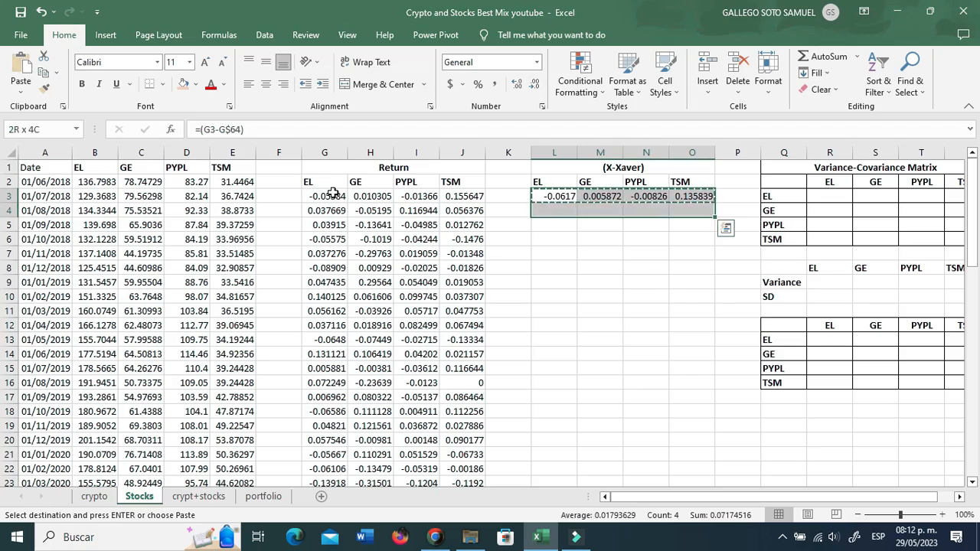
{"action": "scroll", "coordinate": [333, 194], "scroll_direction": "down", "scroll_amount": 11}
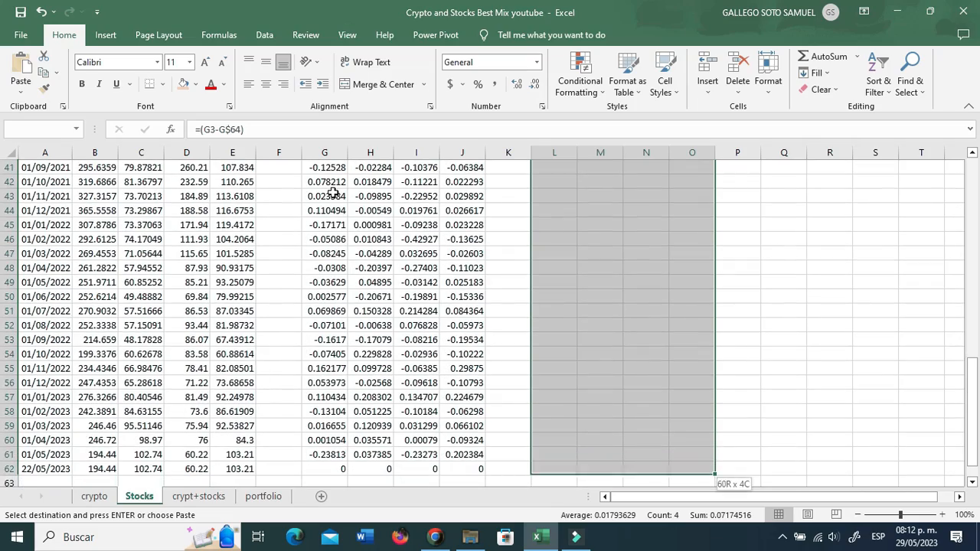
{"action": "key", "text": "Return"}
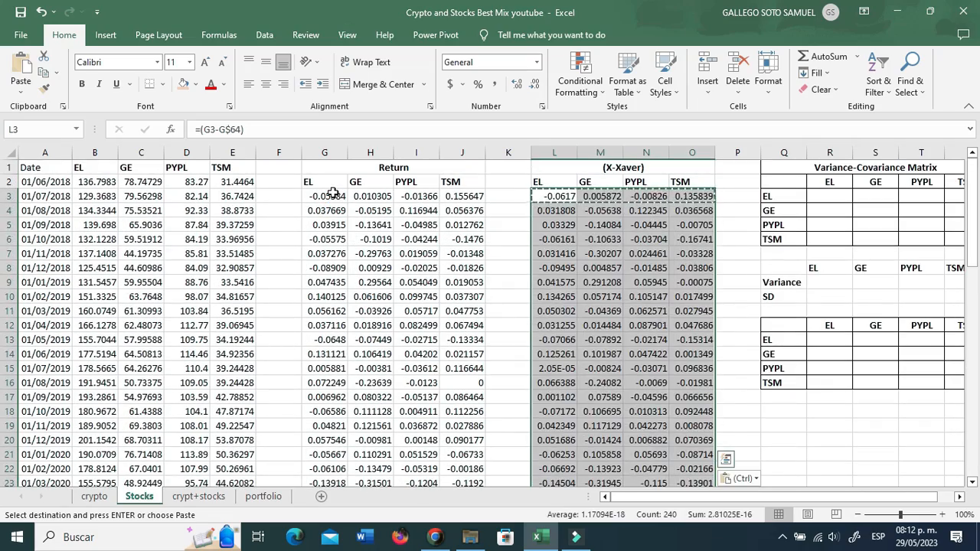
Examine the empty Variance-Covariance Matrix, the Variance and SD rows and the second stock matrix in columns Q to U.
{"action": "key", "text": "Right"}
{"action": "key", "text": "Right"}
{"action": "key", "text": "Right"}
{"action": "key", "text": "Right"}
{"action": "key", "text": "Right"}
{"action": "key", "text": "Right"}
{"action": "key", "text": "Right"}
{"action": "key", "text": "Right"}
{"action": "key", "text": "Right"}
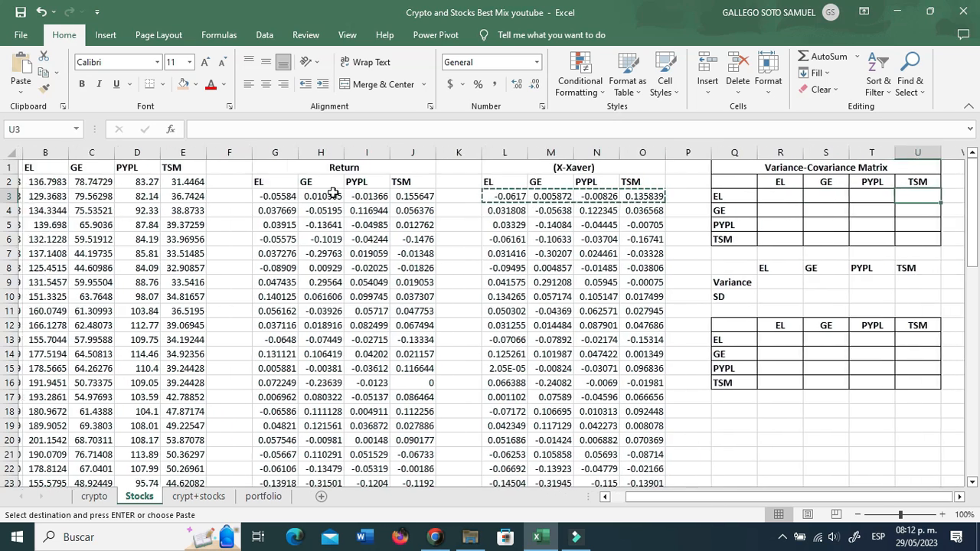
{"action": "key", "text": "Left"}
{"action": "key", "text": "Left"}
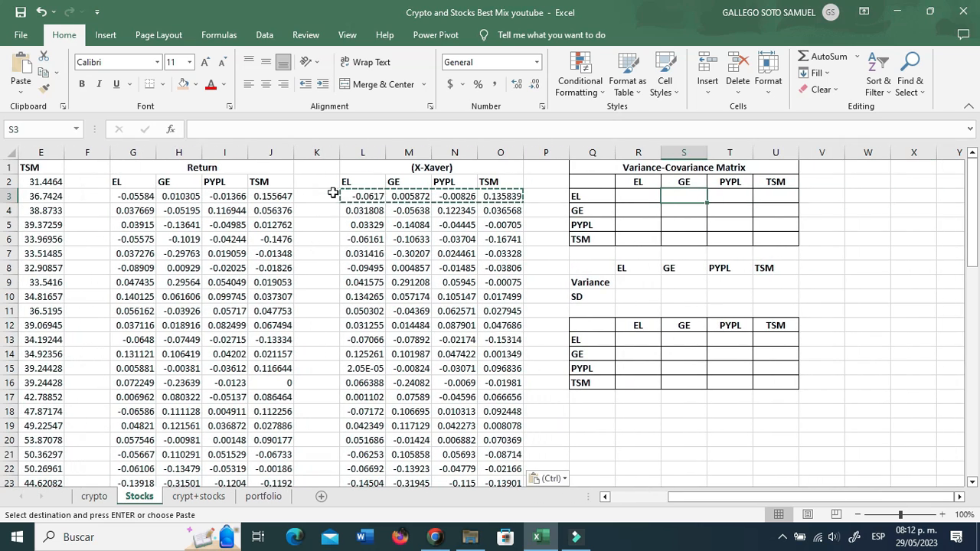
{"action": "left_click", "coordinate": [662, 364]}
{"action": "left_click", "coordinate": [644, 345]}
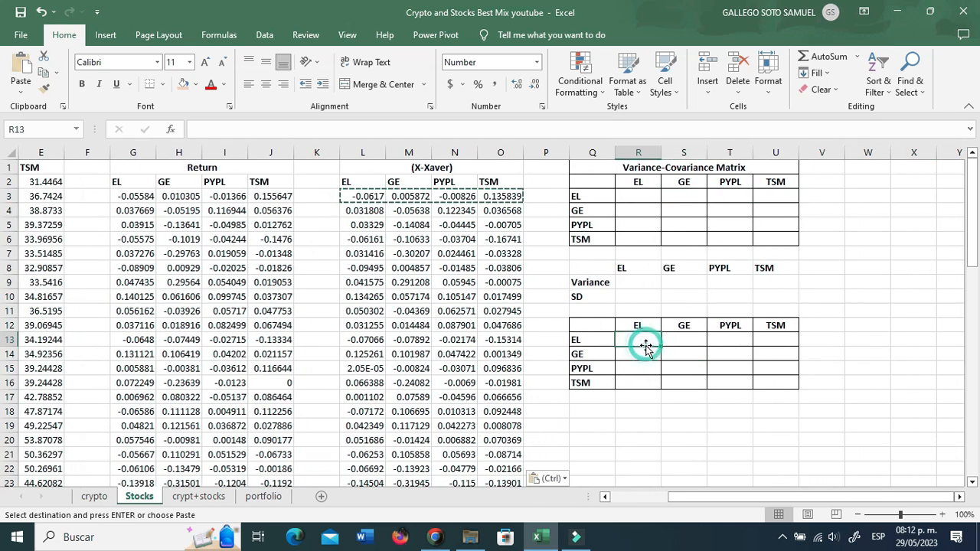
{"action": "left_click", "coordinate": [725, 353]}
{"action": "left_click", "coordinate": [657, 339]}
{"action": "left_click", "coordinate": [629, 311]}
{"action": "left_click", "coordinate": [607, 314]}
{"action": "left_click", "coordinate": [687, 310]}
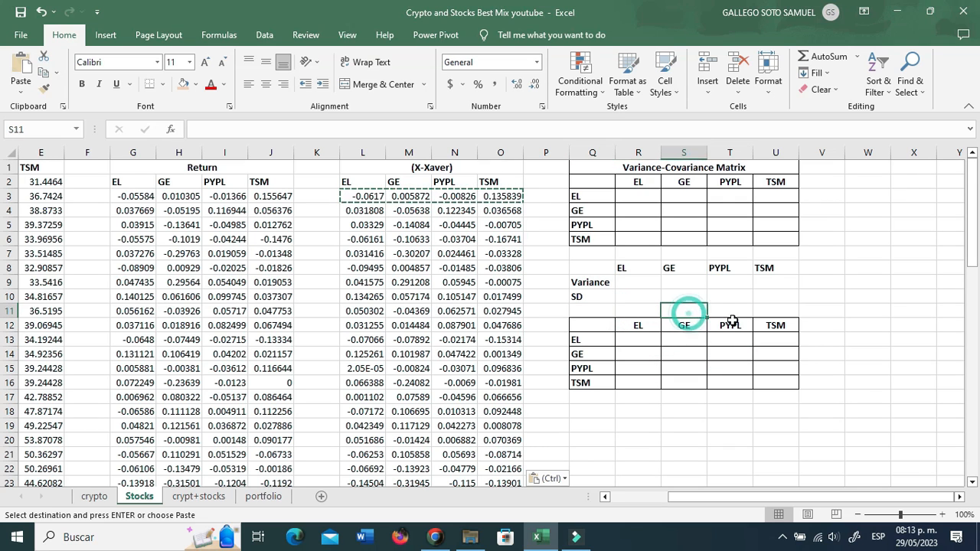
{"action": "left_click", "coordinate": [693, 351]}
{"action": "left_click", "coordinate": [632, 310]}
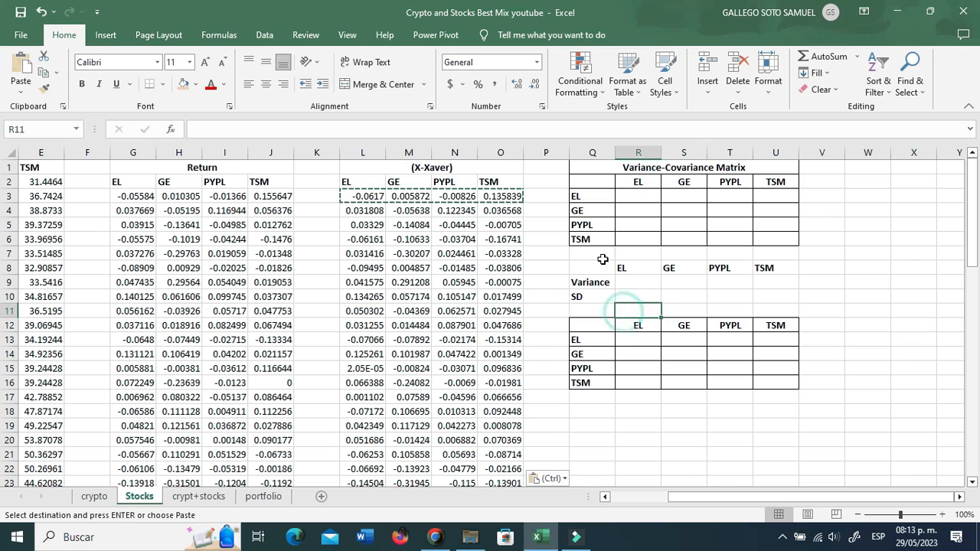
{"action": "key", "text": "Escape"}
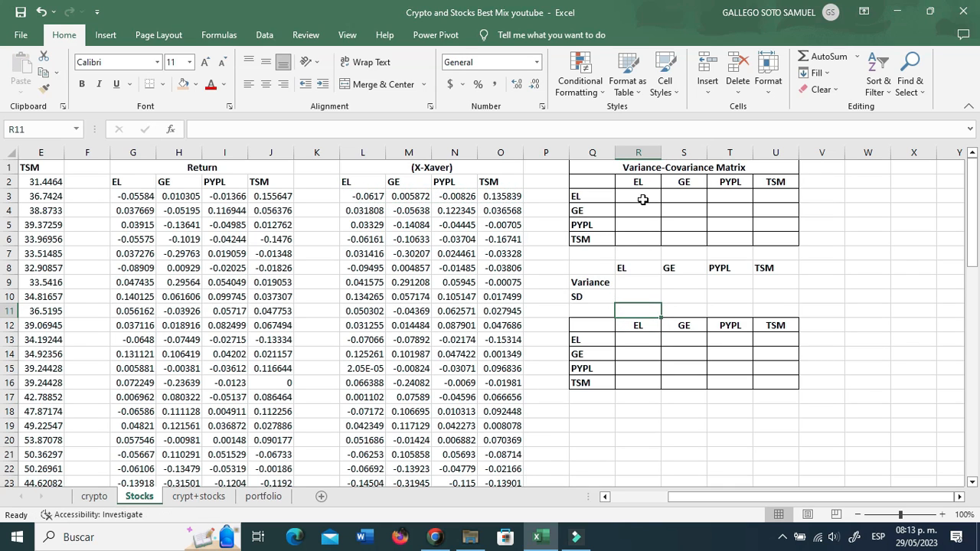
Review the EL, GE, PYPL and TSM deviation columns under (X-Xaver).
{"action": "left_click", "coordinate": [365, 182]}
{"action": "left_click", "coordinate": [395, 183]}
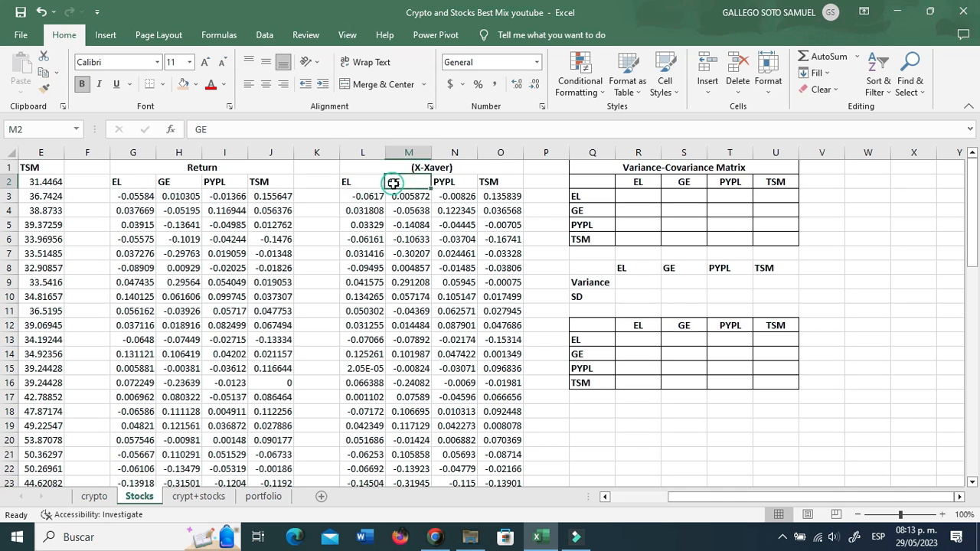
{"action": "left_click", "coordinate": [453, 183]}
{"action": "left_click", "coordinate": [497, 181]}
{"action": "left_click", "coordinate": [375, 181]}
{"action": "left_click", "coordinate": [396, 181]}
{"action": "left_click", "coordinate": [455, 181]}
{"action": "left_click", "coordinate": [485, 182]}
{"action": "left_click", "coordinate": [533, 224]}
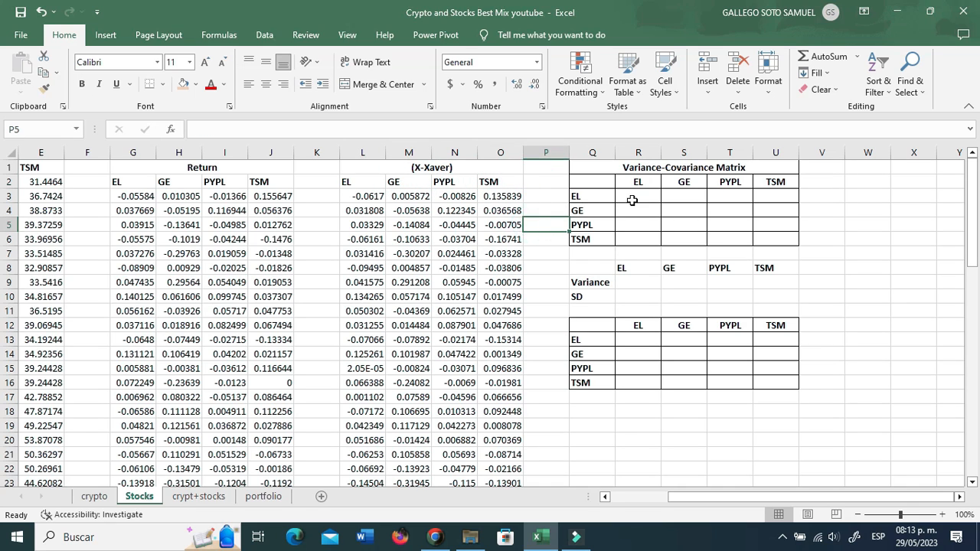
Begin a matrix formula across R3:U6 using =MMULT with TRANSPOSE(L3:O62) as its first array.
{"action": "left_click", "coordinate": [633, 197]}
{"action": "left_click_drag", "start_coordinate": [632, 197], "coordinate": [766, 238]}
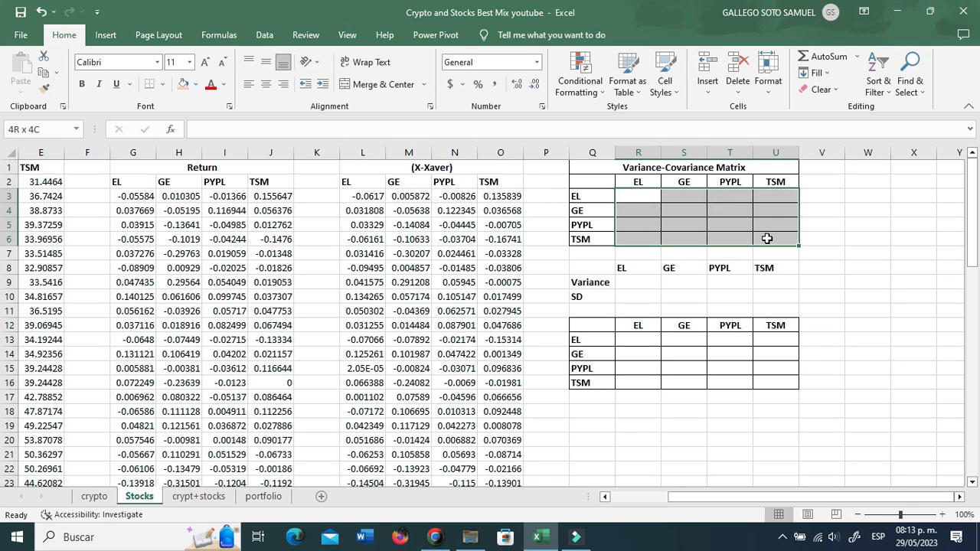
{"action": "type", "text": "="}
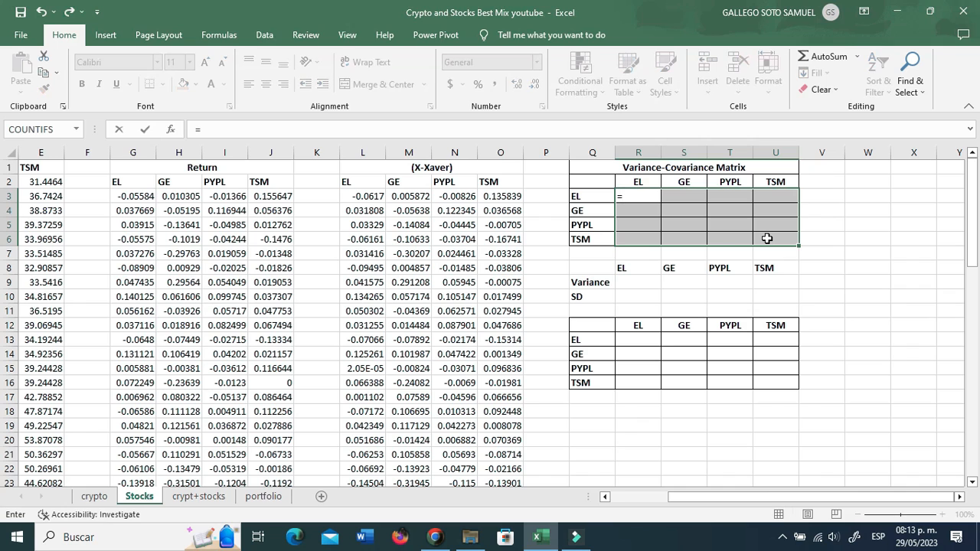
{"action": "type", "text": "mmut"}
{"action": "key", "text": "BackSpace"}
{"action": "type", "text": "lt"}
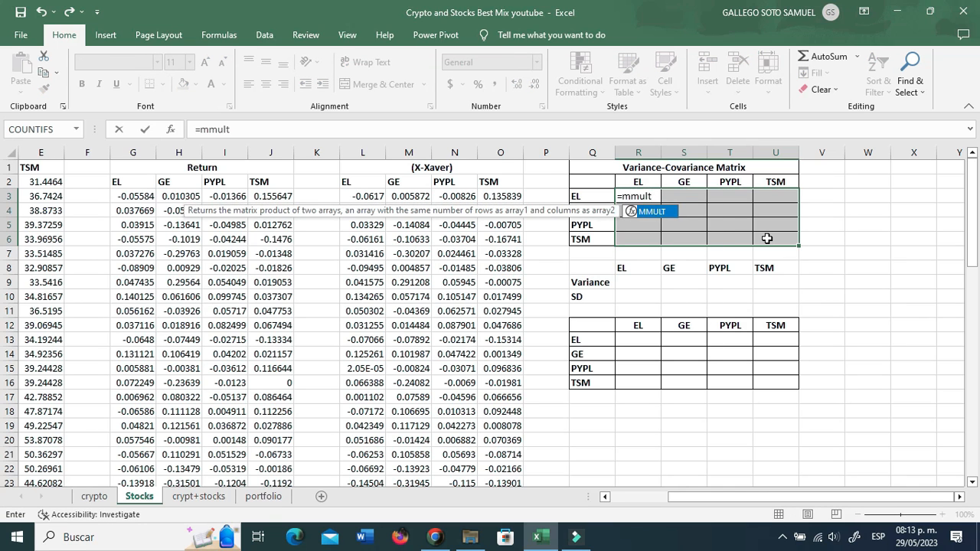
{"action": "type", "text": "(tra"}
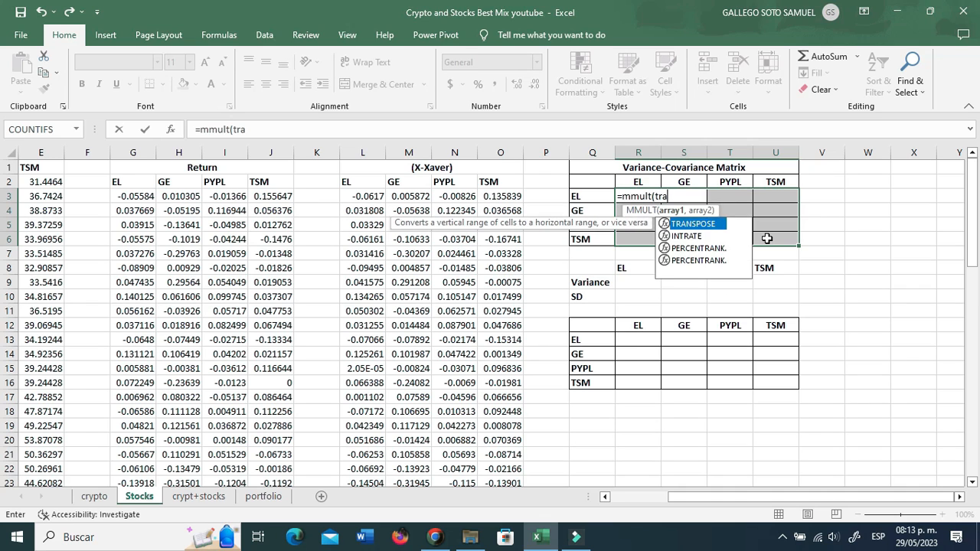
{"action": "type", "text": "nspos"}
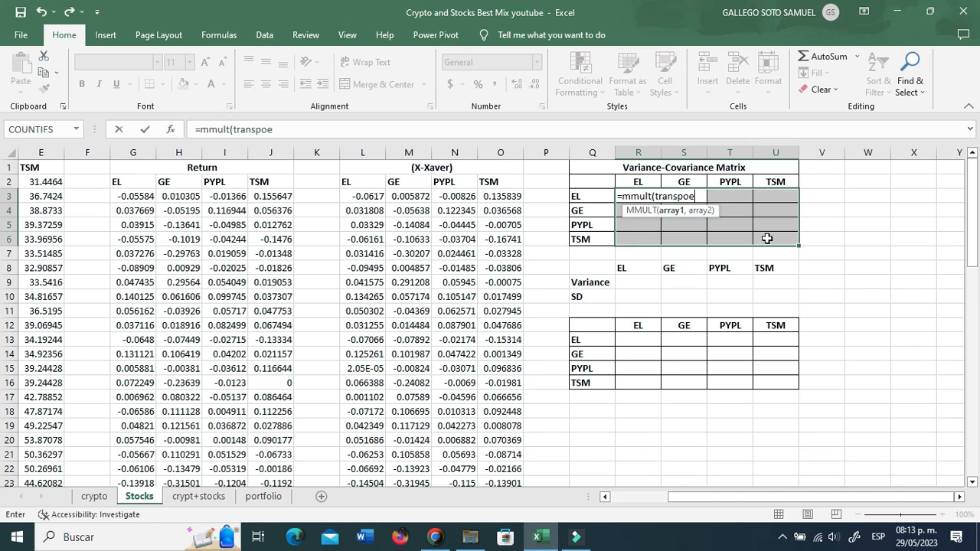
{"action": "type", "text": "e("}
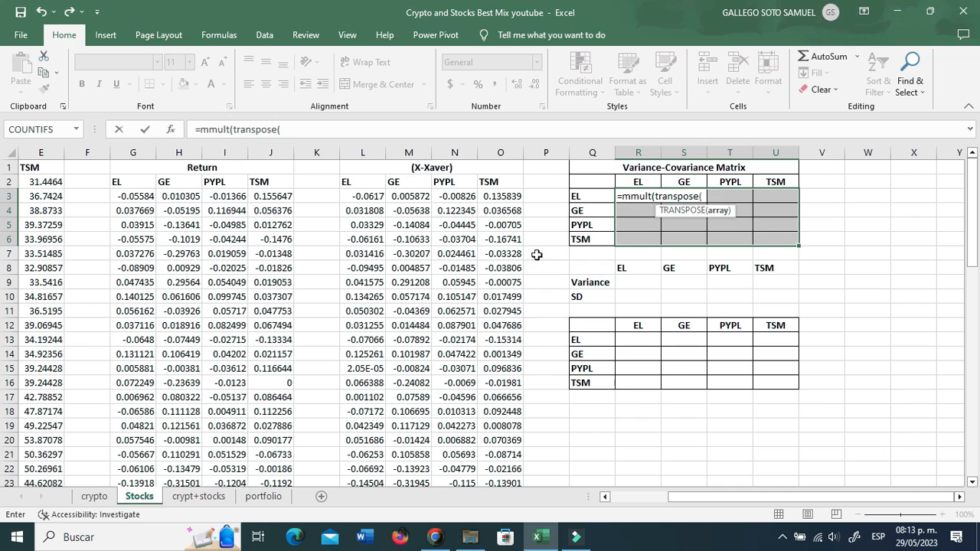
{"action": "left_click", "coordinate": [362, 197]}
{"action": "key", "text": "shift+Right"}
{"action": "key", "text": "shift+Right"}
{"action": "key", "text": "shift+Right"}
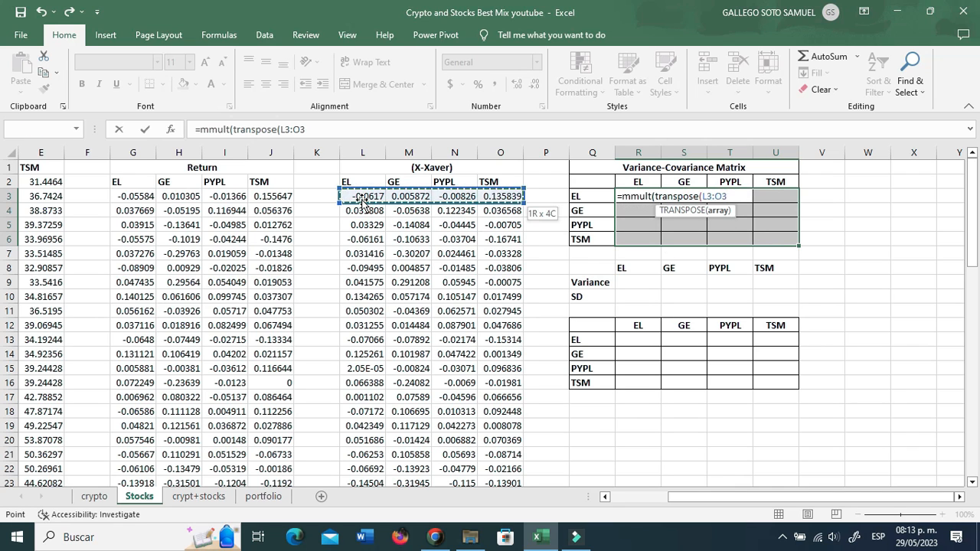
{"action": "key", "text": "ctrl+shift+Down"}
{"action": "type", "text": ")"}
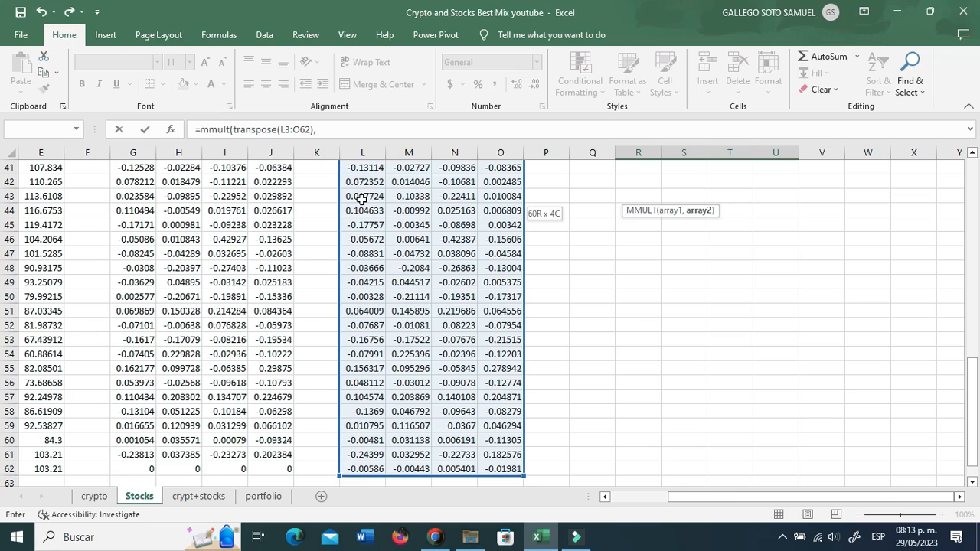
Supply the stock deviations L3:O62 as the second MMULT array and close the function.
{"action": "type", "text": ","}
{"action": "left_click", "coordinate": [362, 197]}
{"action": "scroll", "coordinate": [362, 197], "scroll_direction": "up", "scroll_amount": 13}
{"action": "left_click", "coordinate": [361, 198]}
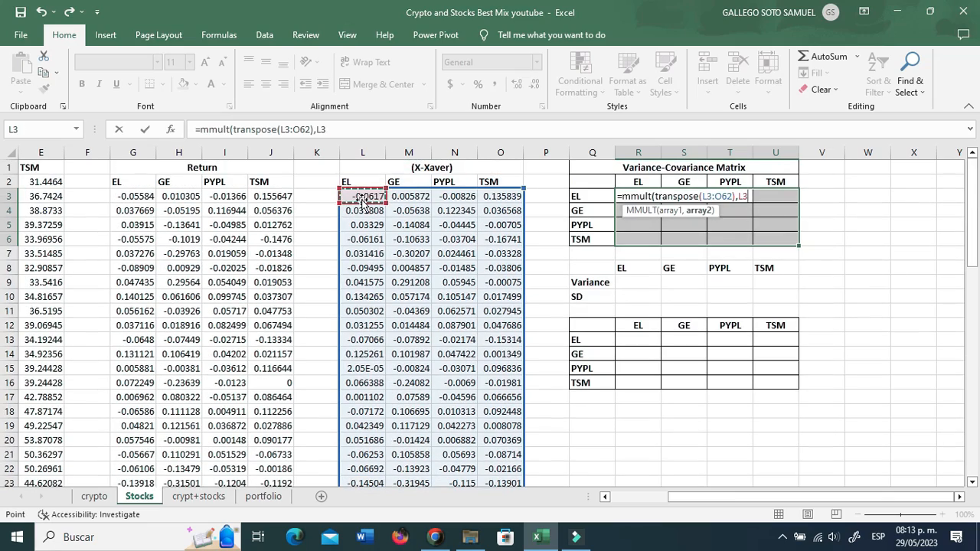
{"action": "key", "text": "shift+Right"}
{"action": "key", "text": "shift+Right"}
{"action": "key", "text": "shift+Right"}
{"action": "key", "text": "ctrl+shift+Down"}
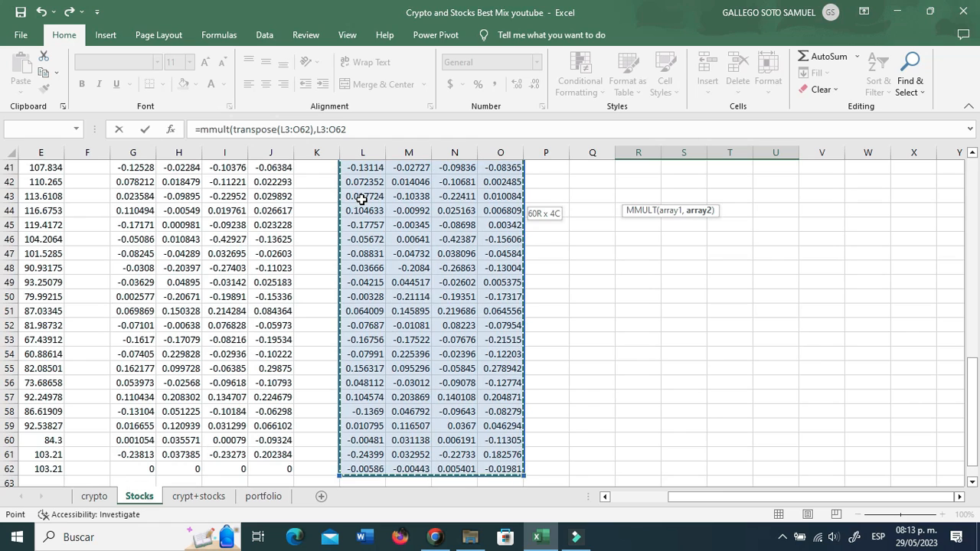
{"action": "type", "text": ")"}
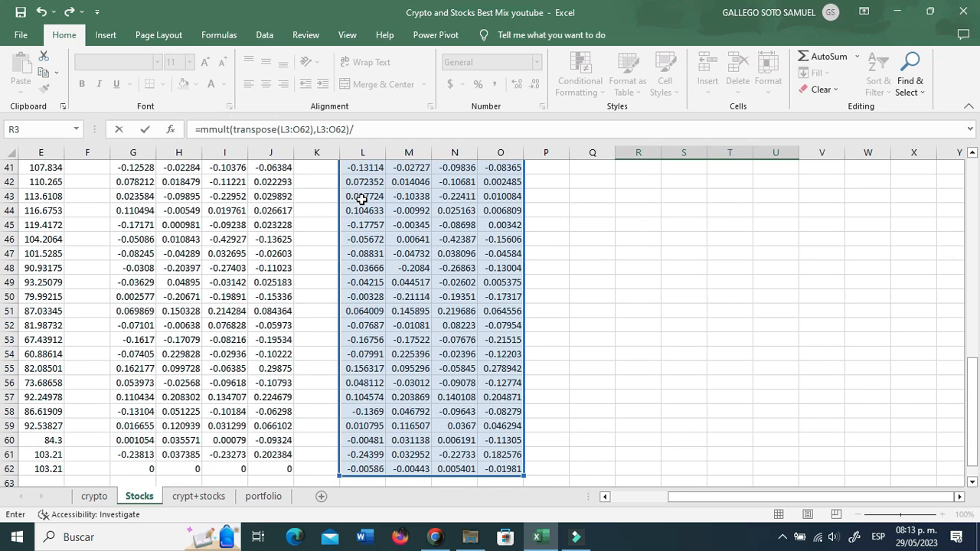
Divide the matrix product by (COUNT(L3:L62)-1) and commit it as an array formula filling R3:U6.
{"action": "type", "text": "/(coun"}
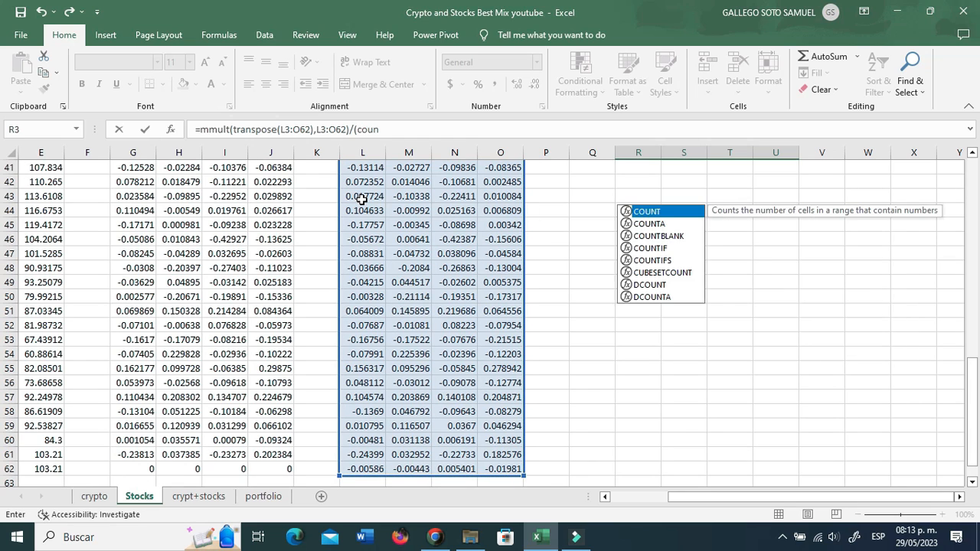
{"action": "type", "text": "t("}
{"action": "left_click", "coordinate": [361, 199]}
{"action": "scroll", "coordinate": [362, 199], "scroll_direction": "up", "scroll_amount": 13}
{"action": "left_click", "coordinate": [364, 201]}
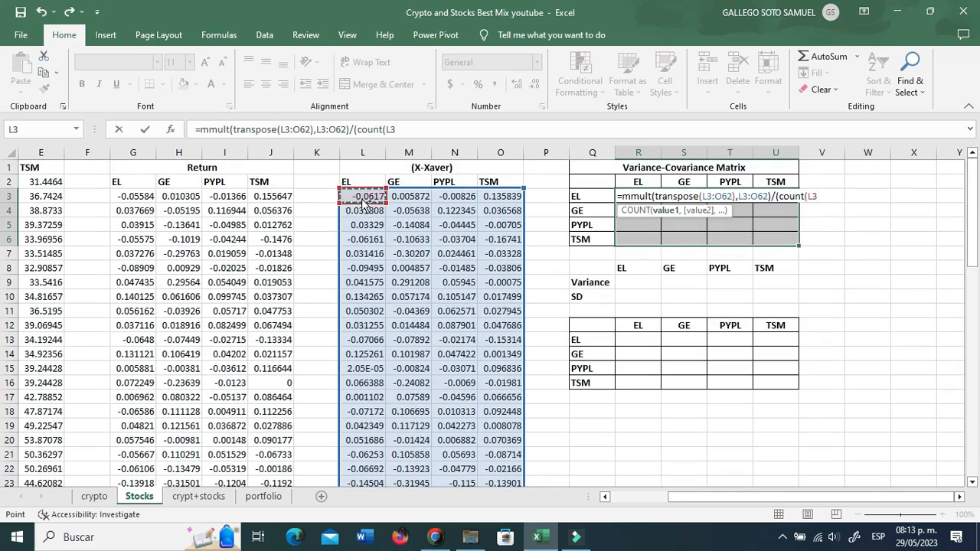
{"action": "key", "text": "ctrl+shift+Down"}
{"action": "type", "text": ")-1"}
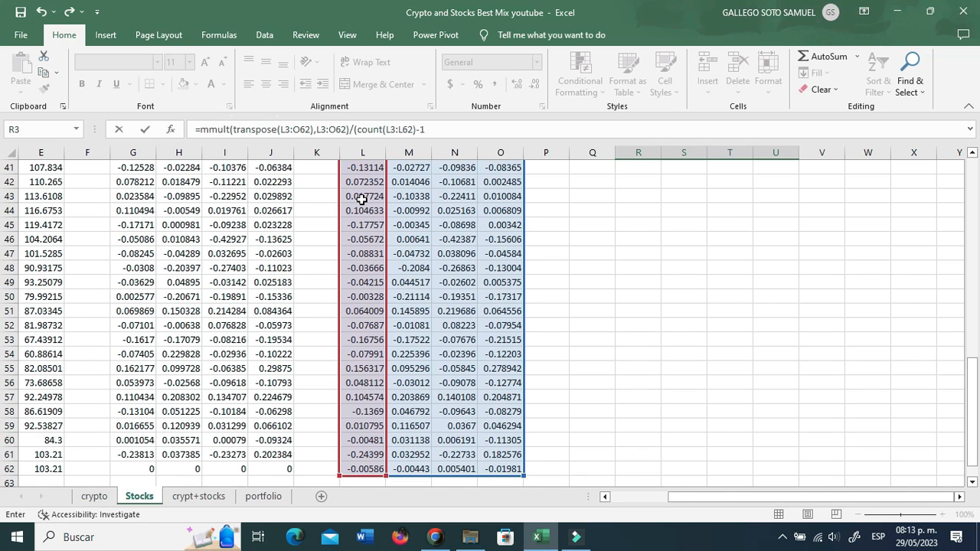
{"action": "type", "text": ")"}
{"action": "key", "text": "ctrl+shift+Return"}
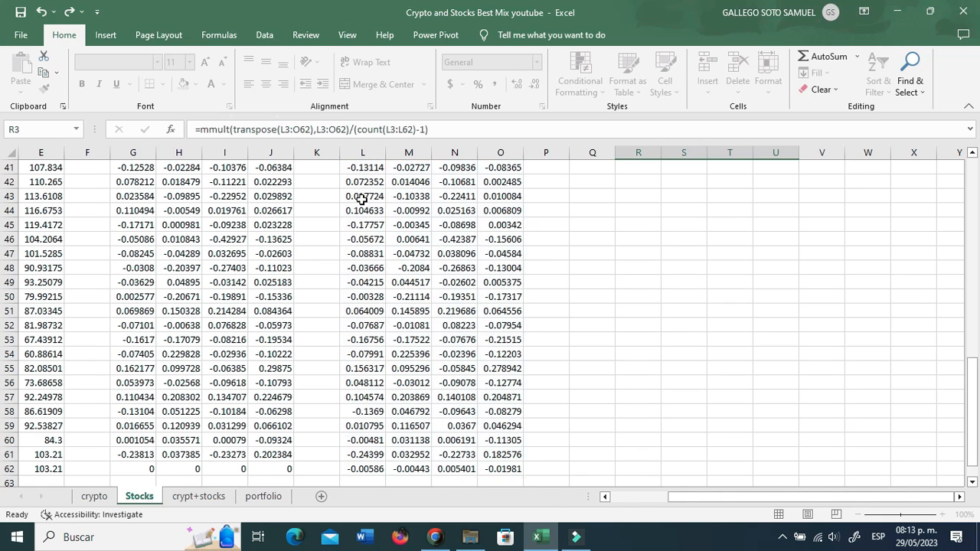
{"action": "scroll", "coordinate": [361, 199], "scroll_direction": "up", "scroll_amount": 5}
{"action": "key", "text": "Down"}
{"action": "key", "text": "Down"}
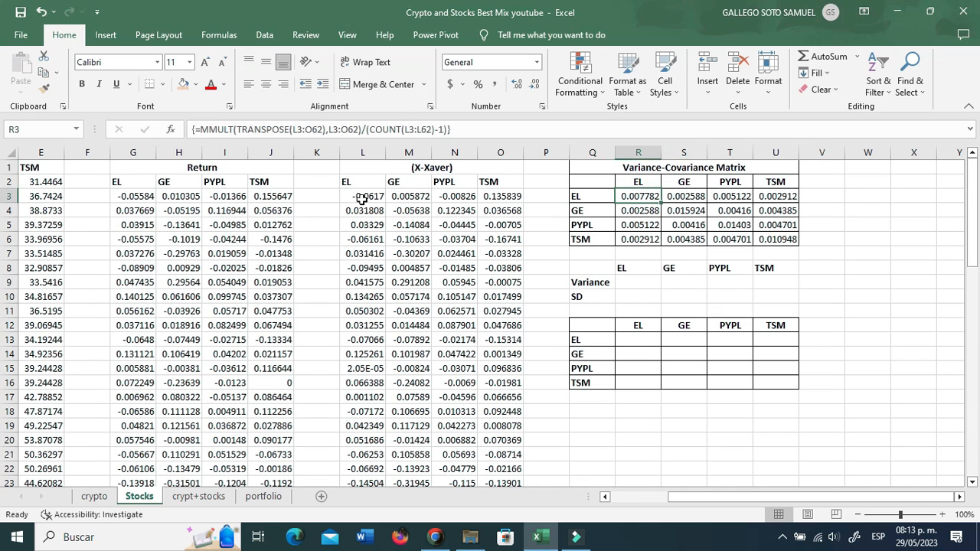
Calculate EL's sample variance in R9 with =VAR.S(L3:L62).
{"action": "left_click", "coordinate": [776, 297]}
{"action": "left_click", "coordinate": [642, 281]}
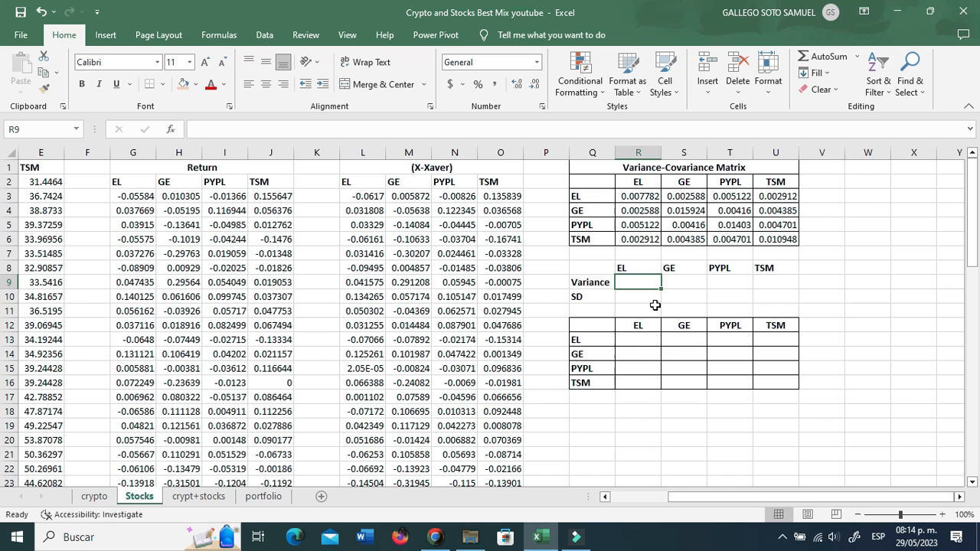
{"action": "type", "text": "=var"}
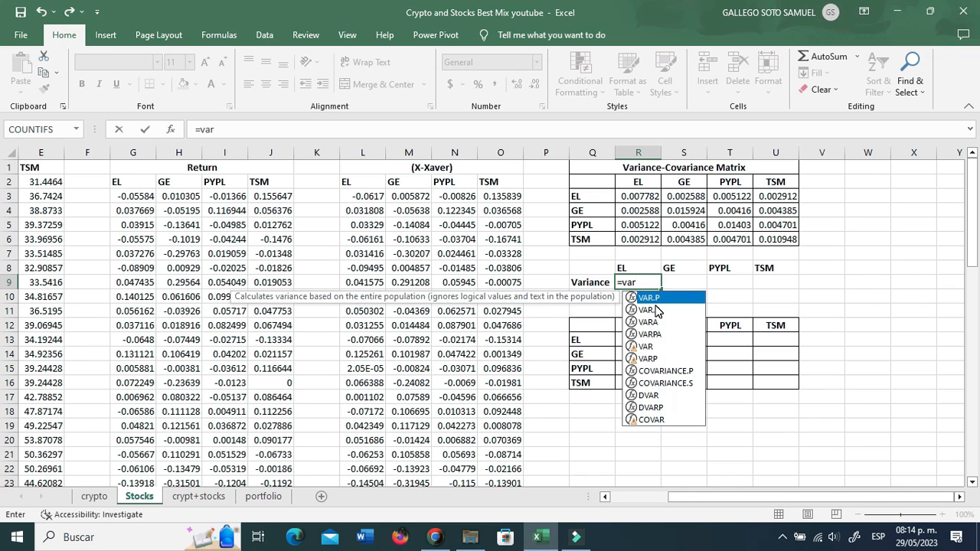
{"action": "type", "text": "."}
{"action": "double_click", "coordinate": [660, 311]}
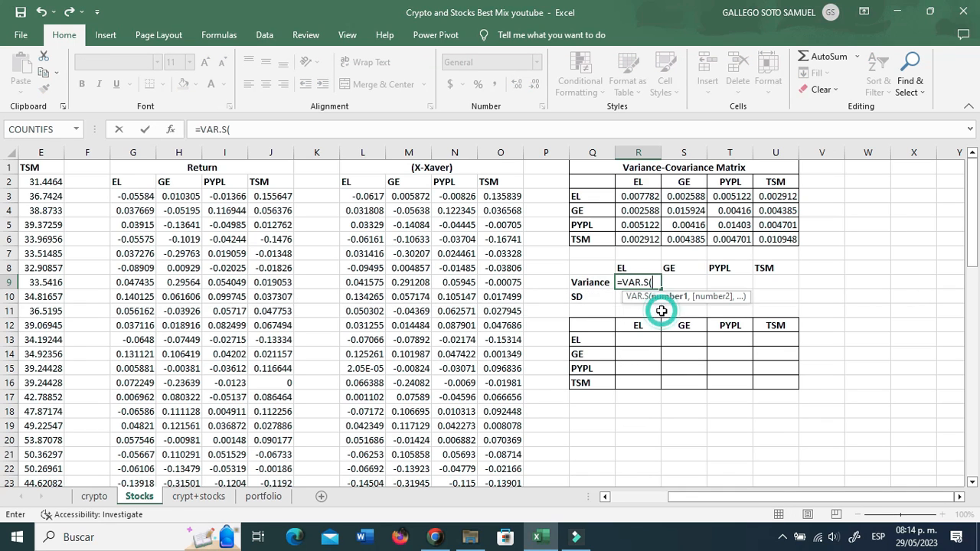
{"action": "left_click", "coordinate": [362, 196]}
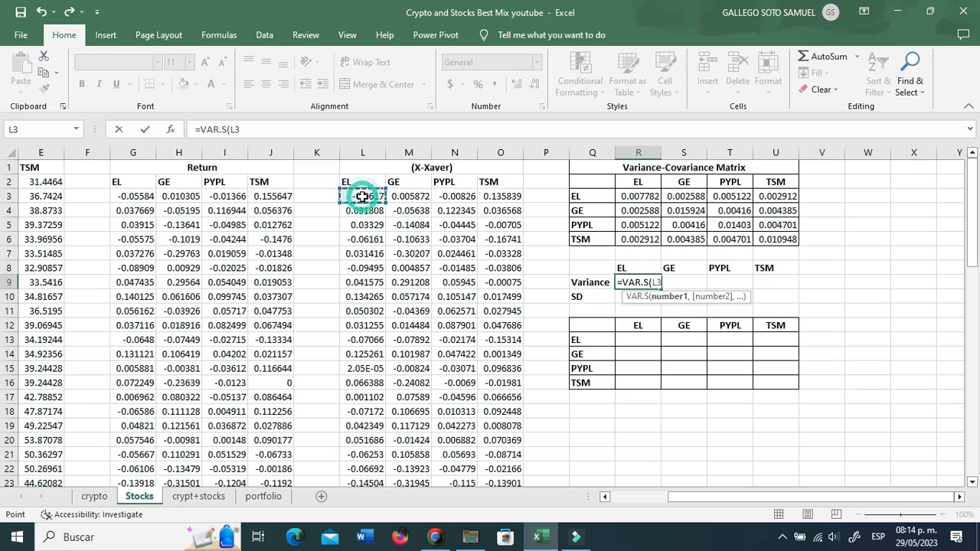
{"action": "key", "text": "ctrl+shift+Down"}
{"action": "key", "text": "Return"}
Copy the EL variance formula across row 9 to the GE, PYPL and TSM columns.
{"action": "key", "text": "Up"}
{"action": "key", "text": "Up"}
{"action": "key", "text": "Up"}
{"action": "key", "text": "Up"}
{"action": "key", "text": "Up"}
{"action": "key", "text": "Up"}
{"action": "key", "text": "Up"}
{"action": "key", "text": "Up"}
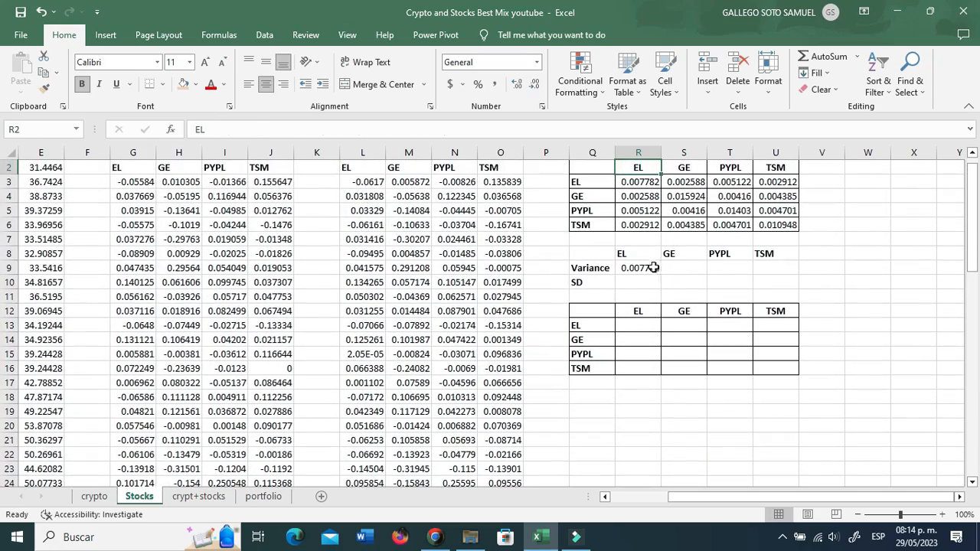
{"action": "left_click", "coordinate": [653, 267]}
{"action": "left_click_drag", "start_coordinate": [660, 274], "coordinate": [778, 270]}
Compare the row 9 variances of GE, PYPL and TSM with the diagonal cells of the variance-covariance matrix.
{"action": "left_click", "coordinate": [685, 267]}
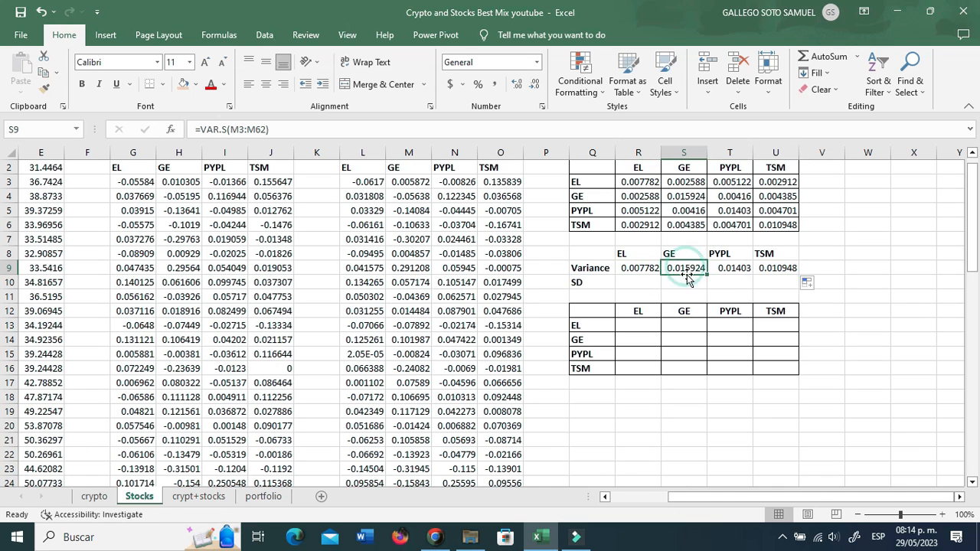
{"action": "left_click", "coordinate": [691, 193]}
{"action": "left_click", "coordinate": [727, 212]}
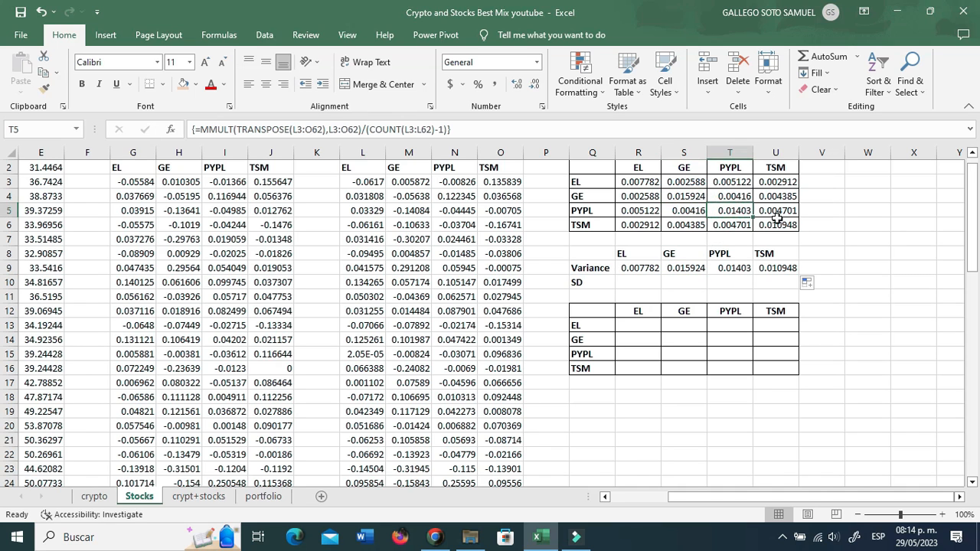
{"action": "left_click", "coordinate": [777, 220]}
{"action": "left_click_drag", "start_coordinate": [737, 167], "coordinate": [731, 201]}
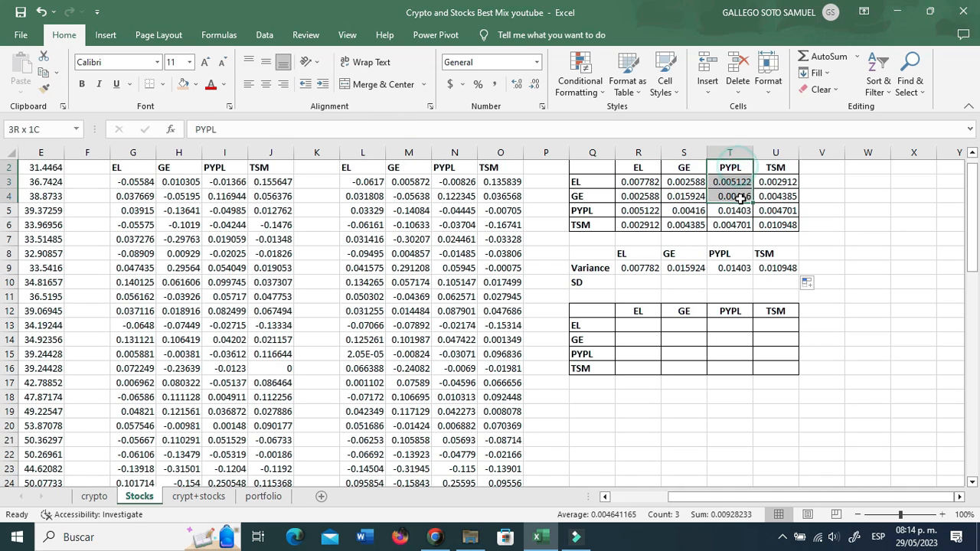
{"action": "left_click", "coordinate": [579, 210]}
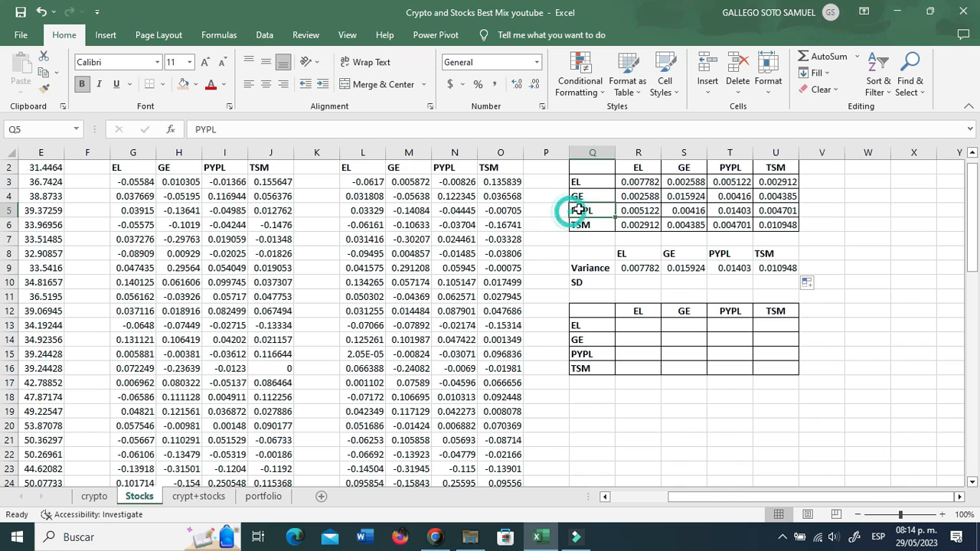
{"action": "left_click", "coordinate": [736, 208]}
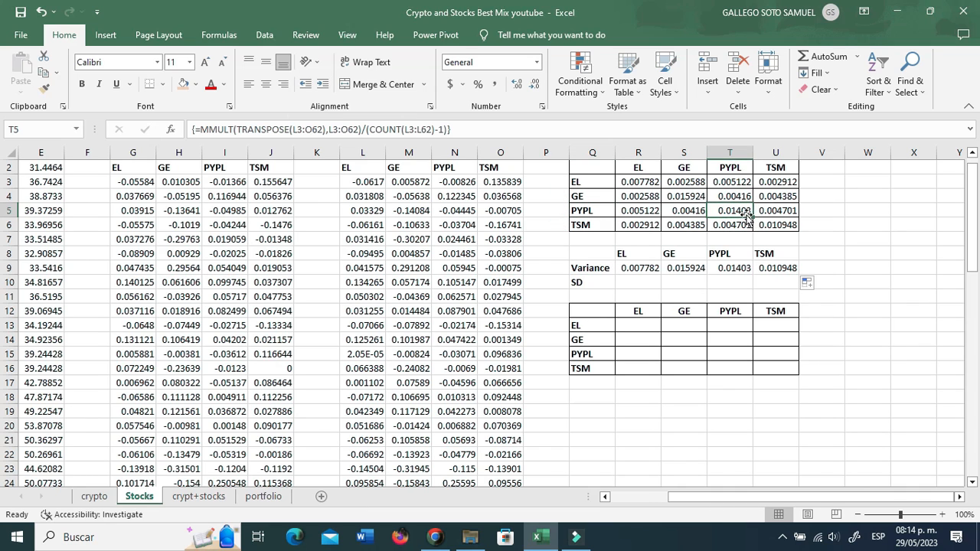
{"action": "left_click", "coordinate": [737, 268]}
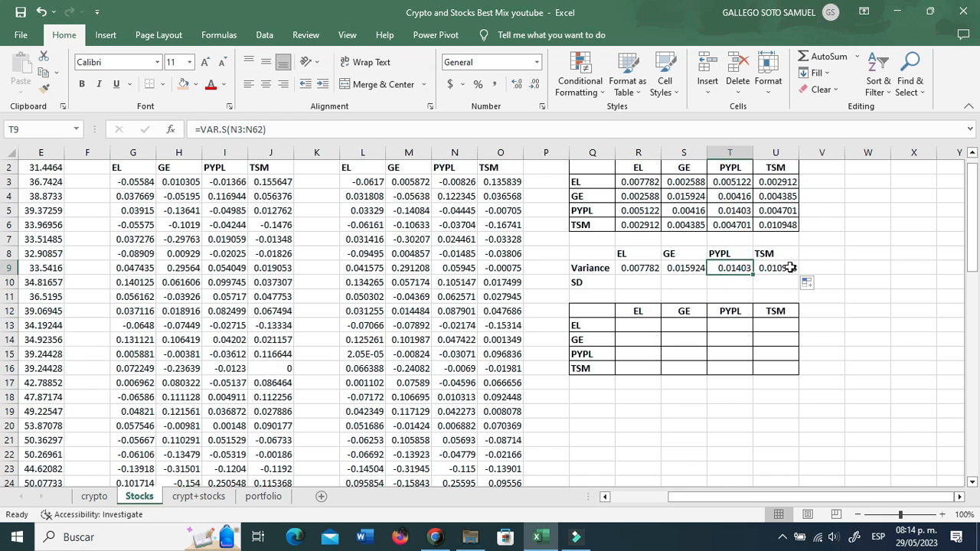
Check TSM's variance in U9 against U6 and review the remaining diagonal cells of the variance-covariance matrix back to R3.
{"action": "left_click", "coordinate": [777, 268]}
{"action": "left_click", "coordinate": [777, 224]}
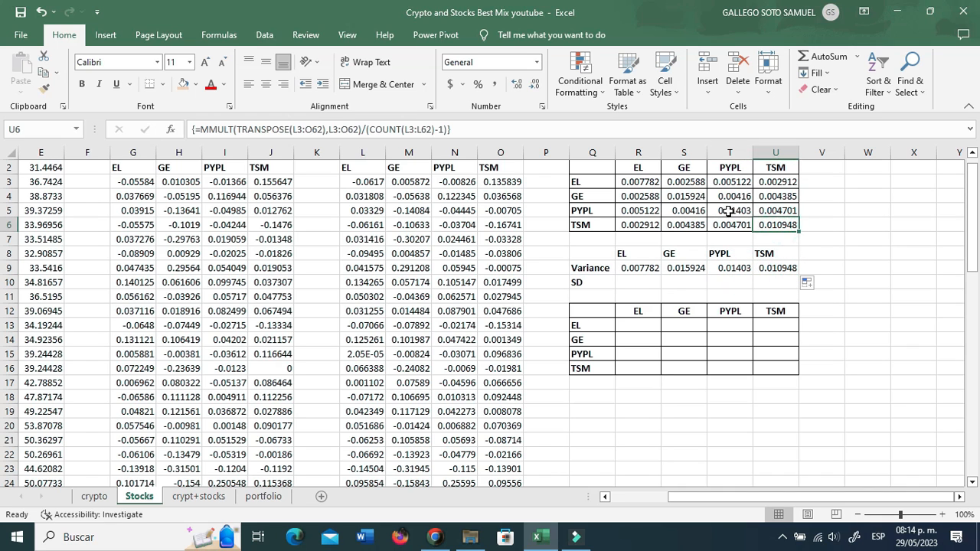
{"action": "left_click", "coordinate": [730, 210]}
{"action": "left_click", "coordinate": [684, 196]}
{"action": "left_click", "coordinate": [649, 184]}
{"action": "left_click", "coordinate": [654, 294]}
{"action": "left_click", "coordinate": [637, 325]}
{"action": "left_click_drag", "start_coordinate": [639, 324], "coordinate": [766, 368]}
{"action": "type", "text": "="}
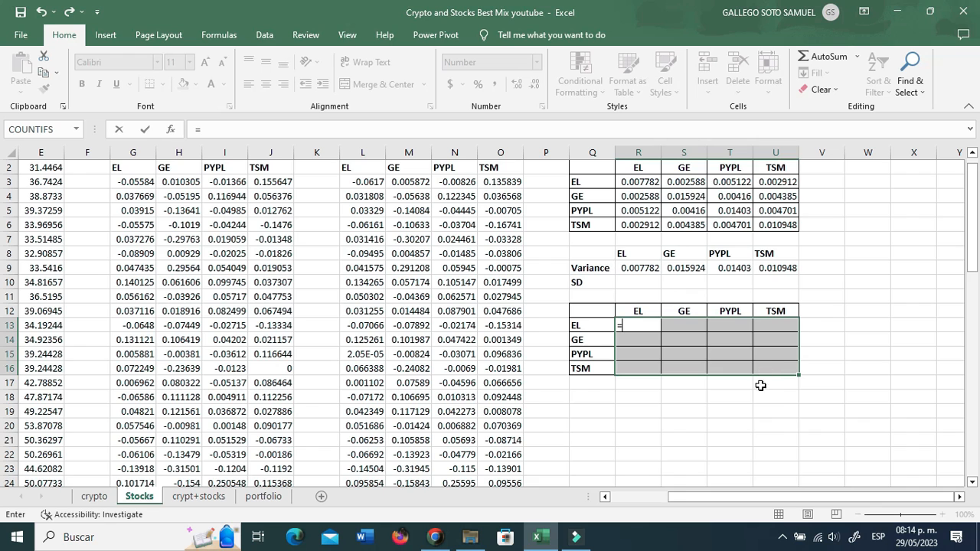
{"action": "scroll", "coordinate": [674, 284], "scroll_direction": "up", "scroll_amount": 1}
{"action": "left_click_drag", "start_coordinate": [640, 196], "coordinate": [777, 239]}
{"action": "type", "text": "/"}
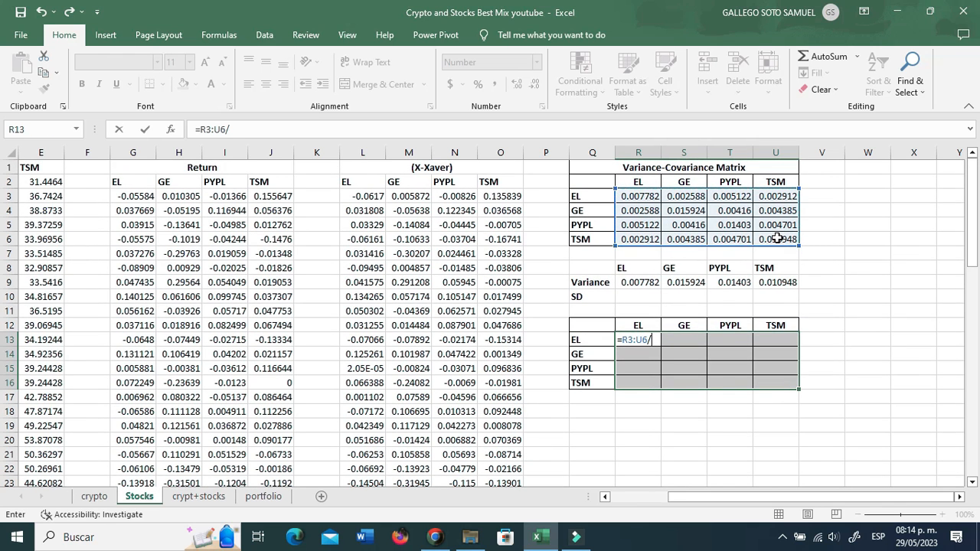
{"action": "type", "text": "("}
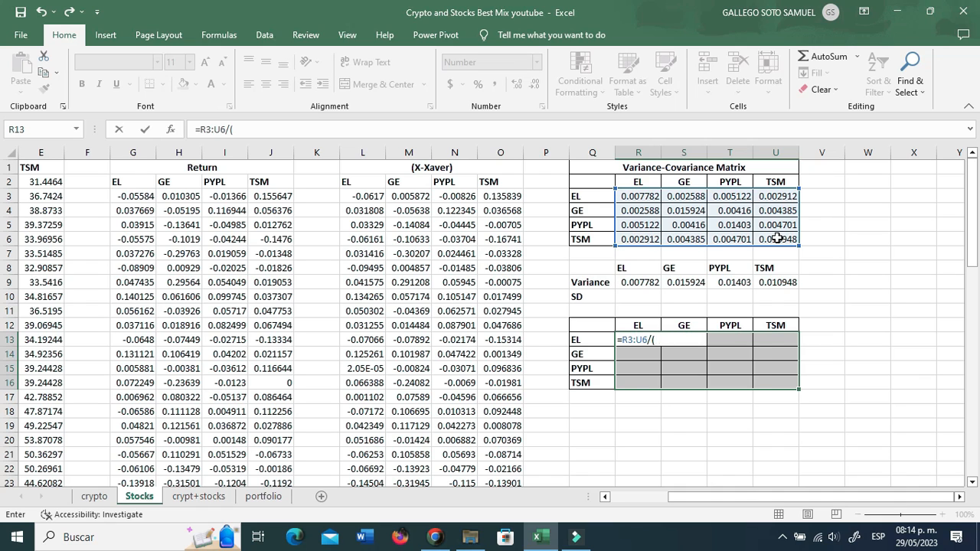
{"action": "type", "text": "mmult("}
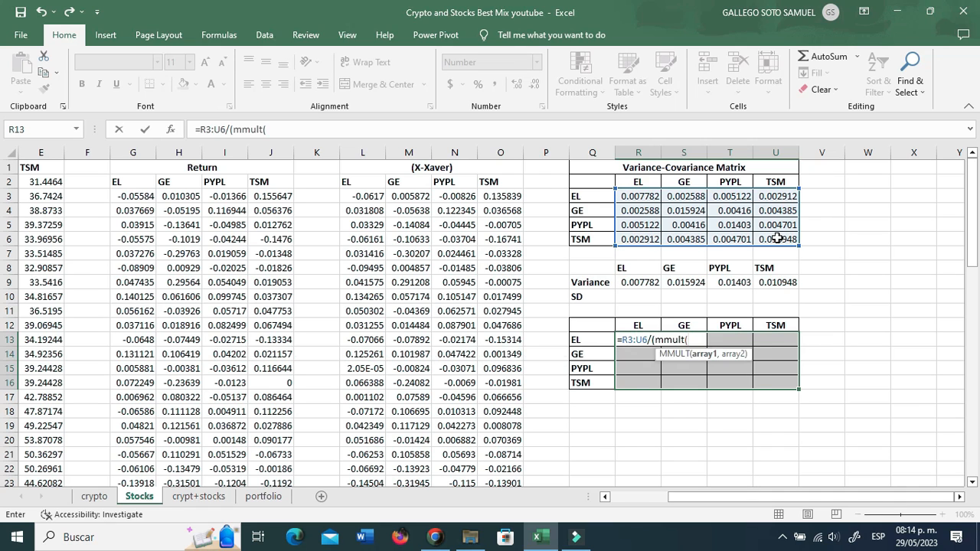
{"action": "type", "text": "tran"}
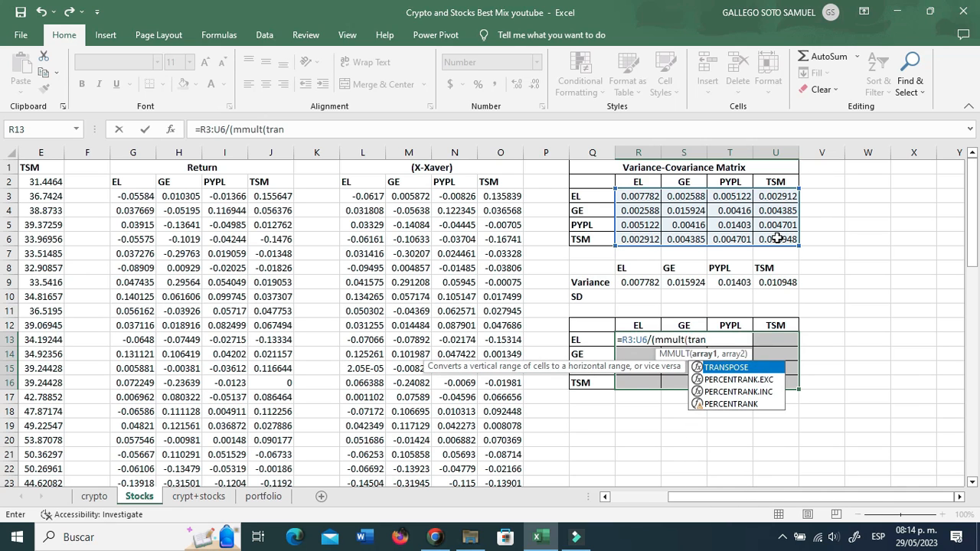
{"action": "type", "text": "spose("}
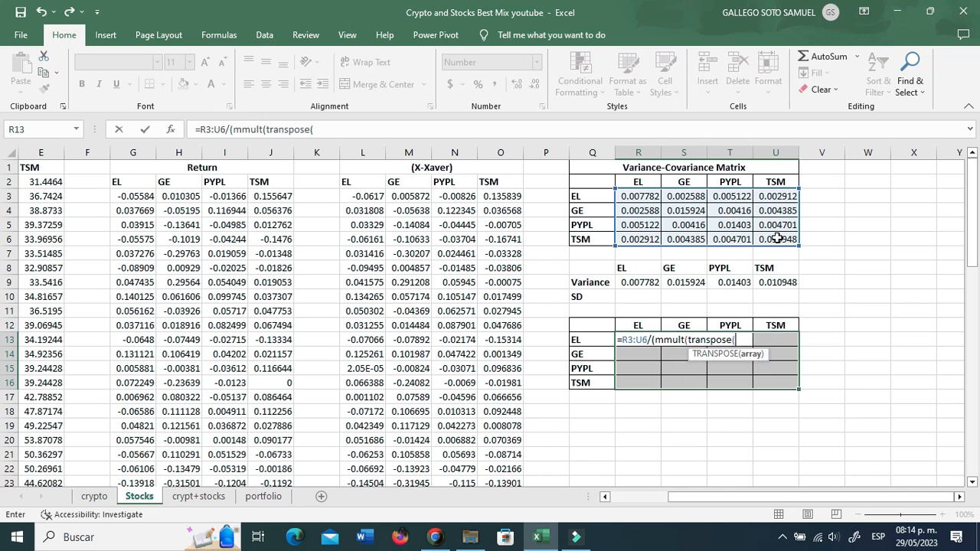
{"action": "key", "text": "Escape"}
Calculate EL's standard deviation in R10 as the square root of its variance with +R9^0.5.
{"action": "left_click", "coordinate": [645, 296]}
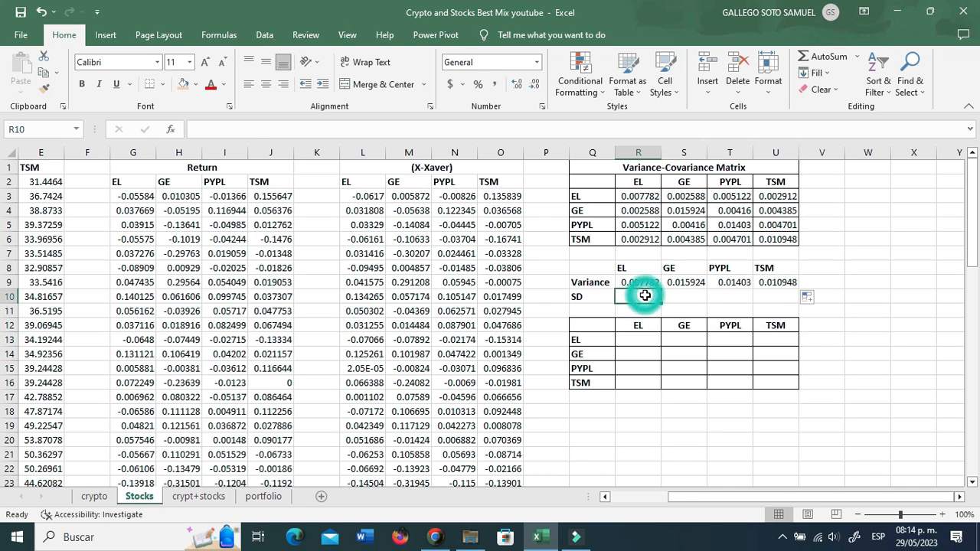
{"action": "type", "text": "+"}
{"action": "key", "text": "Up"}
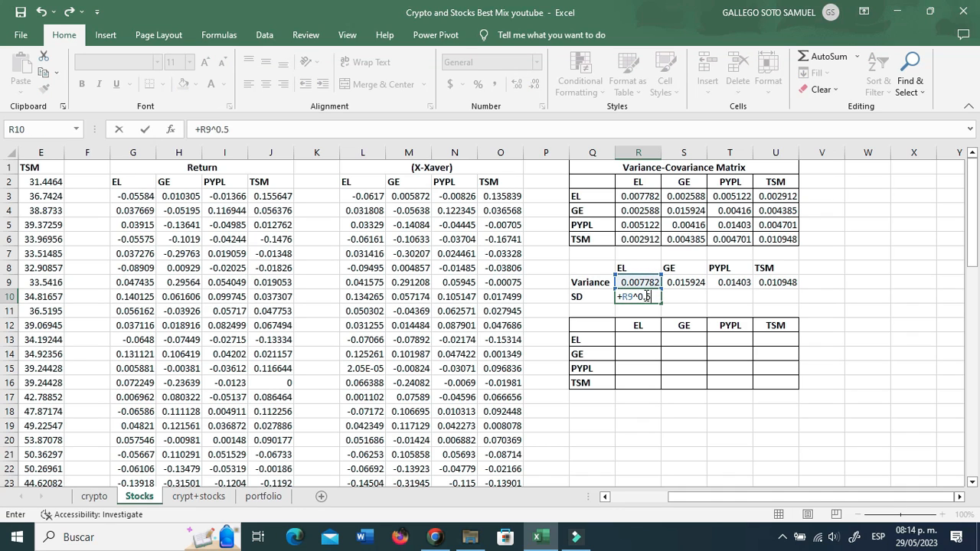
{"action": "type", "text": "^0.5"}
{"action": "key", "text": "ctrl+Return"}
Copy the EL standard deviation formula across row 10 to the GE, PYPL and TSM columns.
{"action": "key", "text": "ctrl+c"}
{"action": "key", "text": "shift+Right"}
{"action": "key", "text": "shift+Right"}
{"action": "key", "text": "shift+Right"}
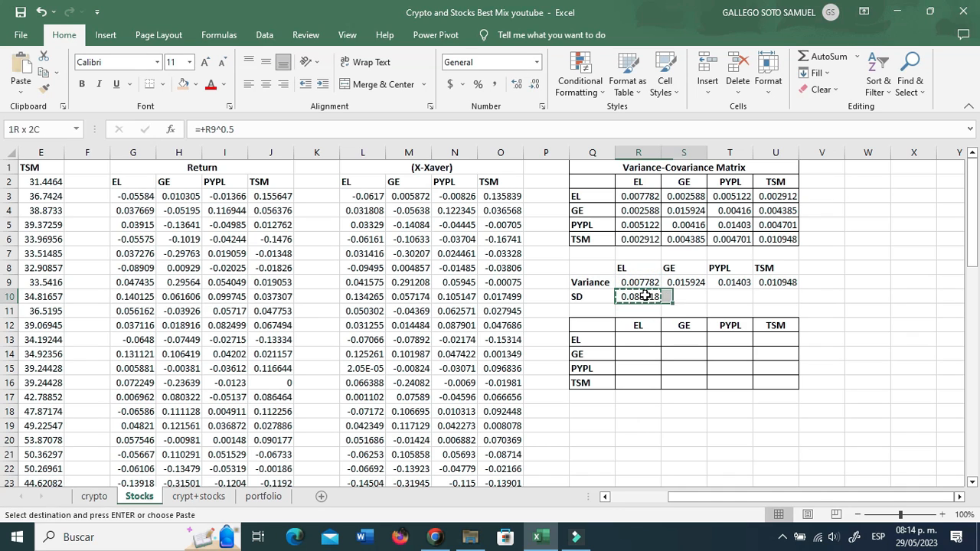
{"action": "key", "text": "ctrl+v"}
{"action": "key", "text": "Escape"}
Start a formula over the empty EL-to-TSM matrix R13:U16 that divides the variance-covariance range R3:U6 by a bracketed term.
{"action": "key", "text": "Down"}
{"action": "key", "text": "Down"}
{"action": "key", "text": "Down"}
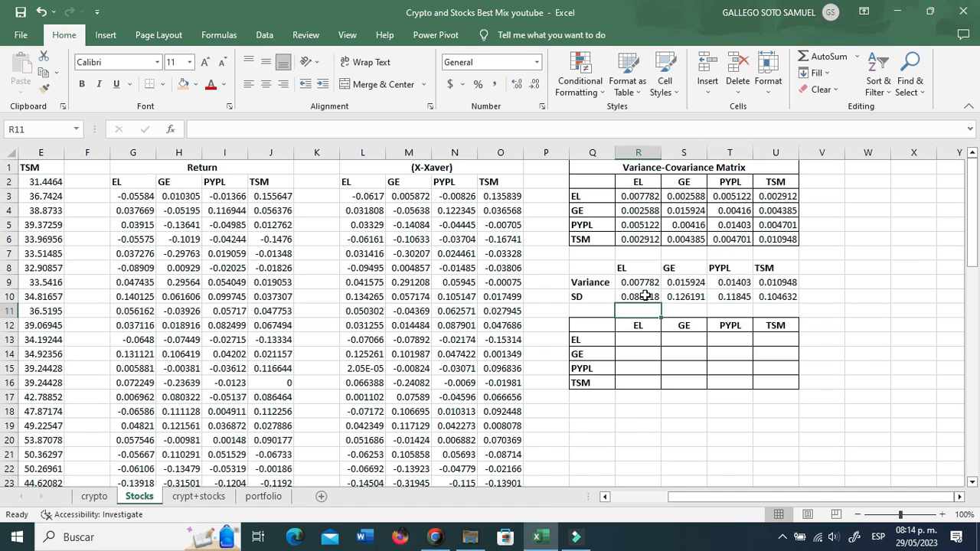
{"action": "key", "text": "shift+Down"}
{"action": "key", "text": "shift+Down"}
{"action": "key", "text": "shift+Down"}
{"action": "key", "text": "shift+Right"}
{"action": "key", "text": "shift+Right"}
{"action": "key", "text": "shift+Right"}
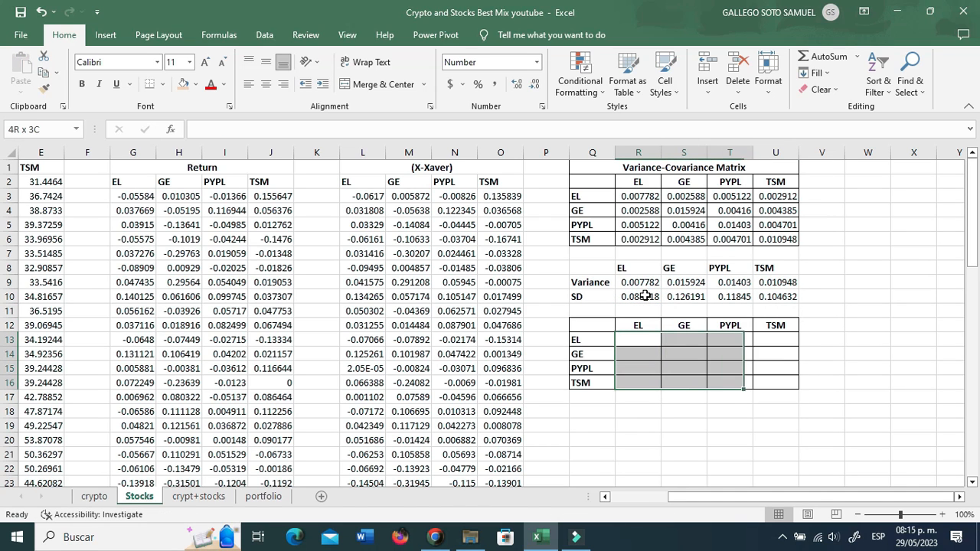
{"action": "type", "text": "="}
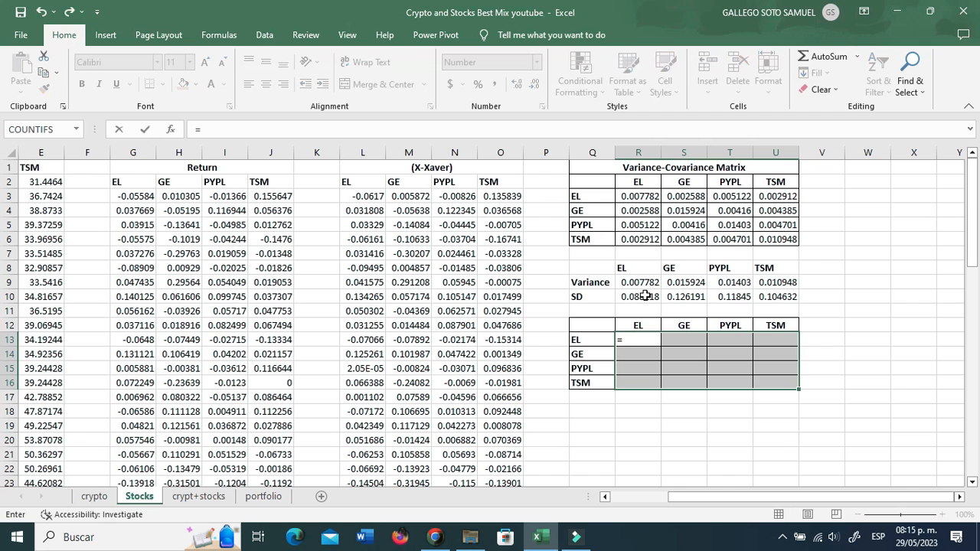
{"action": "left_click_drag", "start_coordinate": [650, 197], "coordinate": [785, 239]}
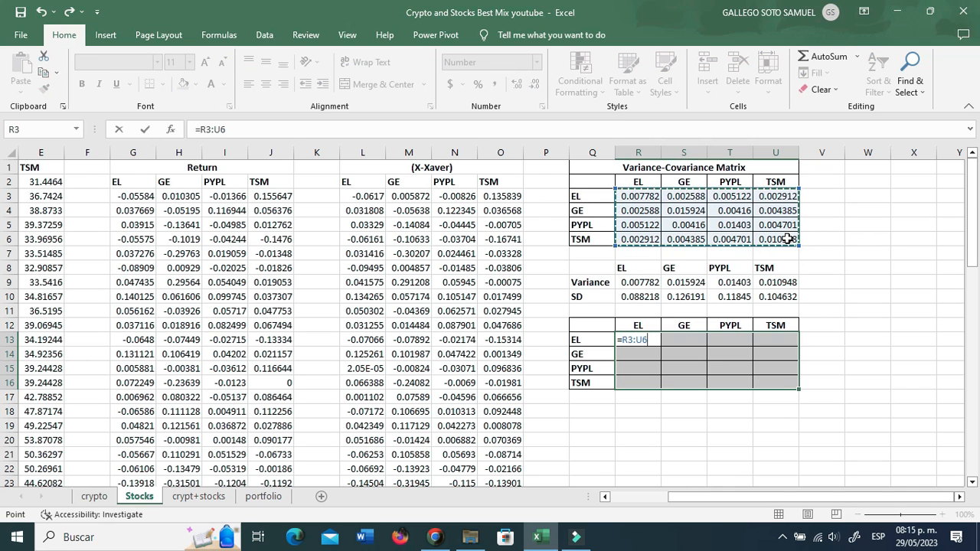
{"action": "type", "text": "/("}
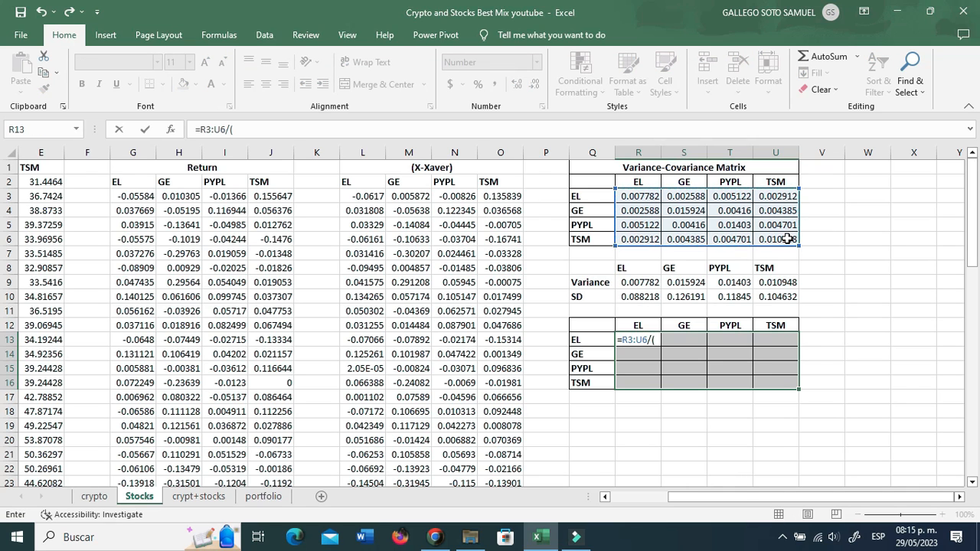
Complete the divisor as MMULT(TRANSPOSE(R10:U10),R10:U10) and commit the formula as an array across R13:U16.
{"action": "type", "text": "mmult("}
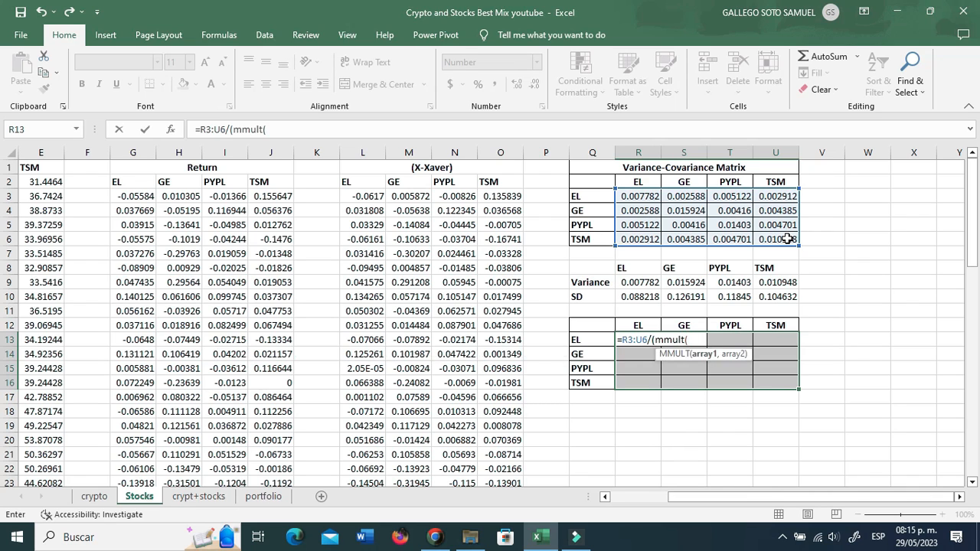
{"action": "type", "text": "trans"}
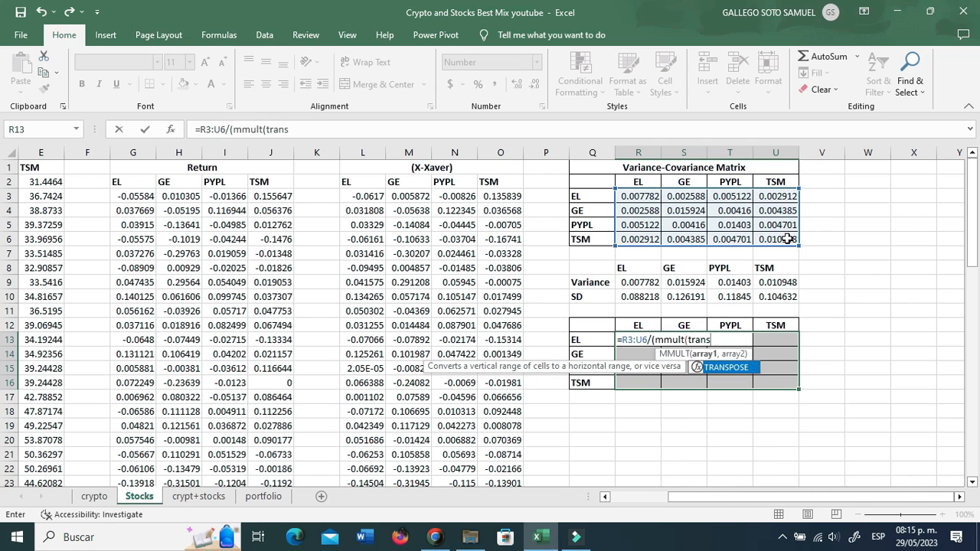
{"action": "type", "text": "pose("}
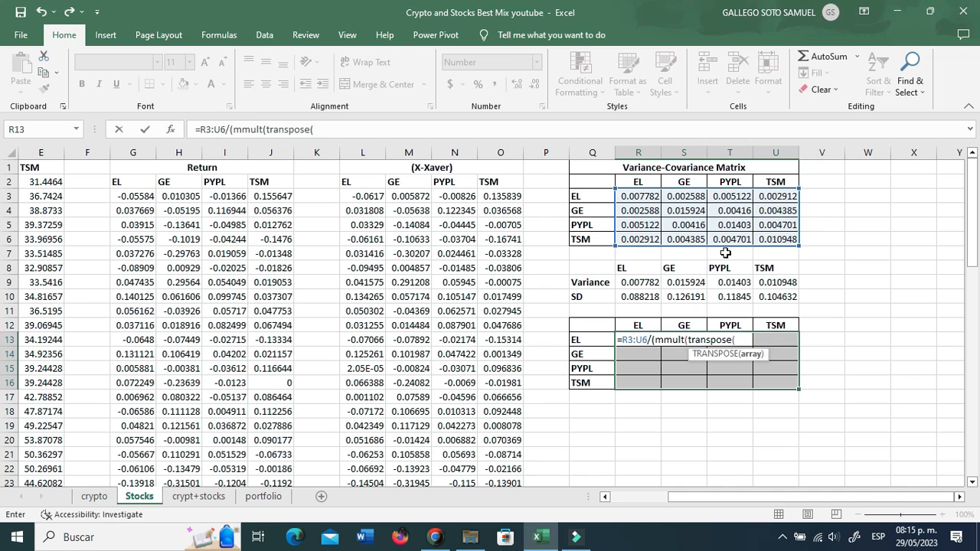
{"action": "left_click_drag", "start_coordinate": [648, 295], "coordinate": [777, 296]}
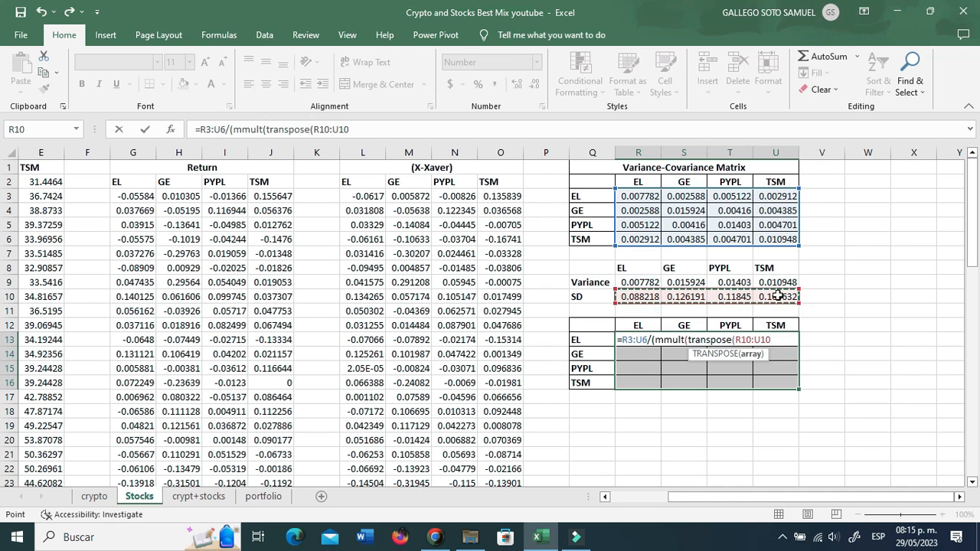
{"action": "type", "text": "),"}
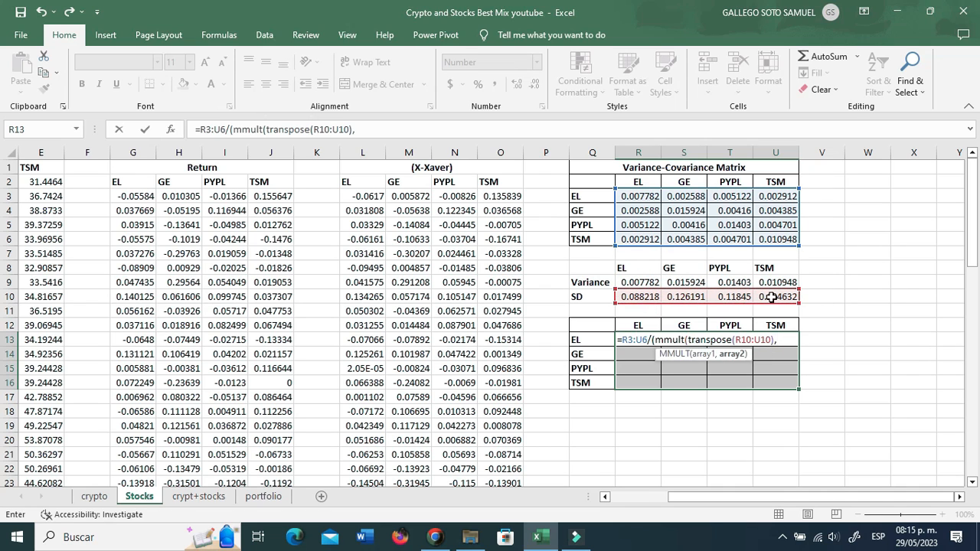
{"action": "left_click_drag", "start_coordinate": [624, 295], "coordinate": [776, 295]}
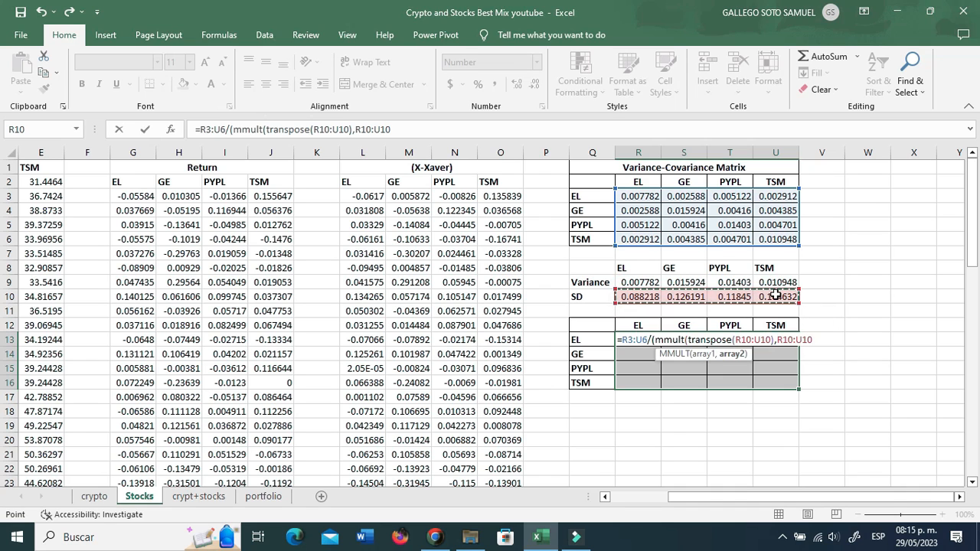
{"action": "type", "text": ")"}
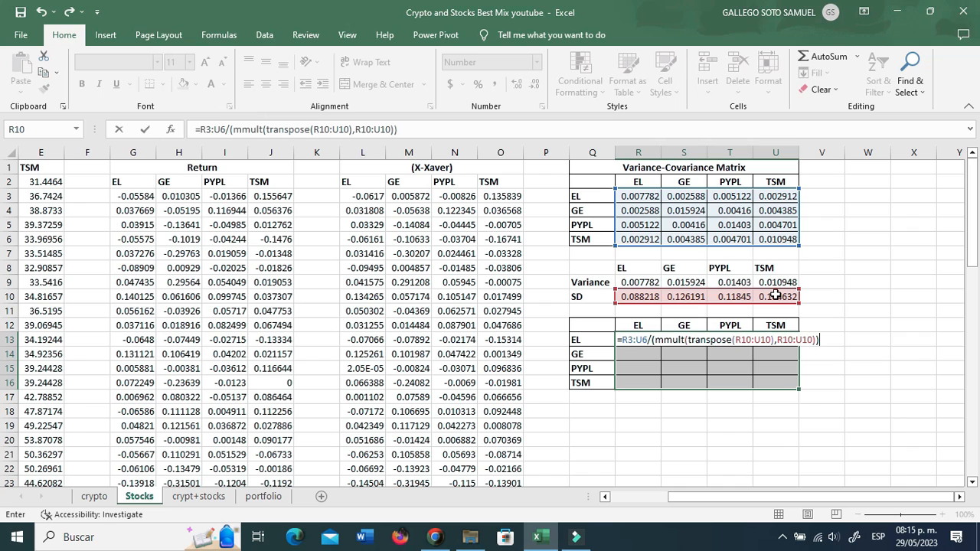
{"action": "key", "text": "ctrl+shift+Return"}
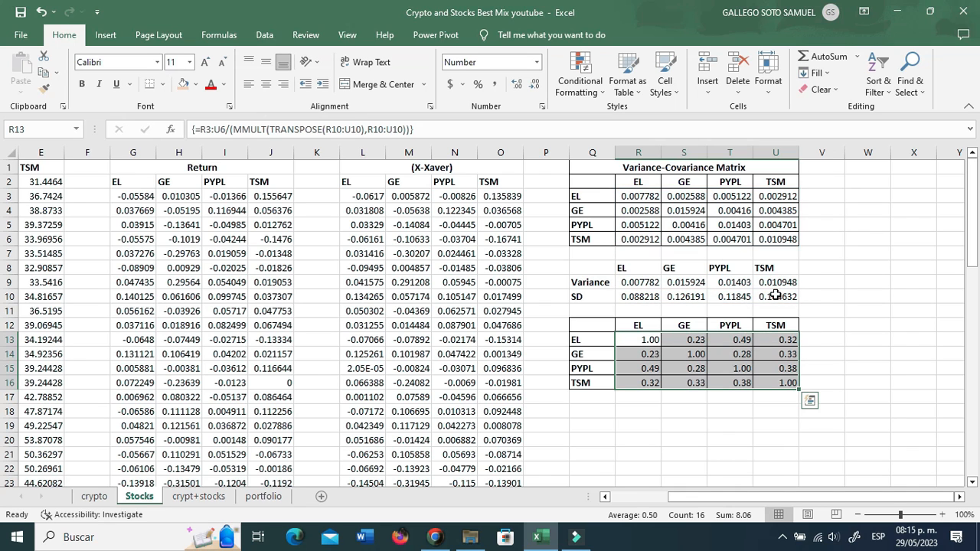
Examine the off-diagonal correlations between EL, GE, PYPL and TSM in the matrix R13:U16.
{"action": "left_click", "coordinate": [783, 357]}
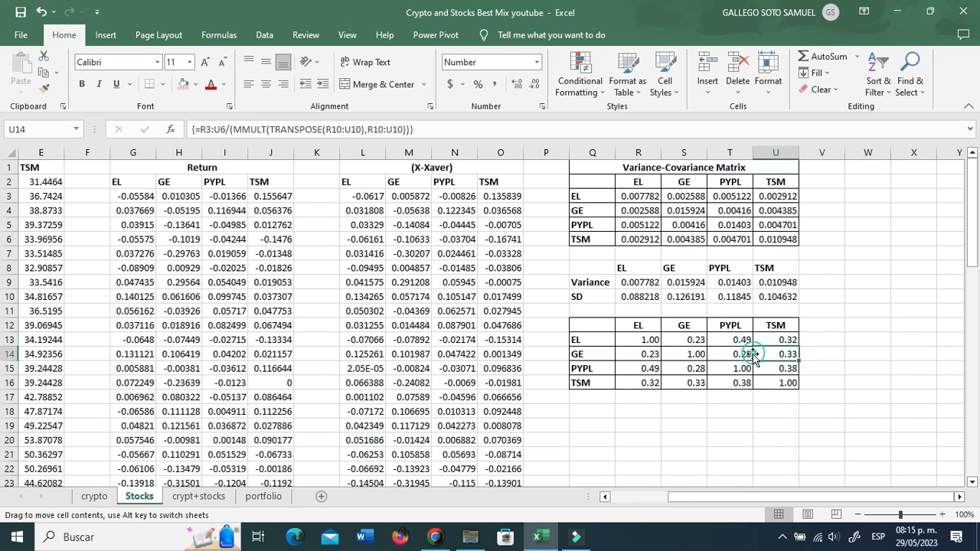
{"action": "left_click", "coordinate": [694, 383]}
{"action": "left_click", "coordinate": [648, 353]}
{"action": "left_click", "coordinate": [649, 369]}
{"action": "left_click", "coordinate": [650, 386]}
{"action": "left_click", "coordinate": [691, 383]}
{"action": "left_click", "coordinate": [691, 369]}
{"action": "left_click", "coordinate": [693, 353]}
{"action": "left_click", "coordinate": [694, 340]}
{"action": "left_click", "coordinate": [741, 339]}
{"action": "left_click", "coordinate": [739, 382]}
{"action": "left_click", "coordinate": [784, 371]}
{"action": "left_click", "coordinate": [785, 354]}
{"action": "left_click", "coordinate": [781, 341]}
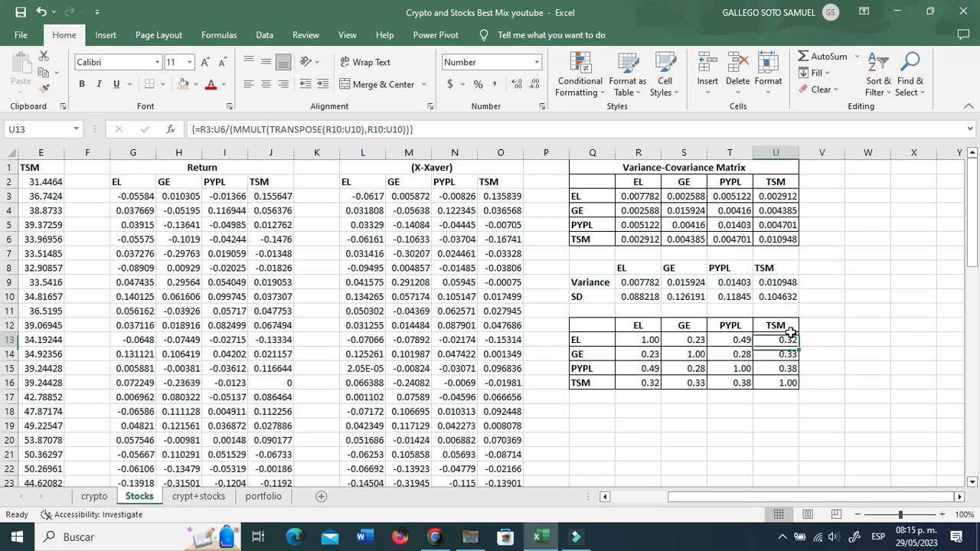
{"action": "left_click", "coordinate": [690, 385]}
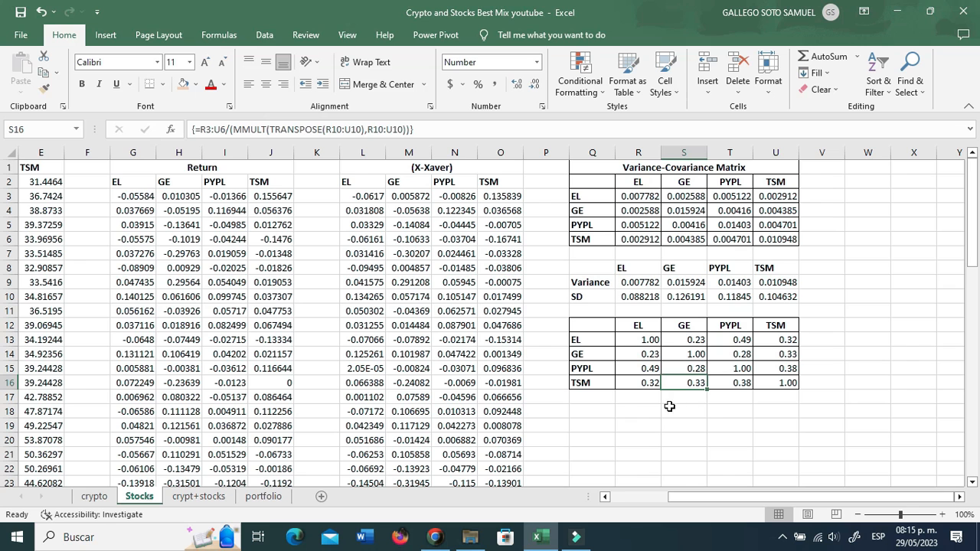
{"action": "left_click", "coordinate": [669, 407]}
{"action": "scroll", "coordinate": [617, 417], "scroll_direction": "down", "scroll_amount": 1}
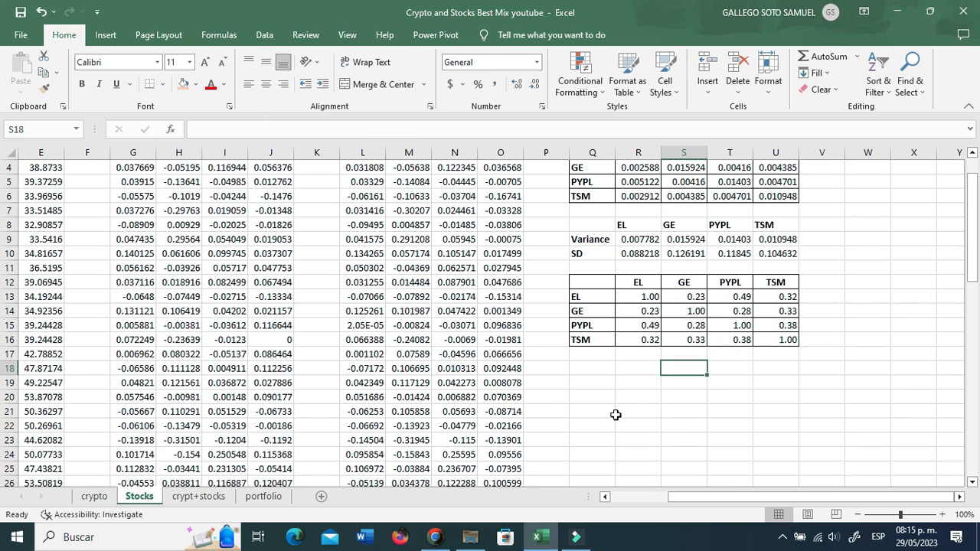
{"action": "left_click", "coordinate": [617, 412]}
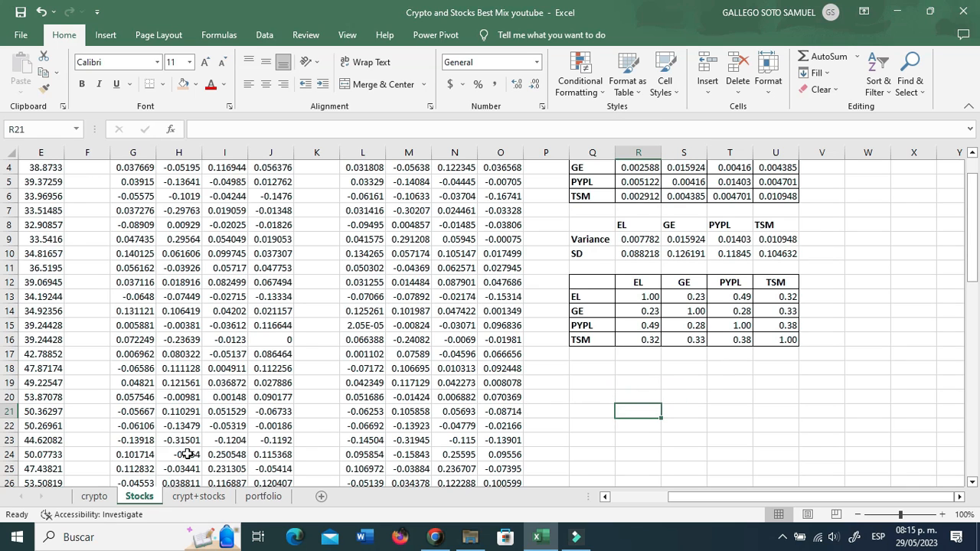
On the crypt+stocks sheet, link B3 to the first BTC return on the crypto sheet.
{"action": "left_click", "coordinate": [199, 496]}
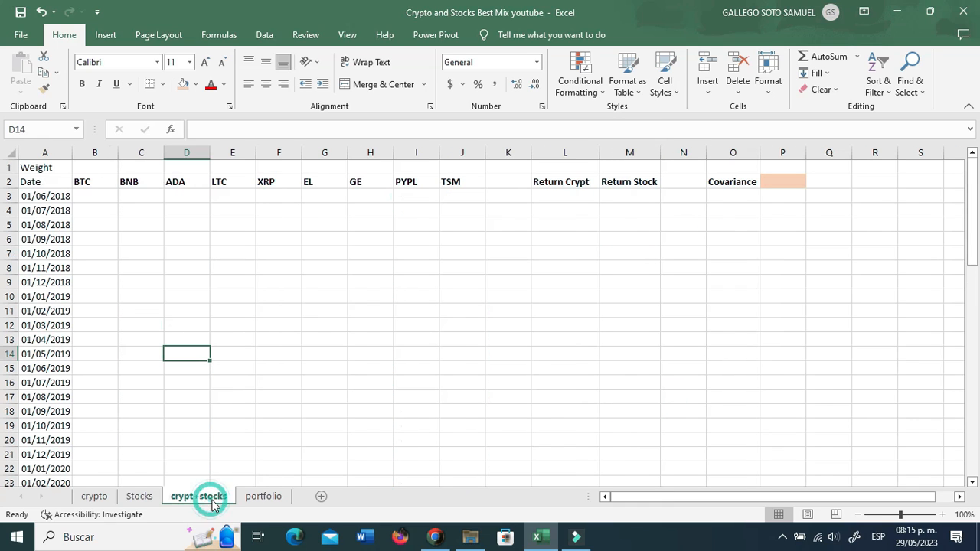
{"action": "left_click", "coordinate": [109, 196]}
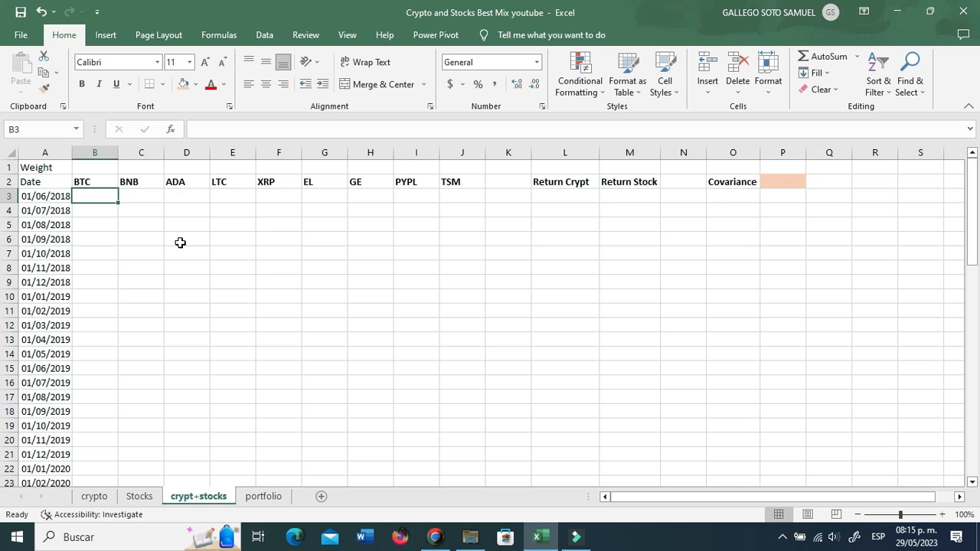
{"action": "type", "text": "+"}
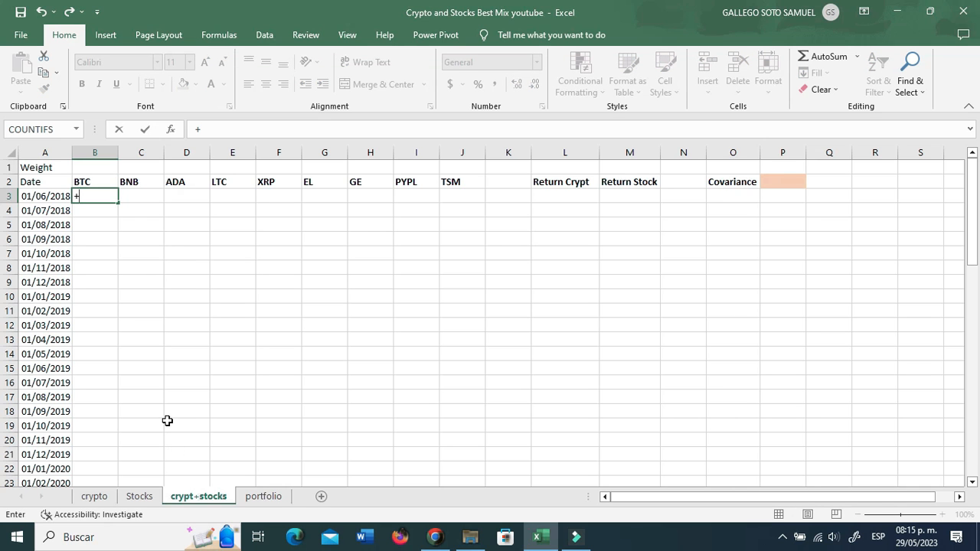
{"action": "left_click", "coordinate": [103, 498]}
{"action": "left_click", "coordinate": [97, 197]}
{"action": "key", "text": "Return"}
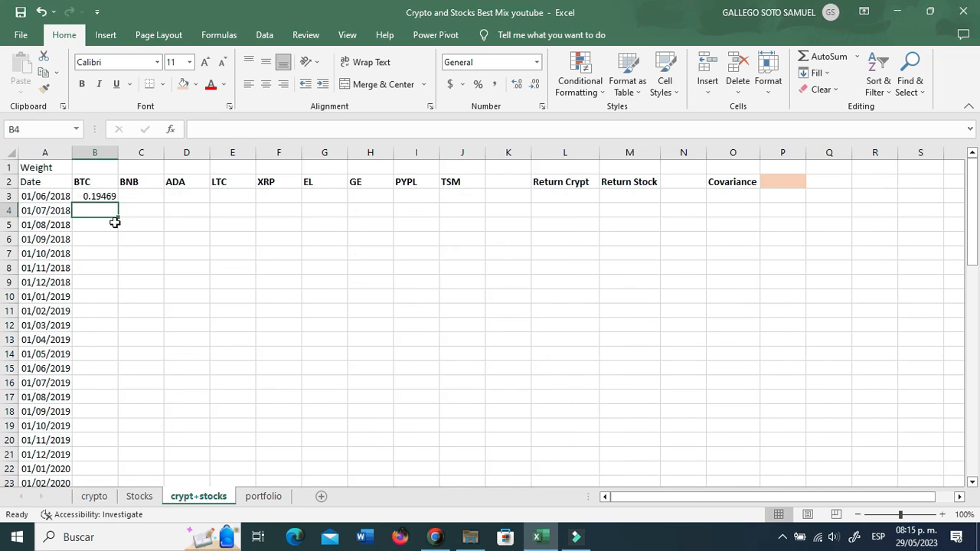
Fill the B3 link across to the XRP column and down through all the dates.
{"action": "left_click", "coordinate": [103, 196]}
{"action": "left_click_drag", "start_coordinate": [118, 203], "coordinate": [303, 203]}
{"action": "double_click", "coordinate": [303, 200]}
On the crypt+stocks sheet, link G3 to the first EL return in G3 of the Stocks sheet.
{"action": "left_click", "coordinate": [317, 196]}
{"action": "type", "text": "+"}
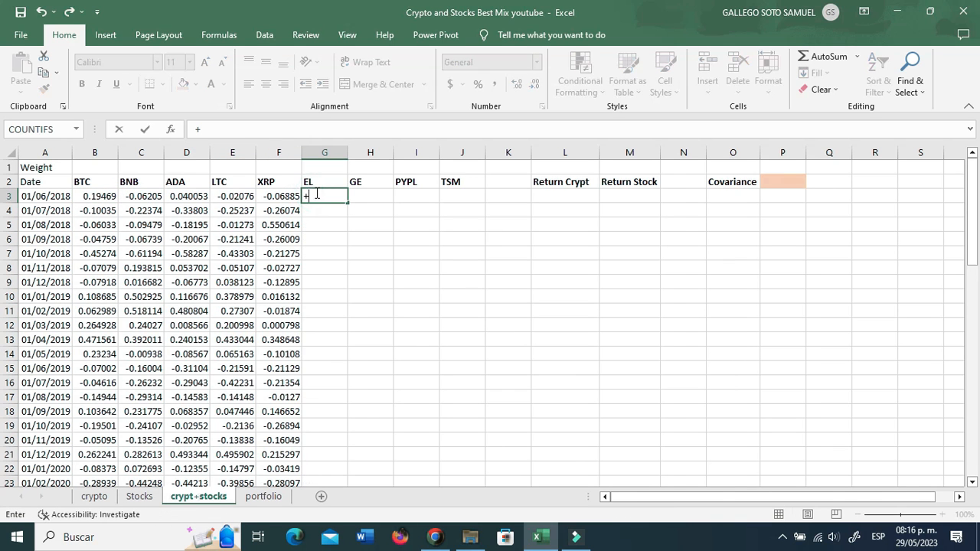
{"action": "left_click", "coordinate": [139, 496]}
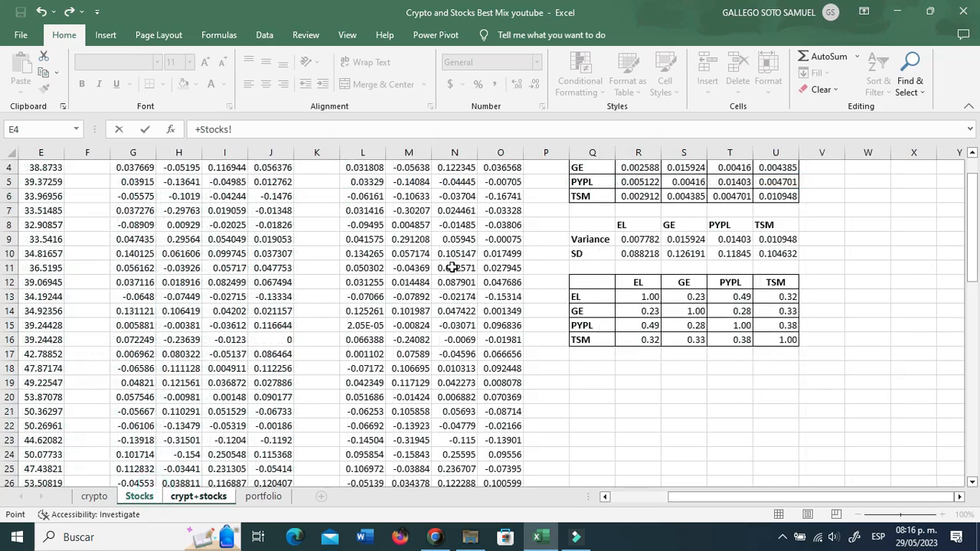
{"action": "scroll", "coordinate": [392, 254], "scroll_direction": "up", "scroll_amount": 1}
{"action": "left_click", "coordinate": [140, 195]}
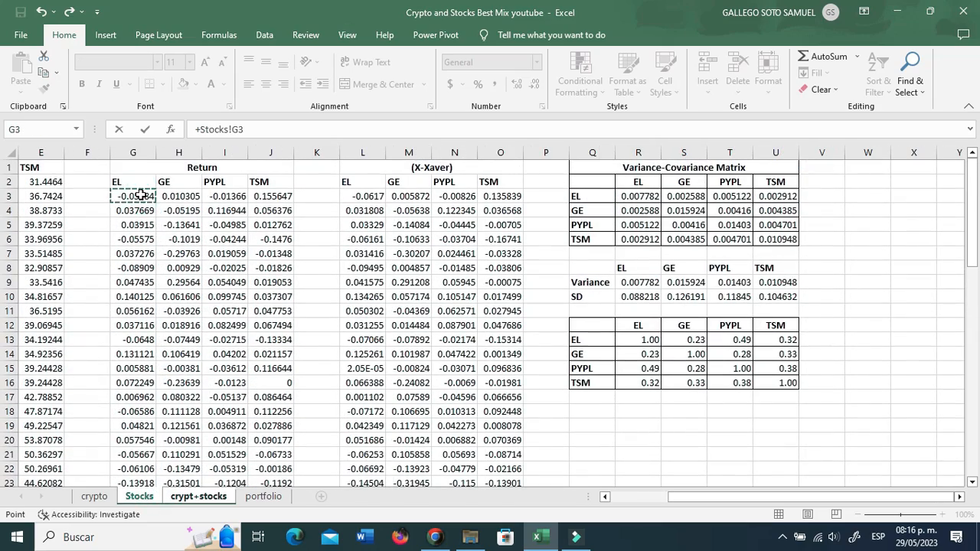
{"action": "key", "text": "Return"}
Fill the G3 link across to the TSM column and down through all the dates.
{"action": "left_click", "coordinate": [330, 195]}
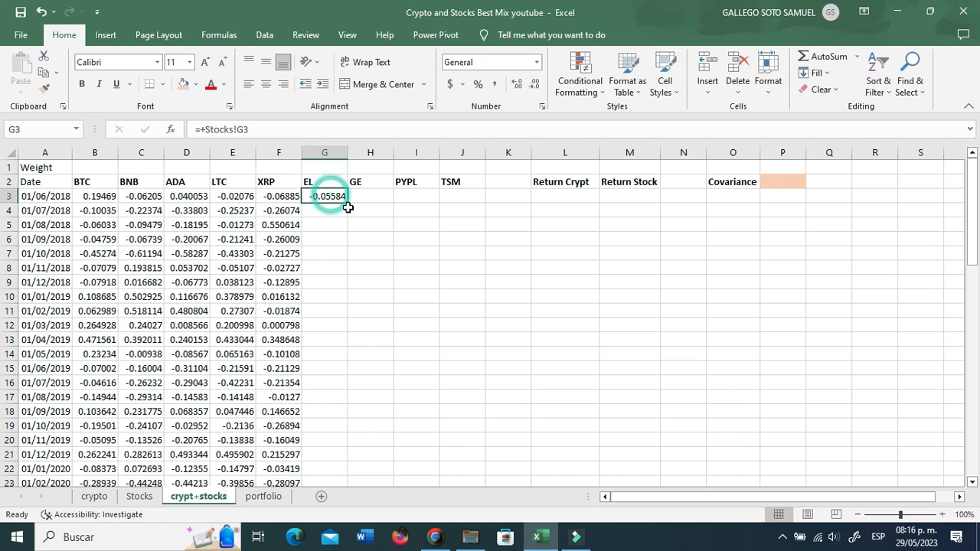
{"action": "left_click_drag", "start_coordinate": [348, 202], "coordinate": [473, 202]}
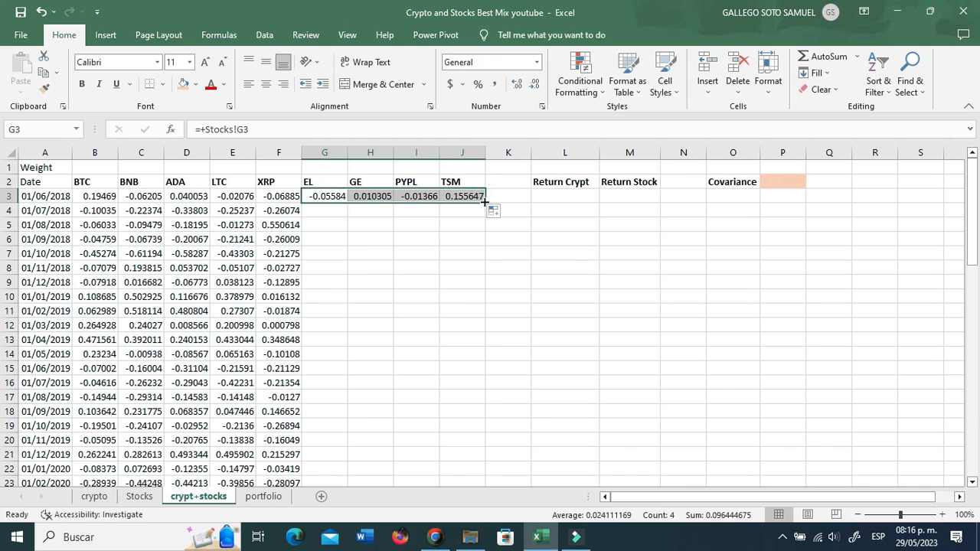
{"action": "double_click", "coordinate": [485, 206]}
{"action": "left_click", "coordinate": [569, 204]}
{"action": "left_click", "coordinate": [565, 196]}
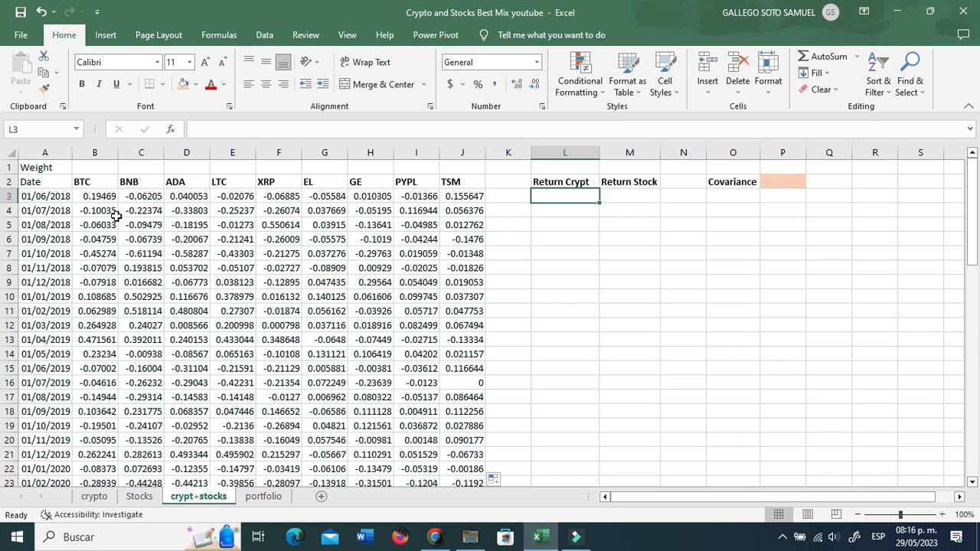
{"action": "left_click", "coordinate": [573, 182]}
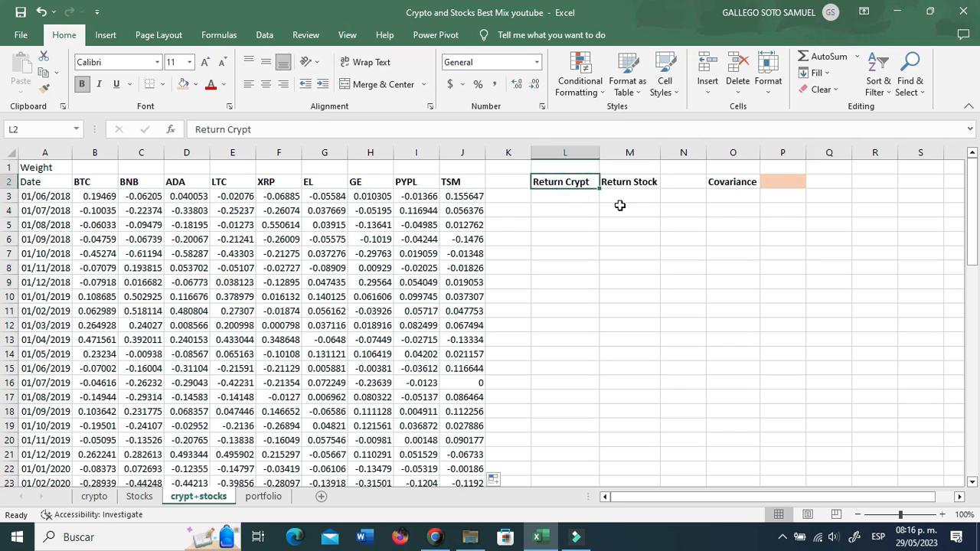
{"action": "left_click", "coordinate": [634, 184]}
{"action": "left_click", "coordinate": [567, 187]}
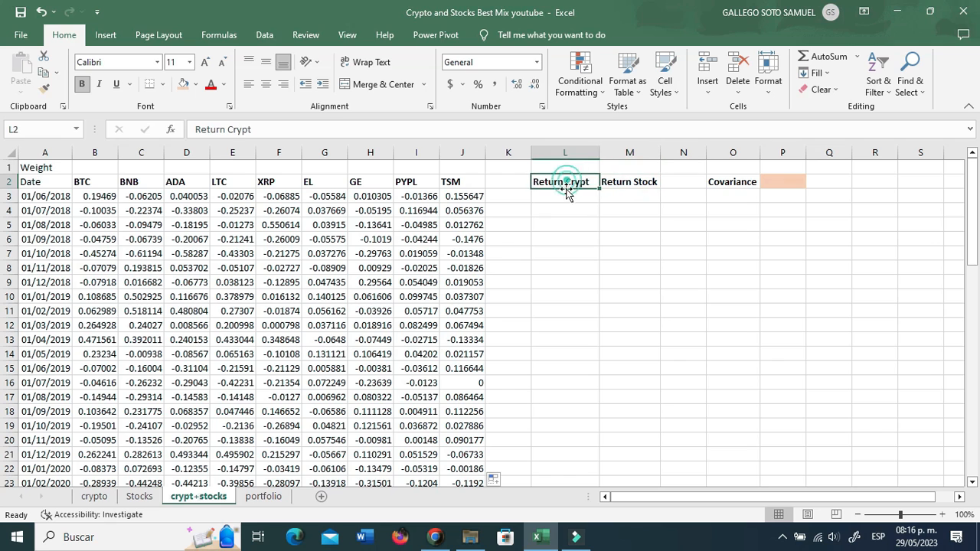
On the portfolio sheet, link C5 to the BTC variance in crypto!U3 and fill the link across the crypto matrix C5:G9.
{"action": "left_click", "coordinate": [263, 498]}
{"action": "left_click", "coordinate": [280, 383]}
{"action": "left_click", "coordinate": [186, 224]}
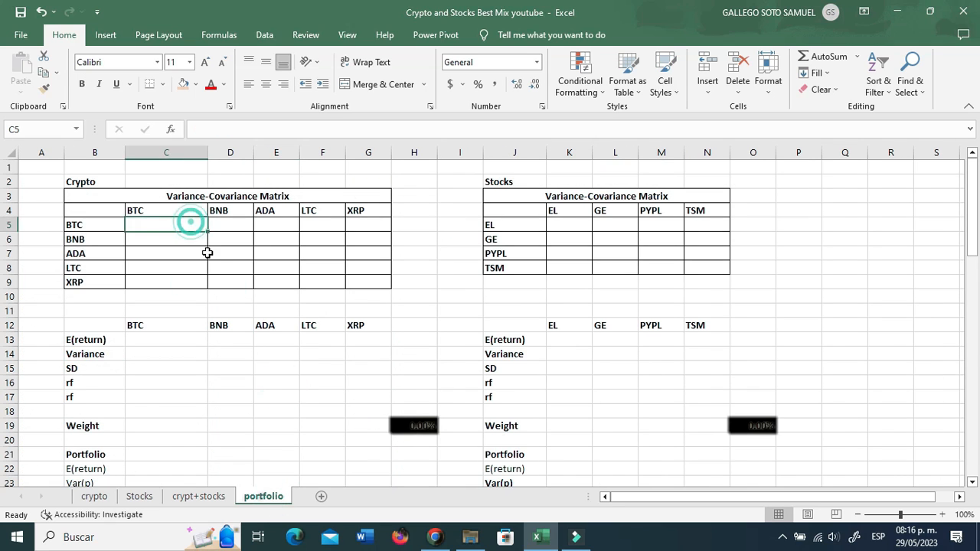
{"action": "type", "text": "+"}
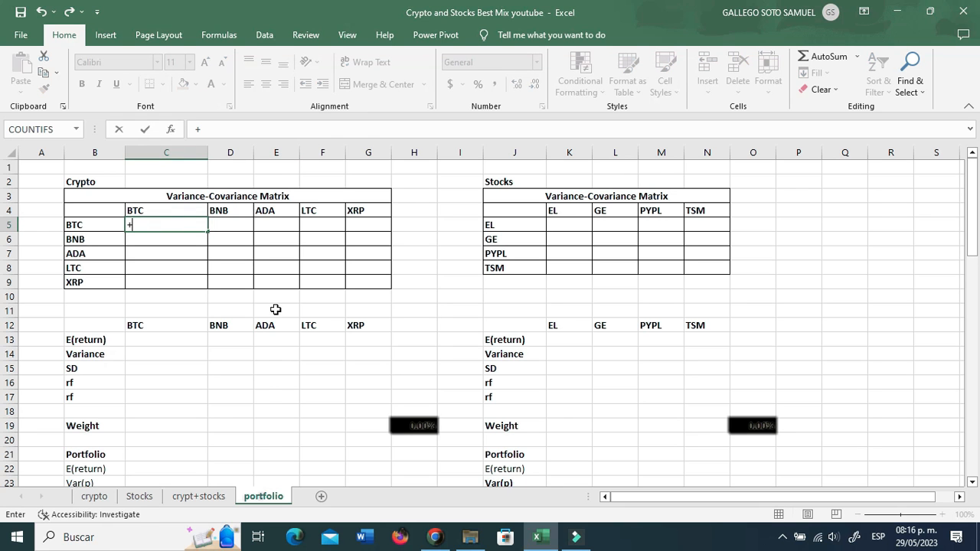
{"action": "left_click", "coordinate": [95, 496]}
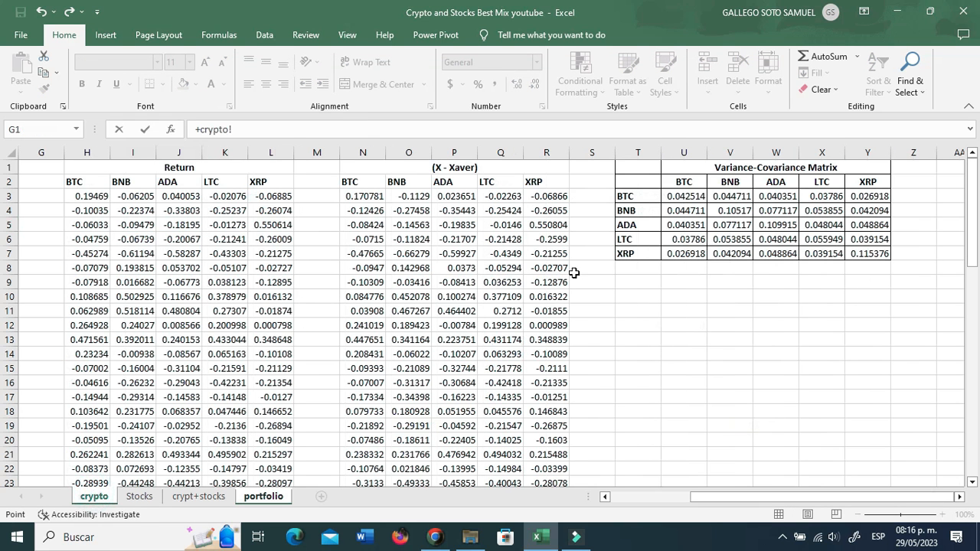
{"action": "left_click", "coordinate": [687, 196]}
{"action": "key", "text": "Return"}
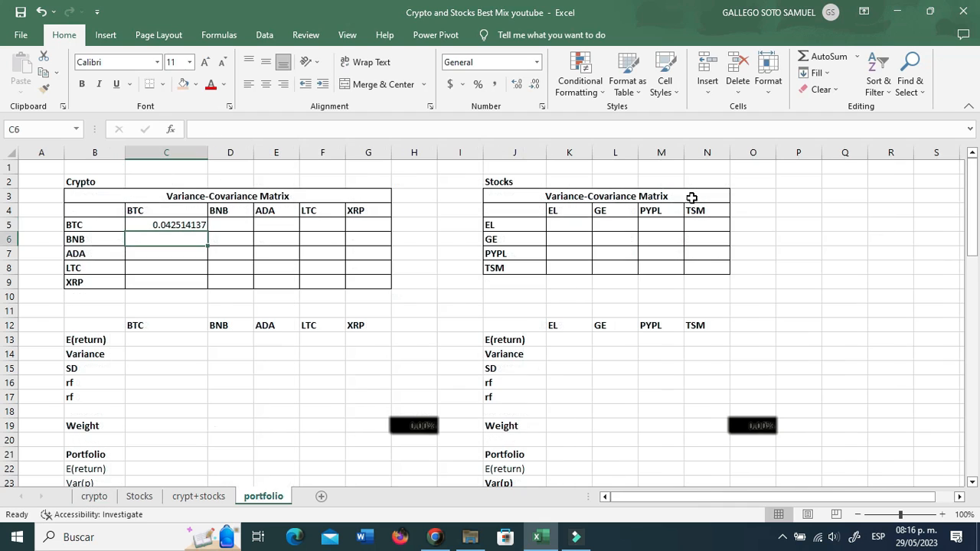
{"action": "left_click", "coordinate": [165, 225]}
{"action": "left_click_drag", "start_coordinate": [207, 232], "coordinate": [390, 290]}
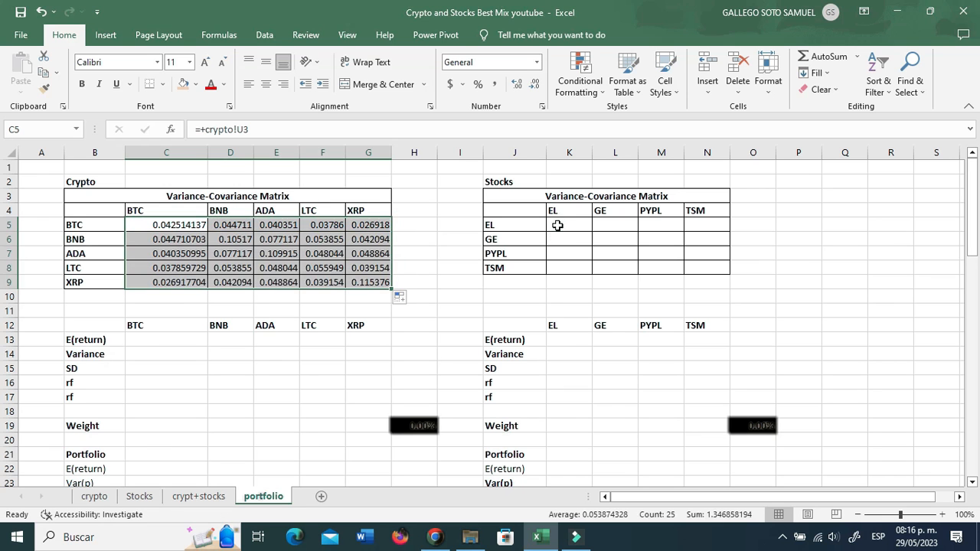
Link K5 to the EL variance in Stocks!R3 and fill the link across the stocks matrix K5:N8.
{"action": "left_click", "coordinate": [558, 224]}
{"action": "type", "text": "+"}
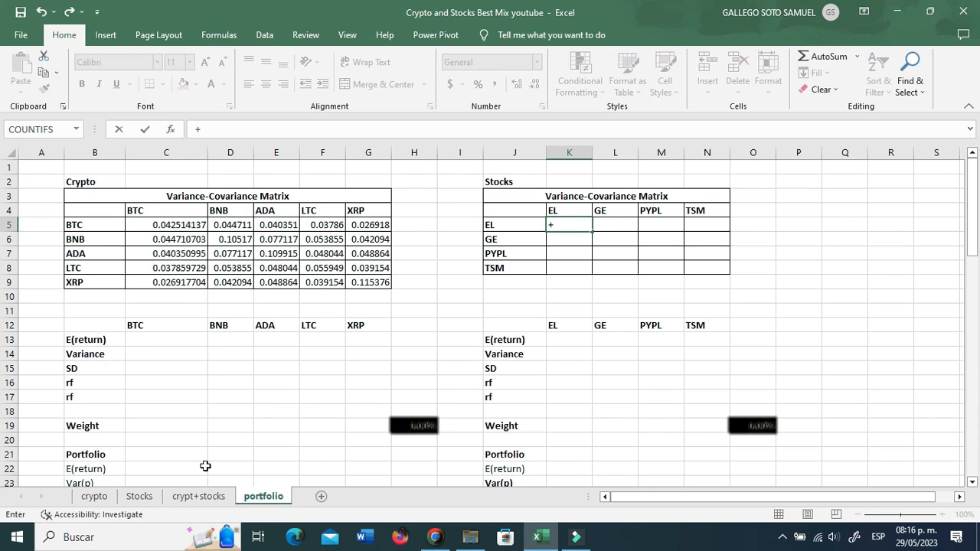
{"action": "left_click", "coordinate": [139, 496]}
{"action": "left_click", "coordinate": [637, 196]}
{"action": "key", "text": "Return"}
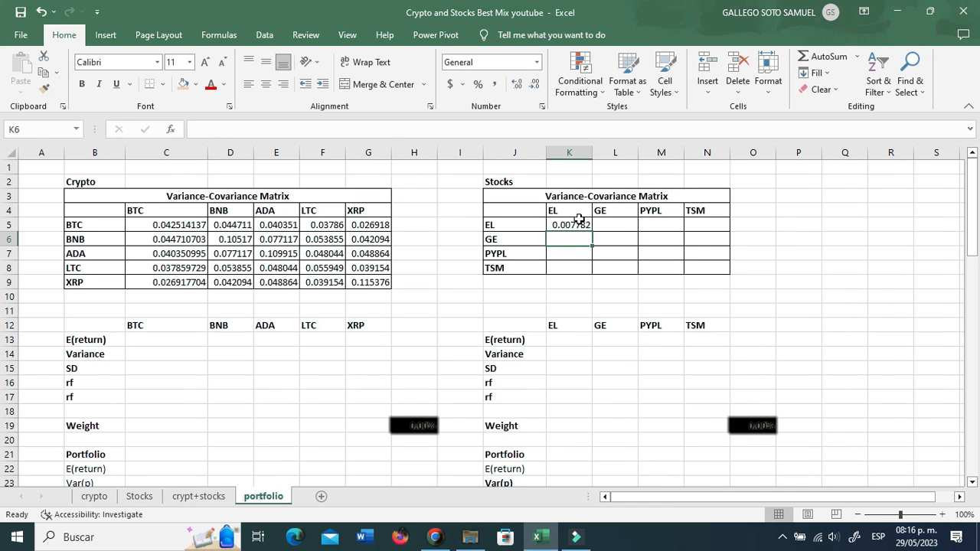
{"action": "left_click", "coordinate": [579, 219]}
{"action": "left_click_drag", "start_coordinate": [594, 232], "coordinate": [728, 269]}
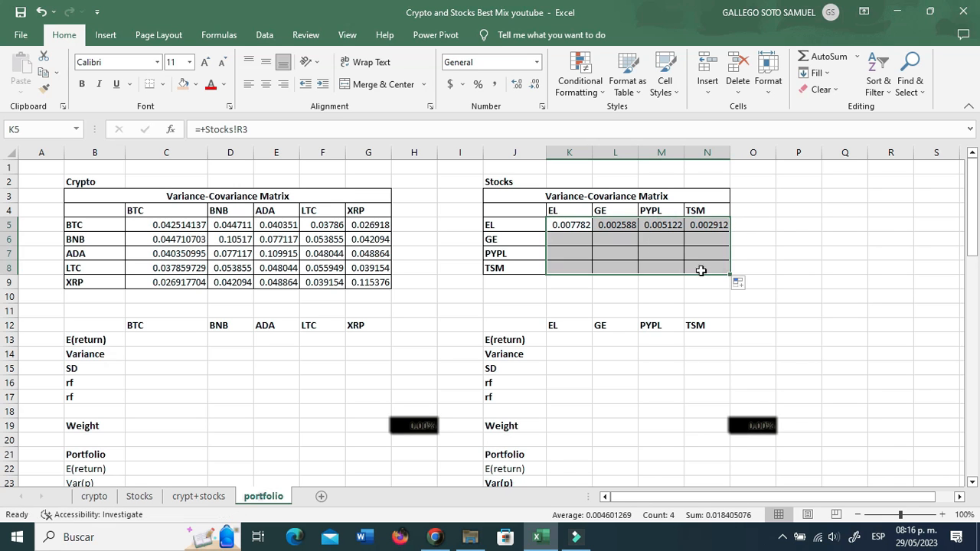
Review the portfolio layout below the matrices and count the crypto assets that share the weight.
{"action": "left_click", "coordinate": [373, 307]}
{"action": "scroll", "coordinate": [222, 336], "scroll_direction": "down", "scroll_amount": 2}
{"action": "scroll", "coordinate": [191, 341], "scroll_direction": "up", "scroll_amount": 2}
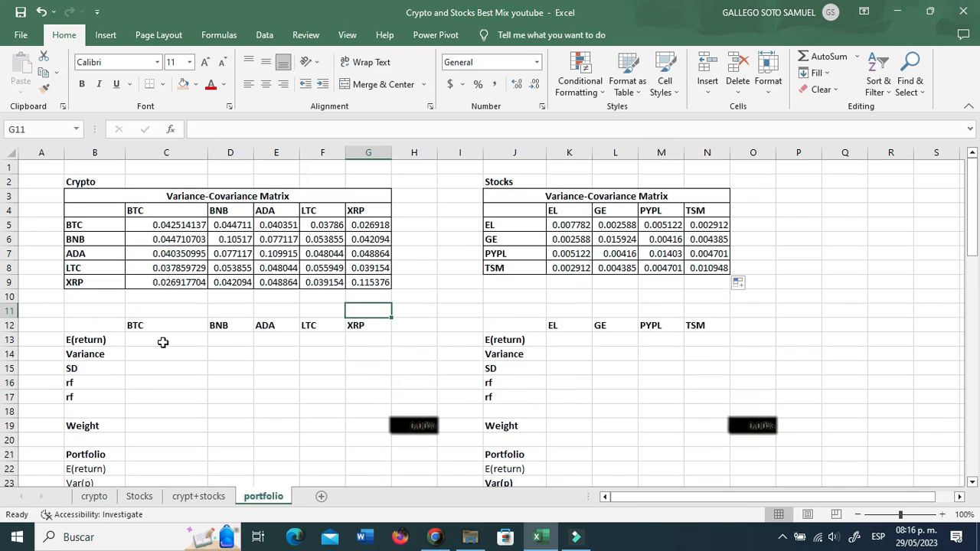
{"action": "left_click", "coordinate": [163, 342]}
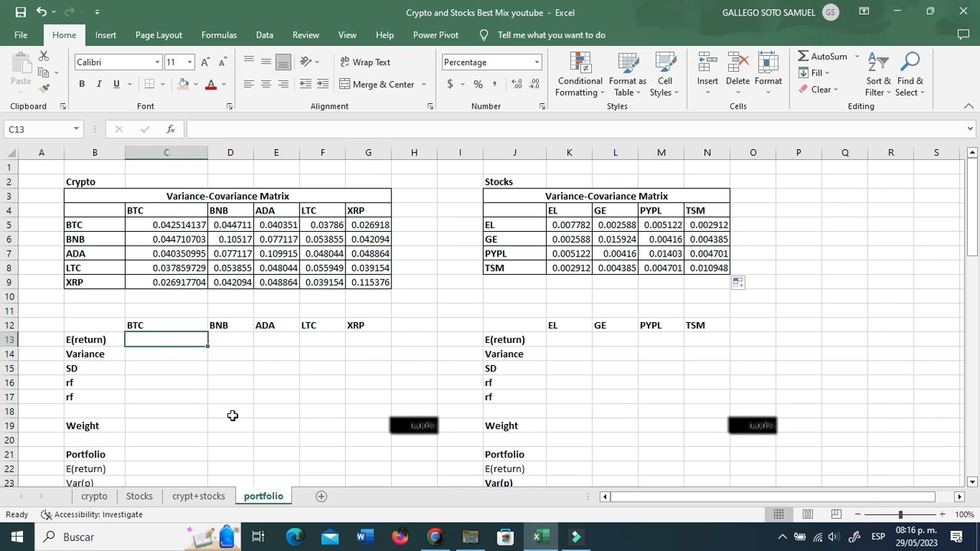
{"action": "left_click", "coordinate": [131, 421]}
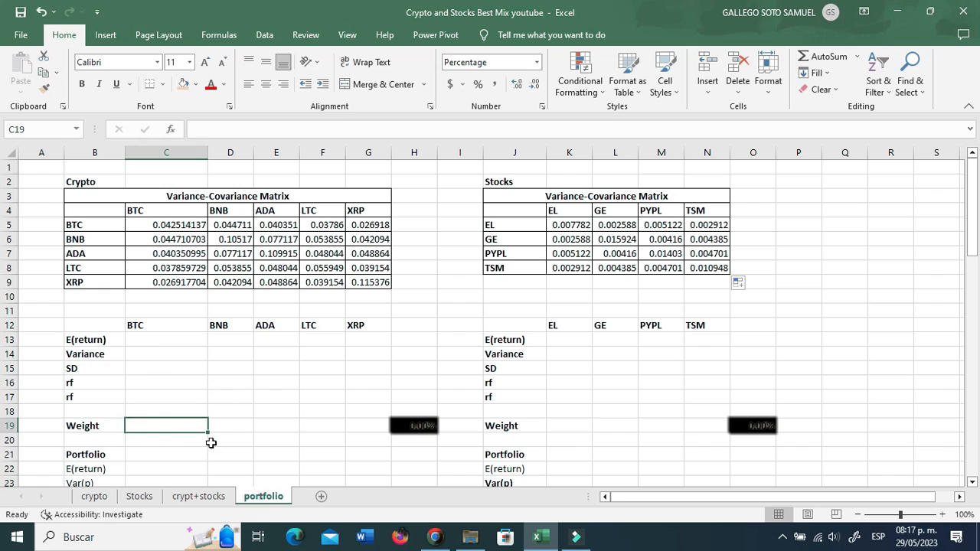
{"action": "left_click", "coordinate": [191, 216]}
{"action": "left_click", "coordinate": [229, 211]}
{"action": "left_click", "coordinate": [264, 211]}
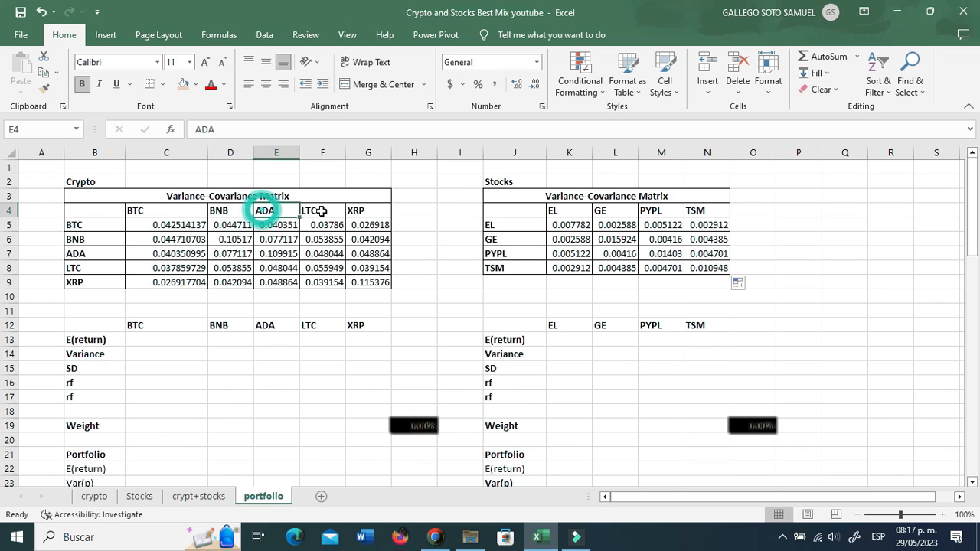
{"action": "left_click", "coordinate": [321, 210]}
{"action": "left_click", "coordinate": [368, 209]}
Try to enter the BTC weight in C19 as the formula +1/5%.
{"action": "left_click", "coordinate": [146, 423]}
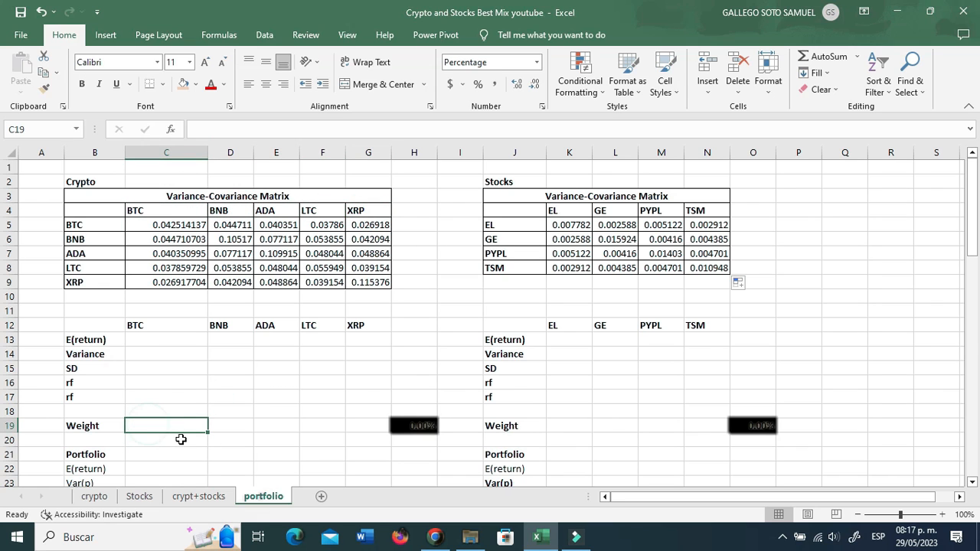
{"action": "type", "text": "+1/%"}
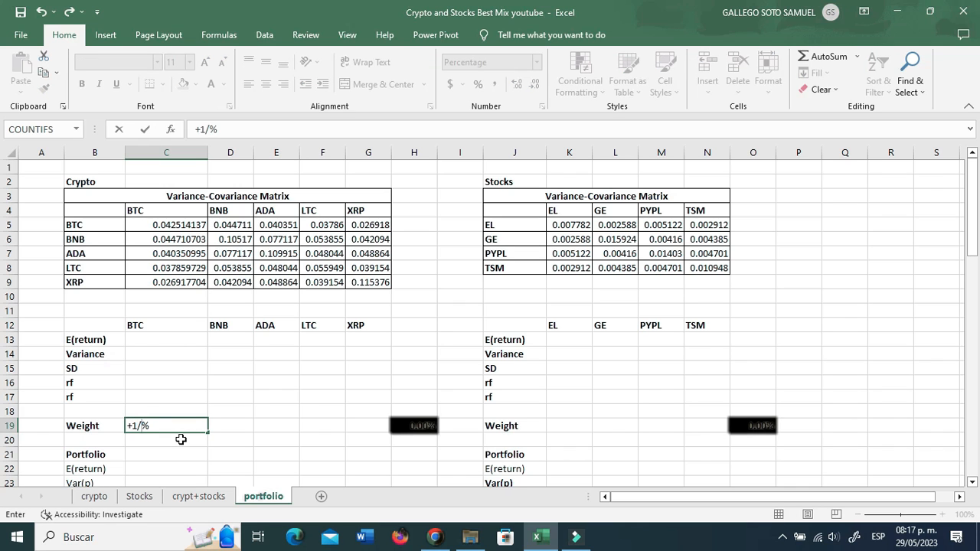
{"action": "type", "text": "5"}
{"action": "key", "text": "Return"}
Set the BTC weight in C19 to 20% and fill it across to the XRP column.
{"action": "key", "text": "Up"}
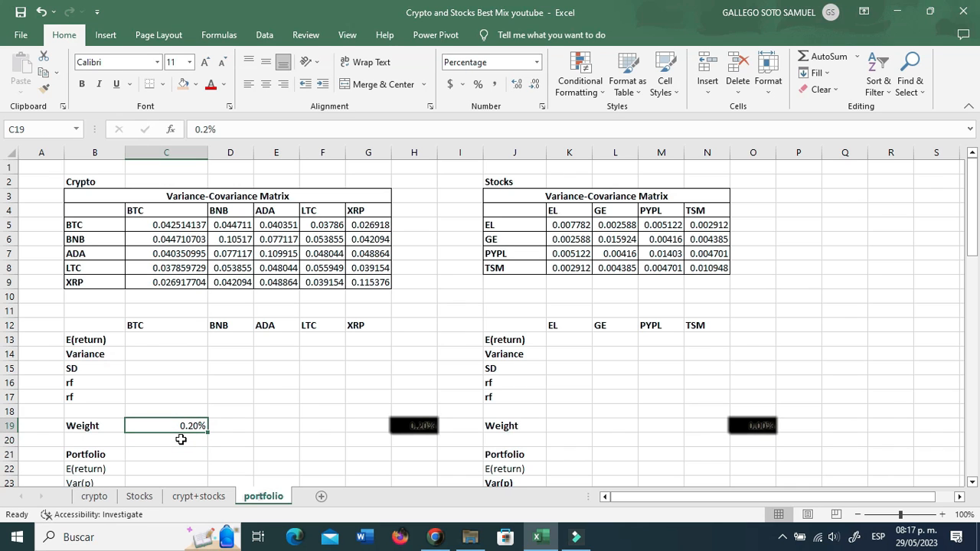
{"action": "type", "text": "2"}
{"action": "key", "text": "ctrl+Return"}
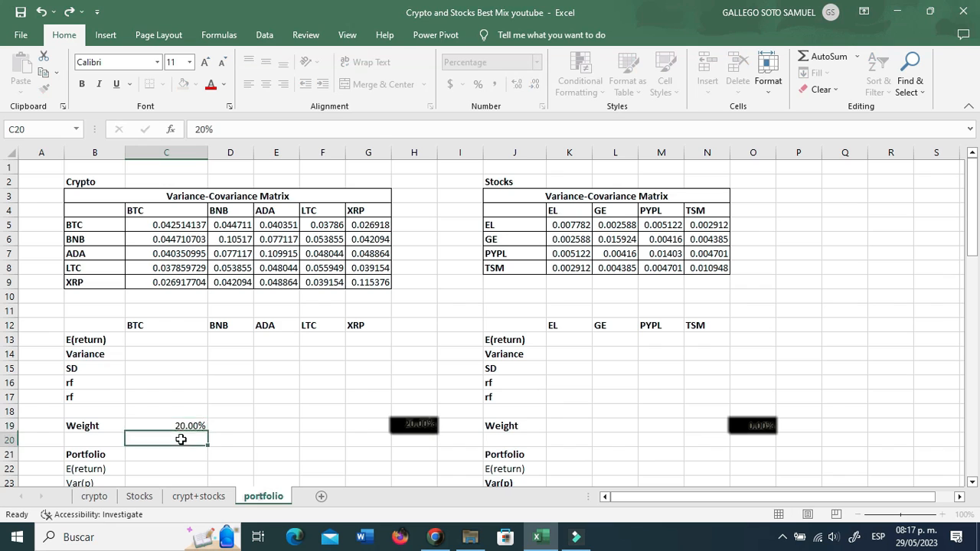
{"action": "left_click_drag", "start_coordinate": [209, 430], "coordinate": [387, 430]}
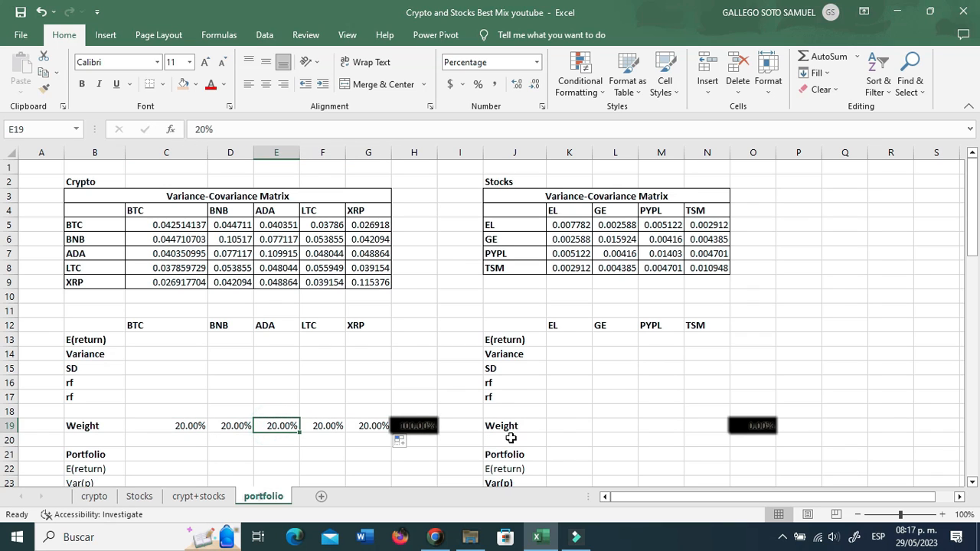
{"action": "left_click", "coordinate": [552, 423]}
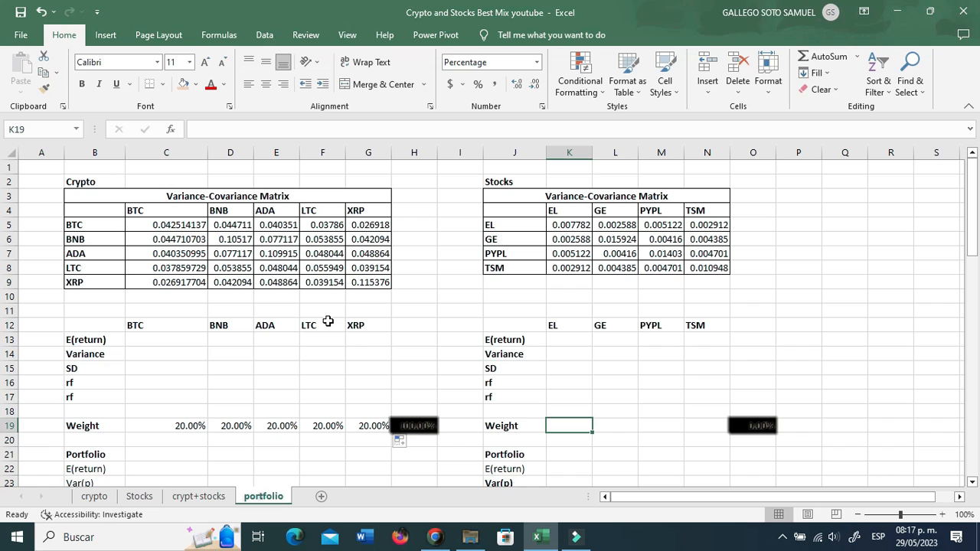
{"action": "left_click", "coordinate": [90, 182]}
{"action": "left_click", "coordinate": [514, 179]}
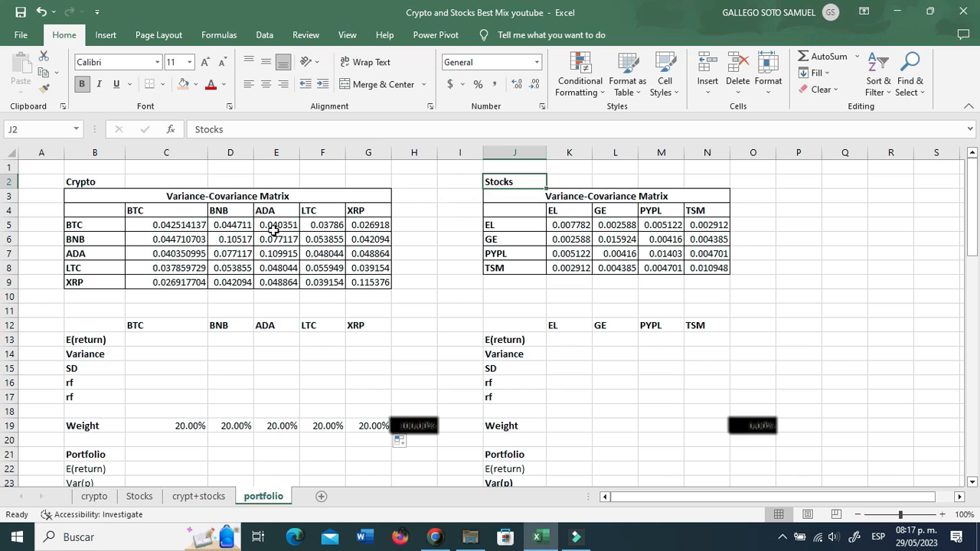
{"action": "left_click", "coordinate": [263, 398]}
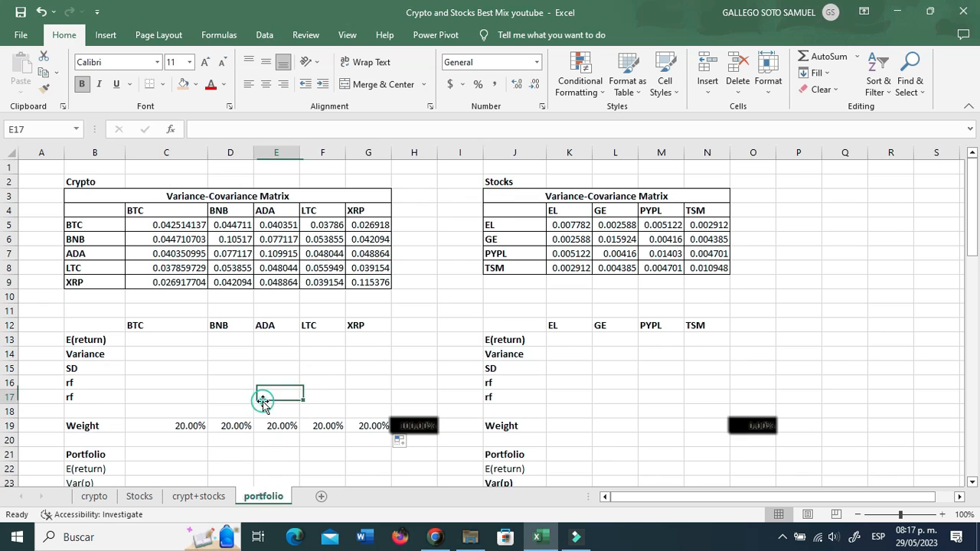
{"action": "left_click", "coordinate": [147, 397]}
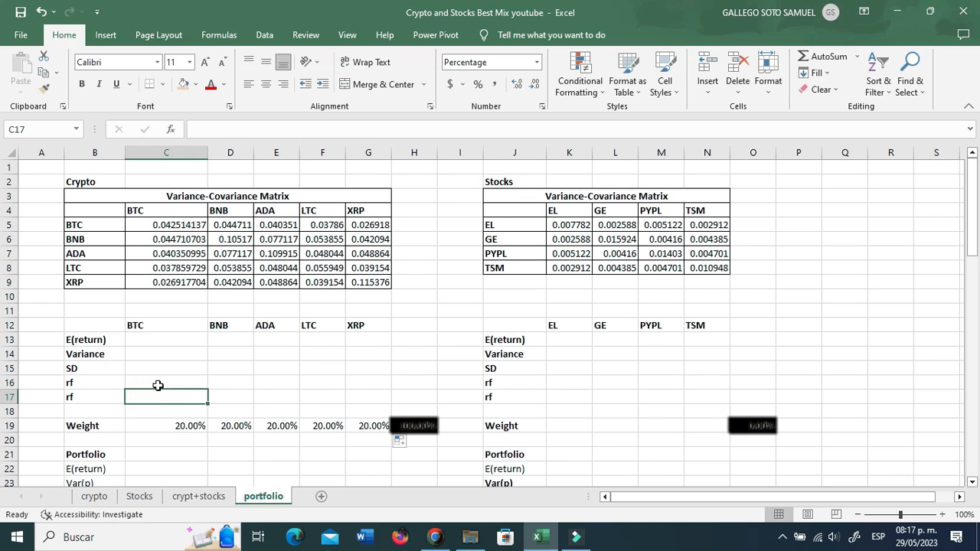
{"action": "left_click", "coordinate": [161, 380]}
{"action": "left_click", "coordinate": [161, 344]}
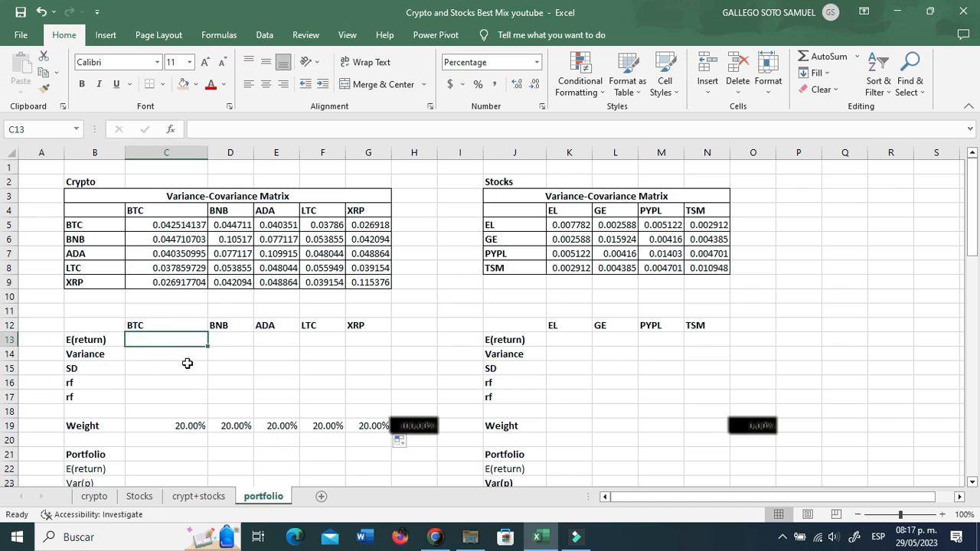
{"action": "left_click", "coordinate": [208, 378]}
{"action": "left_click", "coordinate": [539, 425]}
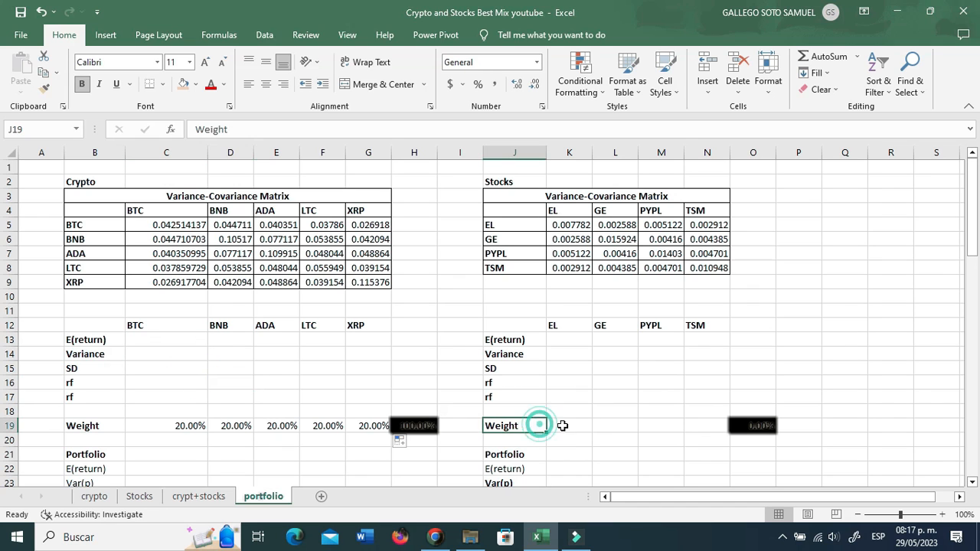
Set the EL weight in K19 to 25% and fill it across to the TSM column.
{"action": "left_click", "coordinate": [565, 425]}
{"action": "type", "text": "25&%"}
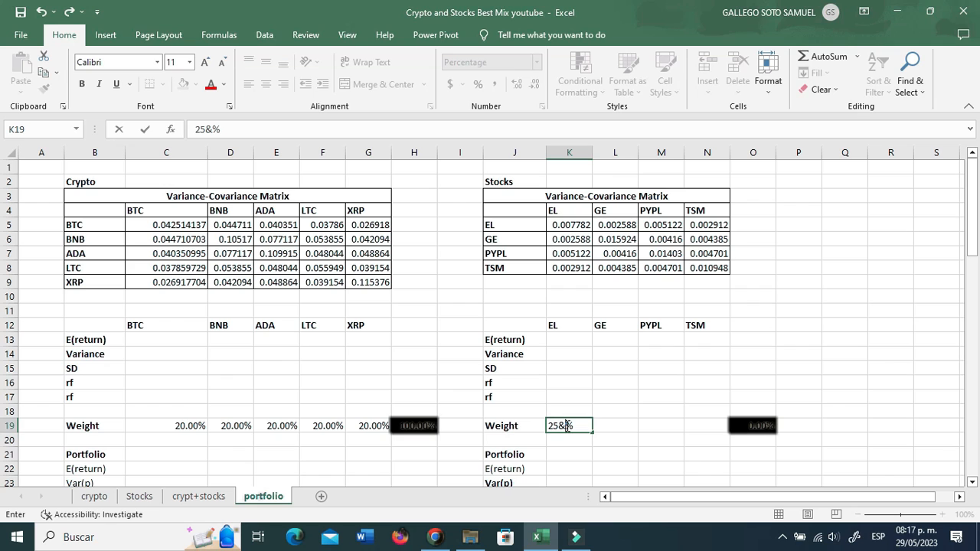
{"action": "key", "text": "BackSpace"}
{"action": "key", "text": "Return"}
{"action": "left_click", "coordinate": [567, 425]}
{"action": "left_click_drag", "start_coordinate": [591, 431], "coordinate": [708, 433]}
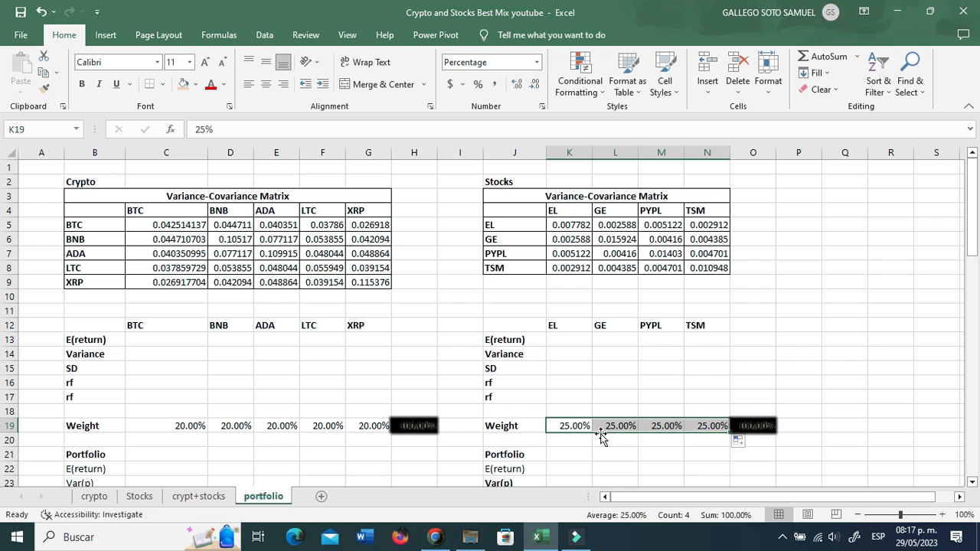
{"action": "left_click", "coordinate": [150, 396]}
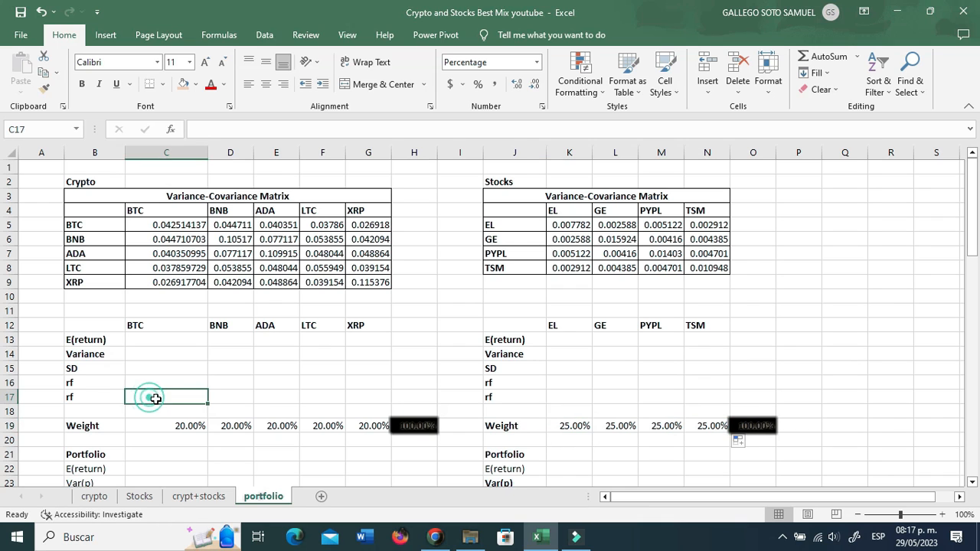
{"action": "left_click", "coordinate": [178, 338]}
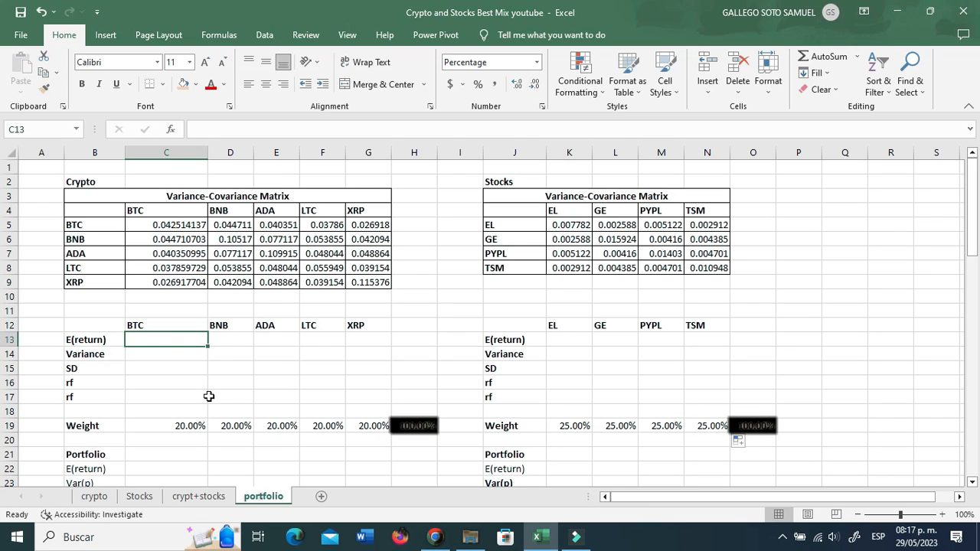
Link the BTC expected return in C13 to the average in crypto!H64 and fill it across to the XRP column.
{"action": "type", "text": "+"}
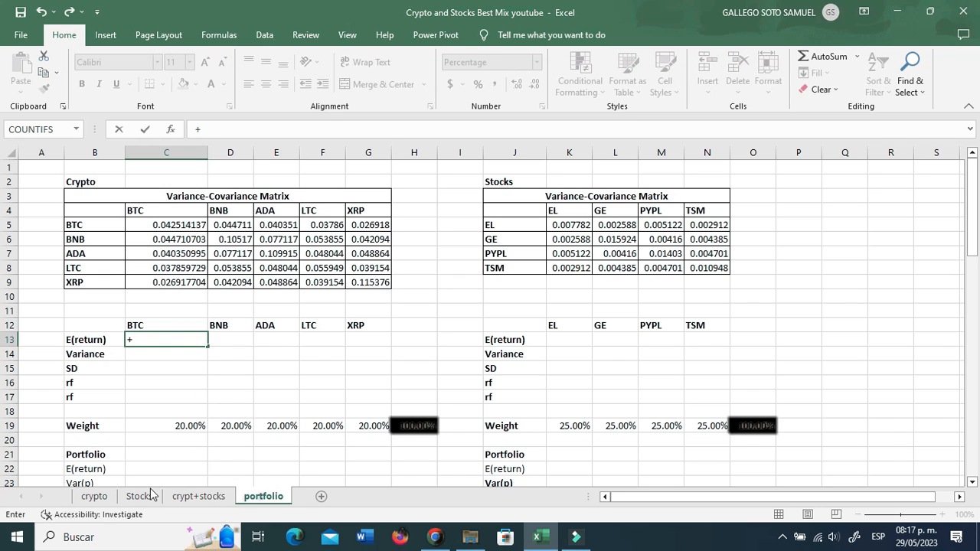
{"action": "left_click", "coordinate": [95, 496]}
{"action": "scroll", "coordinate": [319, 378], "scroll_direction": "down", "scroll_amount": 20}
{"action": "scroll", "coordinate": [170, 342], "scroll_direction": "up", "scroll_amount": 5}
{"action": "left_click", "coordinate": [92, 339]}
{"action": "key", "text": "Return"}
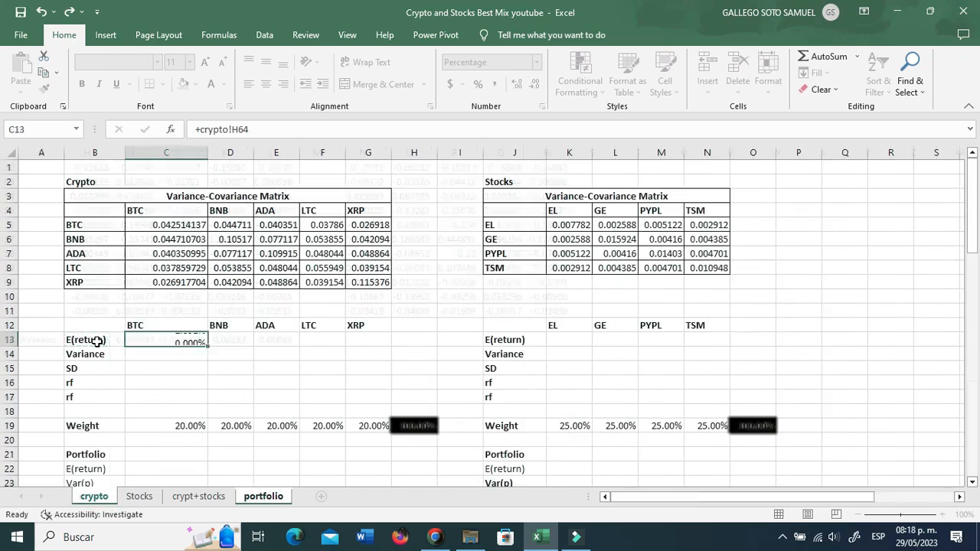
{"action": "left_click", "coordinate": [180, 339]}
{"action": "left_click_drag", "start_coordinate": [207, 346], "coordinate": [368, 348]}
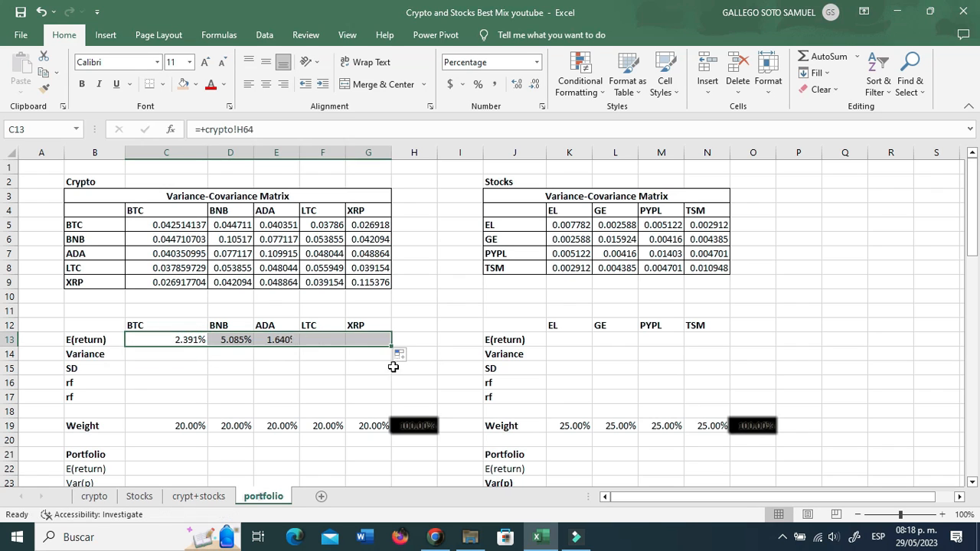
Link the EL expected return in K13 to the average in Stocks!G64 and fill it across to the TSM column.
{"action": "left_click", "coordinate": [572, 339]}
{"action": "type", "text": "+"}
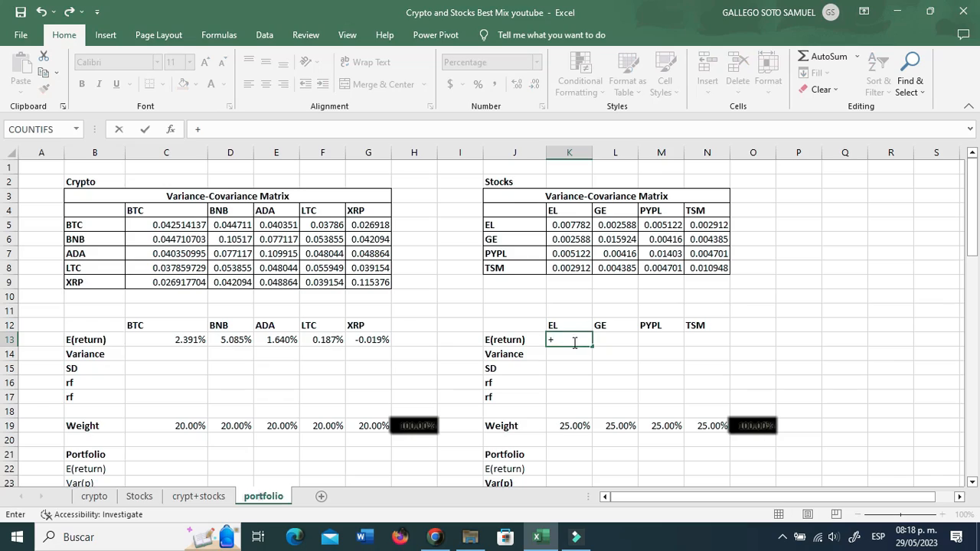
{"action": "left_click", "coordinate": [144, 499]}
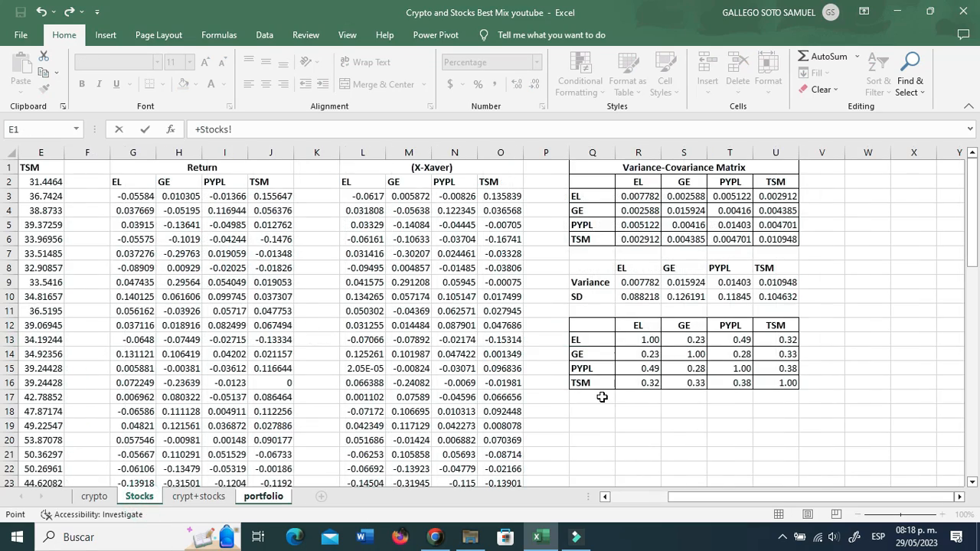
{"action": "scroll", "coordinate": [602, 402], "scroll_direction": "down", "scroll_amount": 13}
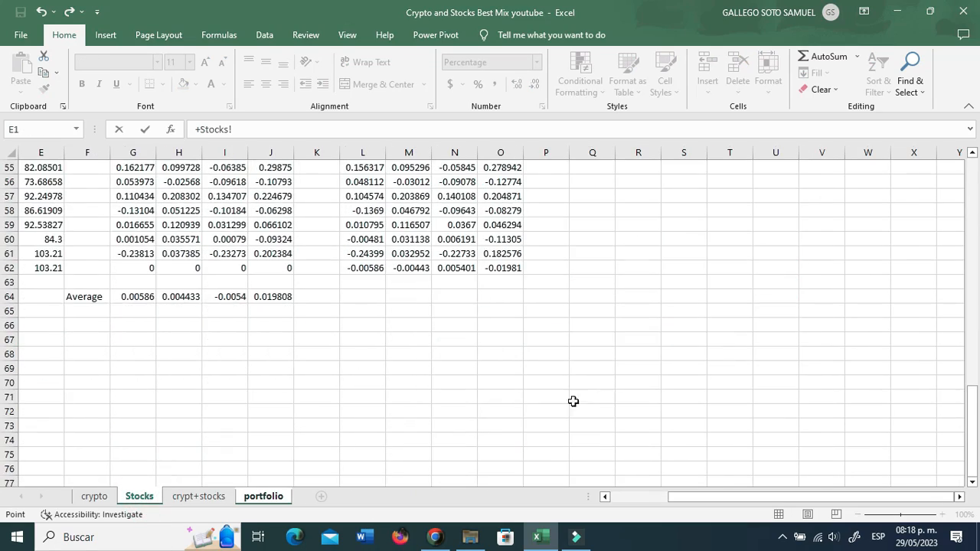
{"action": "left_click", "coordinate": [127, 298]}
{"action": "key", "text": "Return"}
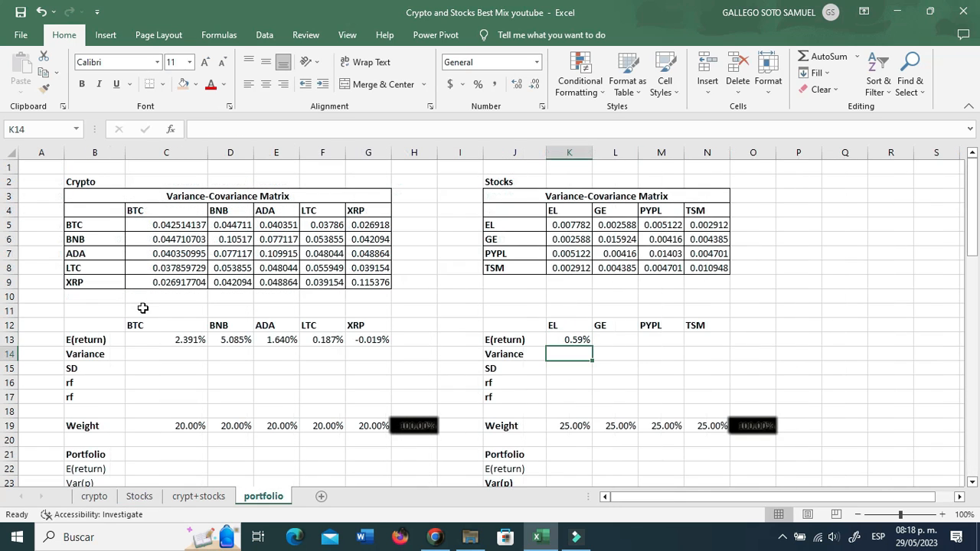
{"action": "left_click", "coordinate": [588, 342]}
{"action": "left_click_drag", "start_coordinate": [592, 346], "coordinate": [697, 345]}
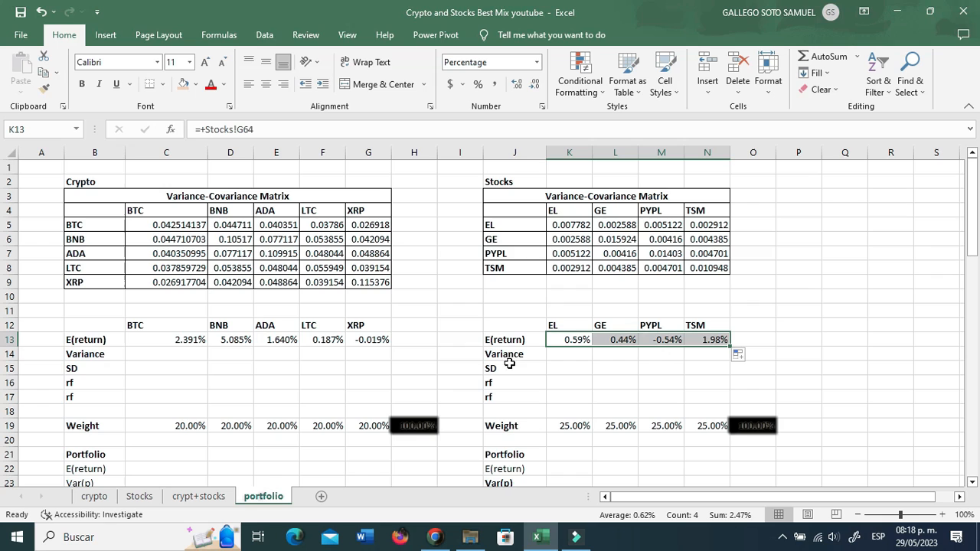
{"action": "left_click", "coordinate": [166, 353]}
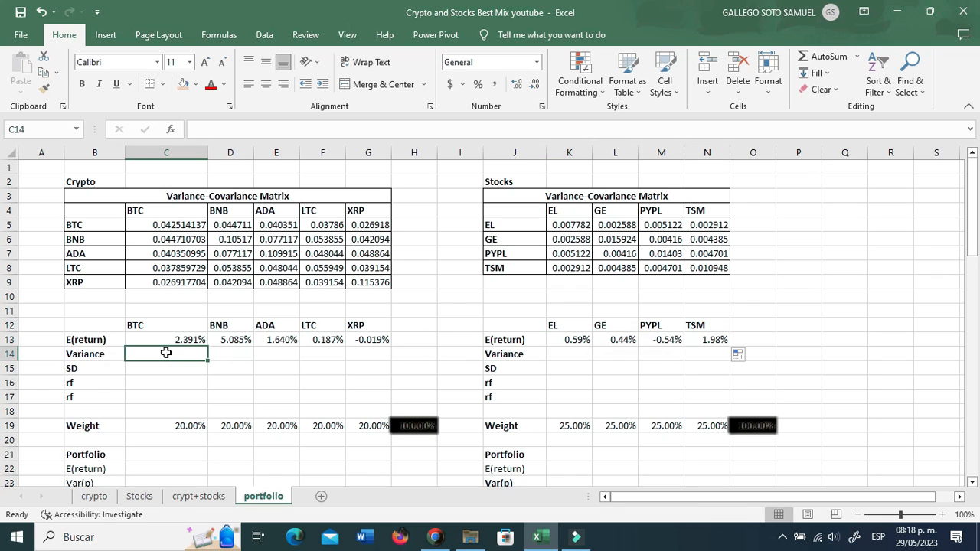
{"action": "type", "text": "+"}
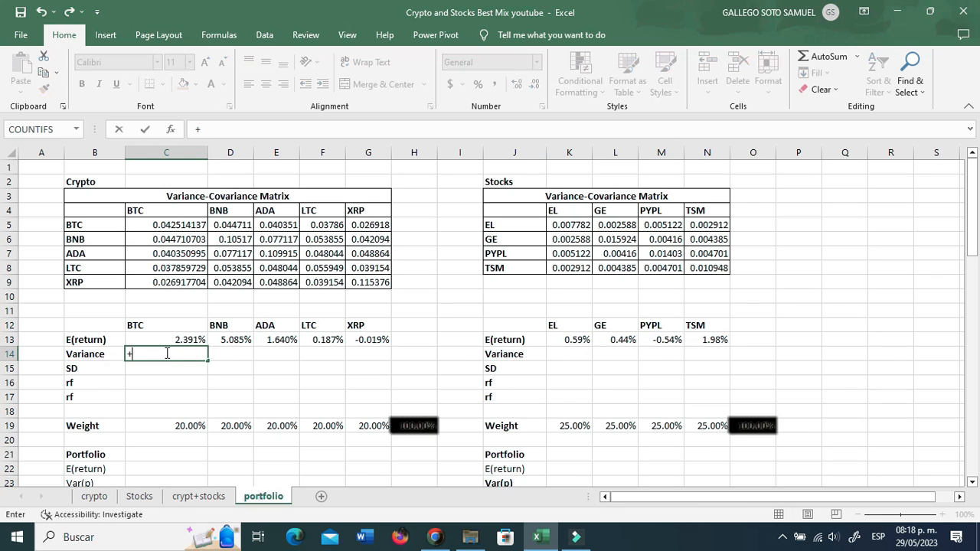
{"action": "left_click", "coordinate": [94, 496]}
{"action": "scroll", "coordinate": [508, 376], "scroll_direction": "up", "scroll_amount": 6}
{"action": "scroll", "coordinate": [508, 375], "scroll_direction": "up", "scroll_amount": 11}
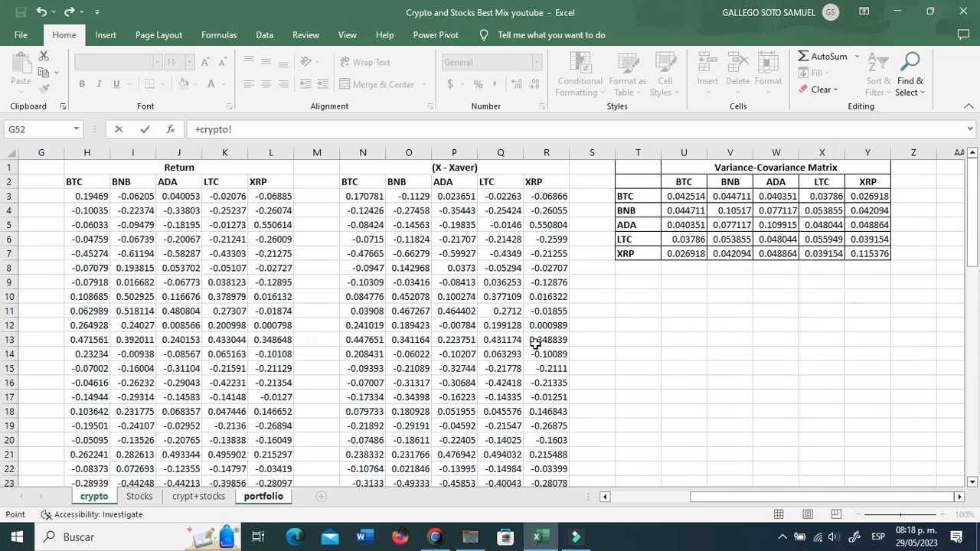
{"action": "key", "text": "Escape"}
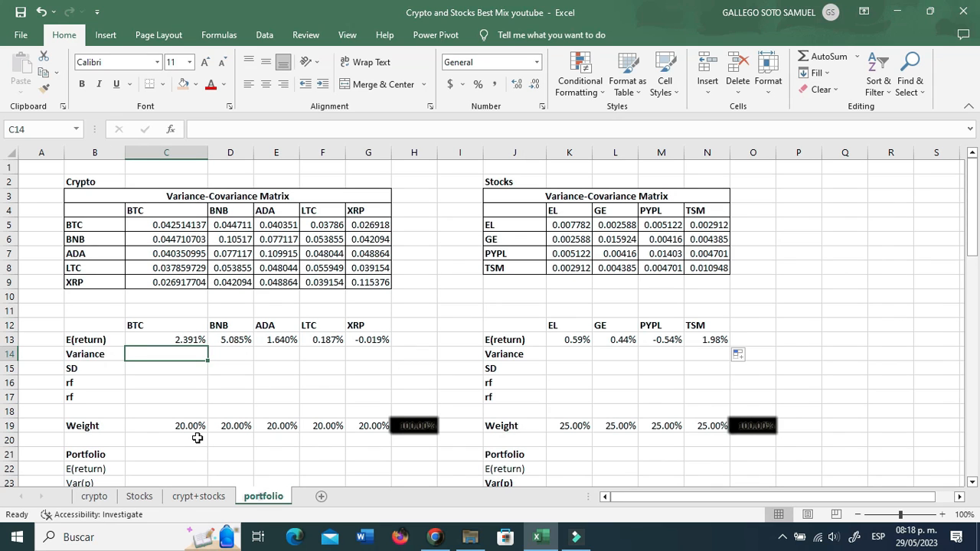
Calculate the BTC variance in C14 with VAR.S over the crypto sheet's BTC returns from H3 down, and fill it across to XRP.
{"action": "type", "text": "=var"}
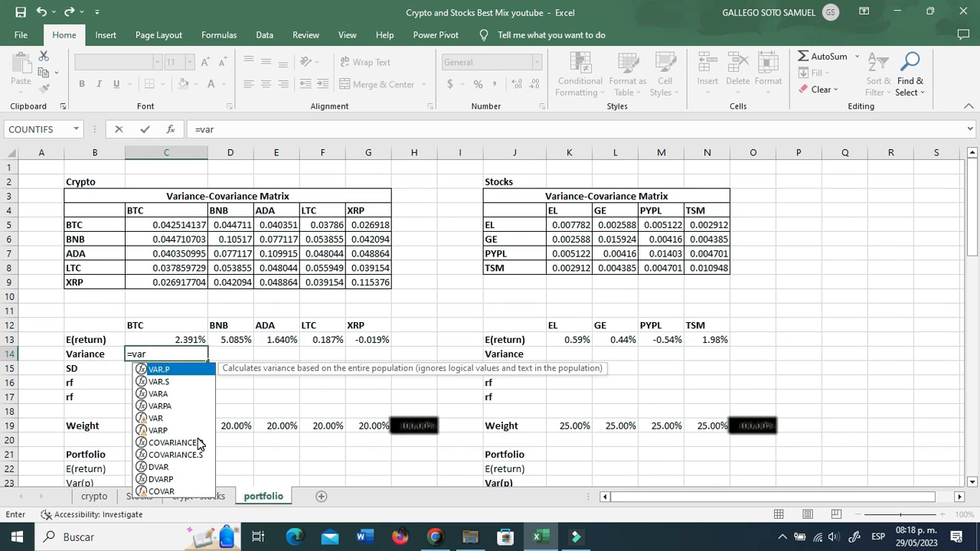
{"action": "type", "text": ".s("}
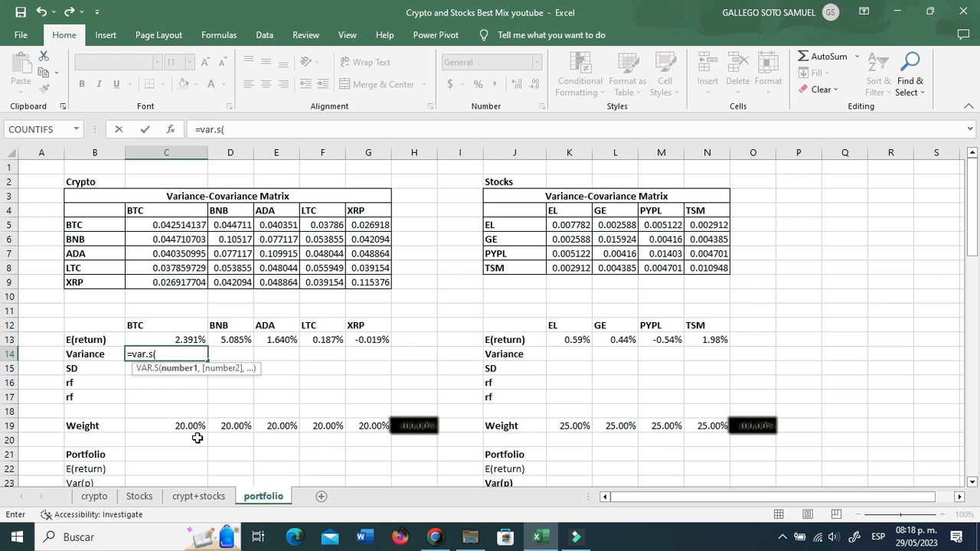
{"action": "left_click", "coordinate": [105, 499]}
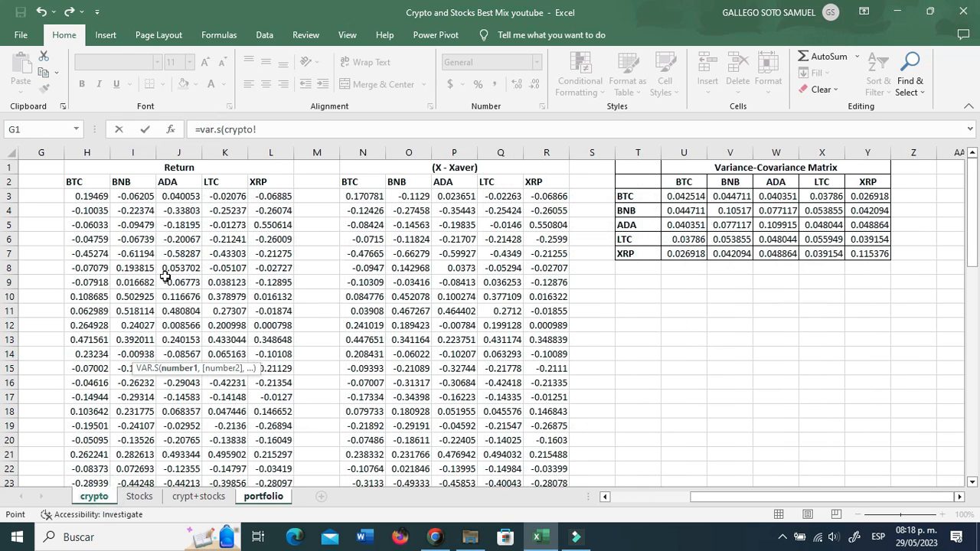
{"action": "left_click", "coordinate": [80, 197]}
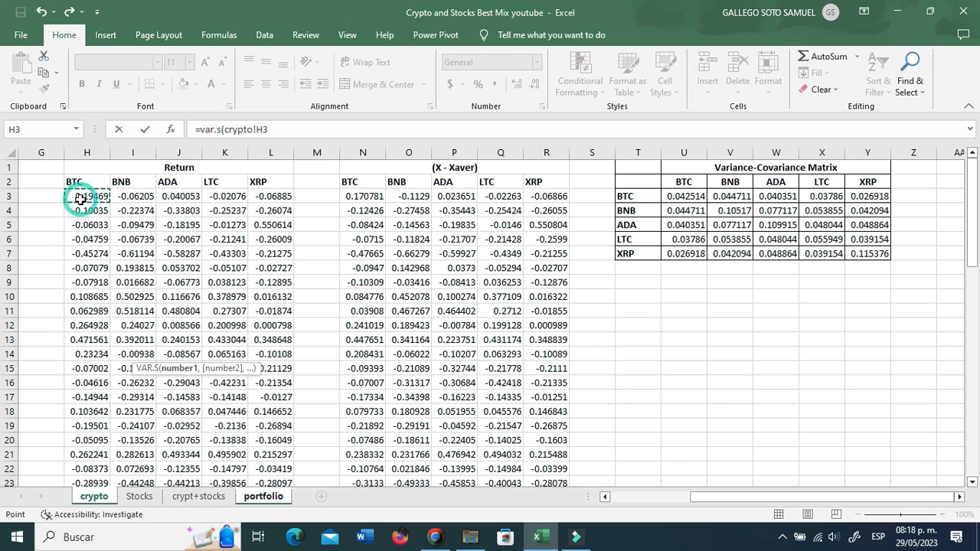
{"action": "key", "text": "ctrl+shift+Down"}
{"action": "key", "text": "Return"}
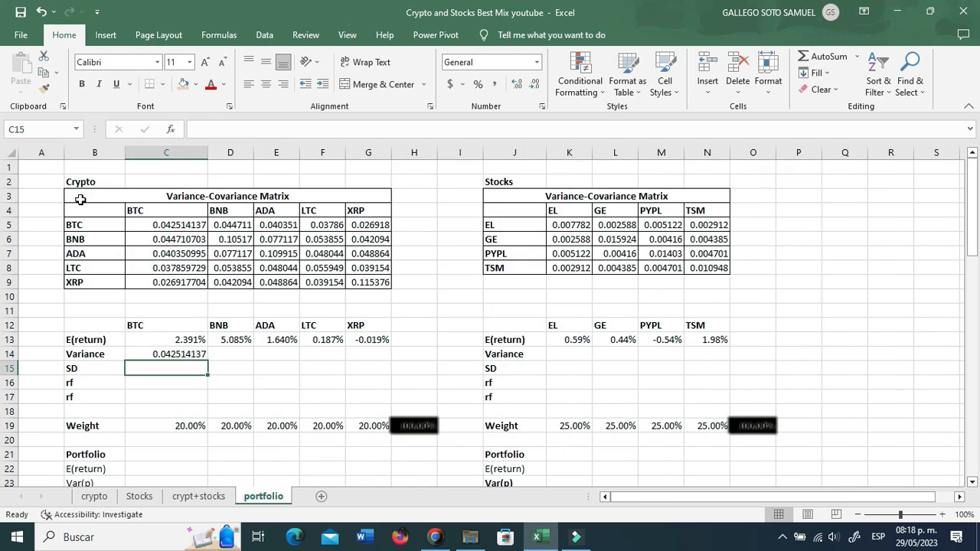
{"action": "key", "text": "Up"}
{"action": "left_click_drag", "start_coordinate": [207, 361], "coordinate": [358, 364]}
Calculate the BTC standard deviation in C15 as C14^0.5 and copy it across to the XRP column.
{"action": "left_click", "coordinate": [168, 370]}
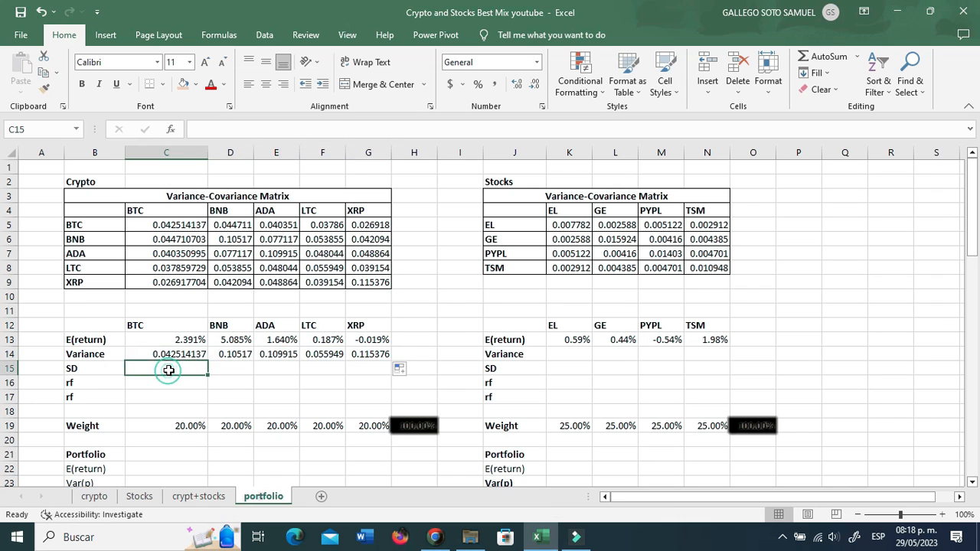
{"action": "type", "text": "+"}
{"action": "key", "text": "Up"}
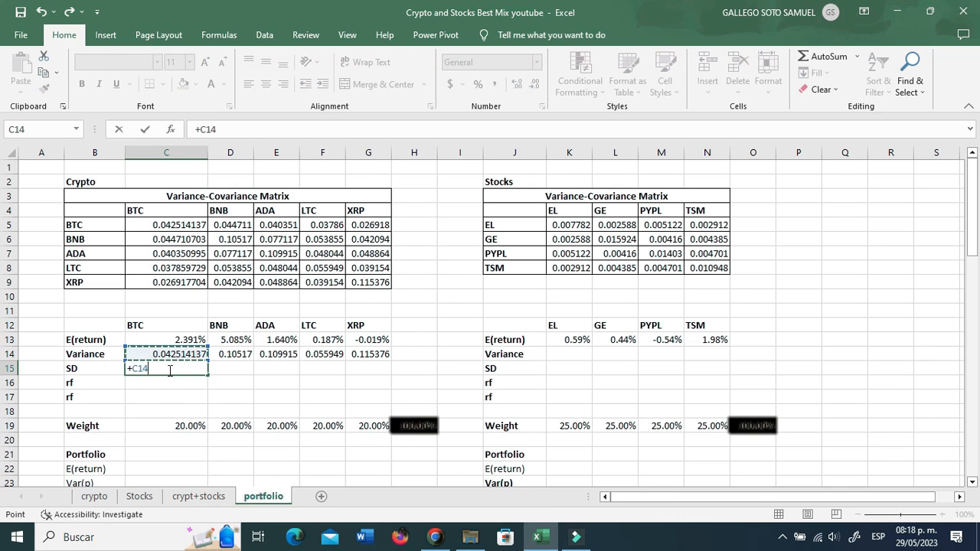
{"action": "type", "text": "^0.5"}
{"action": "key", "text": "Return"}
{"action": "left_click", "coordinate": [170, 369]}
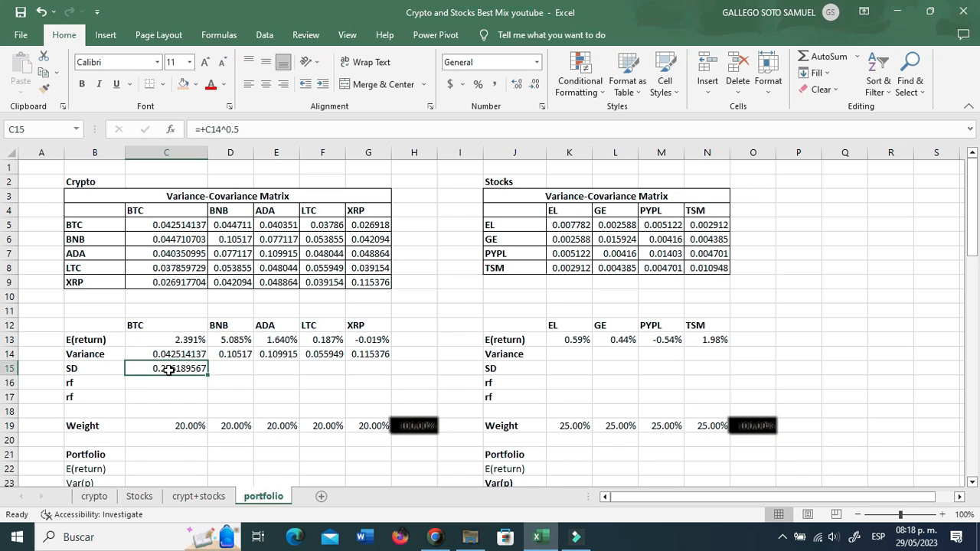
{"action": "key", "text": "ctrl+c"}
{"action": "key", "text": "shift+Right"}
{"action": "key", "text": "shift+Right"}
{"action": "key", "text": "shift+Right"}
{"action": "key", "text": "shift+Right"}
{"action": "key", "text": "ctrl+v"}
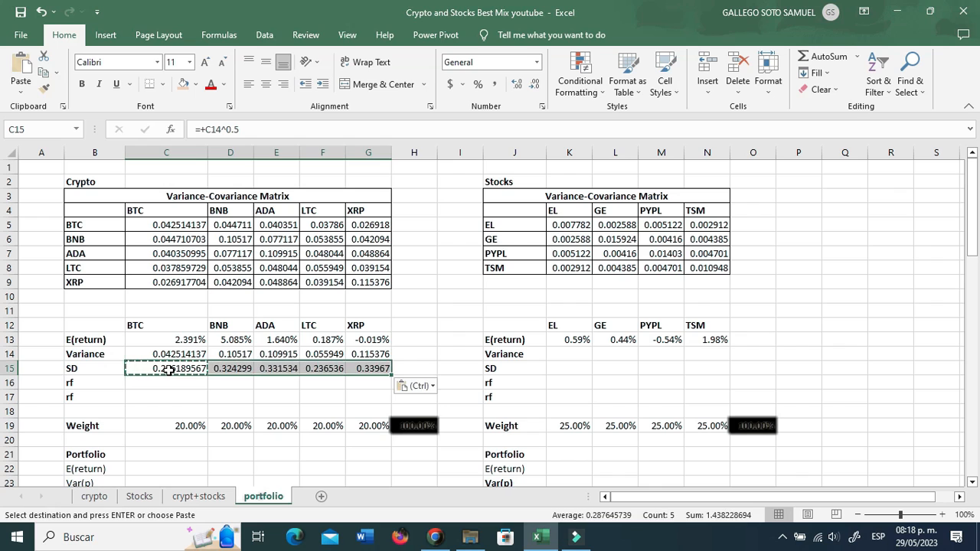
{"action": "key", "text": "Return"}
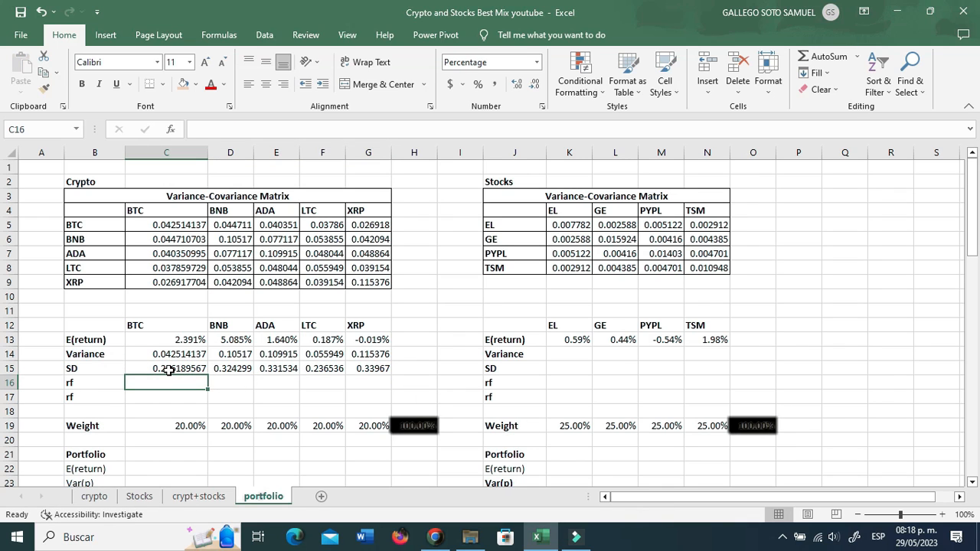
Enter the risk-free rate 0.47% in C16 and label it APR in D16.
{"action": "type", "text": "0.47"}
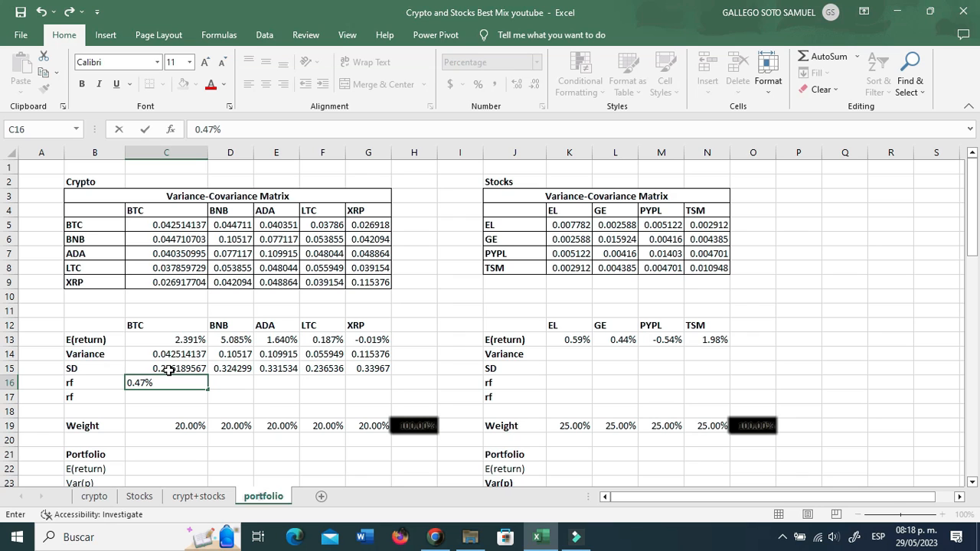
{"action": "key", "text": "Tab"}
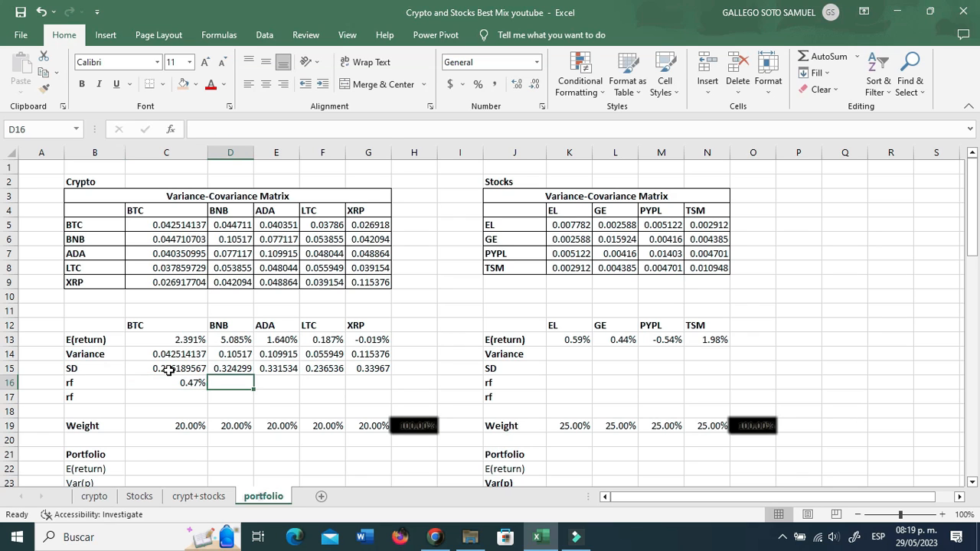
{"action": "type", "text": "APR"}
{"action": "key", "text": "Return"}
{"action": "key", "text": "Right"}
{"action": "key", "text": "Right"}
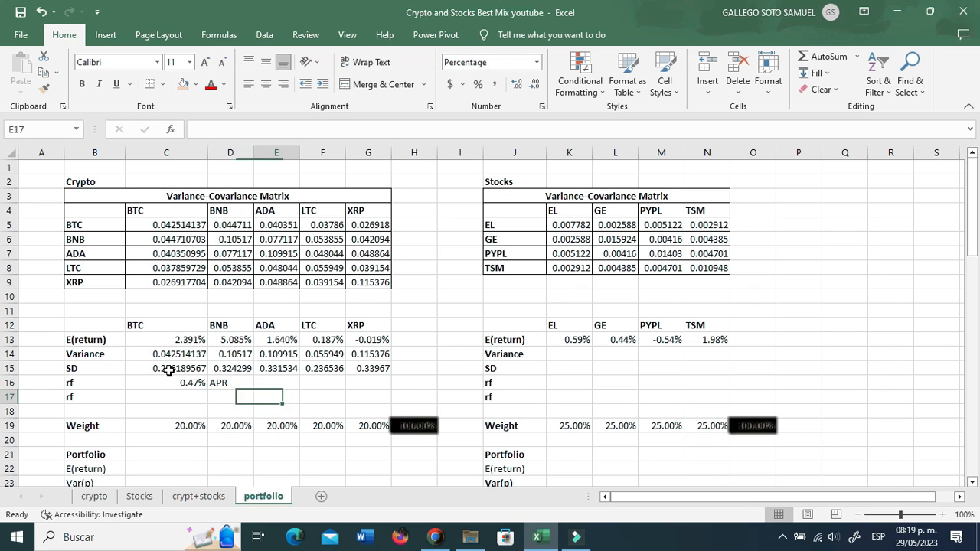
{"action": "key", "text": "Right"}
{"action": "key", "text": "Right"}
{"action": "key", "text": "Up"}
{"action": "key", "text": "Up"}
{"action": "key", "text": "Up"}
{"action": "key", "text": "Right"}
{"action": "key", "text": "Right"}
{"action": "key", "text": "Left"}
{"action": "key", "text": "Left"}
{"action": "key", "text": "Left"}
{"action": "key", "text": "Left"}
{"action": "key", "text": "Left"}
{"action": "key", "text": "Down"}
{"action": "key", "text": "Down"}
{"action": "key", "text": "Down"}
{"action": "key", "text": "Left"}
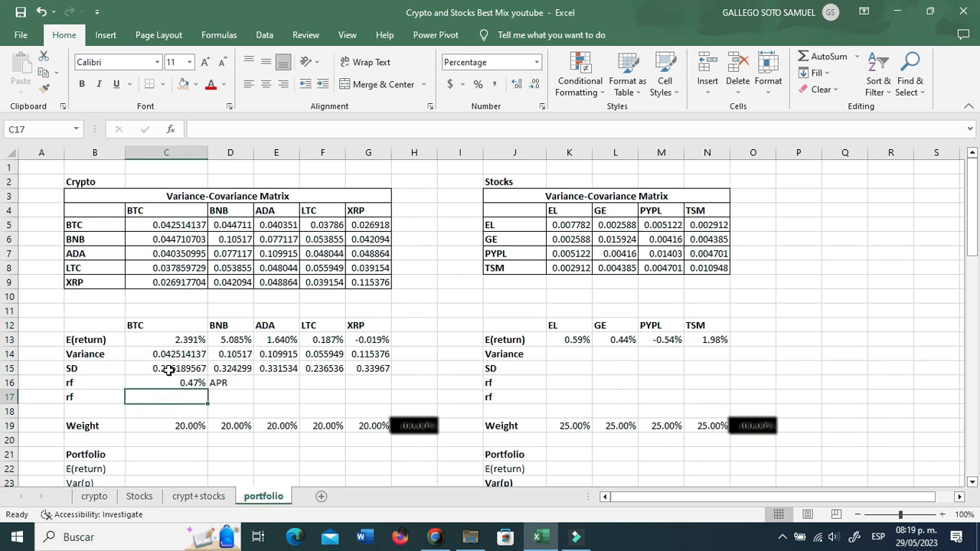
Label D17 as monthly and calculate the monthly risk-free rate in C17 as C16/12.
{"action": "key", "text": "Right"}
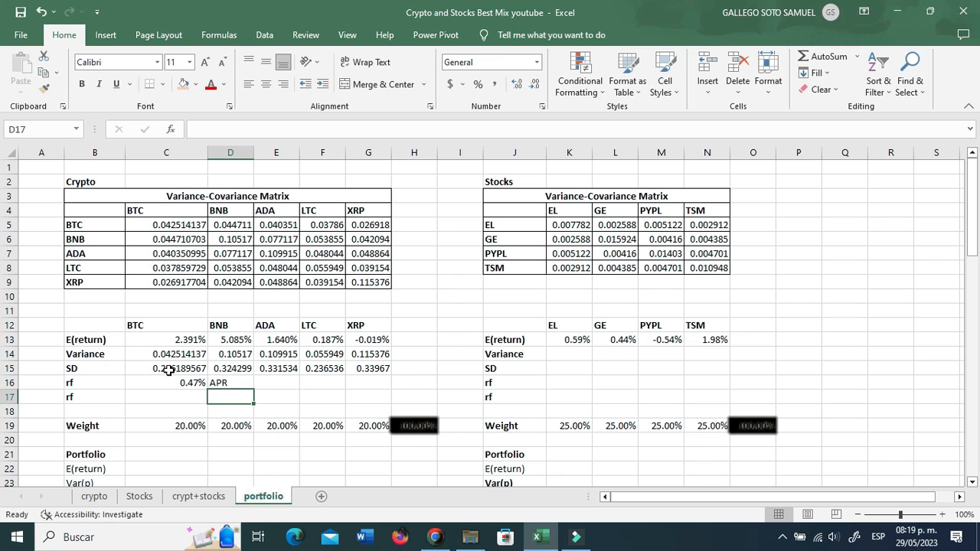
{"action": "type", "text": "monthly"}
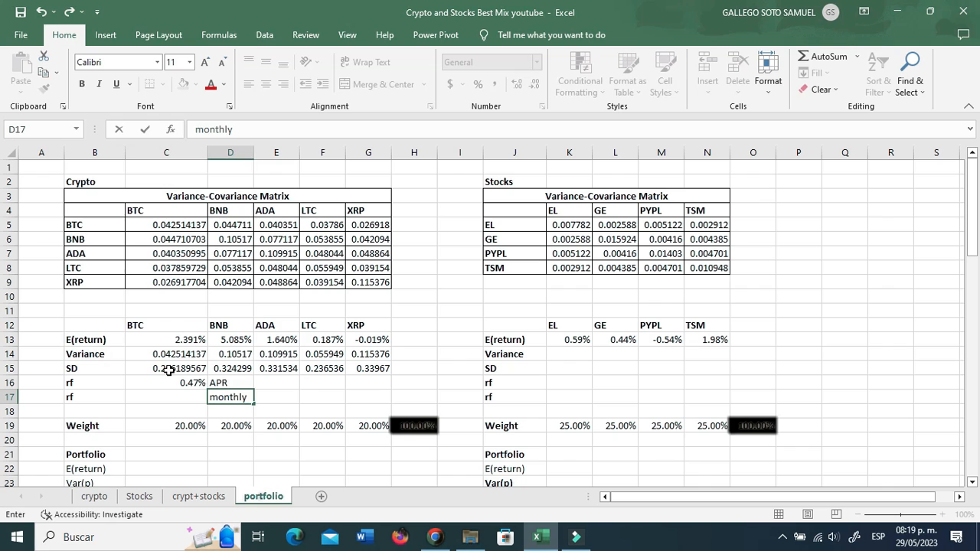
{"action": "key", "text": "Left"}
{"action": "type", "text": "+"}
{"action": "key", "text": "Up"}
{"action": "type", "text": "/12"}
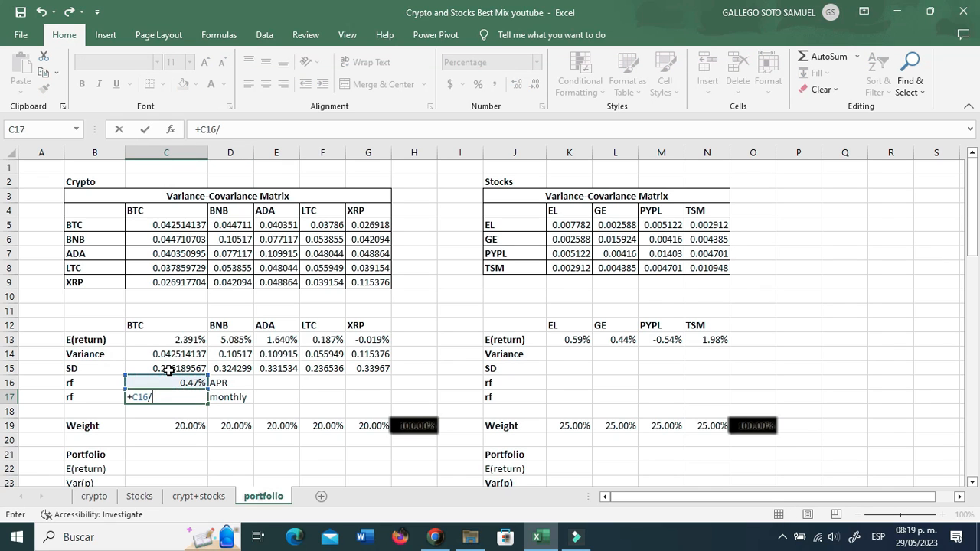
{"action": "key", "text": "ctrl+Return"}
Calculate the EL variance in K14 with VAR.S over the Stocks sheet's returns G3:G62, and fill it across to TSM.
{"action": "key", "text": "Right"}
{"action": "key", "text": "Right"}
{"action": "key", "text": "Right"}
{"action": "key", "text": "Right"}
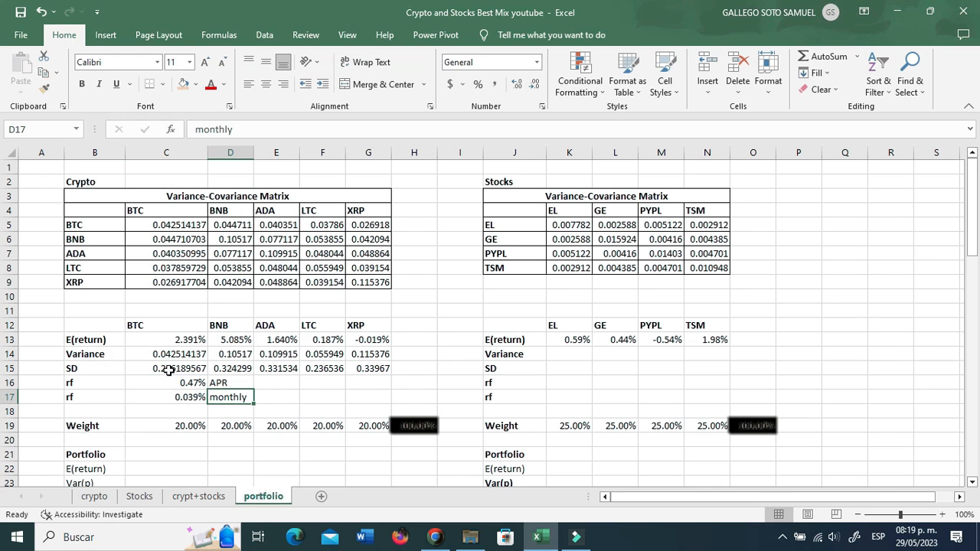
{"action": "key", "text": "Right"}
{"action": "key", "text": "Right"}
{"action": "key", "text": "Right"}
{"action": "key", "text": "Up"}
{"action": "key", "text": "Up"}
{"action": "key", "text": "Up"}
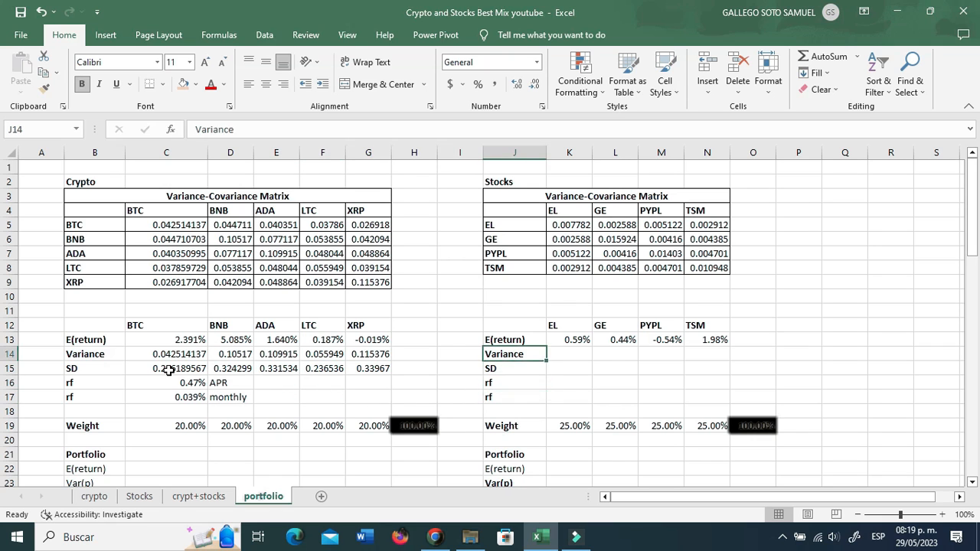
{"action": "key", "text": "Right"}
{"action": "type", "text": "+"}
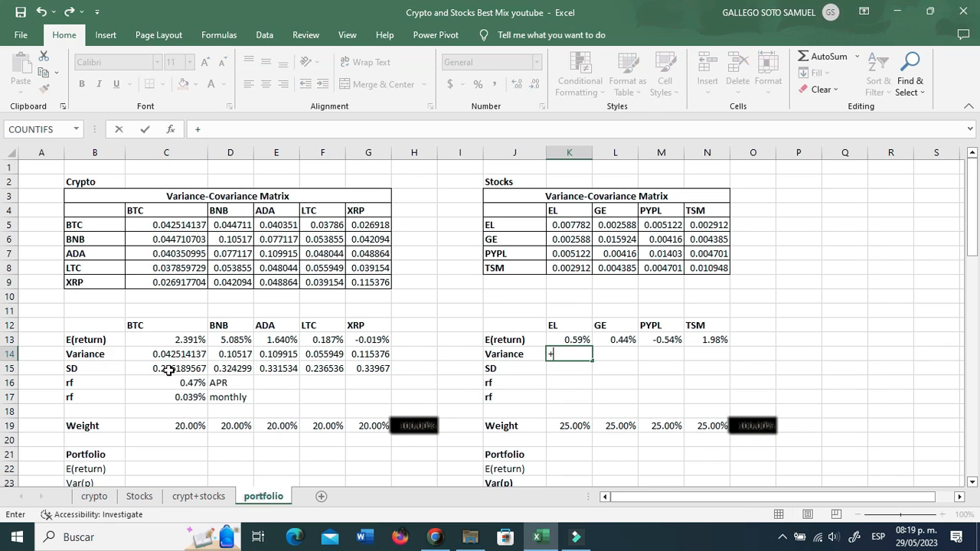
{"action": "type", "text": "var"}
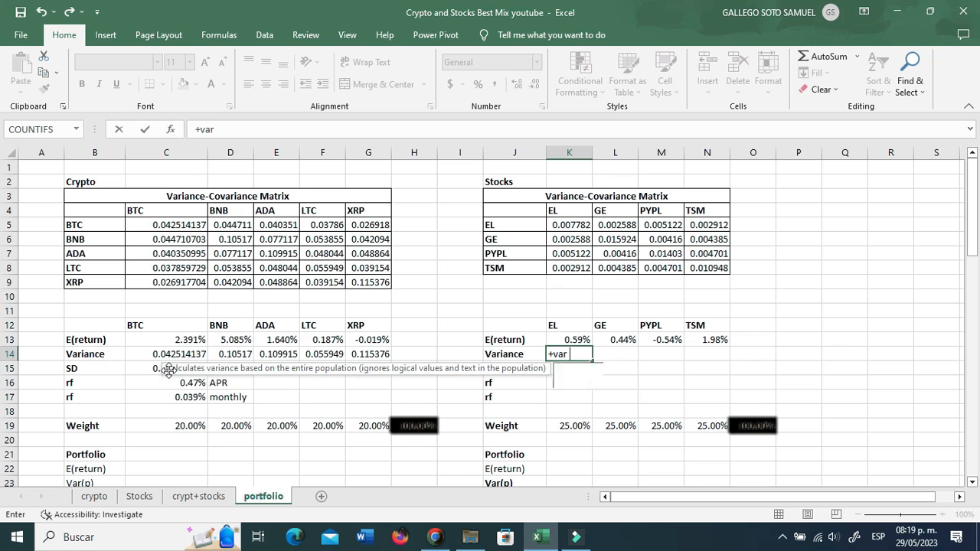
{"action": "type", "text": ".s("}
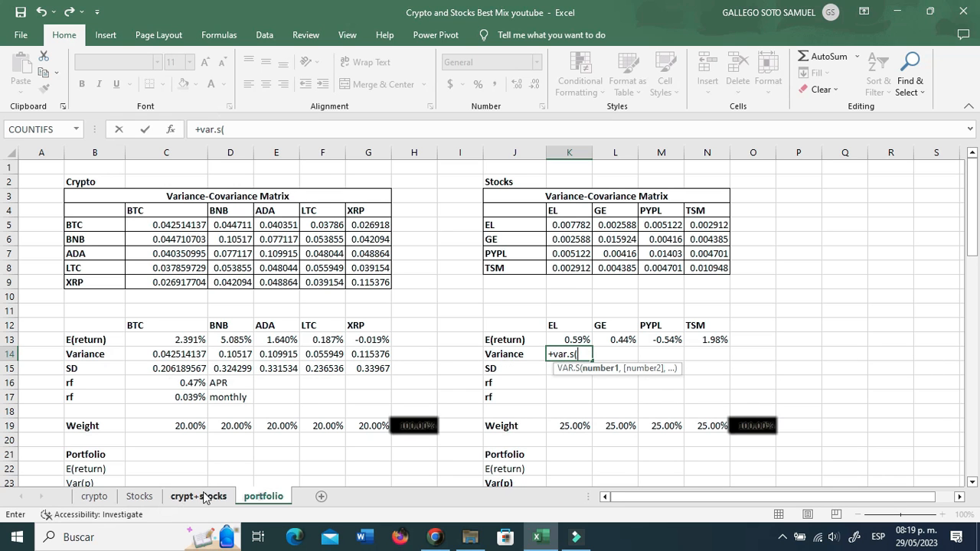
{"action": "left_click", "coordinate": [139, 496]}
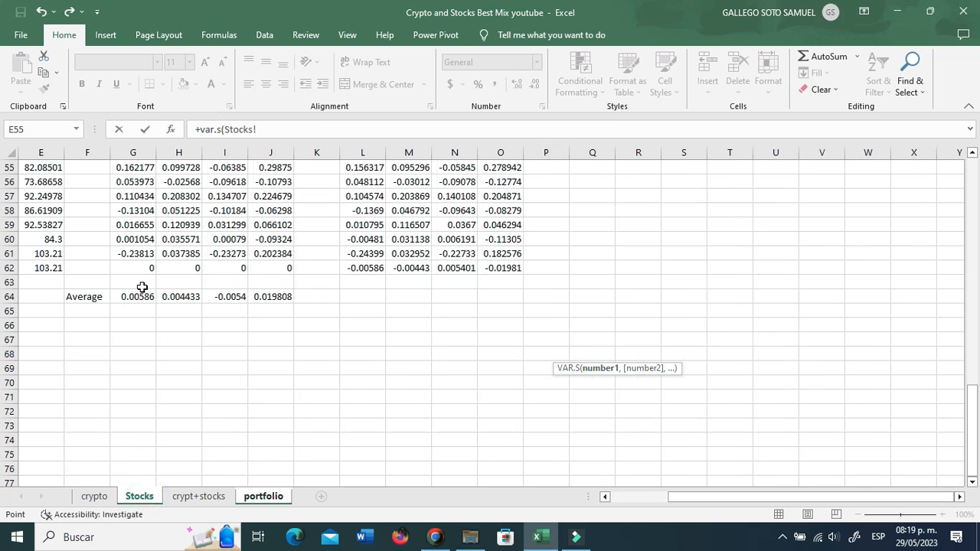
{"action": "scroll", "coordinate": [139, 314], "scroll_direction": "up", "scroll_amount": 12}
{"action": "left_click", "coordinate": [141, 196]}
{"action": "key", "text": "ctrl+shift+Down"}
{"action": "key", "text": "Return"}
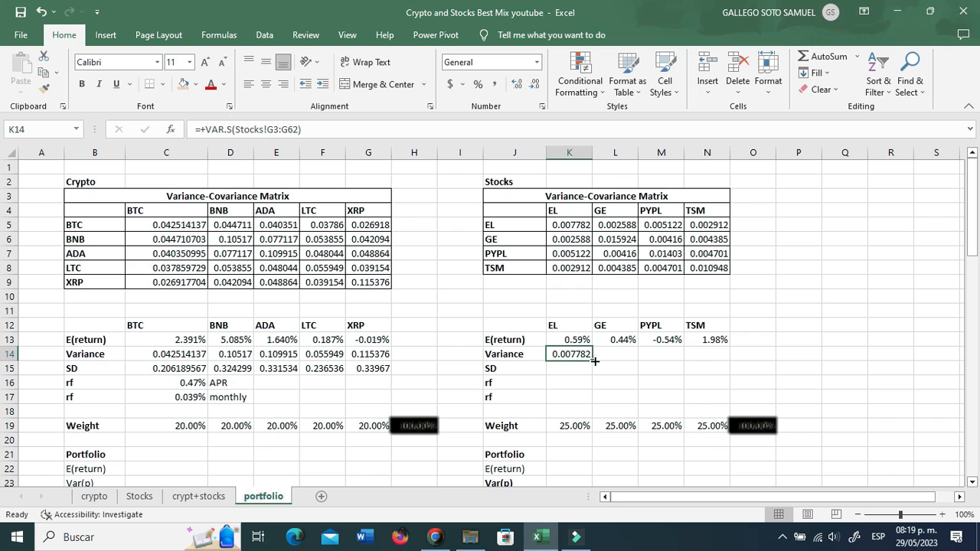
{"action": "left_click_drag", "start_coordinate": [591, 361], "coordinate": [712, 360]}
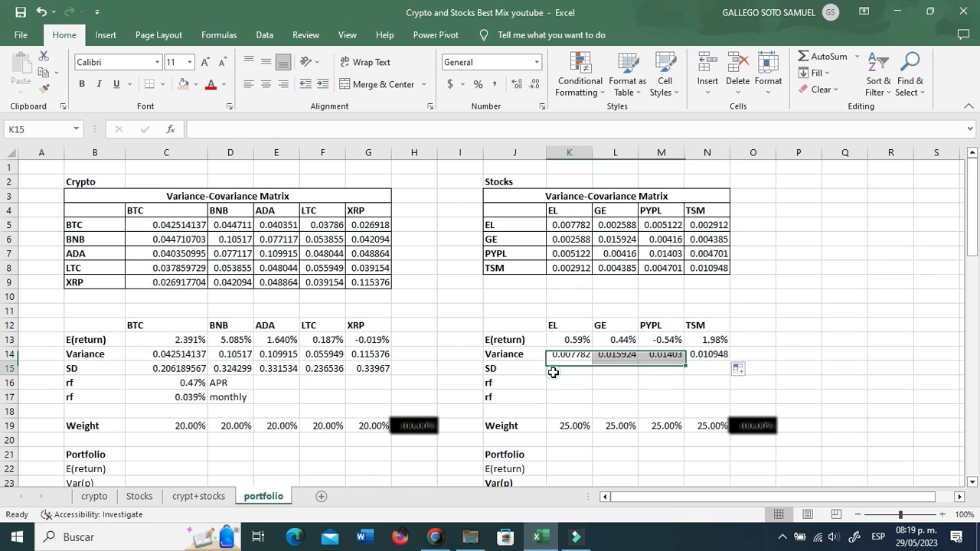
Calculate the EL standard deviation in K15 as K14^0.5 and copy it across to the TSM column.
{"action": "left_click", "coordinate": [553, 371]}
{"action": "type", "text": "+"}
{"action": "key", "text": "Up"}
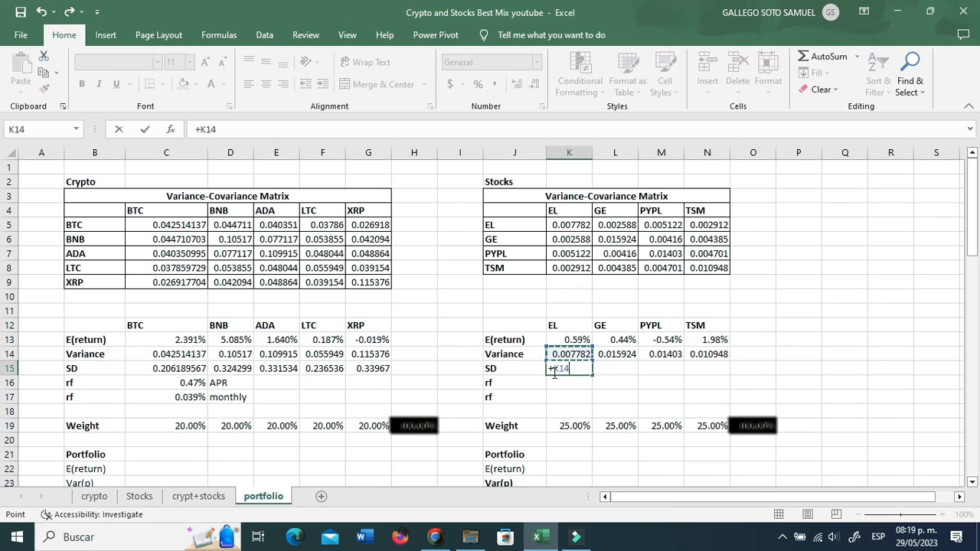
{"action": "type", "text": "^0.5"}
{"action": "key", "text": "Return"}
{"action": "left_click", "coordinate": [555, 372]}
{"action": "key", "text": "ctrl+c"}
{"action": "key", "text": "shift+Right"}
{"action": "key", "text": "shift+Right"}
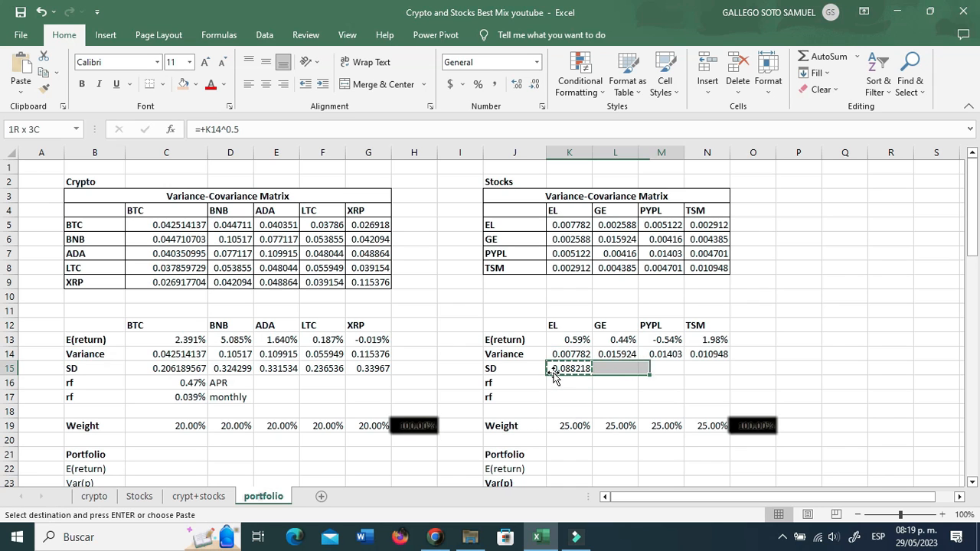
{"action": "key", "text": "shift+Right"}
{"action": "key", "text": "ctrl+v"}
{"action": "key", "text": "Escape"}
Enter the stocks' risk-free rate 5% in K16 and label it "effective annual" in L16.
{"action": "key", "text": "Down"}
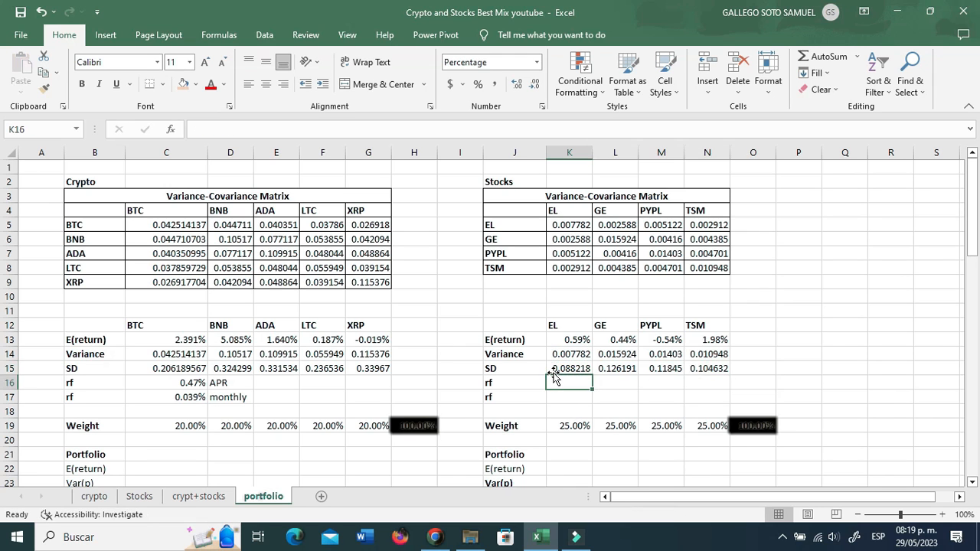
{"action": "type", "text": "5"}
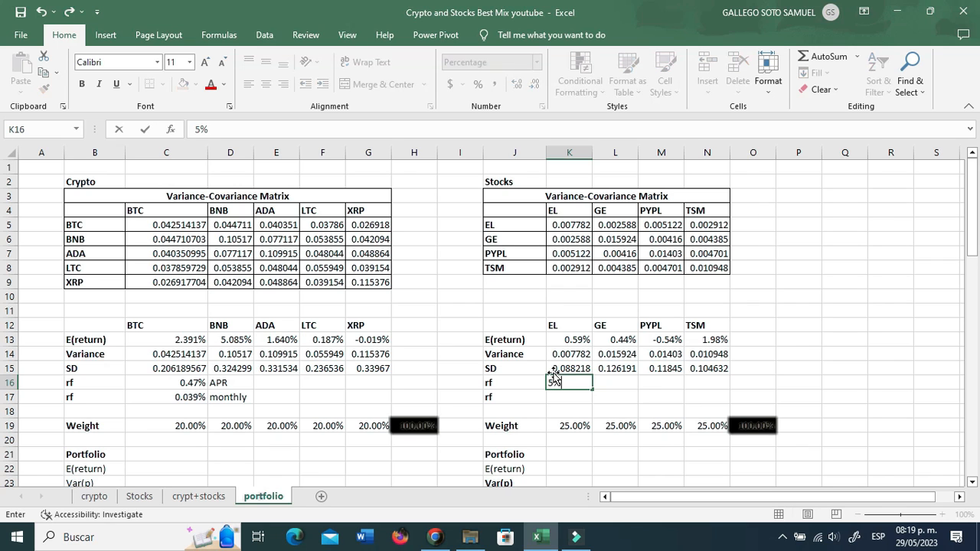
{"action": "key", "text": "Return"}
{"action": "left_click", "coordinate": [554, 375]}
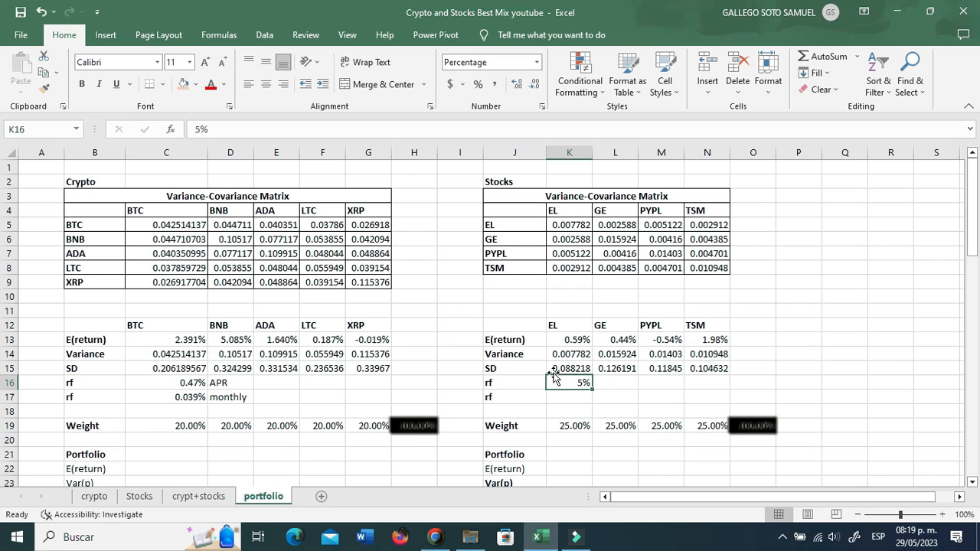
{"action": "key", "text": "Right"}
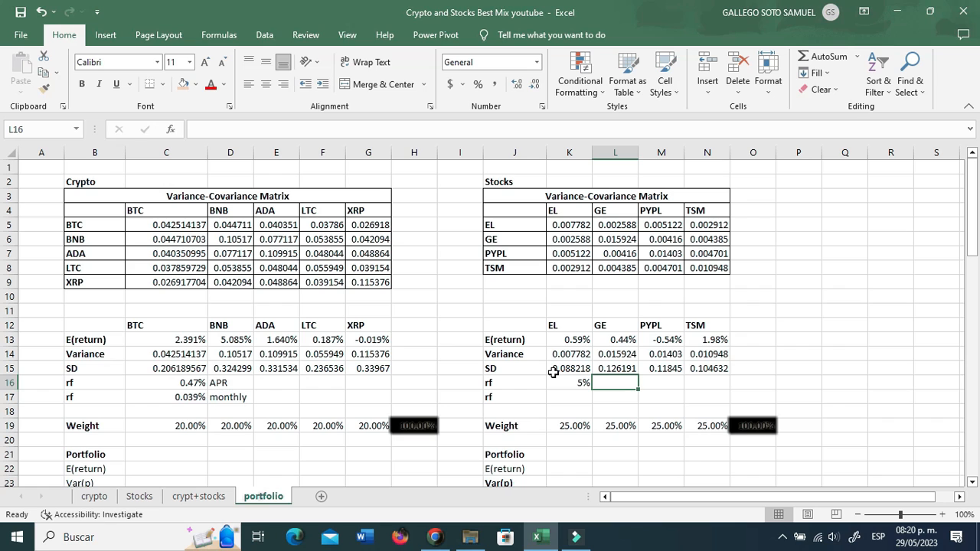
{"action": "type", "text": "effecit"}
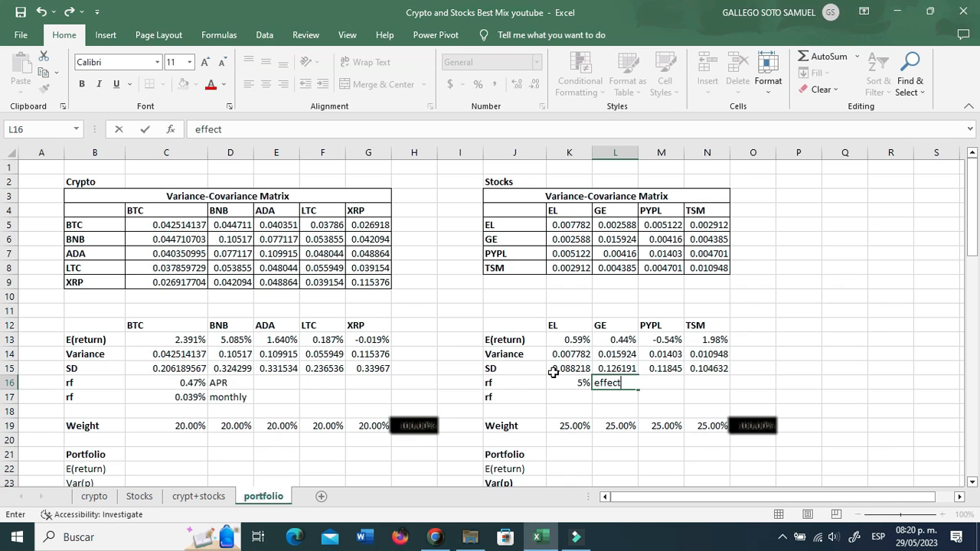
{"action": "type", "text": "annual"}
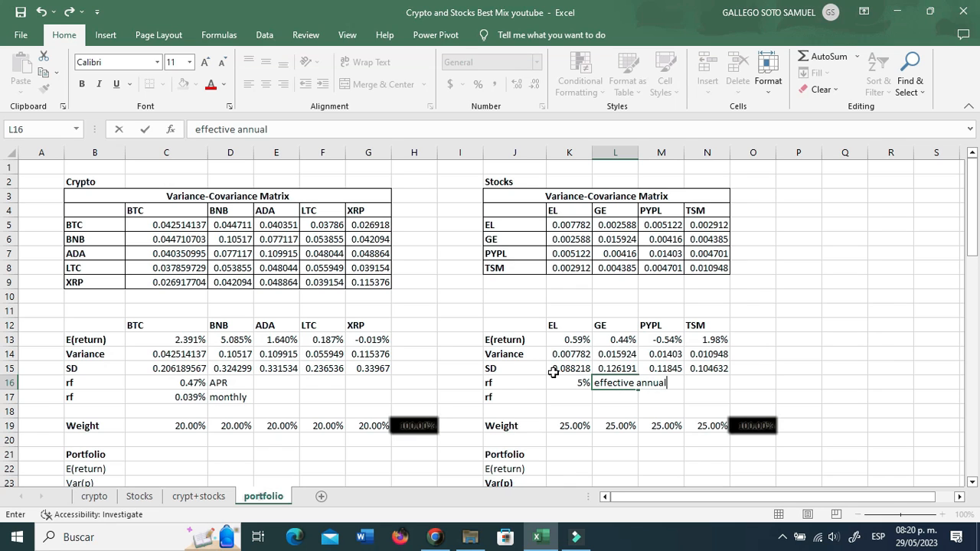
{"action": "key", "text": "Return"}
Calculate the stocks' monthly risk-free rate in K17 as (1+K16)^(1/12)-1.
{"action": "type", "text": "=("}
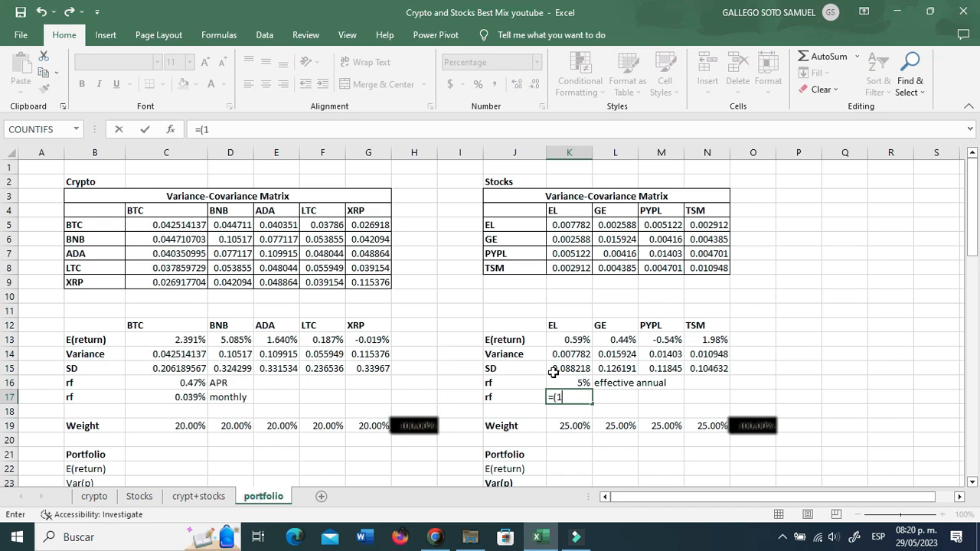
{"action": "type", "text": "1+"}
{"action": "left_click", "coordinate": [553, 376]}
{"action": "type", "text": ")^("}
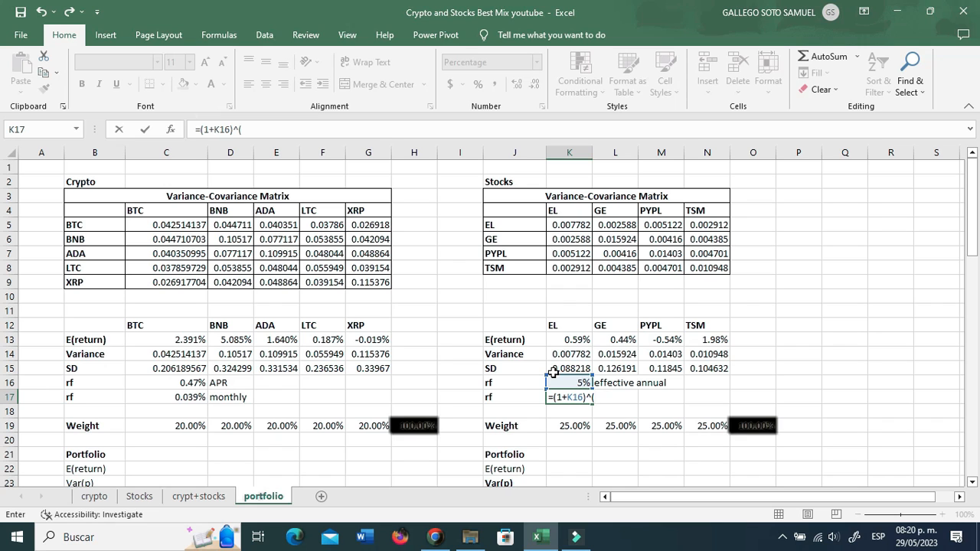
{"action": "type", "text": "1/12)-1"}
{"action": "key", "text": "Return"}
{"action": "key", "text": "Return"}
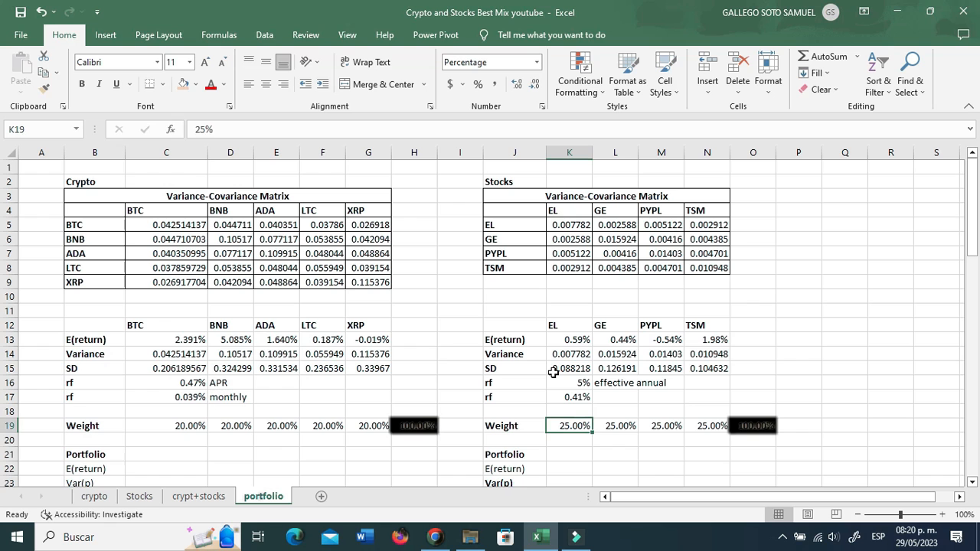
Calculate the crypto portfolio's expected return in C21 with SUMPRODUCT of weights C19:G19 and expected returns C13:G13.
{"action": "key", "text": "Return"}
{"action": "key", "text": "Up"}
{"action": "key", "text": "Up"}
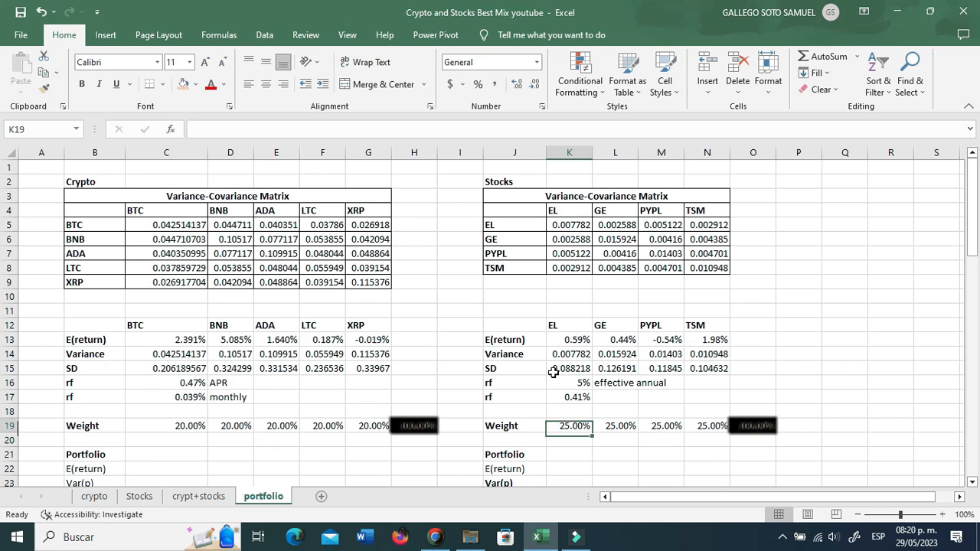
{"action": "key", "text": "Down"}
{"action": "key", "text": "Down"}
{"action": "key", "text": "Down"}
{"action": "scroll", "coordinate": [553, 372], "scroll_direction": "down", "scroll_amount": 2}
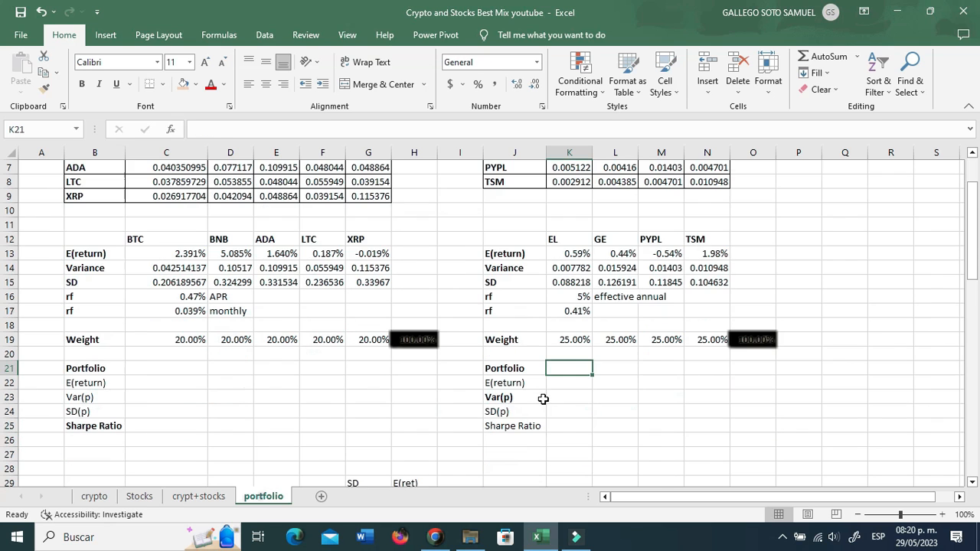
{"action": "left_click", "coordinate": [180, 367]}
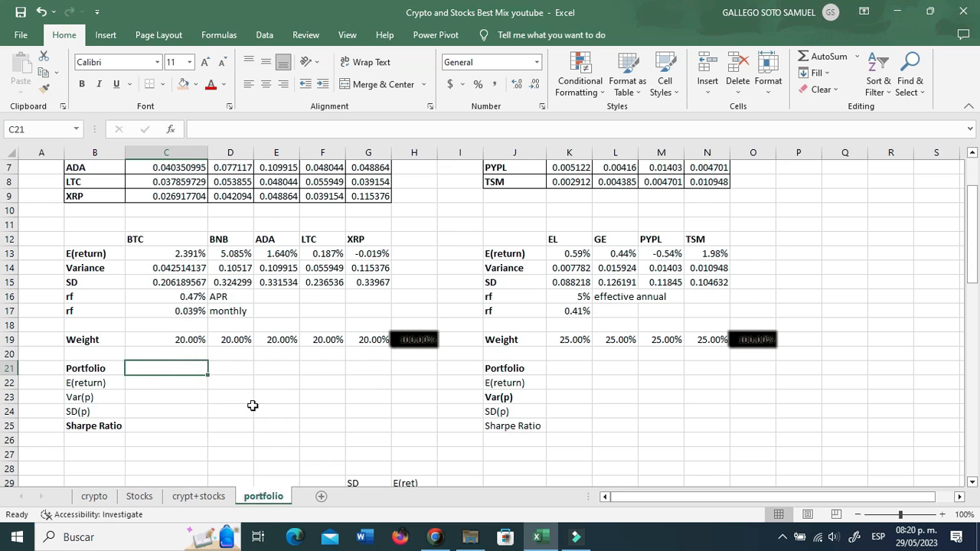
{"action": "type", "text": "+"}
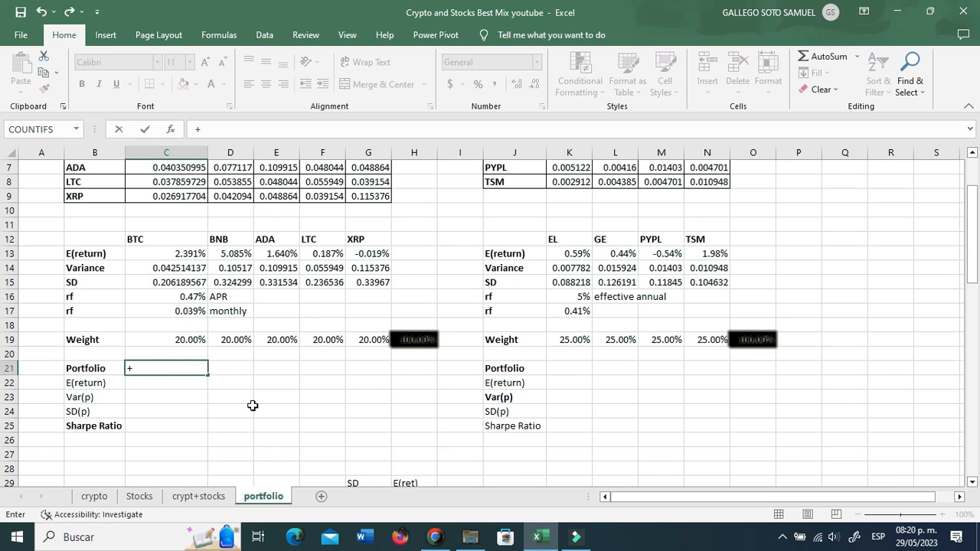
{"action": "type", "text": "sumproduct("}
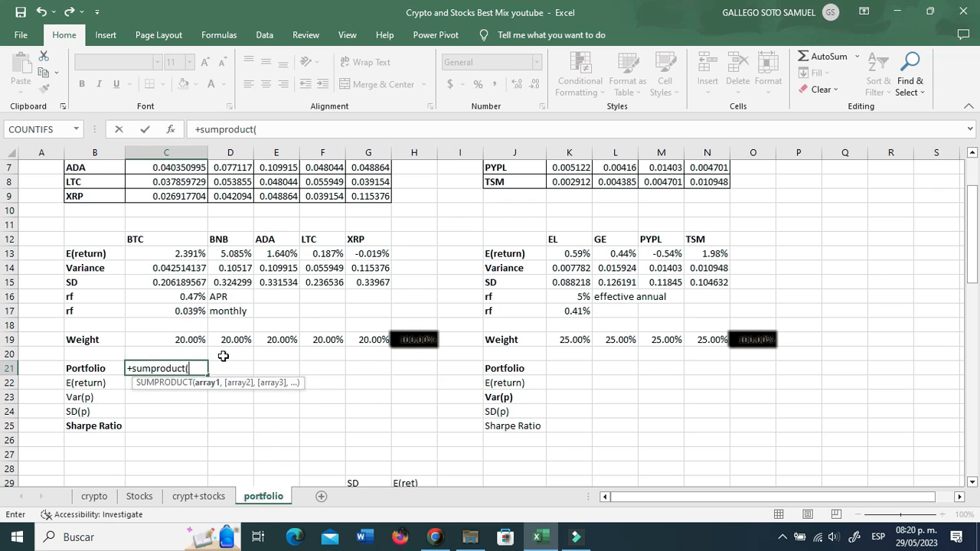
{"action": "left_click_drag", "start_coordinate": [181, 339], "coordinate": [368, 342]}
{"action": "type", "text": ","}
{"action": "left_click_drag", "start_coordinate": [176, 254], "coordinate": [380, 260]}
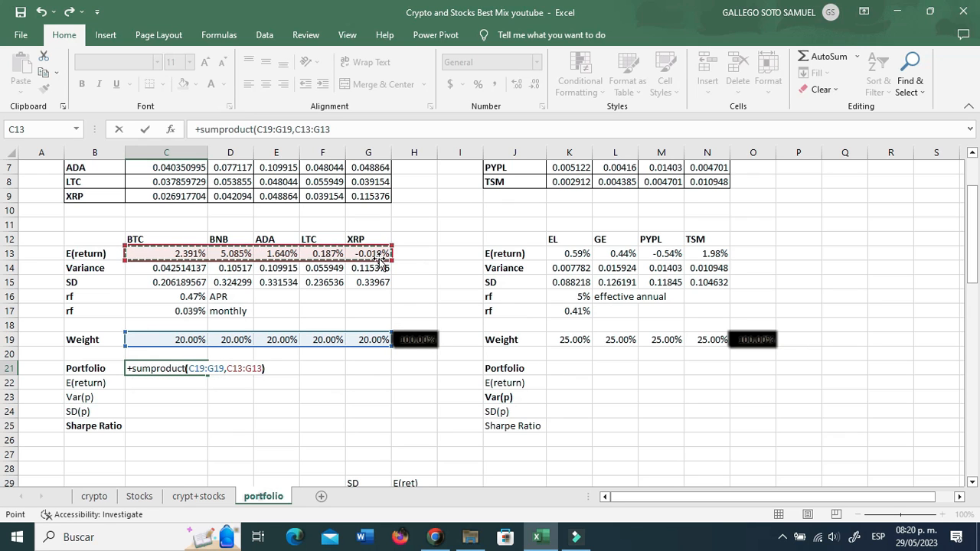
{"action": "key", "text": "Return"}
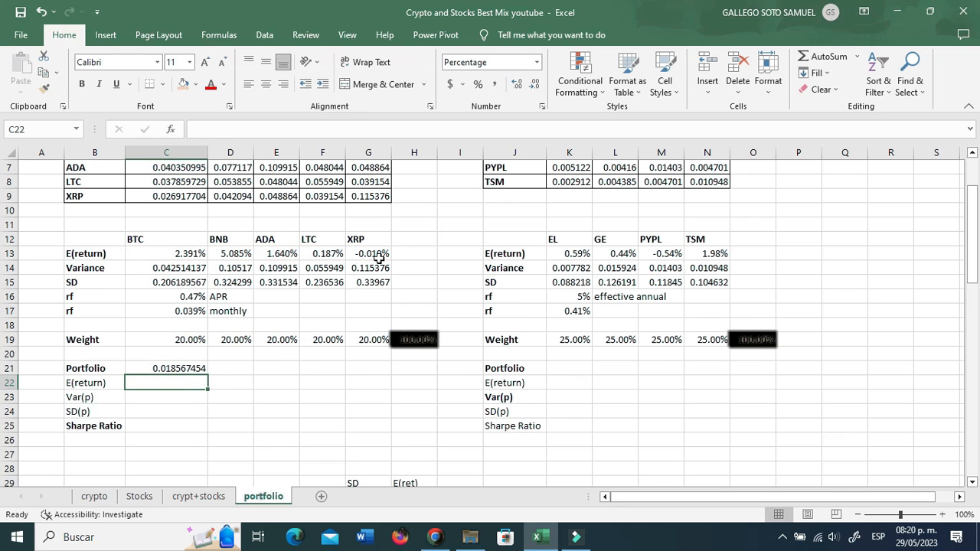
Move the crypto expected return formula from C21 to C22, beside the E(return) label.
{"action": "key", "text": "Up"}
{"action": "key", "text": "ctrl+x"}
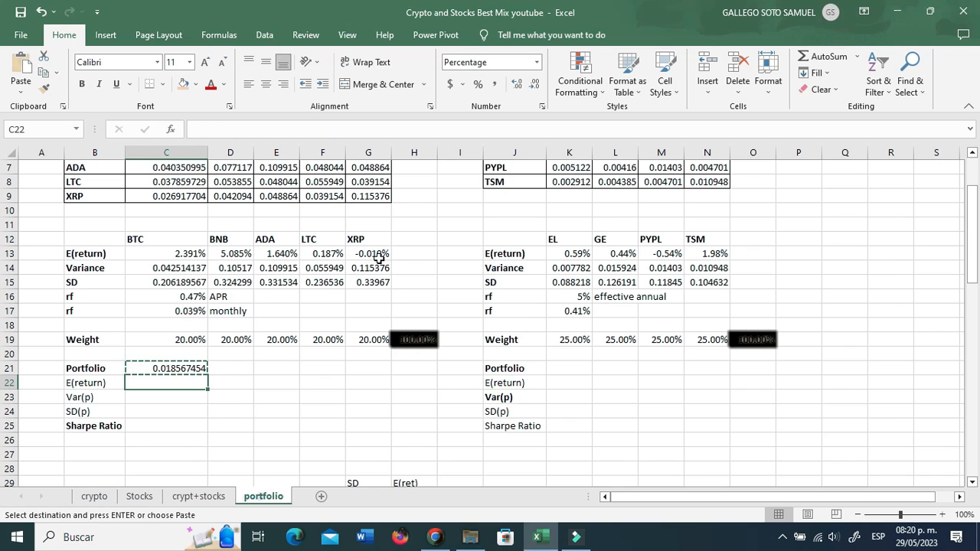
{"action": "key", "text": "Down"}
{"action": "key", "text": "ctrl+v"}
Calculate the crypto portfolio variance in C23 as =MMULT(C19:G19,MMULT(C5:G9,TRANSPOSE(C19:G19))), using the weights and the variance-covariance matrix.
{"action": "key", "text": "Down"}
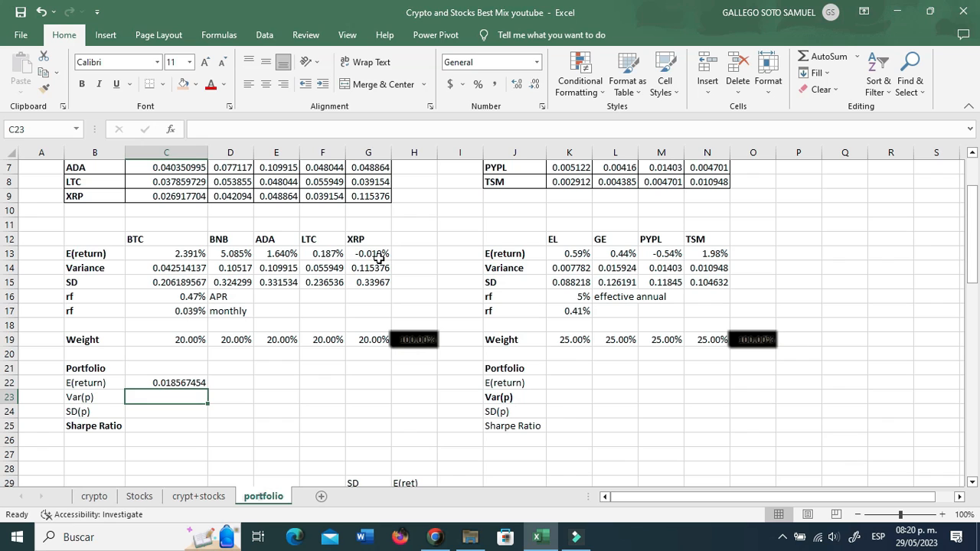
{"action": "type", "text": "=mmult("}
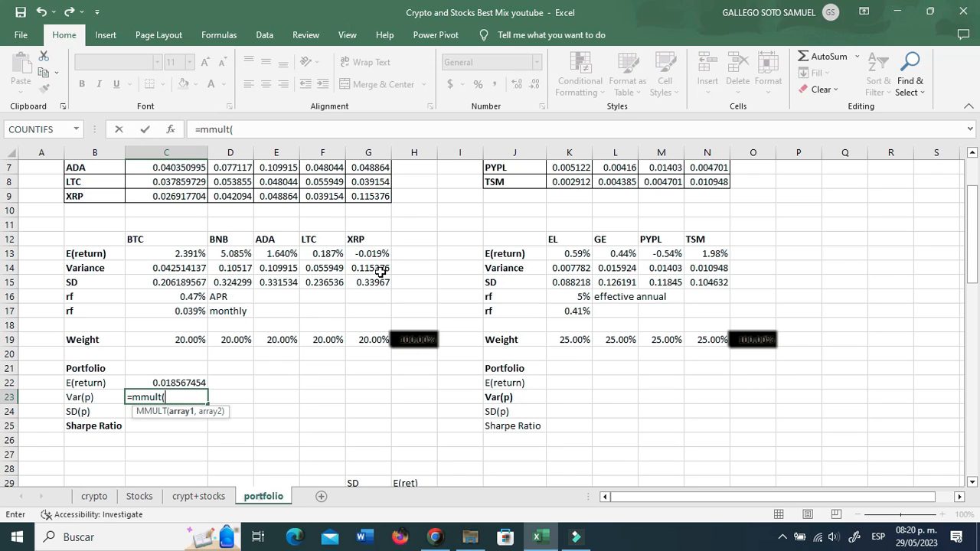
{"action": "left_click_drag", "start_coordinate": [182, 343], "coordinate": [366, 342]}
{"action": "type", "text": ","}
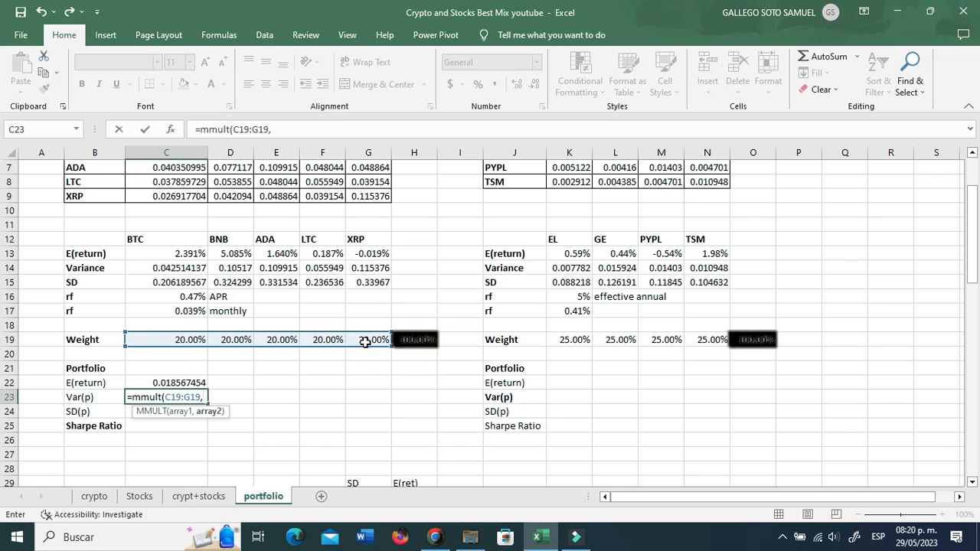
{"action": "type", "text": "mmult("}
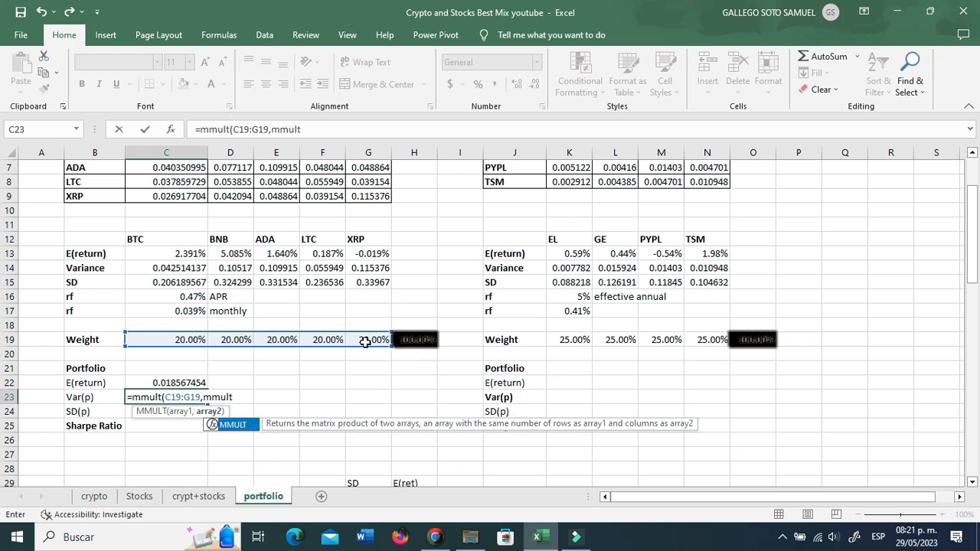
{"action": "scroll", "coordinate": [173, 203], "scroll_direction": "up", "scroll_amount": 2}
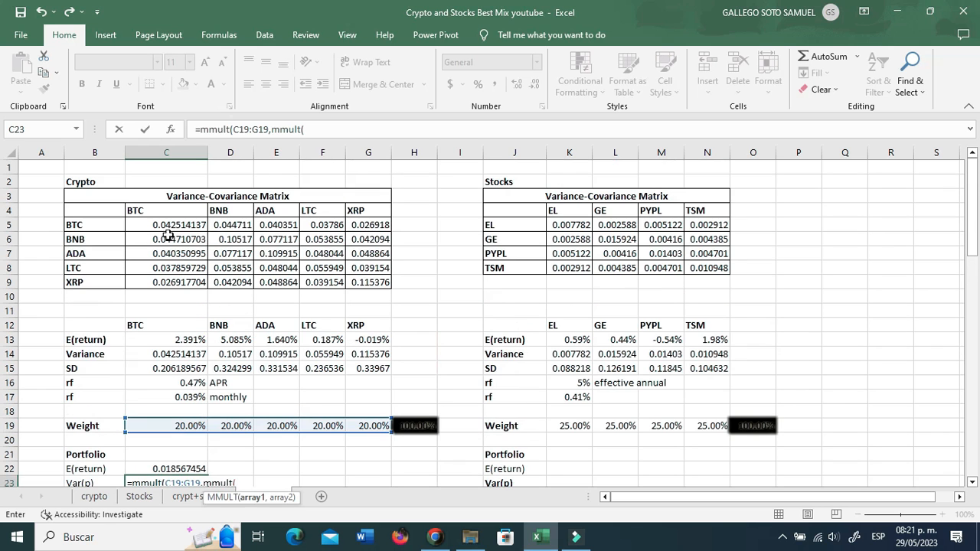
{"action": "left_click_drag", "start_coordinate": [168, 227], "coordinate": [358, 277]}
{"action": "type", "text": ","}
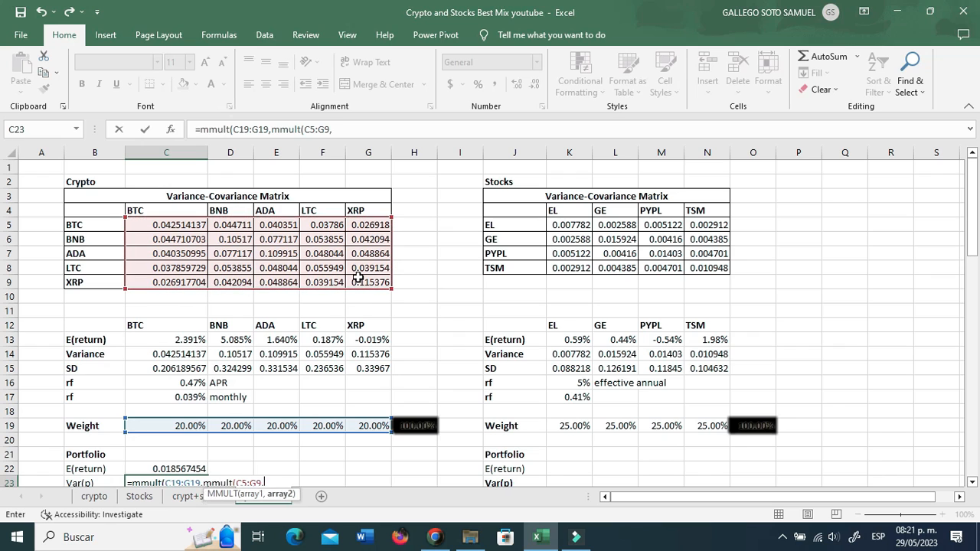
{"action": "type", "text": "tra"}
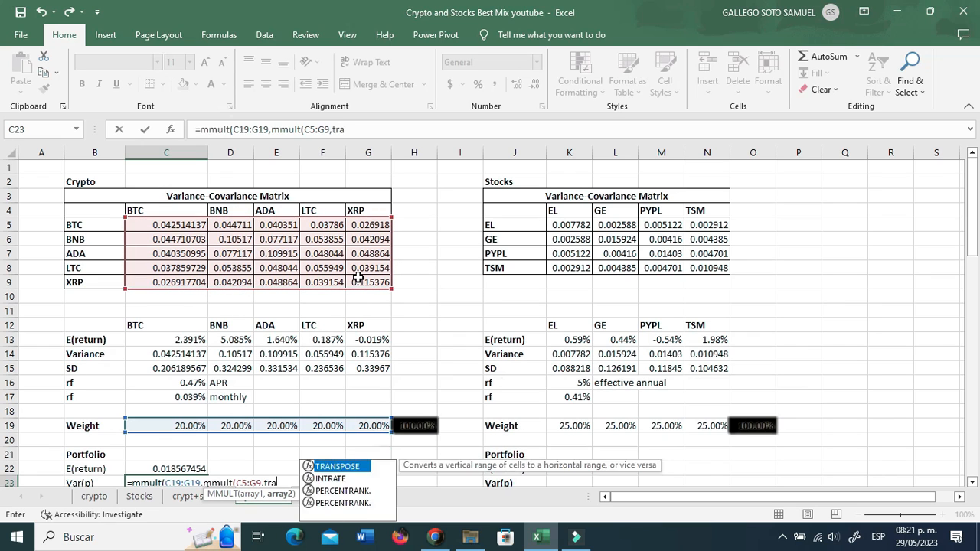
{"action": "type", "text": "nspose("}
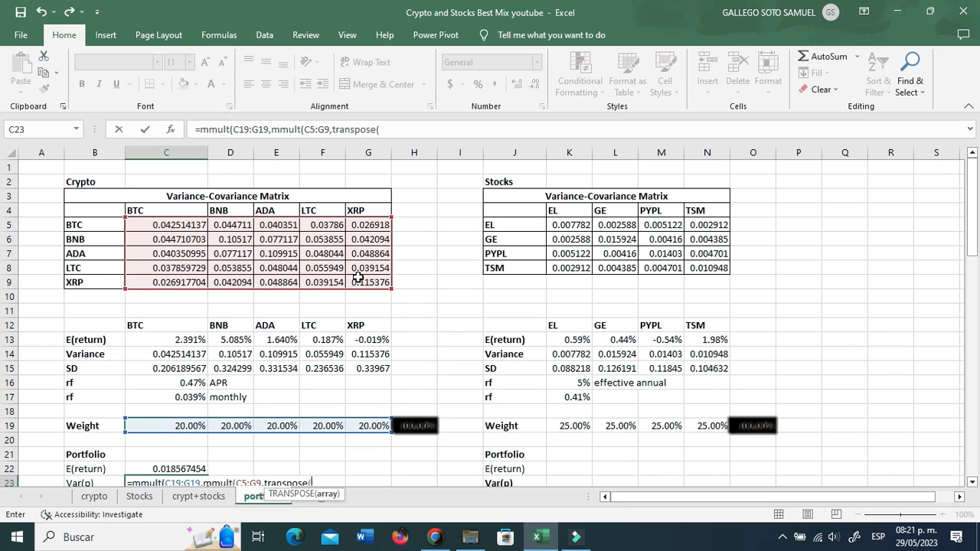
{"action": "left_click_drag", "start_coordinate": [169, 424], "coordinate": [369, 423]}
{"action": "type", "text": "))"}
{"action": "scroll", "coordinate": [352, 422], "scroll_direction": "down", "scroll_amount": 2}
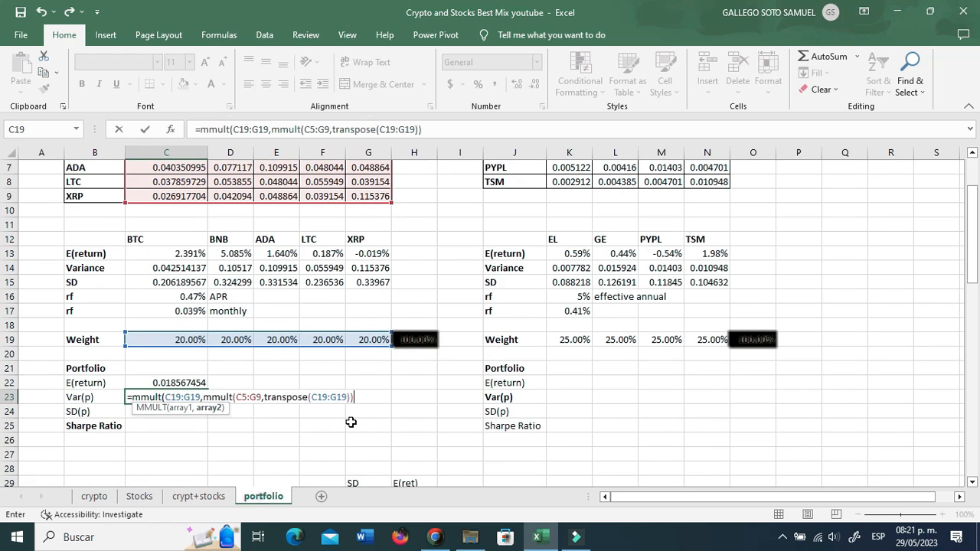
{"action": "type", "text": ")"}
{"action": "key", "text": "ctrl+Return"}
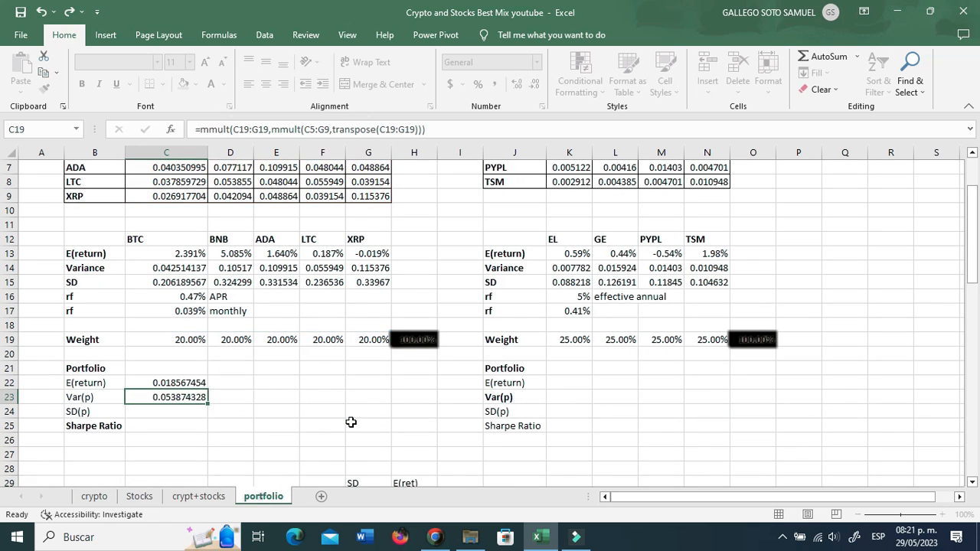
Calculate the crypto portfolio's standard deviation in C24 as C23^0.5.
{"action": "key", "text": "Down"}
{"action": "type", "text": "+"}
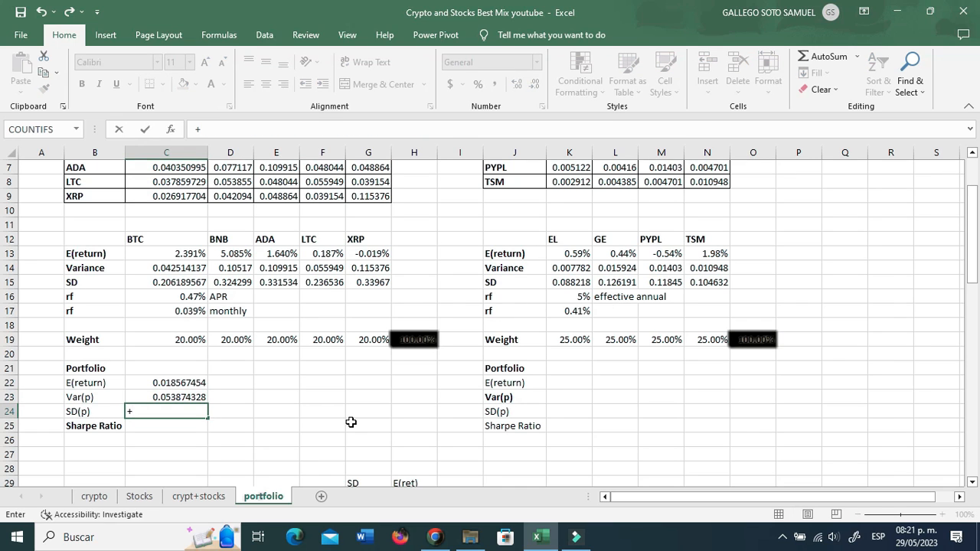
{"action": "key", "text": "Up"}
{"action": "type", "text": "^"}
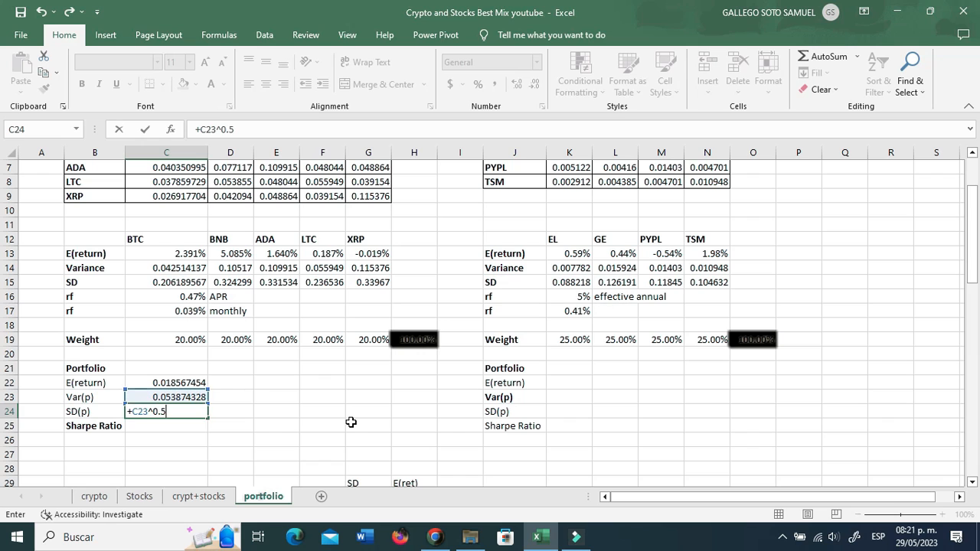
{"action": "key", "text": "Return"}
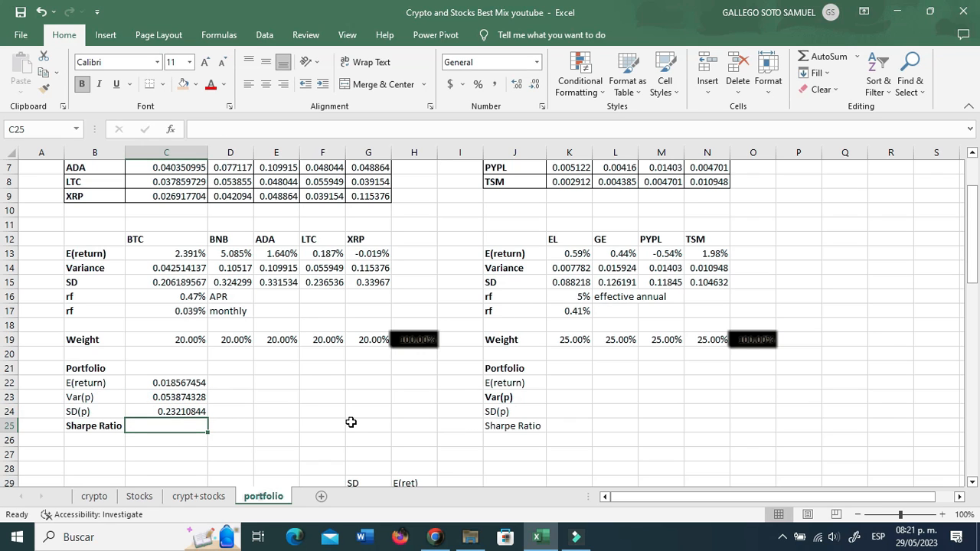
Calculate the crypto portfolio's Sharpe ratio in C25 as (C22-C17)/C24, using the monthly risk-free rate.
{"action": "type", "text": "=("}
{"action": "key", "text": "Up"}
{"action": "key", "text": "Up"}
{"action": "key", "text": "Up"}
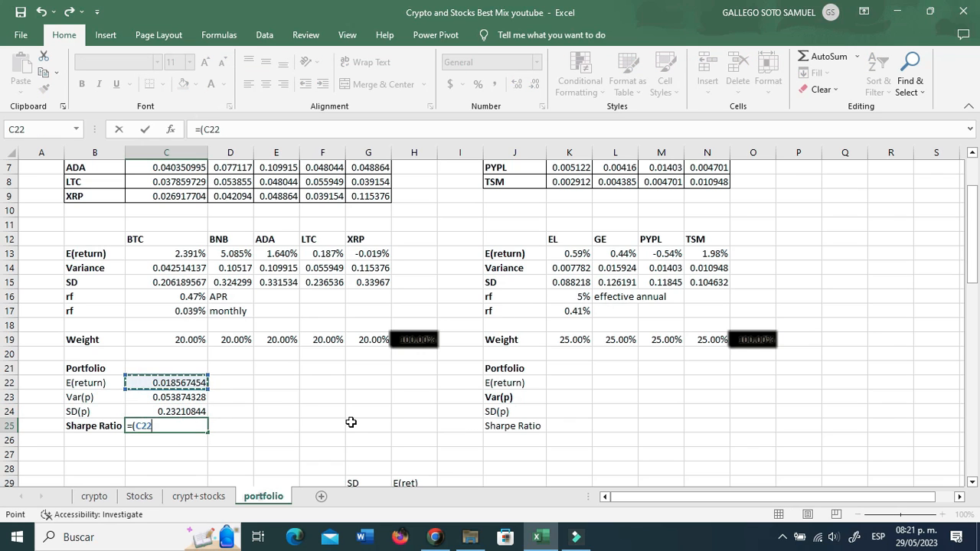
{"action": "type", "text": "-"}
{"action": "key", "text": "Up"}
{"action": "key", "text": "Up"}
{"action": "key", "text": "Up"}
{"action": "key", "text": "Up"}
{"action": "key", "text": "Up"}
{"action": "key", "text": "Up"}
{"action": "key", "text": "Up"}
{"action": "key", "text": "Up"}
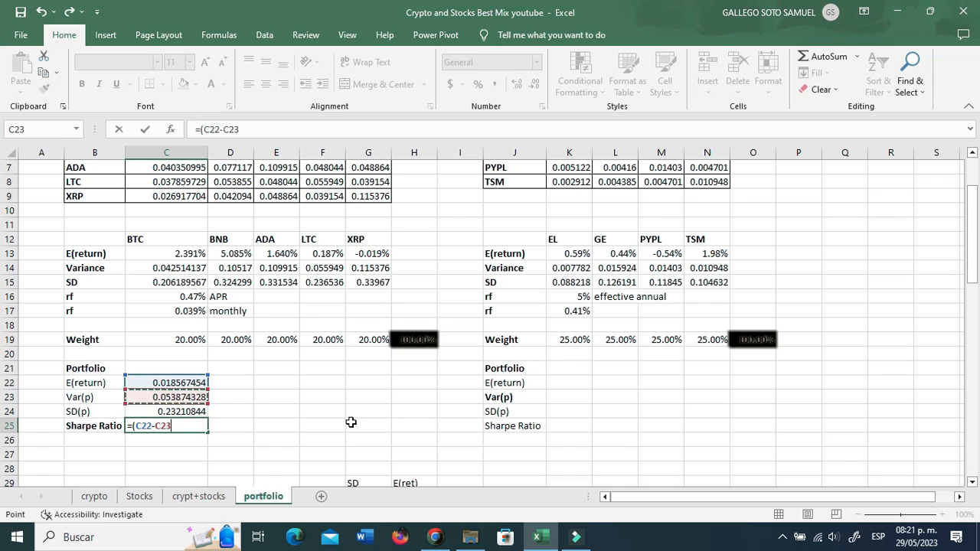
{"action": "type", "text": ")"}
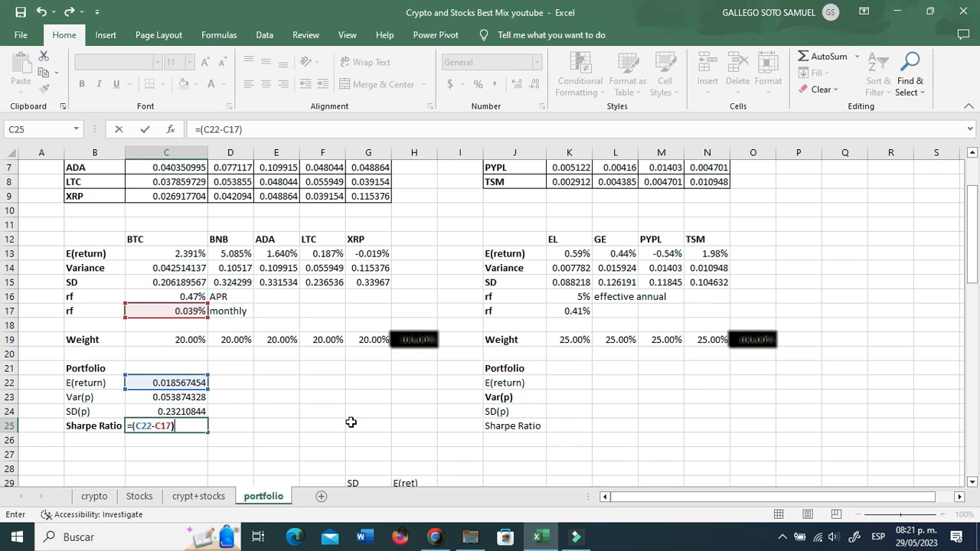
{"action": "type", "text": "/"}
{"action": "key", "text": "Up"}
{"action": "key", "text": "Return"}
{"action": "key", "text": "Up"}
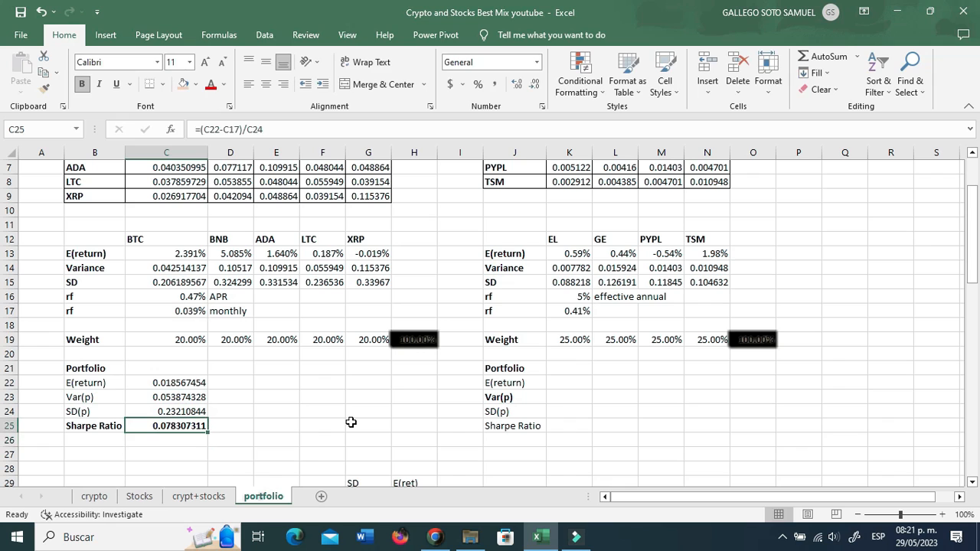
Calculate the stock portfolio's expected return in K22 with SUMPRODUCT of expected returns K13:N13 and weights K19:N19.
{"action": "key", "text": "Right"}
{"action": "key", "text": "Right"}
{"action": "key", "text": "Right"}
{"action": "key", "text": "Up"}
{"action": "key", "text": "Up"}
{"action": "key", "text": "Up"}
{"action": "key", "text": "Right"}
{"action": "key", "text": "Right"}
{"action": "key", "text": "Right"}
{"action": "key", "text": "Right"}
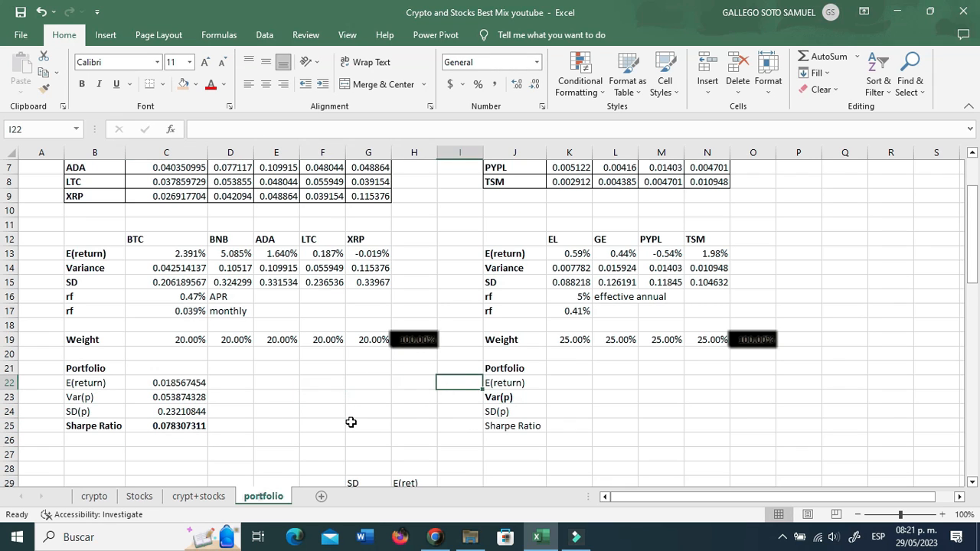
{"action": "key", "text": "Up"}
{"action": "key", "text": "Right"}
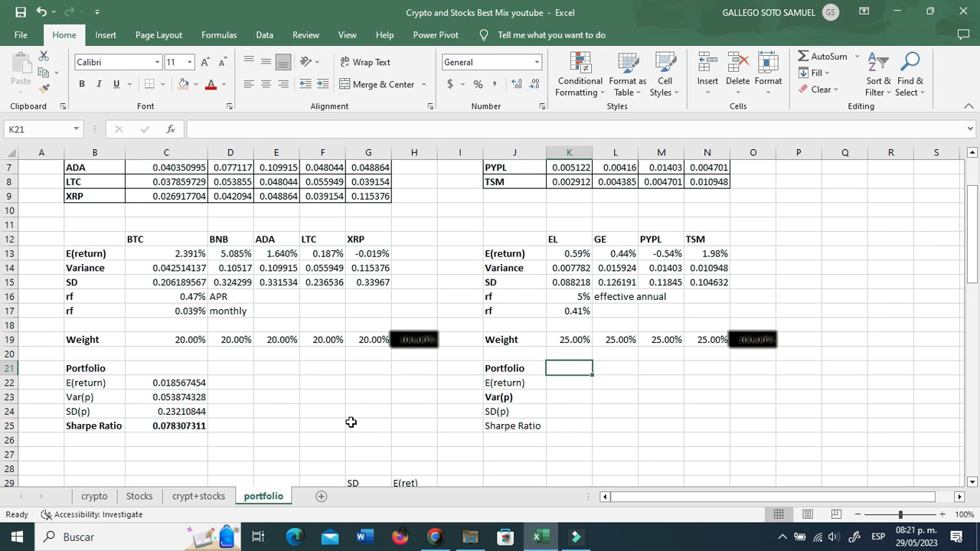
{"action": "key", "text": "Down"}
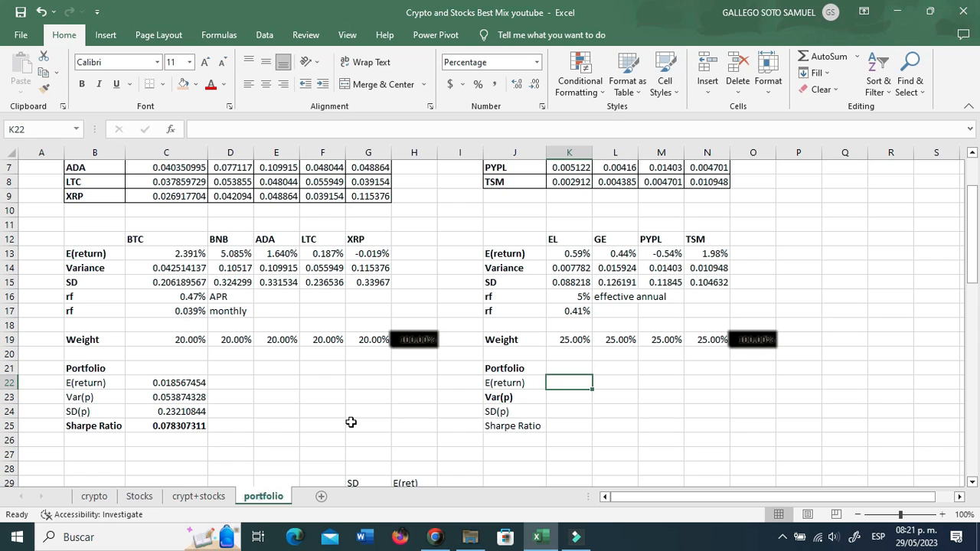
{"action": "type", "text": "=m"}
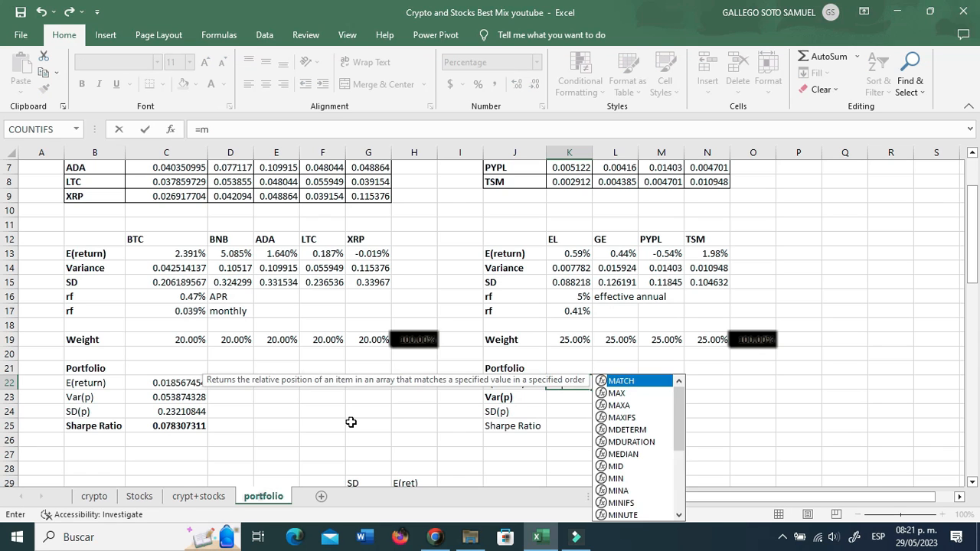
{"action": "key", "text": "BackSpace"}
{"action": "type", "text": "sumproc"}
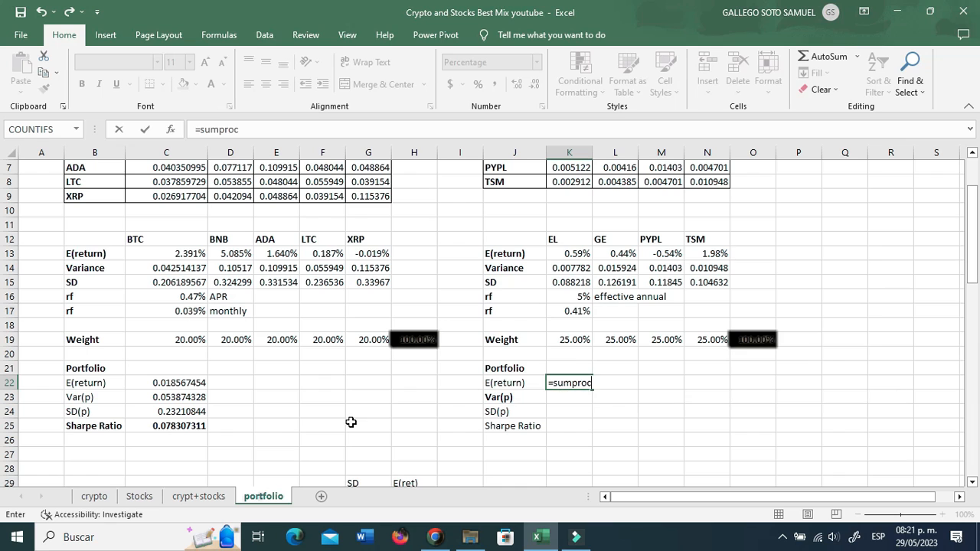
{"action": "type", "text": "u"}
{"action": "key", "text": "BackSpace"}
{"action": "key", "text": "BackSpace"}
{"action": "type", "text": "duct"}
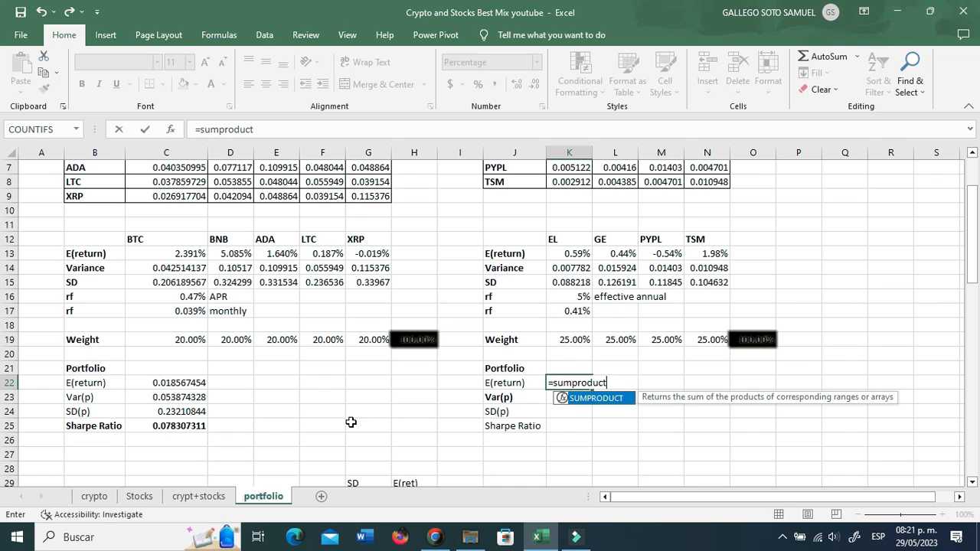
{"action": "type", "text": "("}
{"action": "left_click_drag", "start_coordinate": [575, 255], "coordinate": [713, 254]}
{"action": "type", "text": ","}
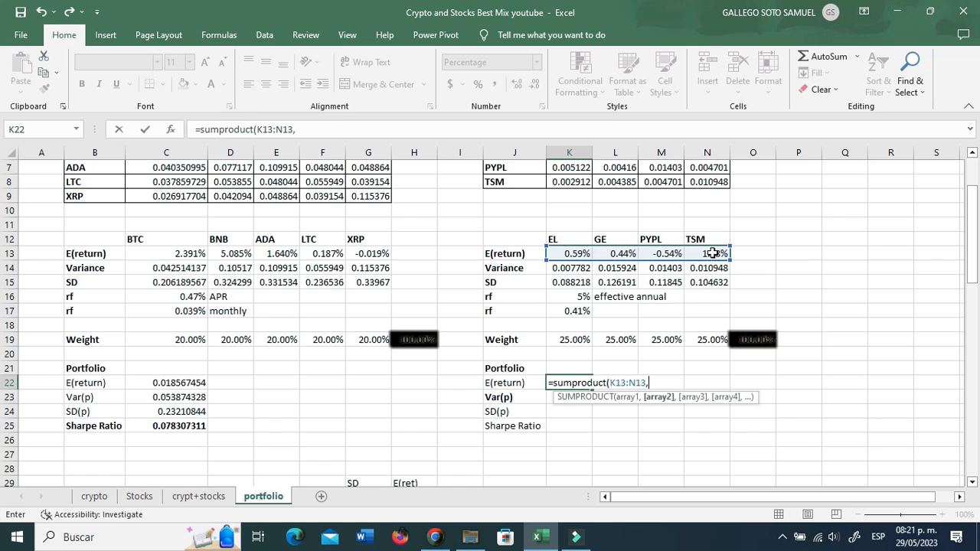
{"action": "left_click_drag", "start_coordinate": [569, 340], "coordinate": [714, 338]}
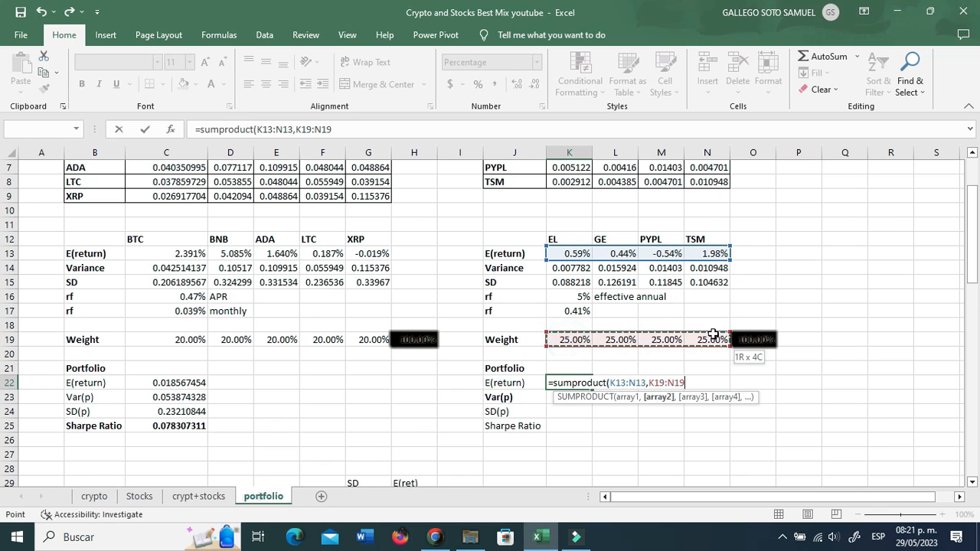
{"action": "type", "text": ")"}
{"action": "key", "text": "Return"}
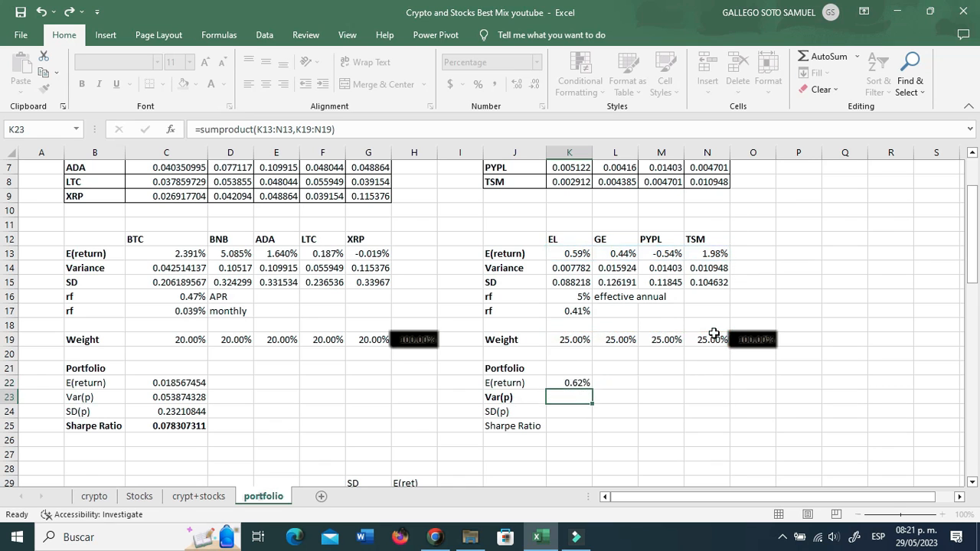
Begin the stock portfolio variance formula in K23 with MMULT of the weights K19:N19 and a nested MMULT.
{"action": "type", "text": "="}
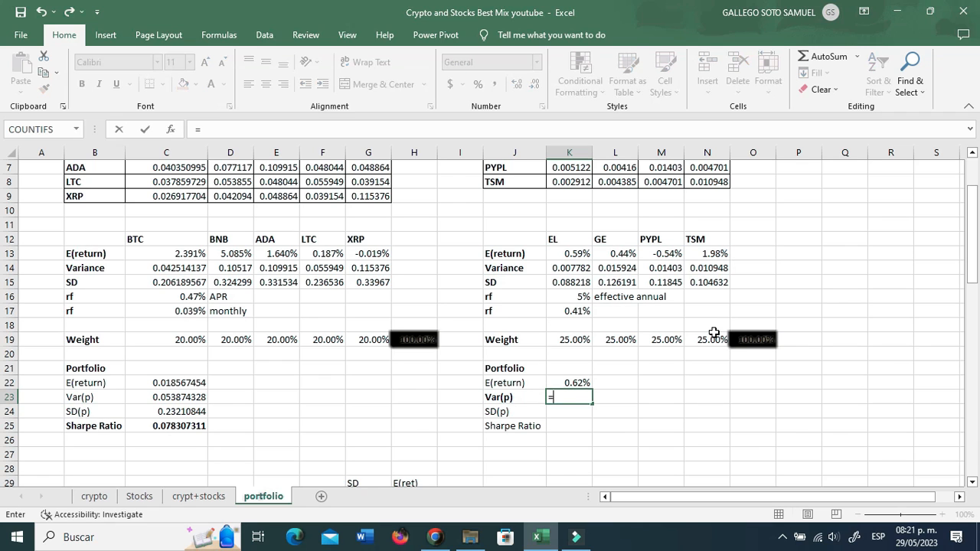
{"action": "type", "text": "mmult("}
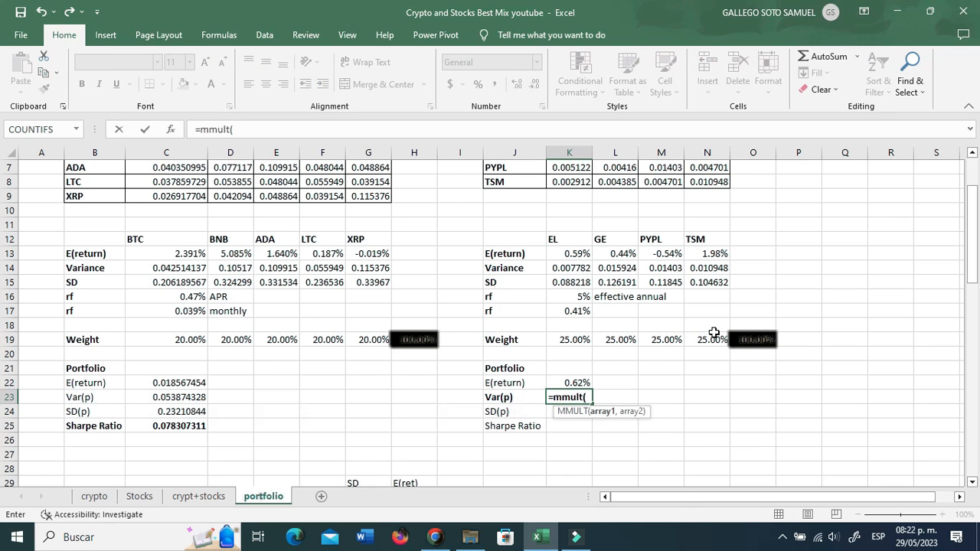
{"action": "left_click_drag", "start_coordinate": [570, 345], "coordinate": [712, 337]}
{"action": "type", "text": ","}
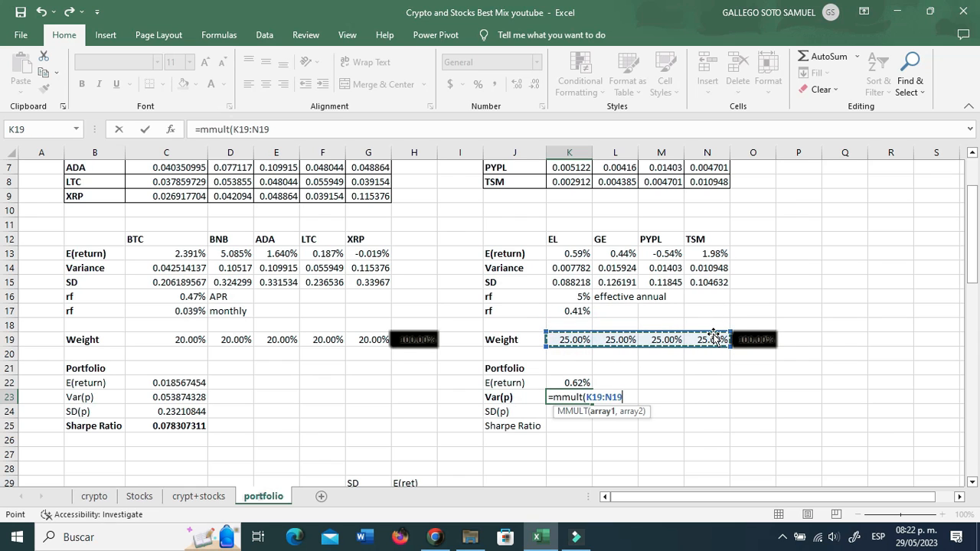
{"action": "type", "text": "mmult("}
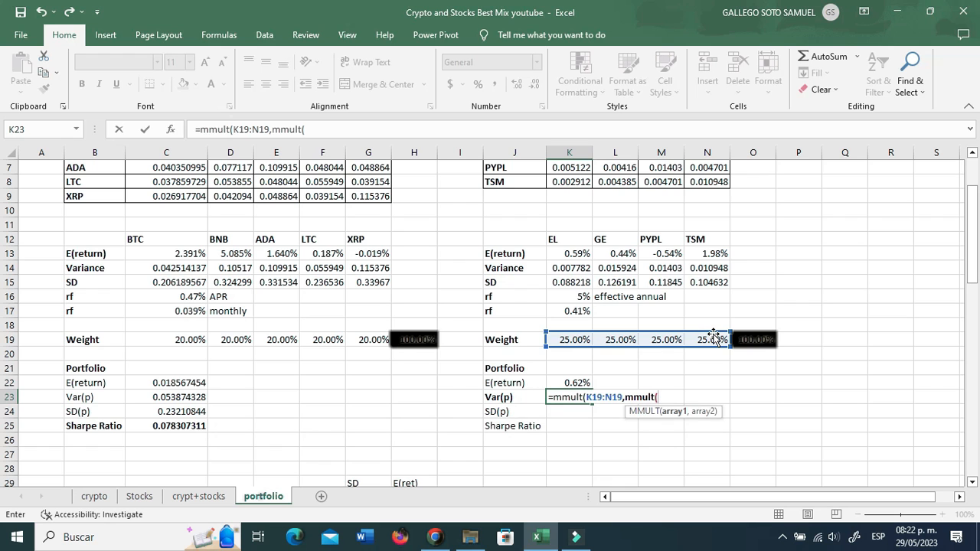
{"action": "scroll", "coordinate": [714, 338], "scroll_direction": "up", "scroll_amount": 2}
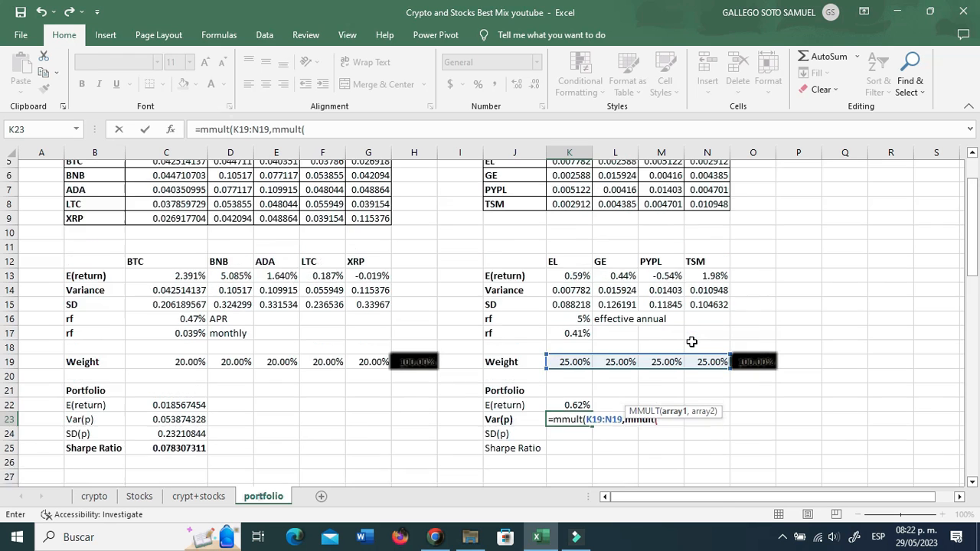
Complete the stock portfolio variance in K23 as the array formula =mmult(K19:N19,mmult(K5:N8,transpose(K19:N19))).
{"action": "type", "text": "("}
{"action": "left_click_drag", "start_coordinate": [579, 225], "coordinate": [724, 266]}
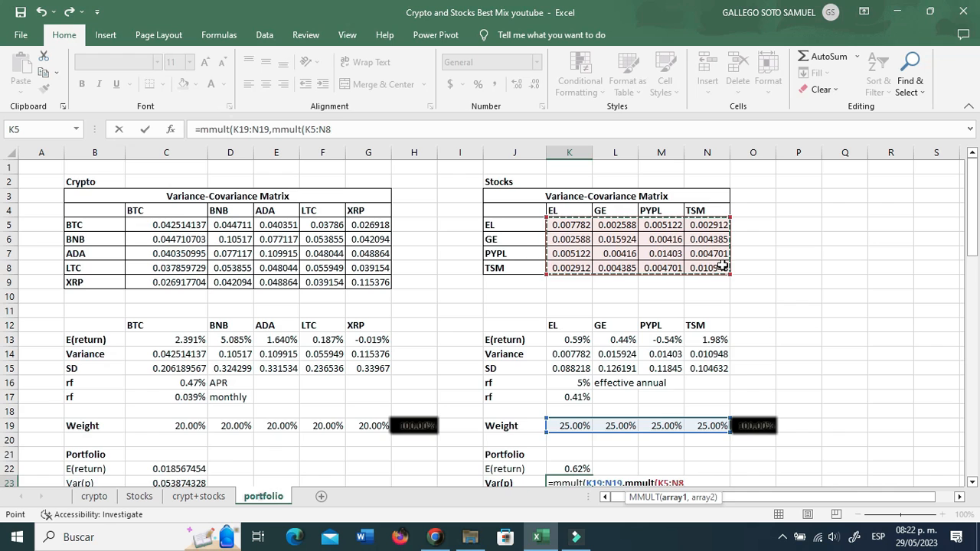
{"action": "scroll", "coordinate": [721, 265], "scroll_direction": "down", "scroll_amount": 1}
{"action": "type", "text": ",transpose("}
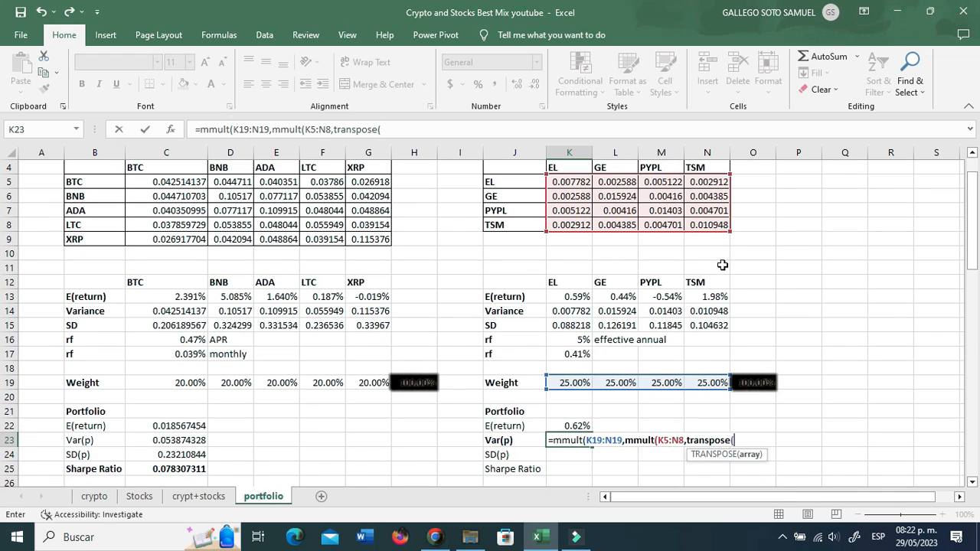
{"action": "left_click_drag", "start_coordinate": [573, 385], "coordinate": [713, 391]}
{"action": "type", "text": "))"}
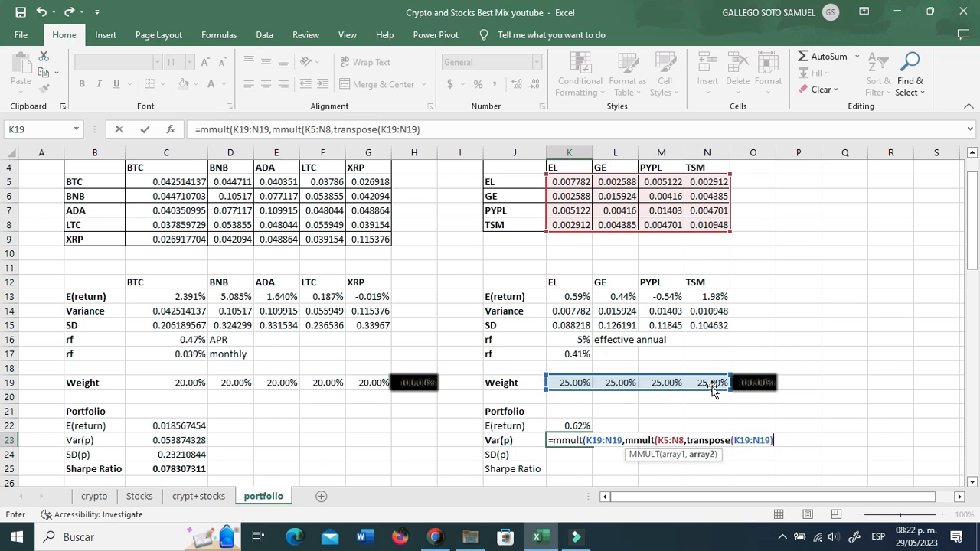
{"action": "type", "text": ")"}
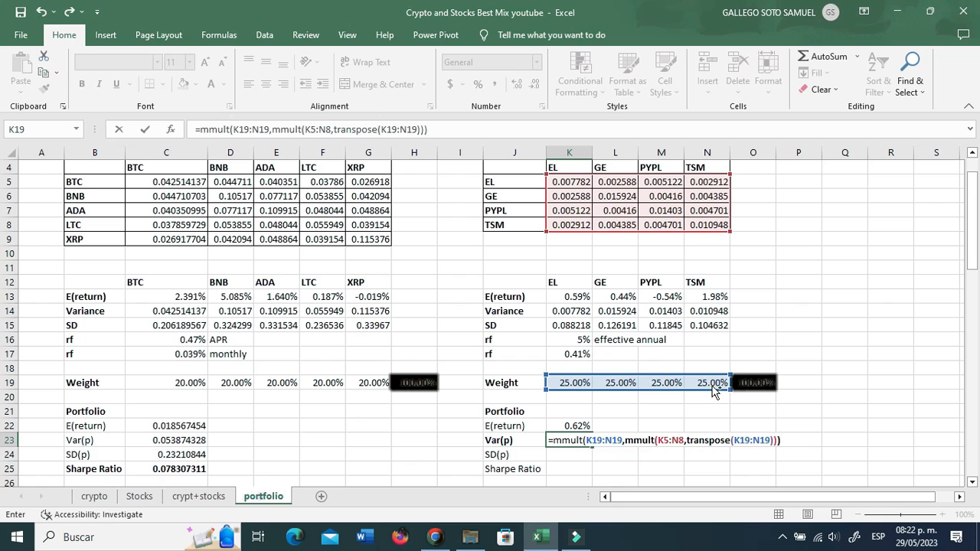
{"action": "key", "text": "ctrl+shift+Return"}
Calculate the stock portfolio's standard deviation in K24 as the variance in K23 raised to 0.5.
{"action": "key", "text": "Down"}
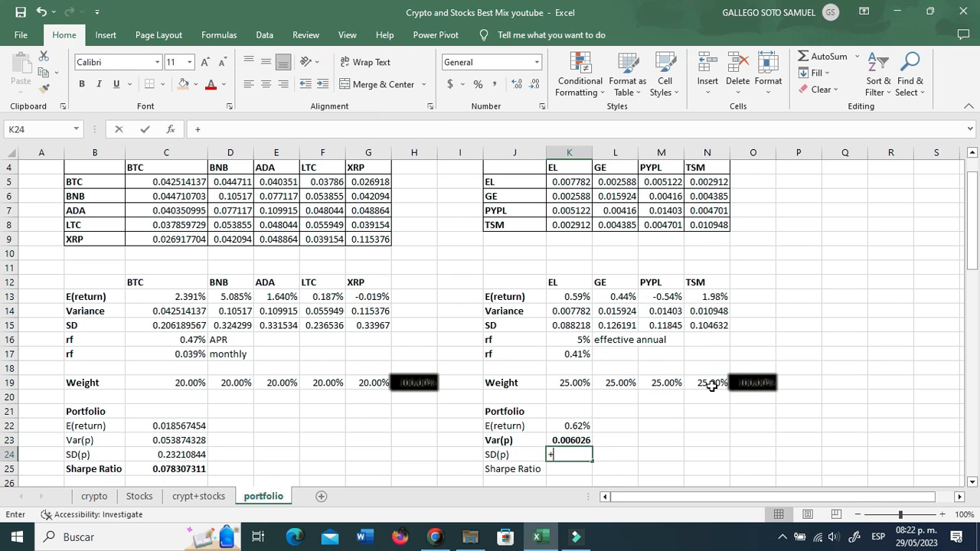
{"action": "type", "text": "+"}
{"action": "key", "text": "Up"}
{"action": "type", "text": "^^0.5"}
{"action": "key", "text": "Return"}
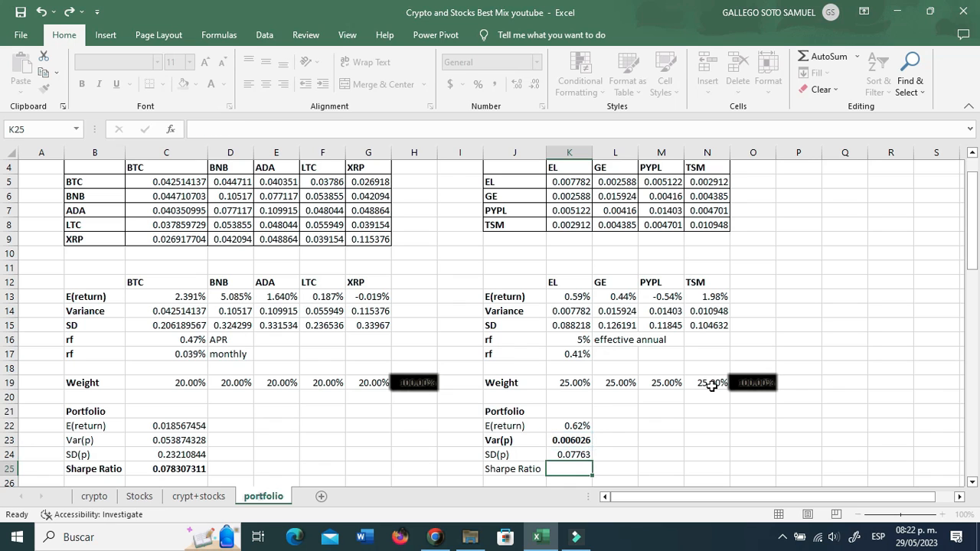
Calculate the stock portfolio's Sharpe ratio in K25 with the formula +(K22-K17)/K24.
{"action": "type", "text": "+"}
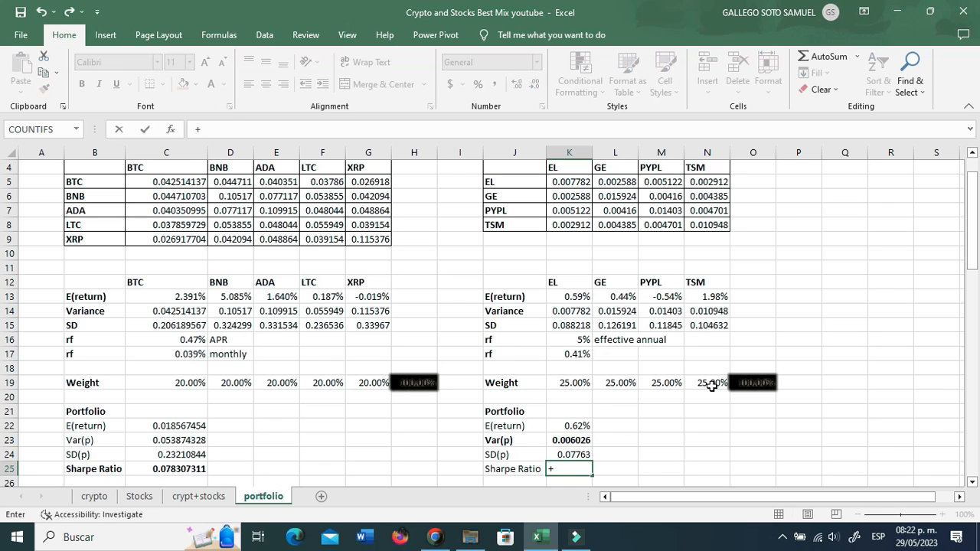
{"action": "type", "text": "("}
{"action": "key", "text": "Up"}
{"action": "key", "text": "Up"}
{"action": "key", "text": "Up"}
{"action": "key", "text": "Up"}
{"action": "key", "text": "Up"}
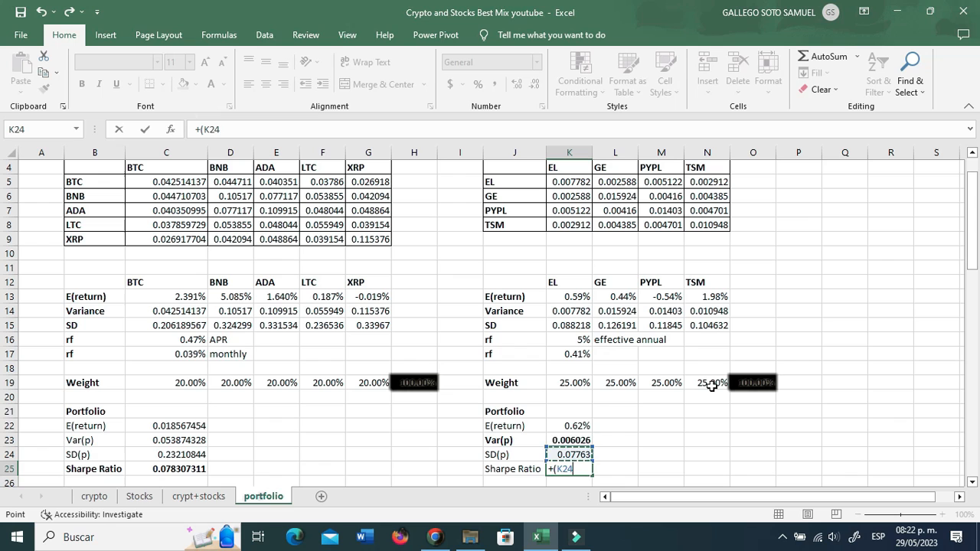
{"action": "key", "text": "Down"}
{"action": "key", "text": "Down"}
{"action": "key", "text": "Down"}
{"action": "key", "text": "Up"}
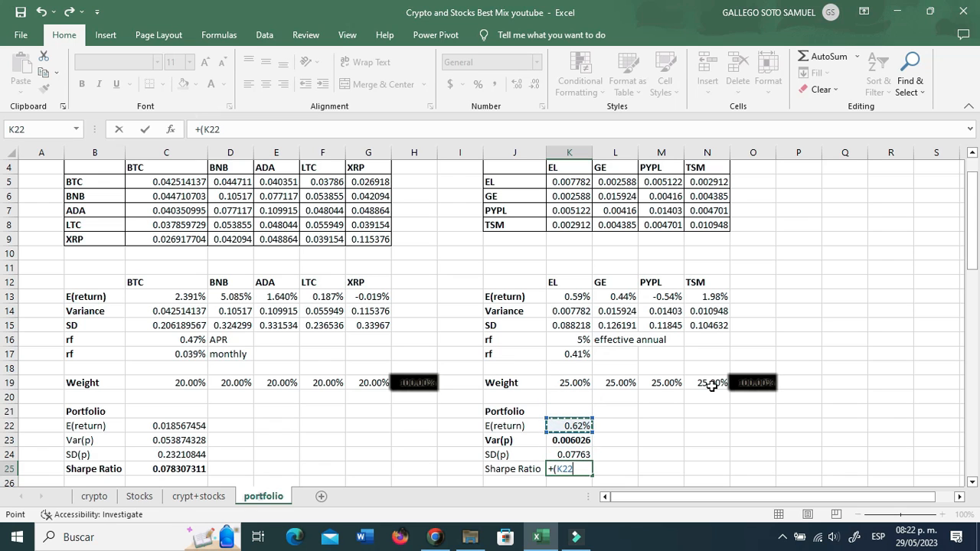
{"action": "type", "text": "-"}
{"action": "key", "text": "Up"}
{"action": "key", "text": "Up"}
{"action": "key", "text": "Up"}
{"action": "key", "text": "Up"}
{"action": "key", "text": "Up"}
{"action": "key", "text": "Up"}
{"action": "key", "text": "Up"}
{"action": "key", "text": "Up"}
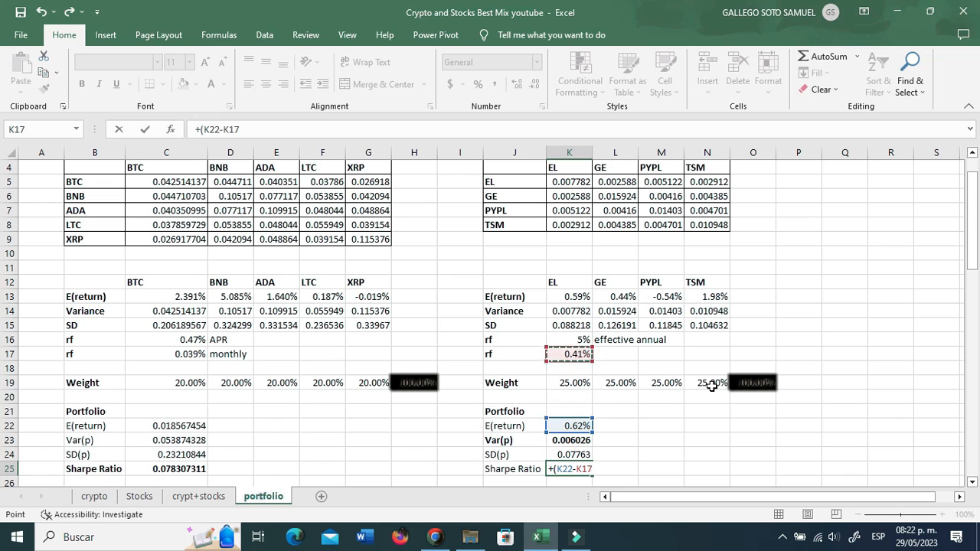
{"action": "type", "text": ")/"}
{"action": "key", "text": "Up"}
{"action": "key", "text": "Return"}
{"action": "key", "text": "Up"}
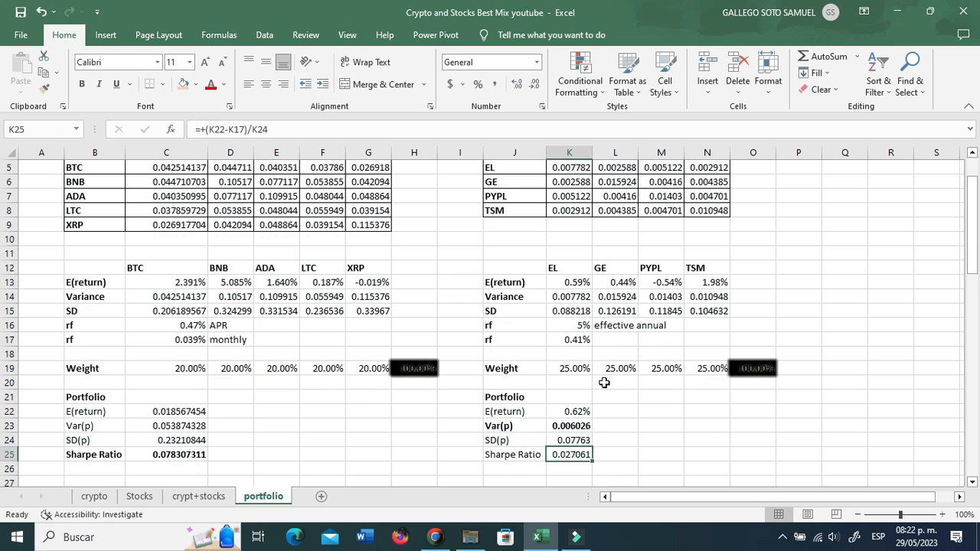
{"action": "scroll", "coordinate": [604, 383], "scroll_direction": "down", "scroll_amount": 2}
{"action": "left_click", "coordinate": [276, 396]}
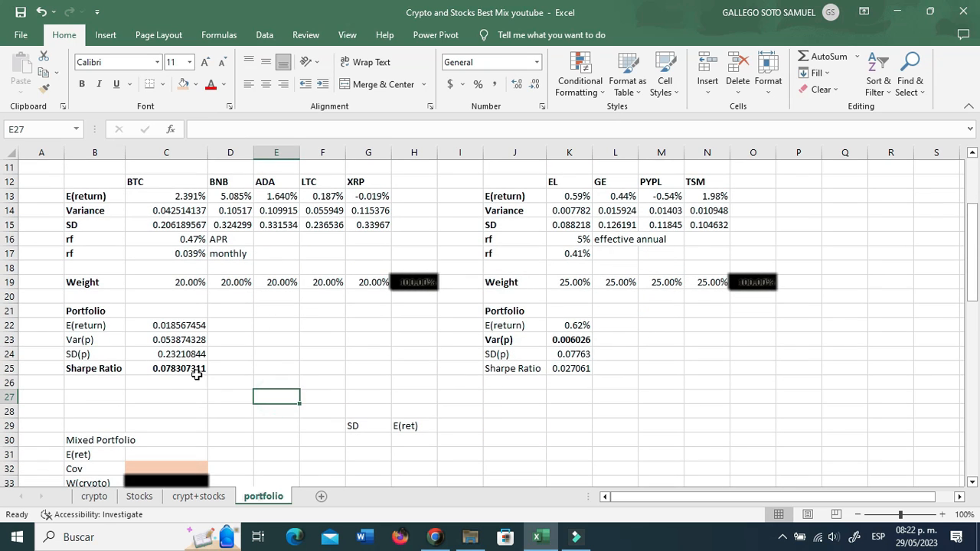
{"action": "scroll", "coordinate": [256, 383], "scroll_direction": "down", "scroll_amount": 1}
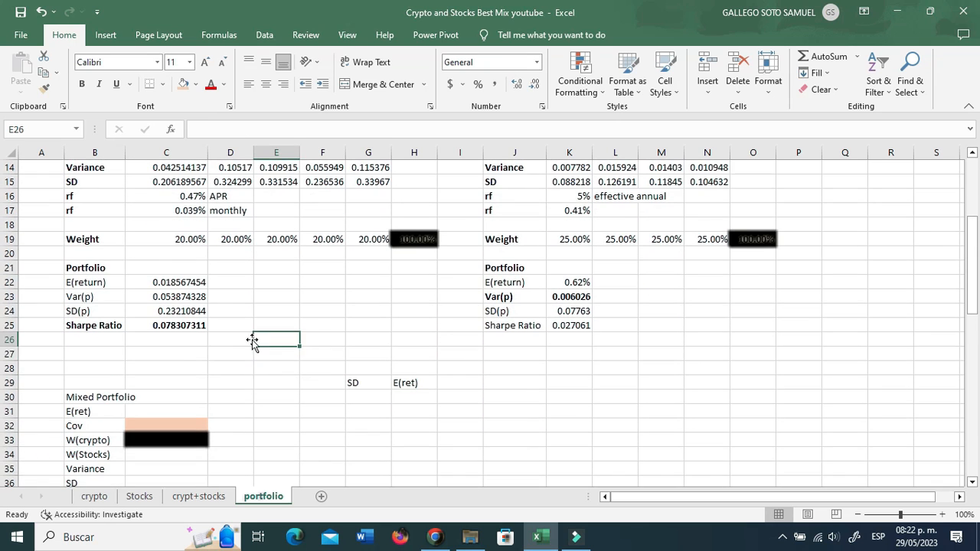
{"action": "left_click", "coordinate": [246, 312]}
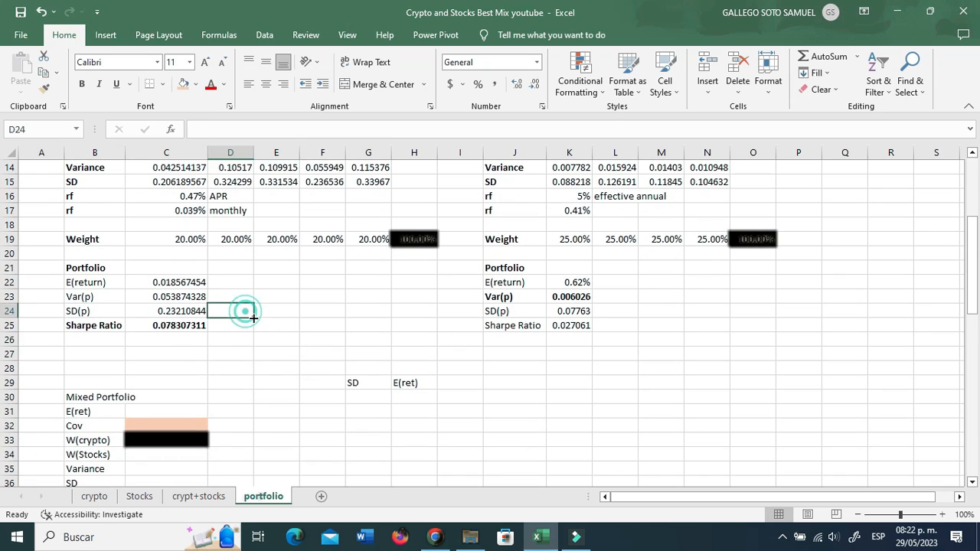
{"action": "left_click", "coordinate": [195, 285]}
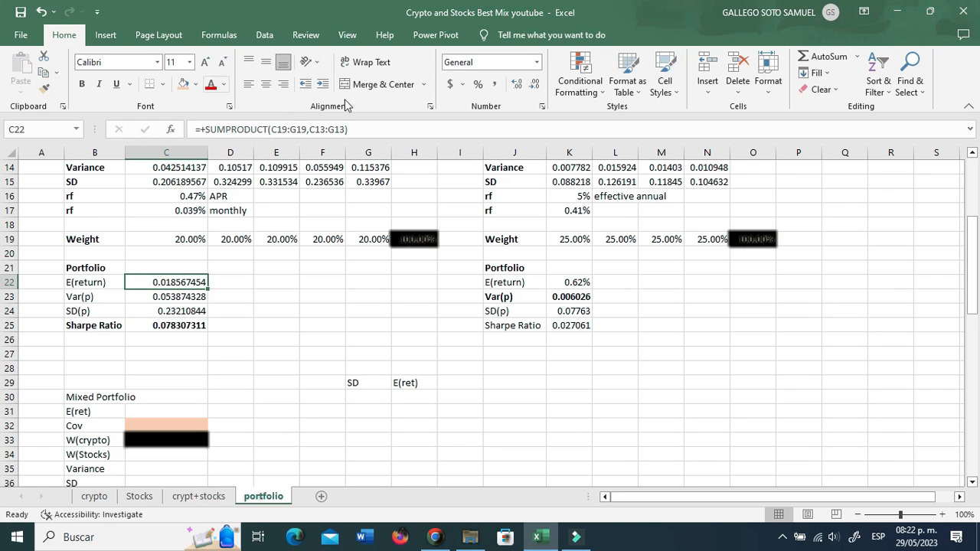
{"action": "left_click", "coordinate": [977, 536]}
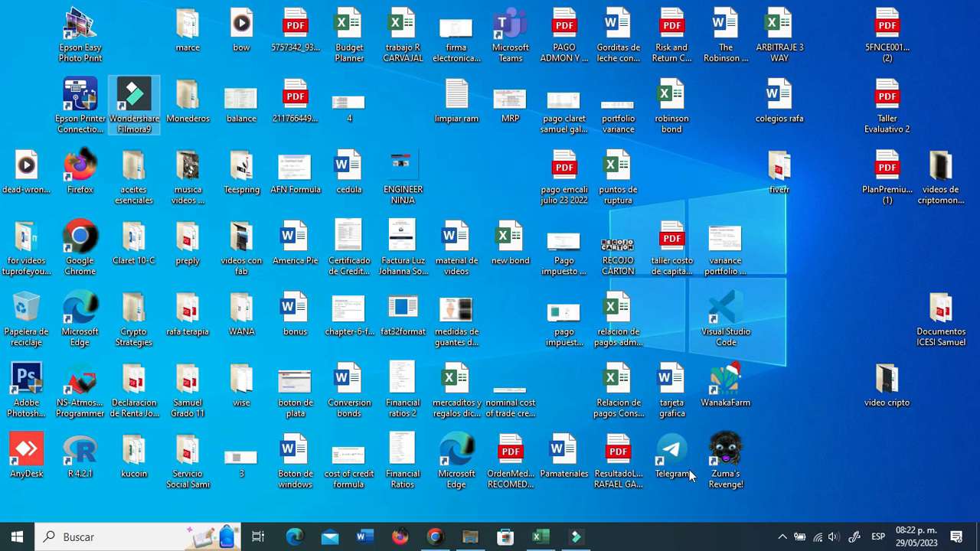
{"action": "left_click", "coordinate": [541, 537]}
{"action": "left_click", "coordinate": [244, 309]}
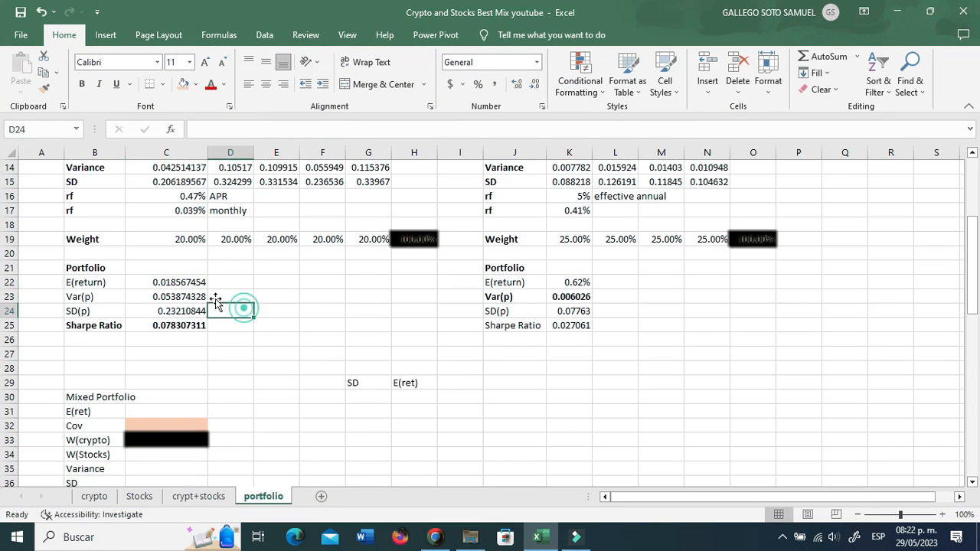
Format the crypto portfolio's expected return in C22 as a percentage with two decimal places.
{"action": "left_click", "coordinate": [193, 281]}
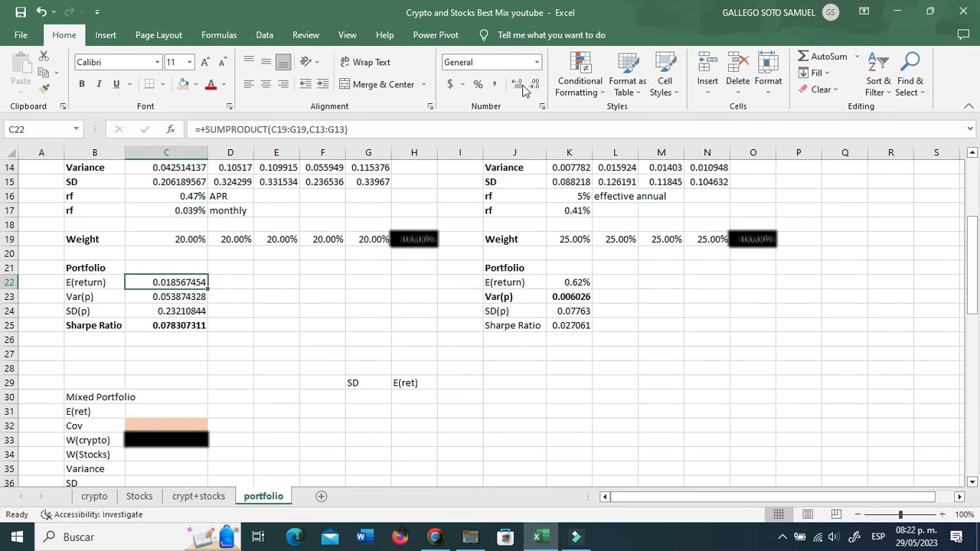
{"action": "left_click", "coordinate": [478, 84]}
{"action": "left_click", "coordinate": [518, 84]}
{"action": "left_click", "coordinate": [518, 84]}
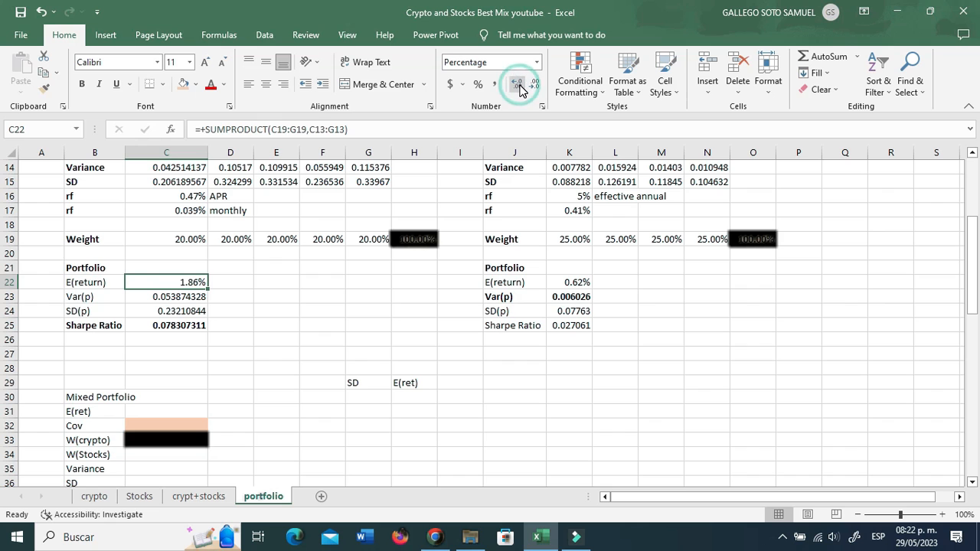
Compare the expected return, standard deviation and Sharpe ratio of the crypto and stock portfolios, and review the stock tickers in row 12.
{"action": "scroll", "coordinate": [359, 323], "scroll_direction": "up", "scroll_amount": 1}
{"action": "left_click", "coordinate": [359, 324]}
{"action": "left_click", "coordinate": [173, 324]}
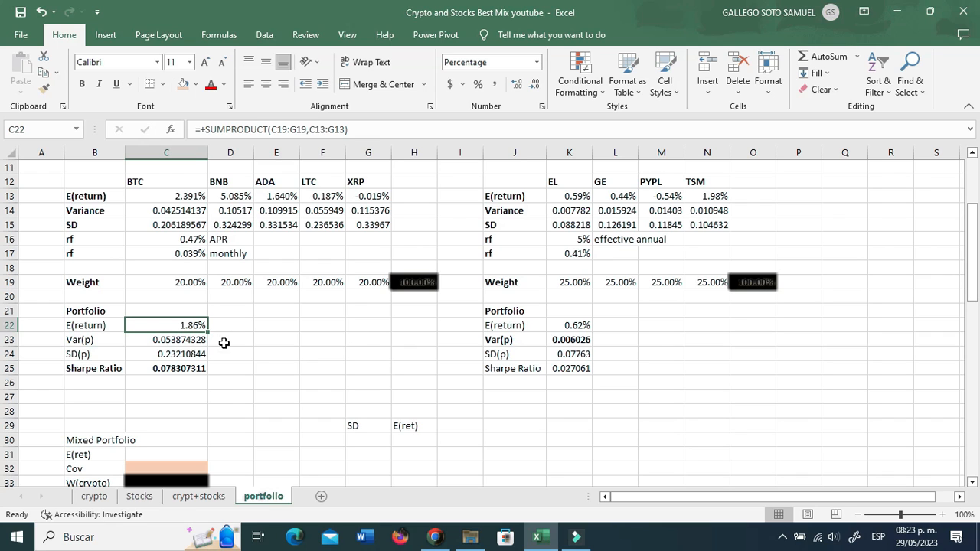
{"action": "left_click", "coordinate": [179, 369]}
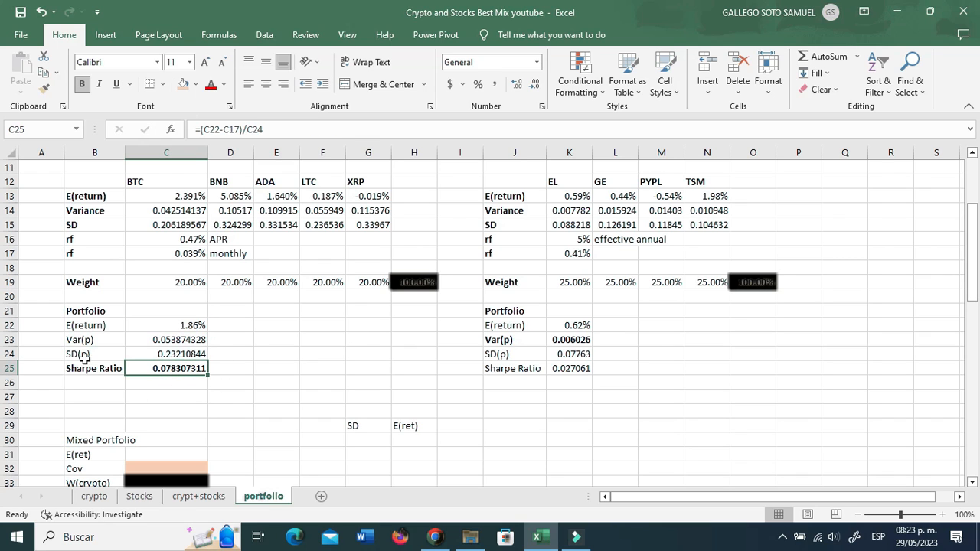
{"action": "left_click", "coordinate": [582, 369]}
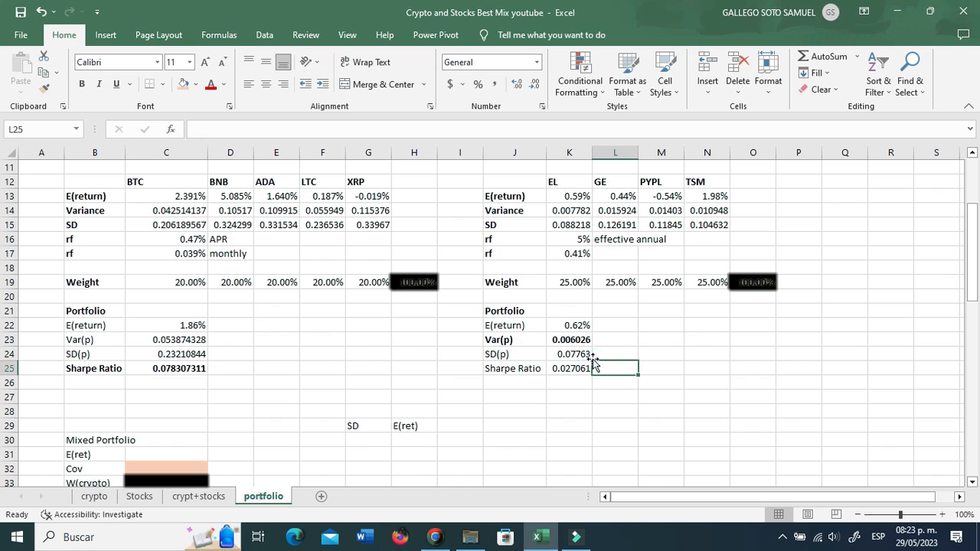
{"action": "left_click", "coordinate": [570, 353]}
{"action": "left_click", "coordinate": [182, 353]}
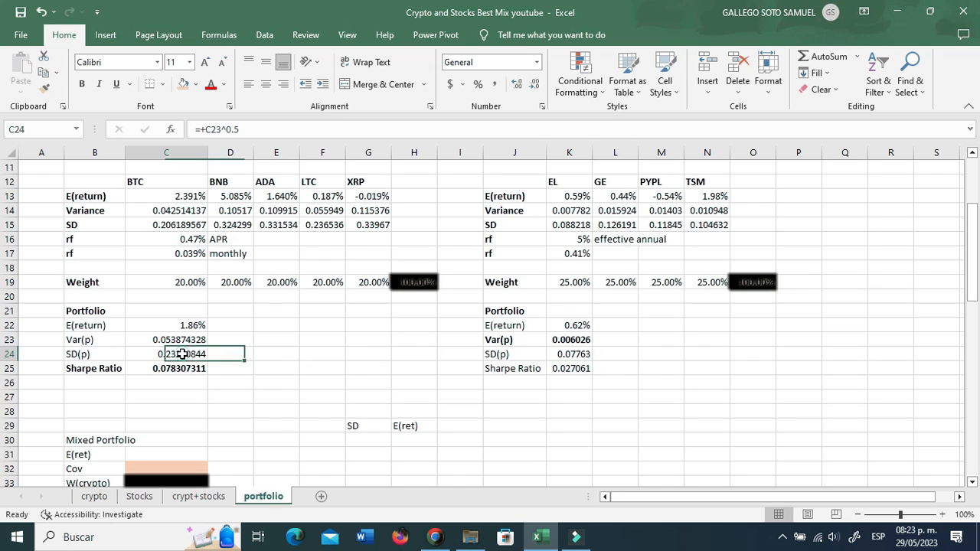
{"action": "left_click", "coordinate": [95, 356]}
{"action": "left_click", "coordinate": [163, 355]}
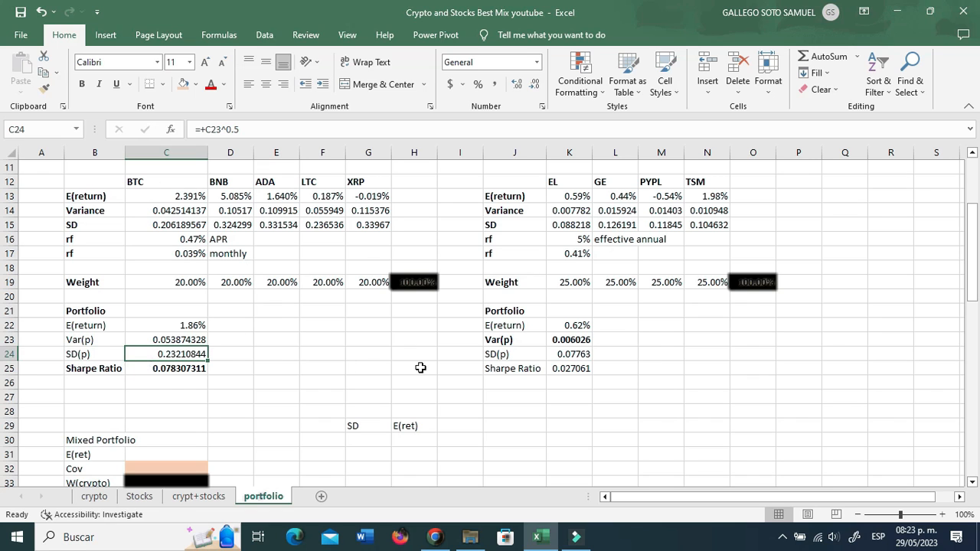
{"action": "left_click", "coordinate": [564, 356]}
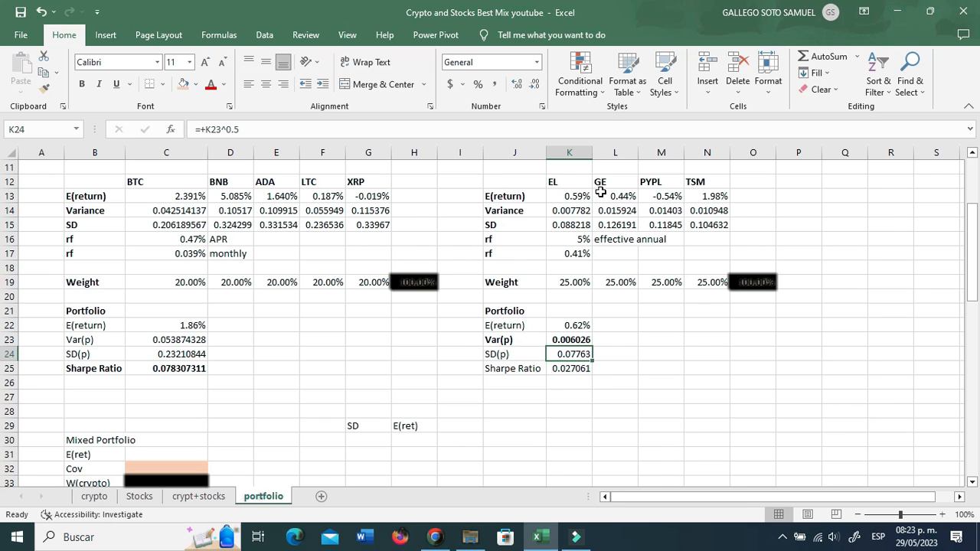
{"action": "scroll", "coordinate": [601, 191], "scroll_direction": "up", "scroll_amount": 2}
{"action": "left_click", "coordinate": [566, 268]}
{"action": "left_click", "coordinate": [602, 268]}
{"action": "left_click", "coordinate": [655, 268]}
{"action": "left_click", "coordinate": [698, 268]}
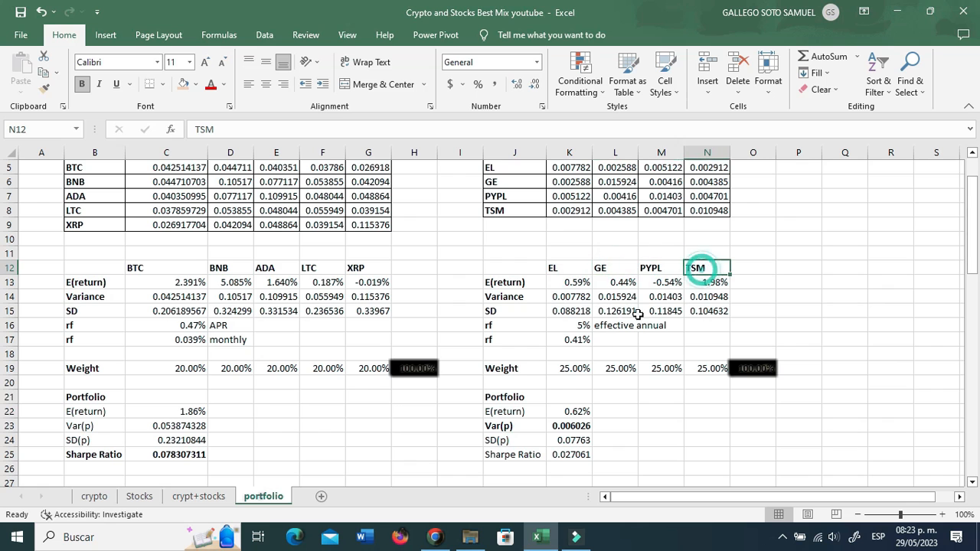
{"action": "scroll", "coordinate": [638, 314], "scroll_direction": "down", "scroll_amount": 2}
{"action": "left_click", "coordinate": [403, 396]}
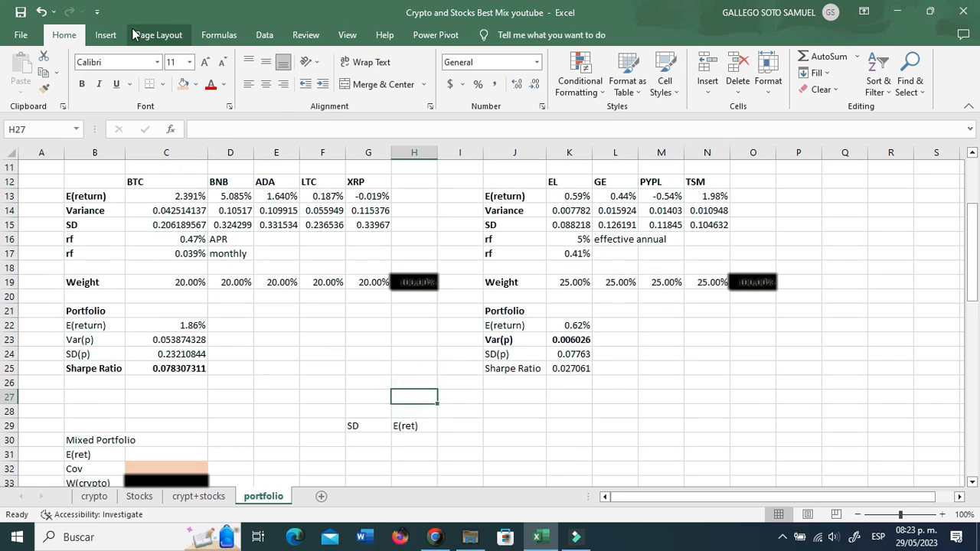
Open Solver and reset all of its previous parameters.
{"action": "left_click", "coordinate": [264, 35]}
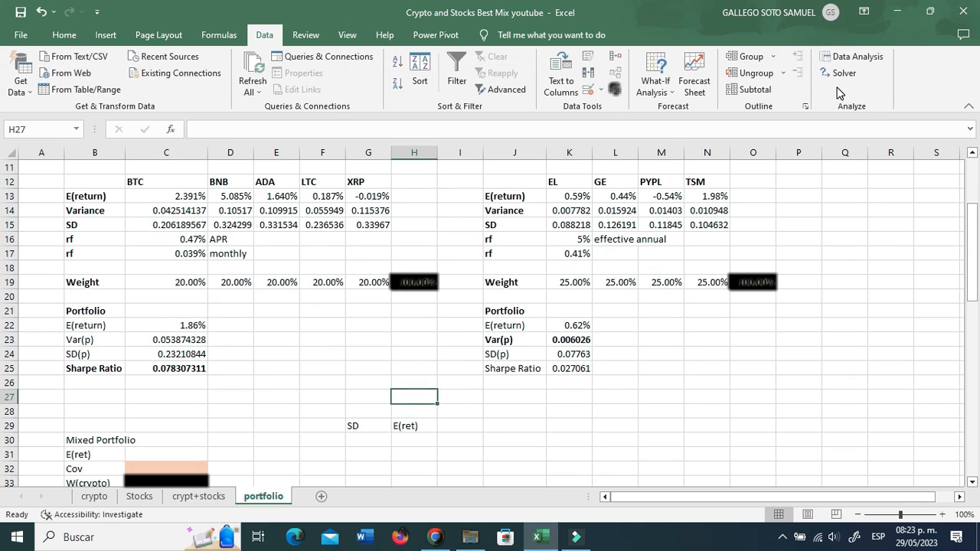
{"action": "left_click", "coordinate": [844, 74]}
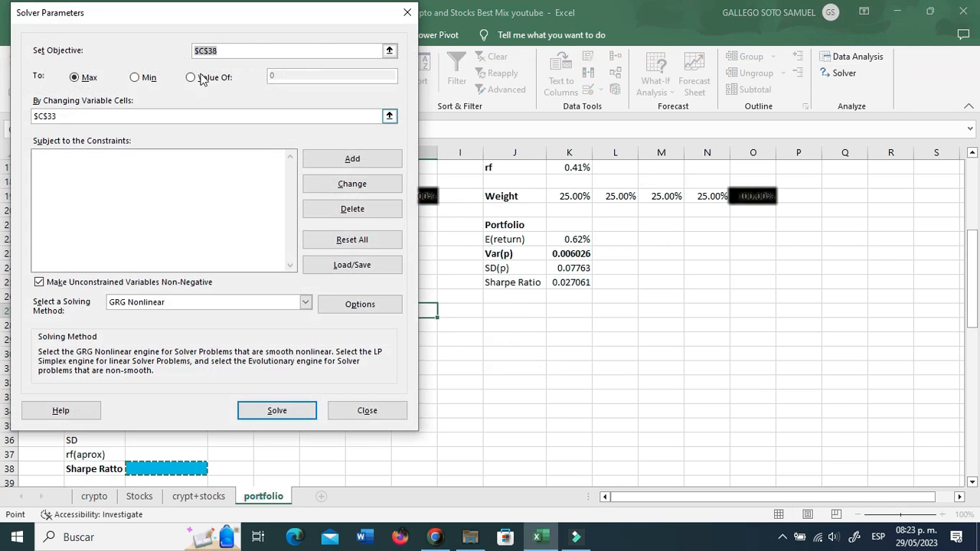
{"action": "left_click", "coordinate": [360, 241]}
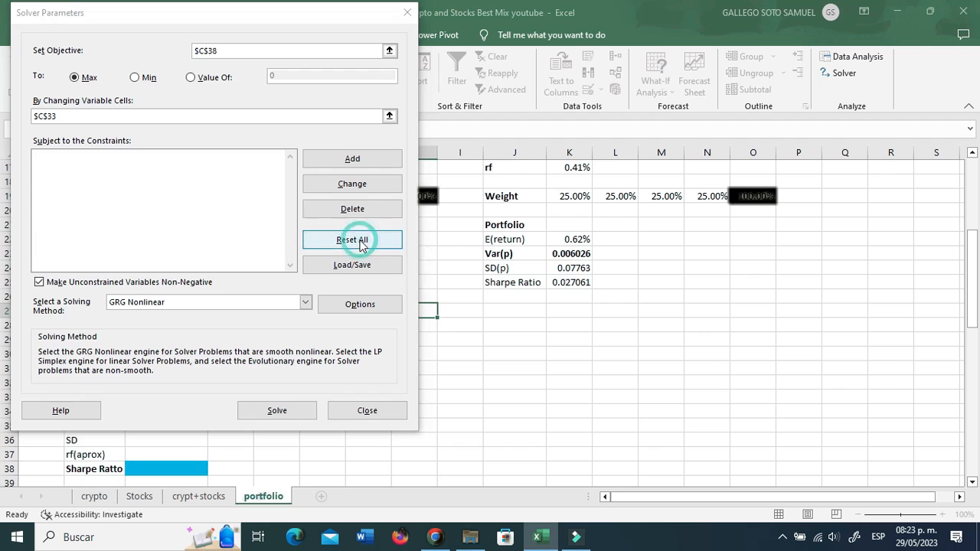
{"action": "left_click", "coordinate": [508, 320]}
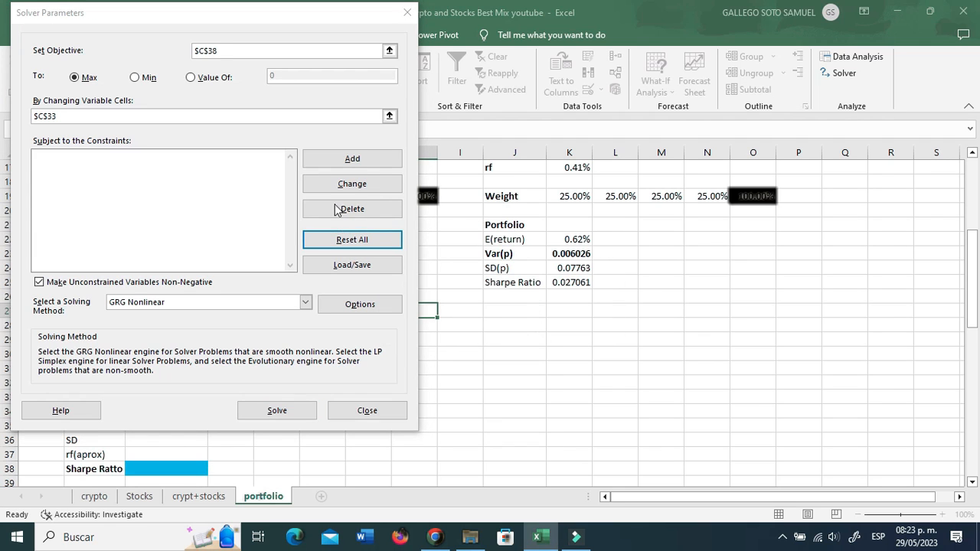
Set the Solver objective to the crypto portfolio's Sharpe ratio in cell C25.
{"action": "left_click", "coordinate": [389, 51]}
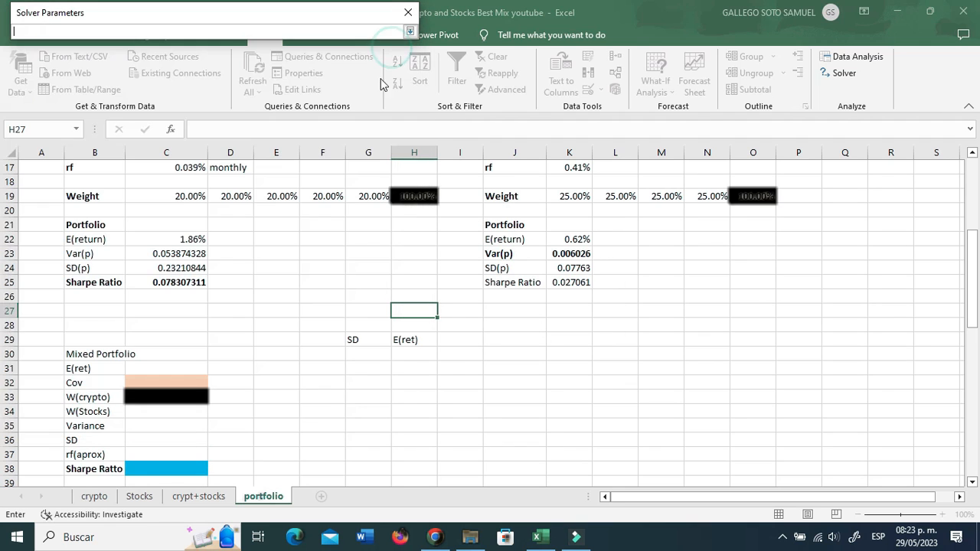
{"action": "left_click", "coordinate": [175, 282]}
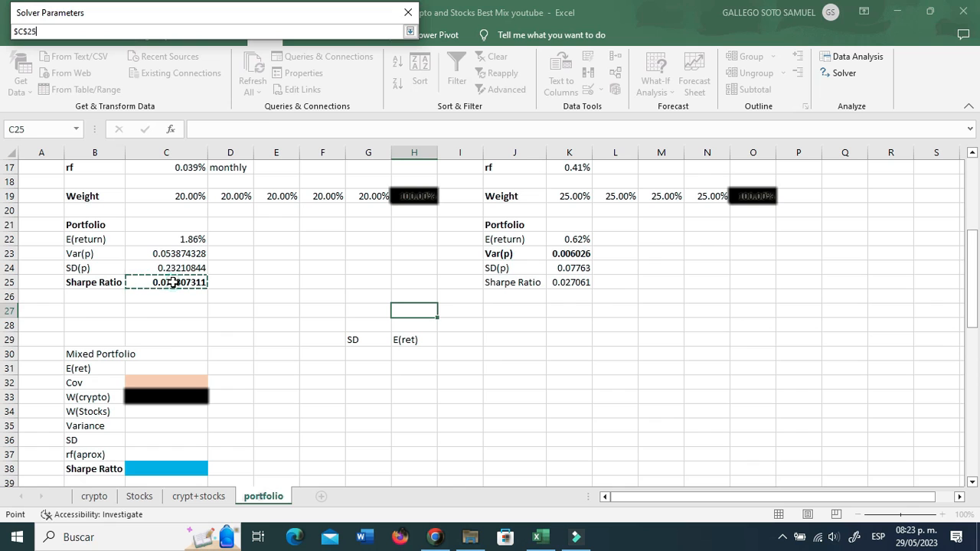
{"action": "left_click", "coordinate": [409, 32]}
Set the Solver's changing variable cells to the crypto weights in C19:G19.
{"action": "left_click", "coordinate": [207, 117]}
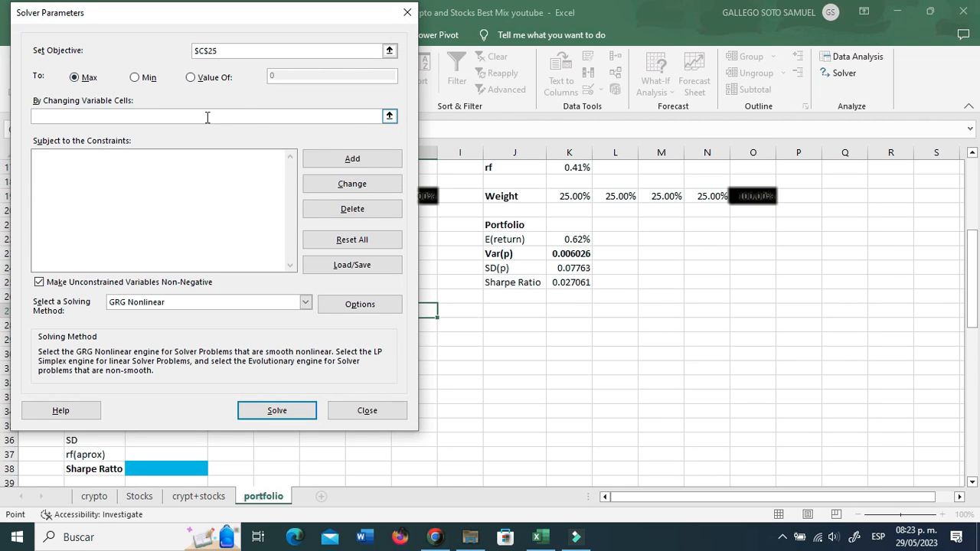
{"action": "left_click", "coordinate": [389, 115]}
{"action": "scroll", "coordinate": [286, 235], "scroll_direction": "up", "scroll_amount": 1}
{"action": "left_click", "coordinate": [188, 239]}
{"action": "left_click_drag", "start_coordinate": [220, 238], "coordinate": [373, 236]}
{"action": "left_click", "coordinate": [409, 31]}
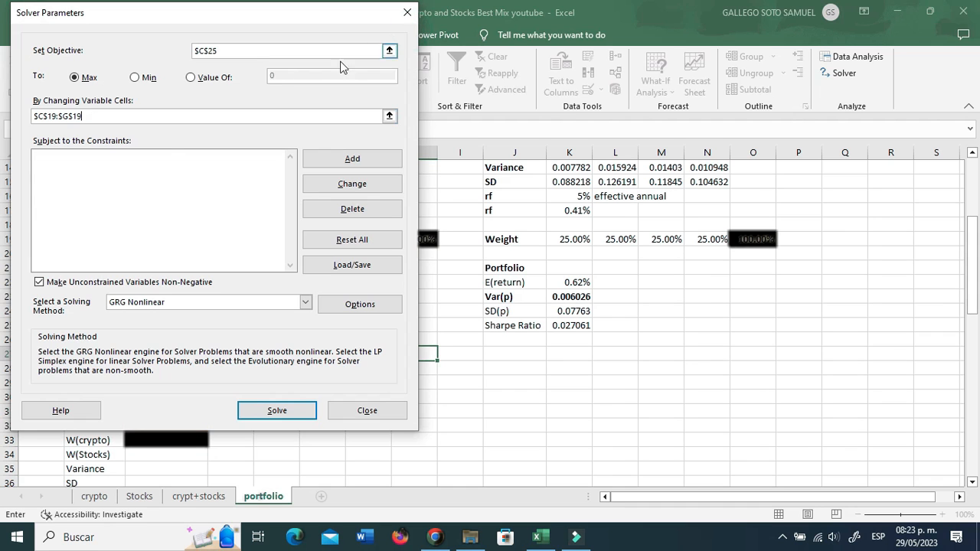
Add a Solver constraint requiring the crypto weight total in H19 to equal 100%.
{"action": "left_click", "coordinate": [365, 162]}
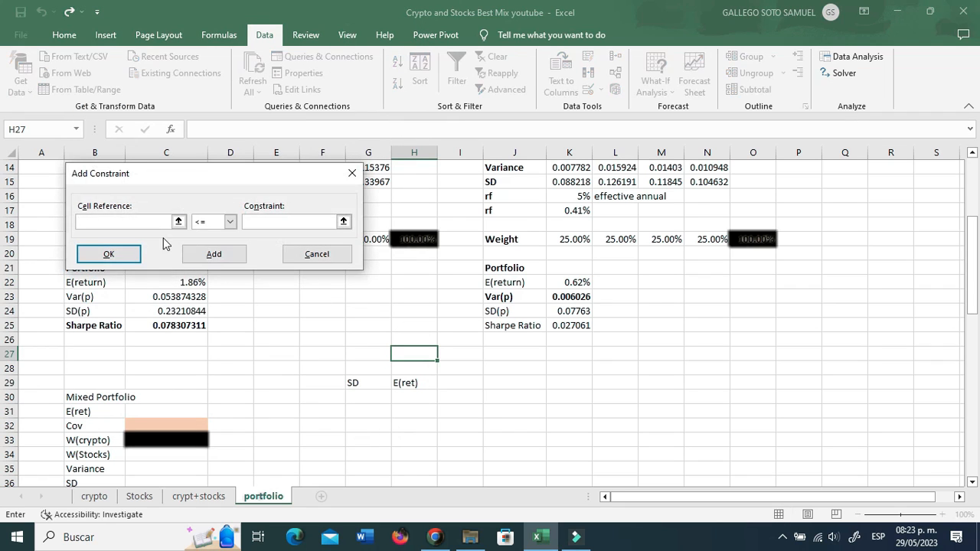
{"action": "left_click", "coordinate": [179, 221]}
{"action": "left_click", "coordinate": [426, 238]}
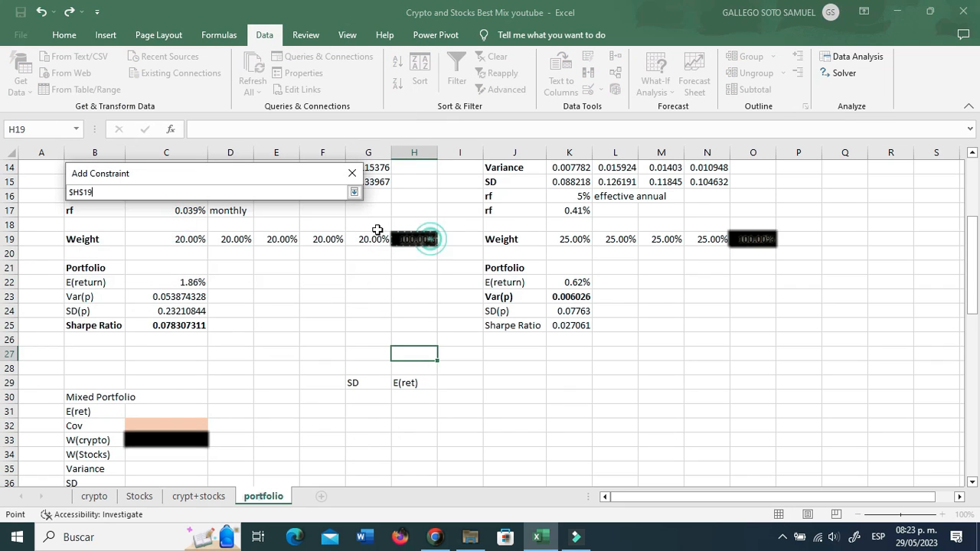
{"action": "left_click", "coordinate": [353, 193]}
{"action": "left_click", "coordinate": [230, 221]}
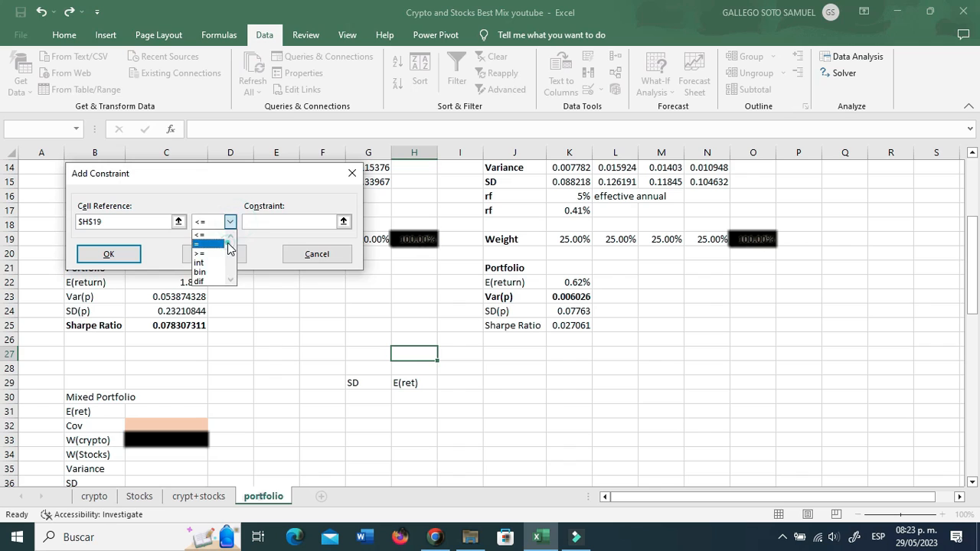
{"action": "left_click", "coordinate": [227, 242]}
{"action": "left_click", "coordinate": [274, 219]}
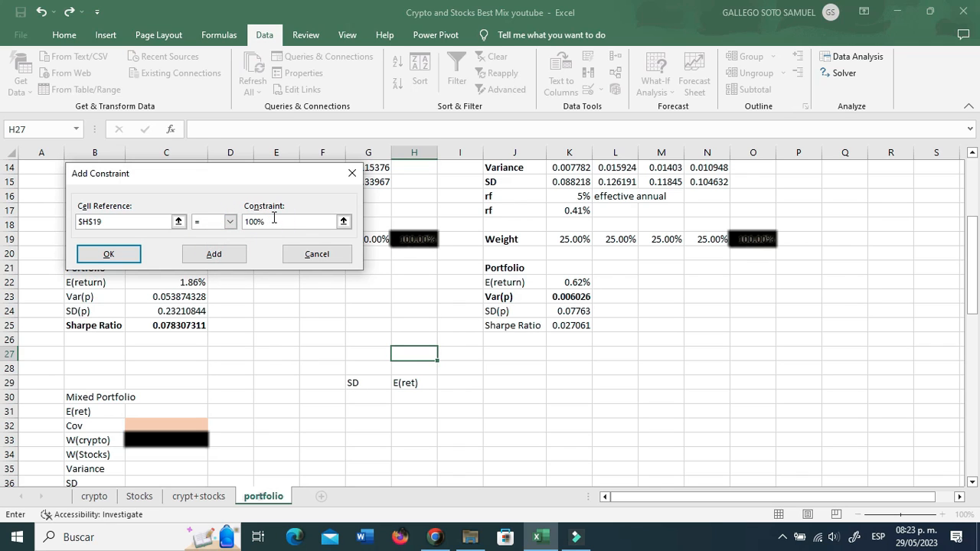
{"action": "left_click", "coordinate": [108, 253]}
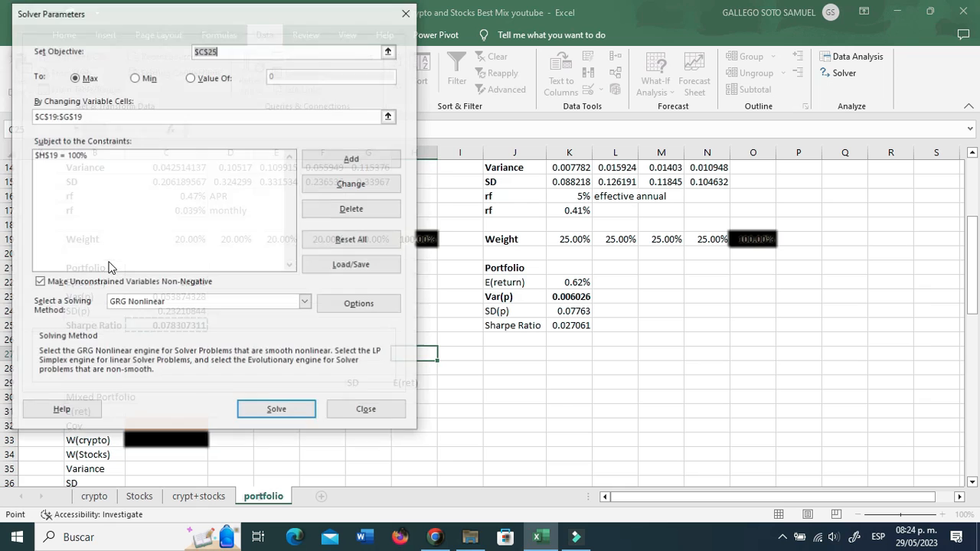
Run Solver on the crypto weights and keep its solution.
{"action": "left_click", "coordinate": [274, 409]}
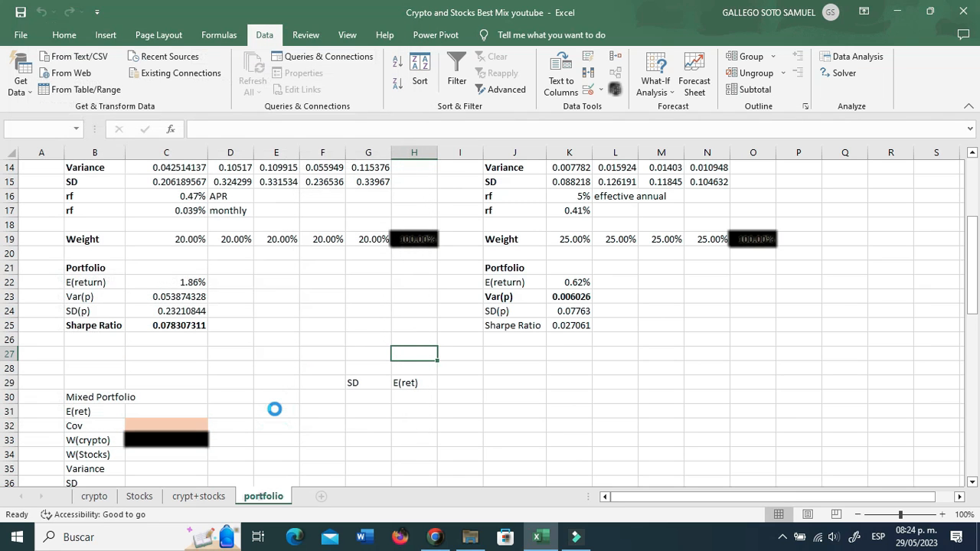
{"action": "left_click", "coordinate": [321, 298]}
{"action": "left_click", "coordinate": [264, 311]}
Review the crypto portfolio's Sharpe ratio, expected return and weights, and check the stock portfolio's SD(p) and Var(p) formulas.
{"action": "left_click", "coordinate": [199, 327]}
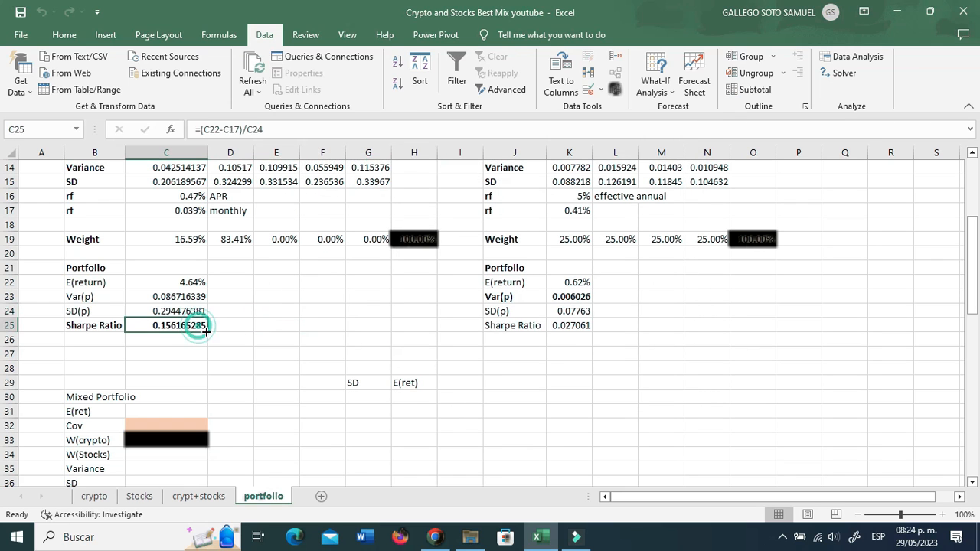
{"action": "left_click", "coordinate": [188, 282]}
{"action": "left_click_drag", "start_coordinate": [193, 239], "coordinate": [375, 239]}
{"action": "left_click", "coordinate": [174, 327]}
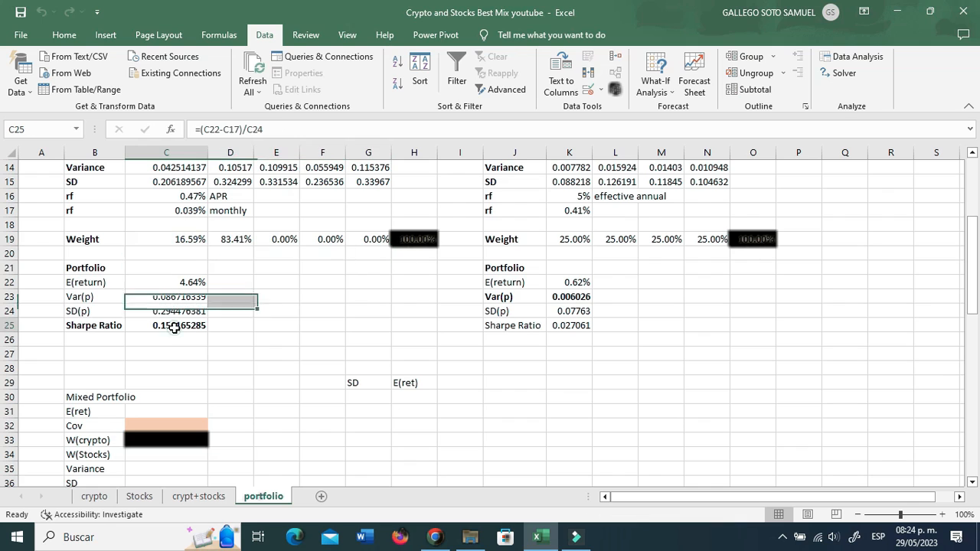
{"action": "left_click", "coordinate": [626, 384]}
{"action": "left_click", "coordinate": [586, 311]}
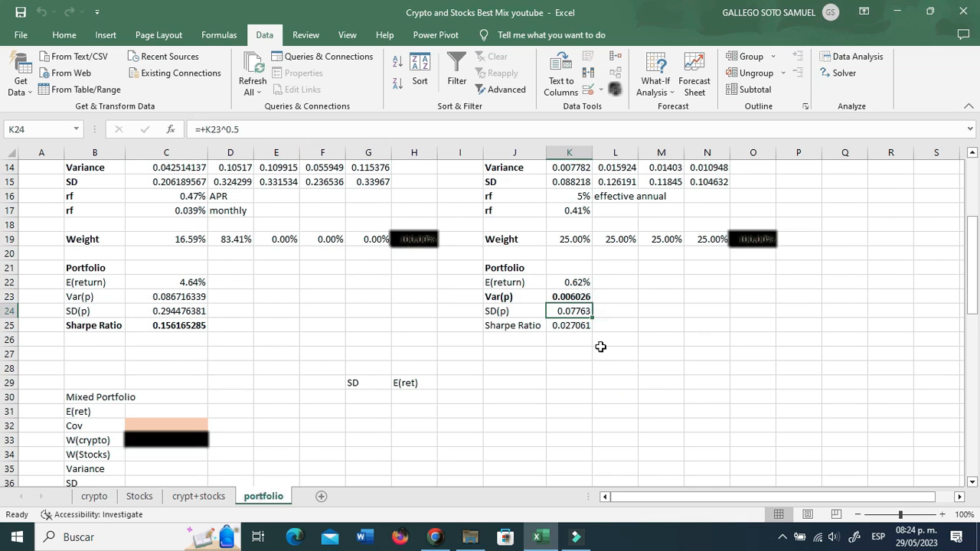
{"action": "left_click", "coordinate": [566, 297]}
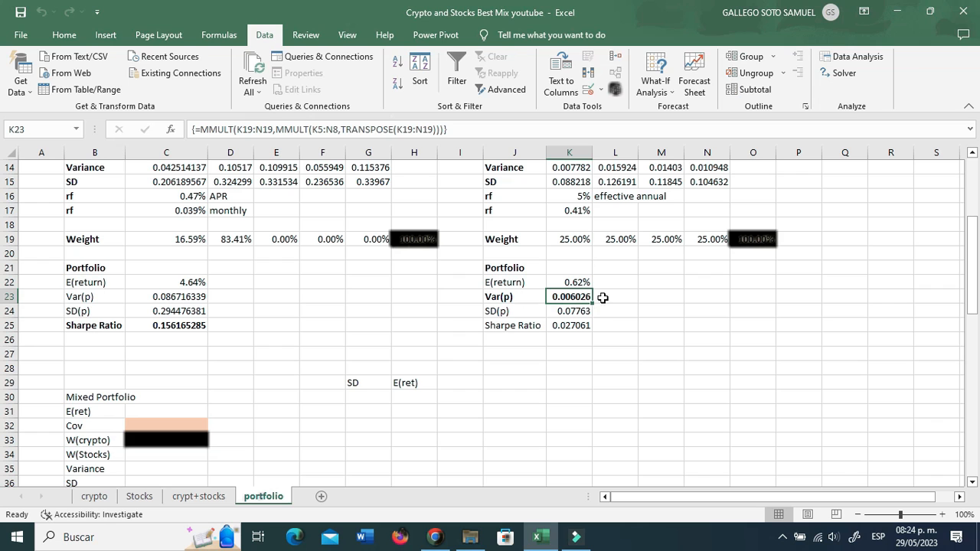
{"action": "left_click", "coordinate": [623, 369]}
Reopen Solver and set it to minimize the stock portfolio's variance in cell K23.
{"action": "left_click", "coordinate": [839, 72]}
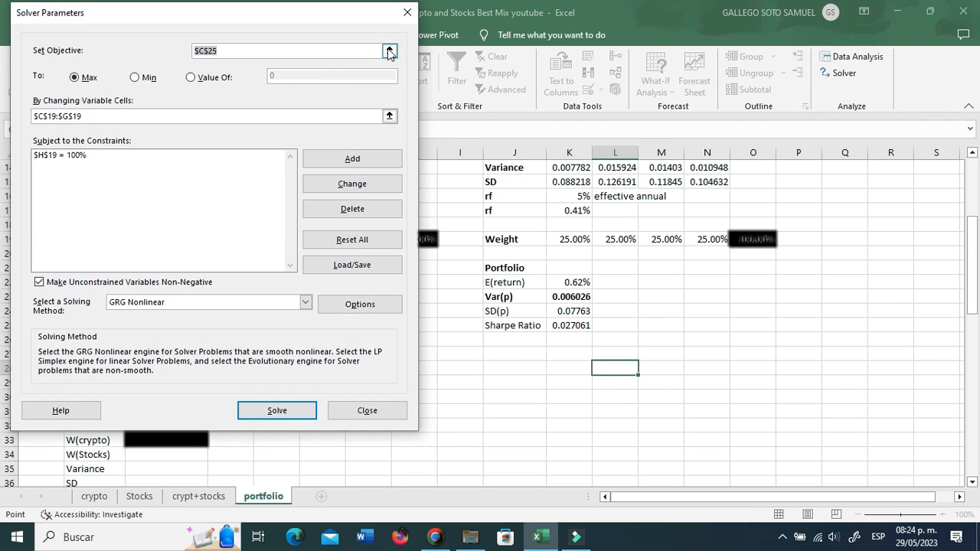
{"action": "left_click", "coordinate": [388, 51]}
{"action": "left_click", "coordinate": [563, 302]}
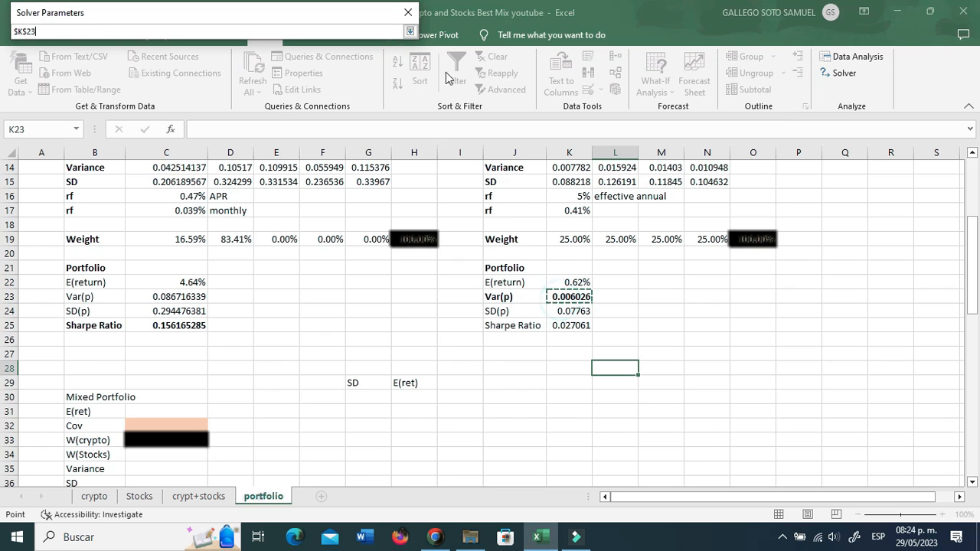
{"action": "left_click", "coordinate": [410, 31]}
{"action": "left_click", "coordinate": [136, 77]}
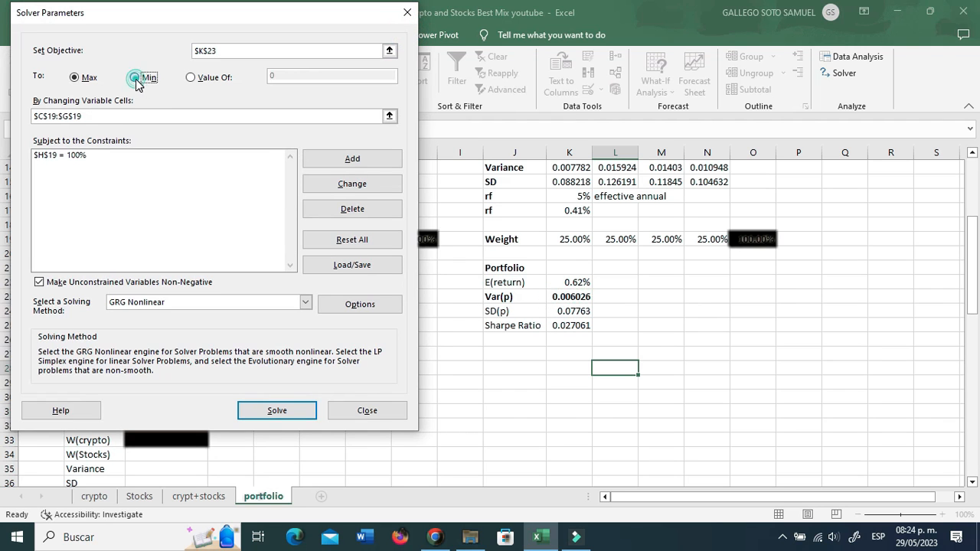
Set the Solver's changing variable cells to the stock weights in K19:N19.
{"action": "left_click", "coordinate": [389, 116]}
{"action": "left_click_drag", "start_coordinate": [571, 239], "coordinate": [699, 239]}
{"action": "left_click", "coordinate": [410, 31]}
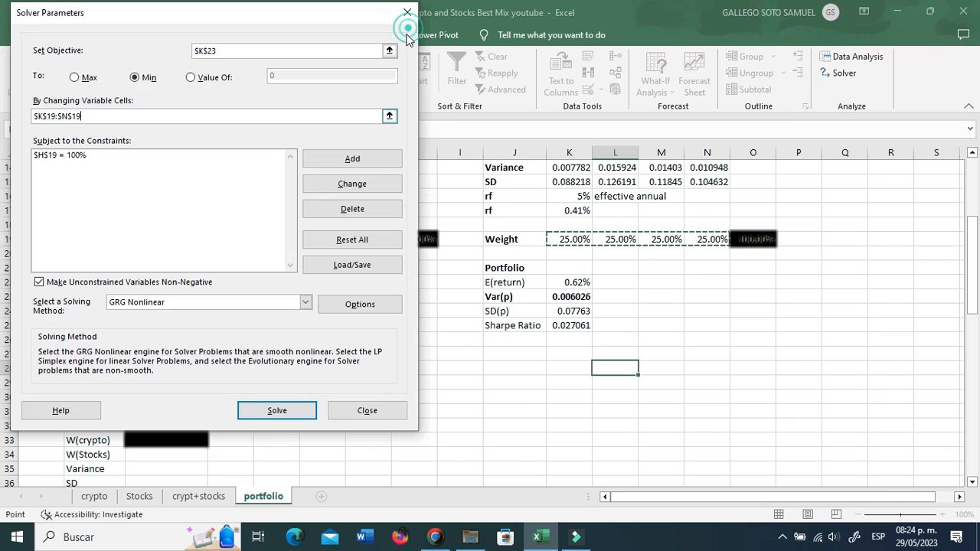
Change the existing Solver constraint so that the stock weight total in O19 equals 100%.
{"action": "left_click", "coordinate": [344, 187]}
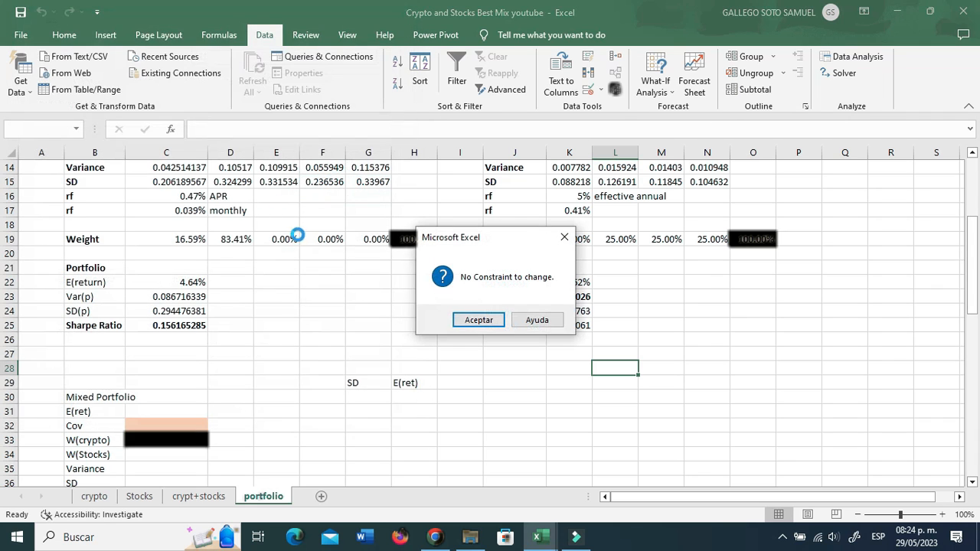
{"action": "left_click", "coordinate": [499, 323]}
{"action": "left_click", "coordinate": [137, 158]}
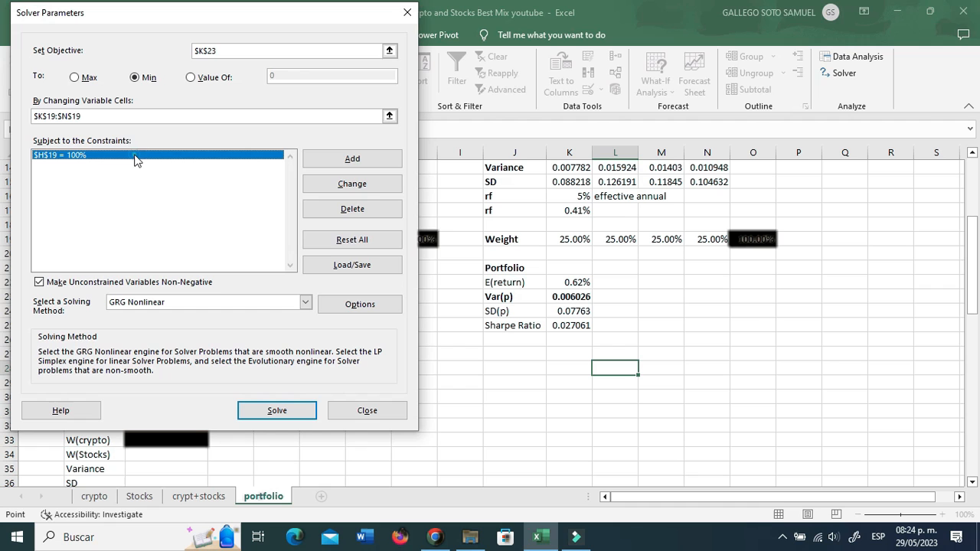
{"action": "left_click", "coordinate": [360, 185]}
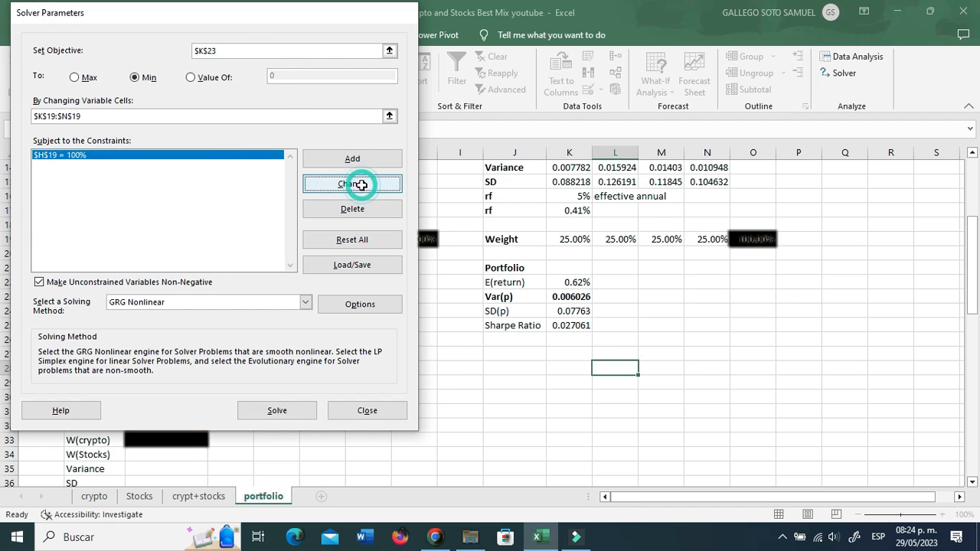
{"action": "left_click", "coordinate": [178, 221]}
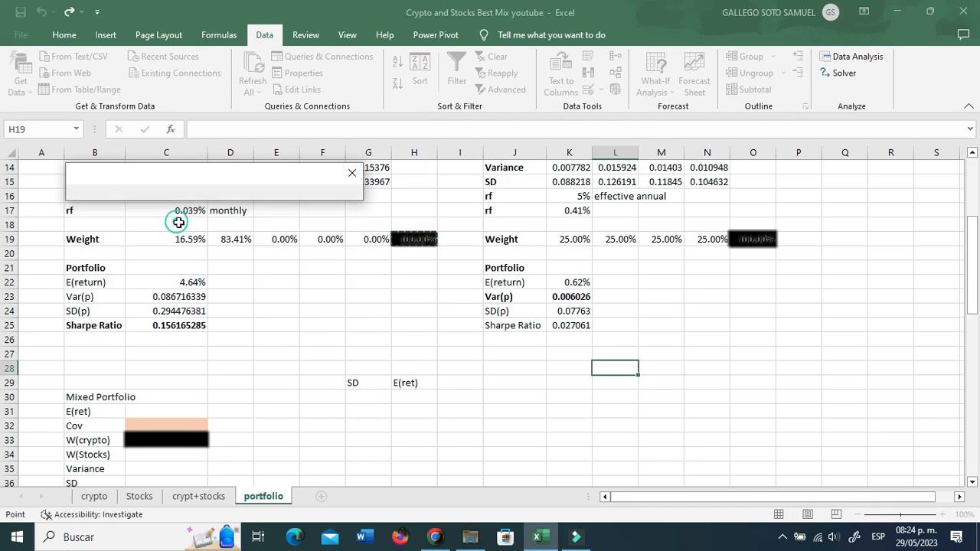
{"action": "left_click", "coordinate": [754, 239]}
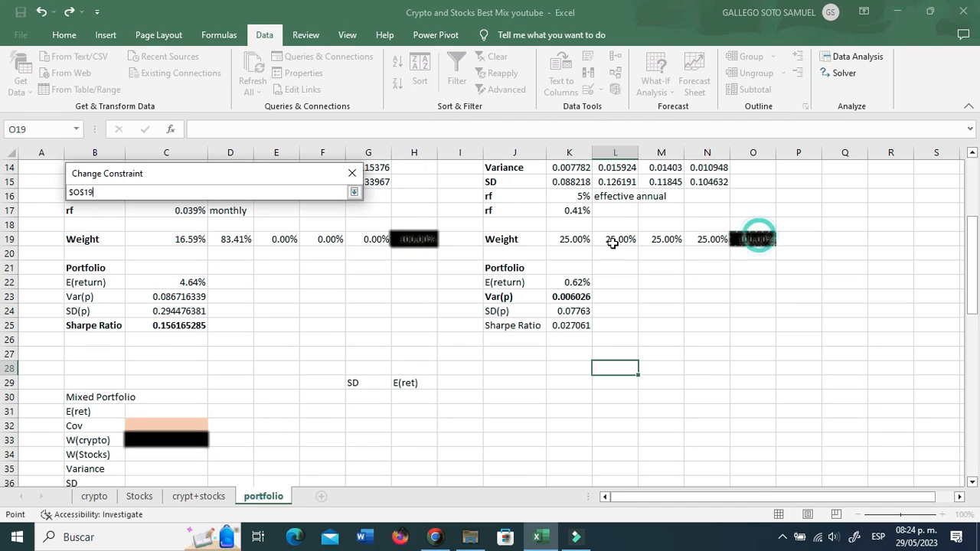
{"action": "left_click", "coordinate": [354, 192]}
{"action": "left_click", "coordinate": [142, 255]}
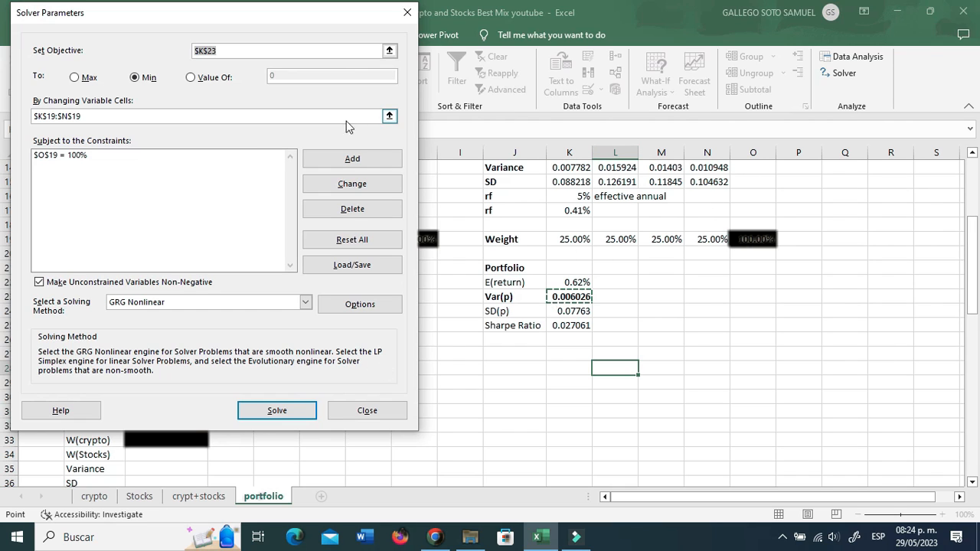
Run Solver on the stock weights and keep the minimum-variance solution.
{"action": "left_click", "coordinate": [301, 411]}
{"action": "left_click", "coordinate": [325, 296]}
{"action": "left_click", "coordinate": [678, 323]}
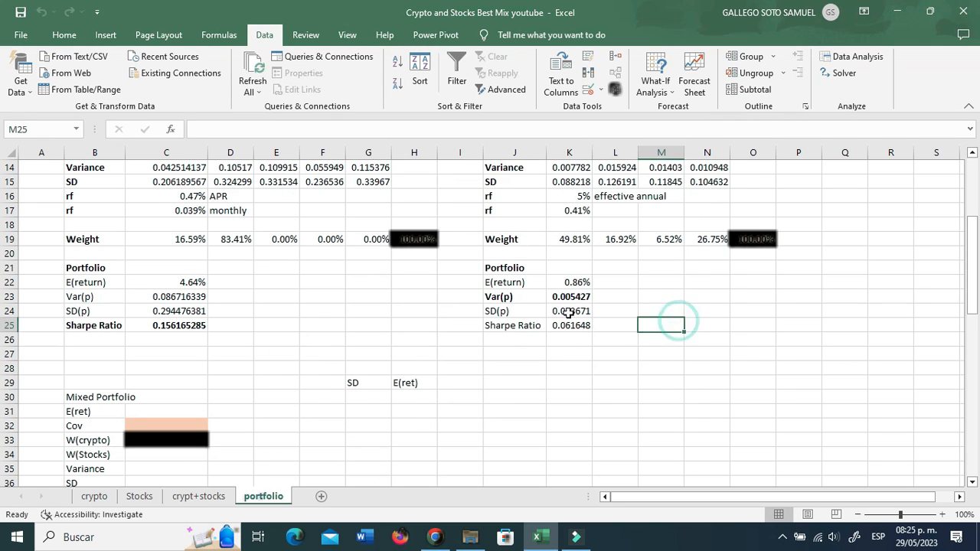
Review the stock portfolio's standard deviation, variance and each optimized weight in K19:N19 against the tickers in row 12.
{"action": "left_click", "coordinate": [568, 313]}
{"action": "left_click", "coordinate": [568, 240]}
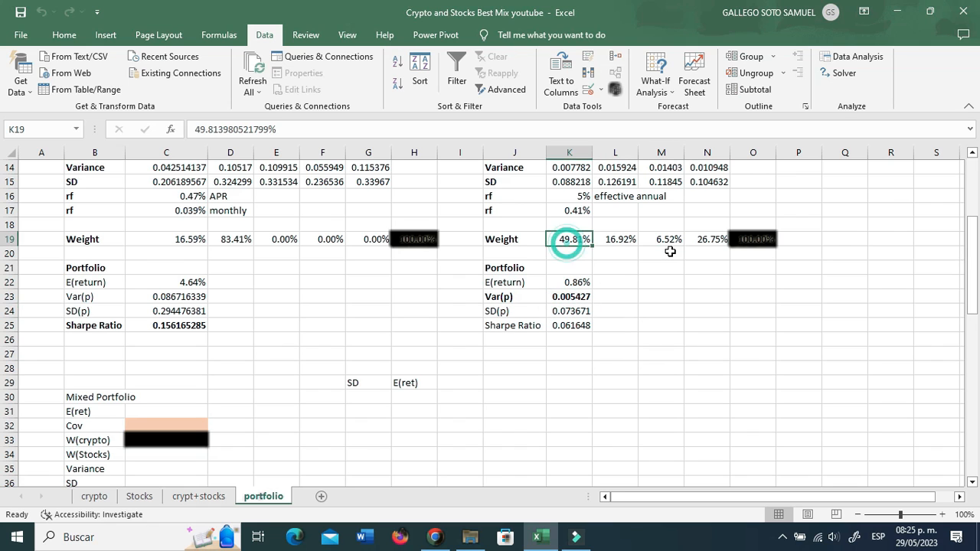
{"action": "left_click", "coordinate": [692, 242]}
{"action": "left_click", "coordinate": [650, 242]}
{"action": "left_click", "coordinate": [615, 241]}
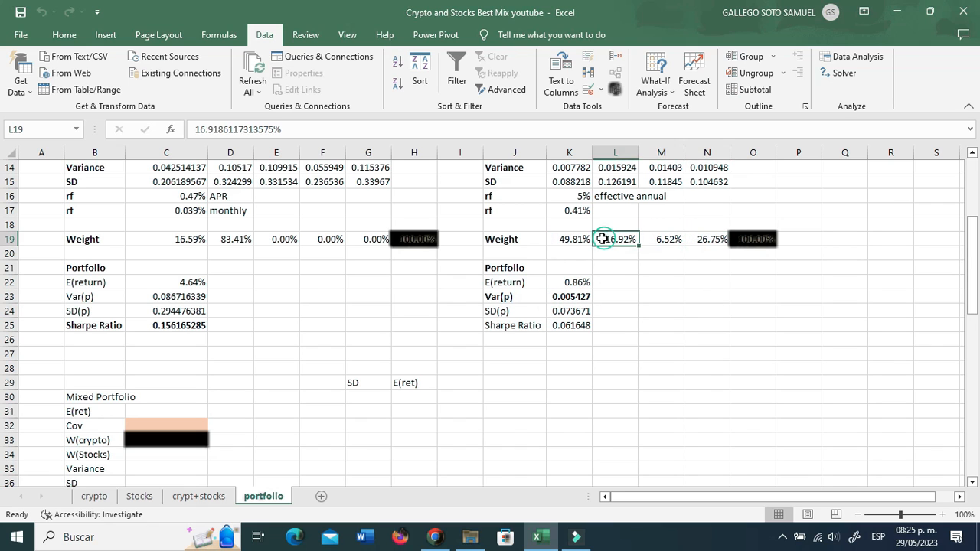
{"action": "left_click", "coordinate": [584, 240]}
{"action": "left_click", "coordinate": [579, 298]}
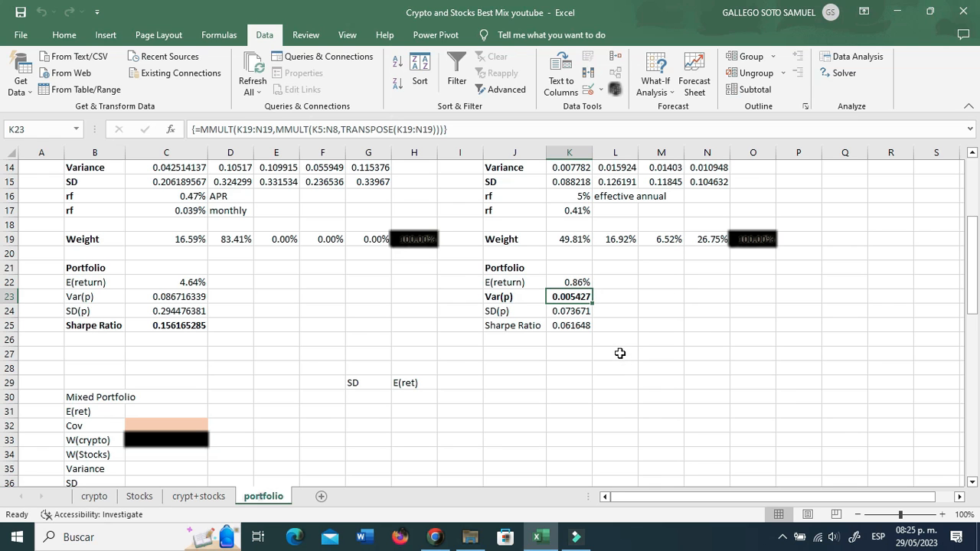
{"action": "scroll", "coordinate": [502, 300], "scroll_direction": "up", "scroll_amount": 3}
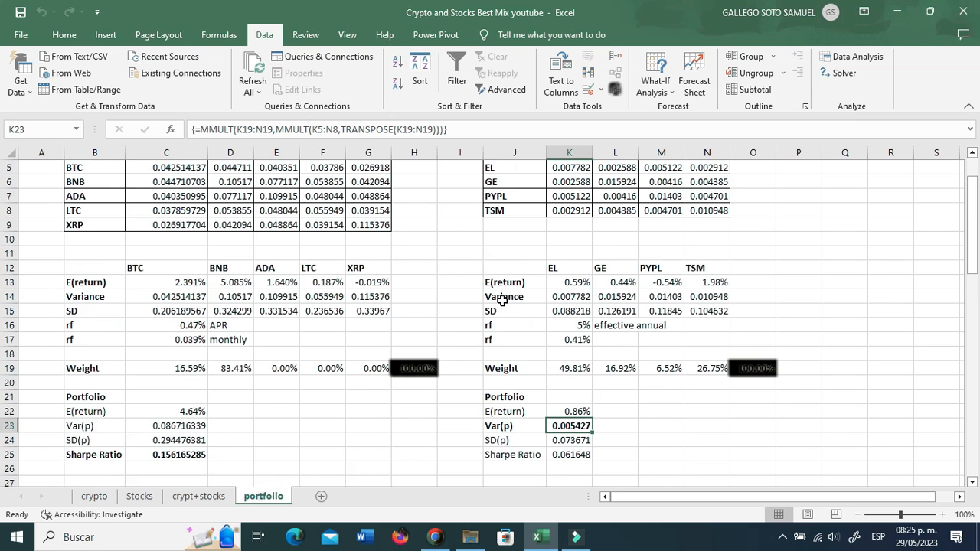
{"action": "scroll", "coordinate": [502, 301], "scroll_direction": "down", "scroll_amount": 2}
{"action": "scroll", "coordinate": [494, 310], "scroll_direction": "down", "scroll_amount": 1}
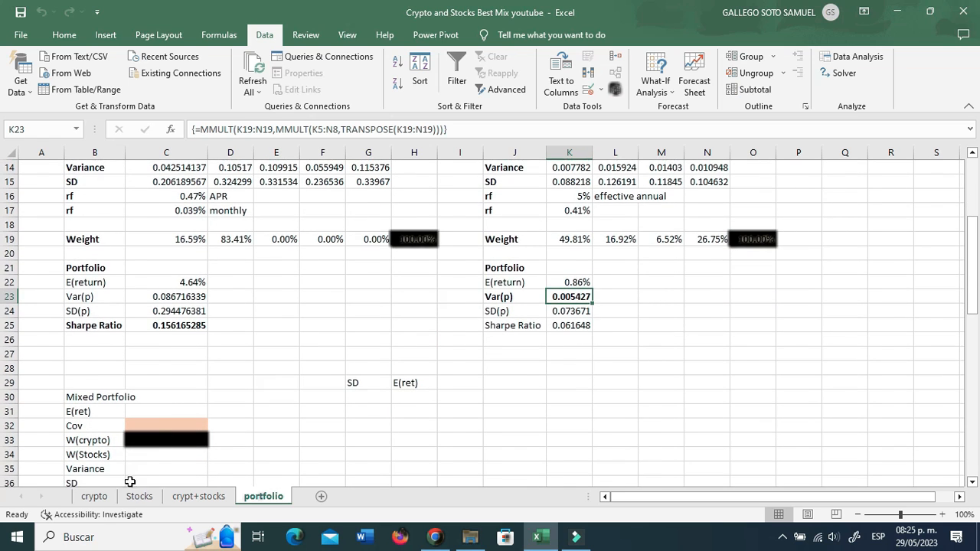
On the crypt+stocks sheet, link B1 to portfolio!C19 and fill the reference across to F1 for the crypto weights.
{"action": "left_click", "coordinate": [186, 499]}
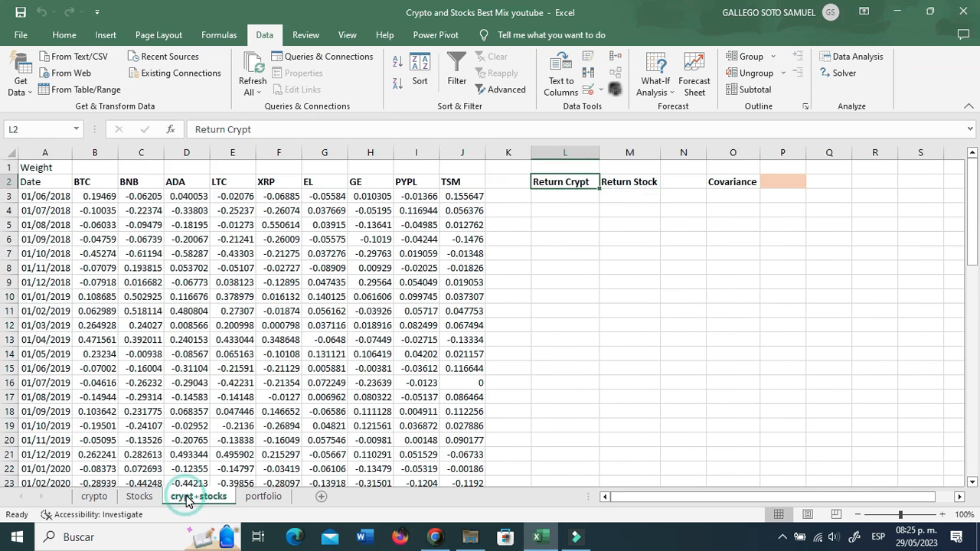
{"action": "left_click", "coordinate": [85, 167]}
{"action": "type", "text": "+"}
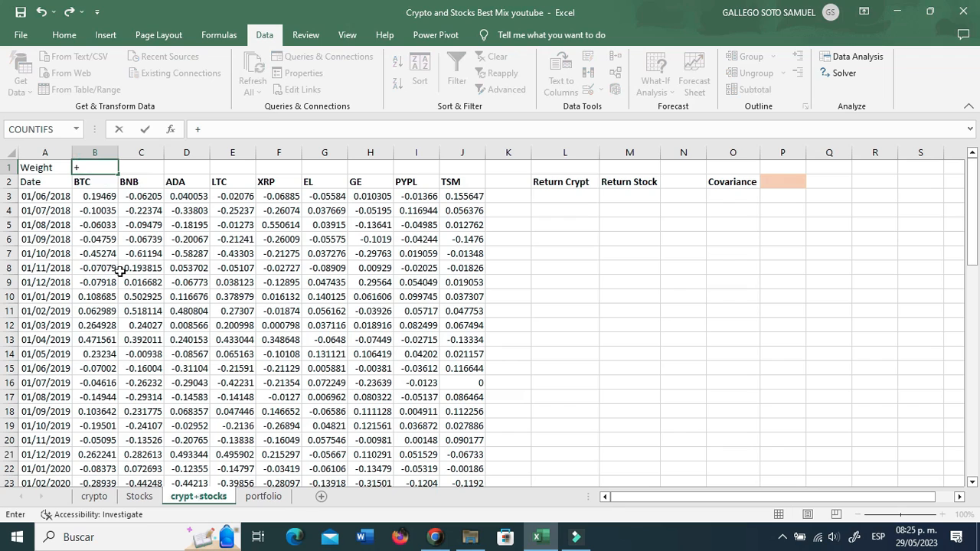
{"action": "left_click", "coordinate": [263, 496]}
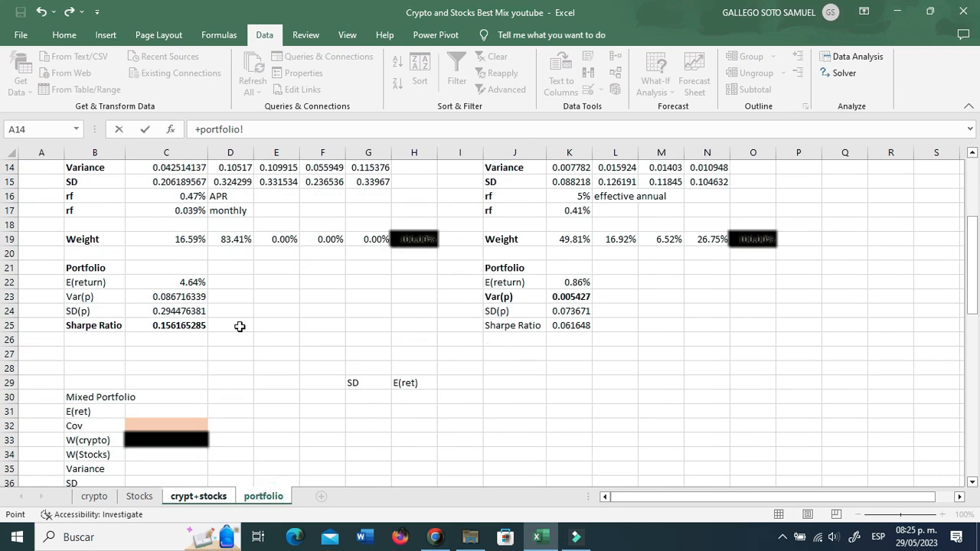
{"action": "scroll", "coordinate": [240, 326], "scroll_direction": "up", "scroll_amount": 1}
{"action": "left_click", "coordinate": [190, 280]}
{"action": "key", "text": "Return"}
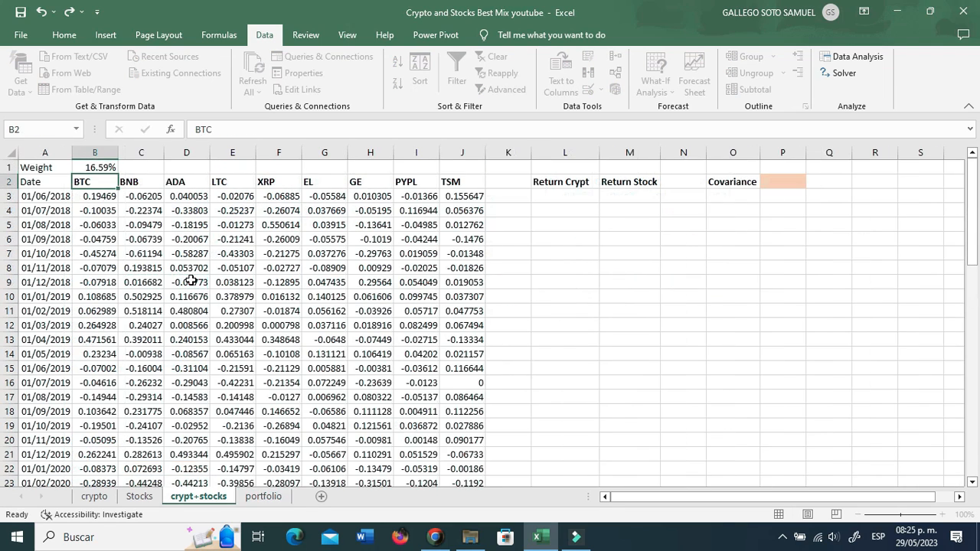
{"action": "left_click", "coordinate": [108, 166]}
{"action": "left_click_drag", "start_coordinate": [119, 174], "coordinate": [297, 176]}
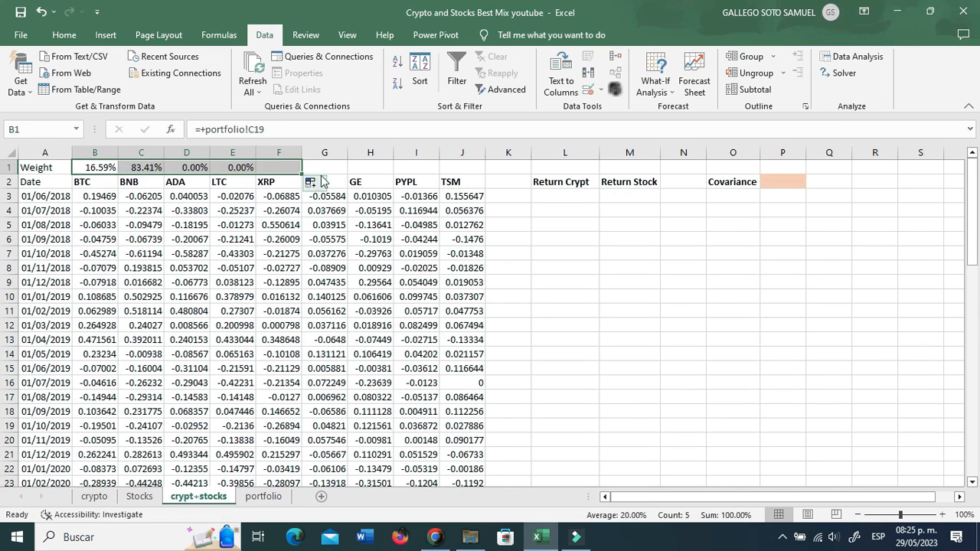
Link G1 to portfolio!K19 and fill the reference across to J1 for the stock weights.
{"action": "left_click", "coordinate": [327, 167]}
{"action": "type", "text": "+"}
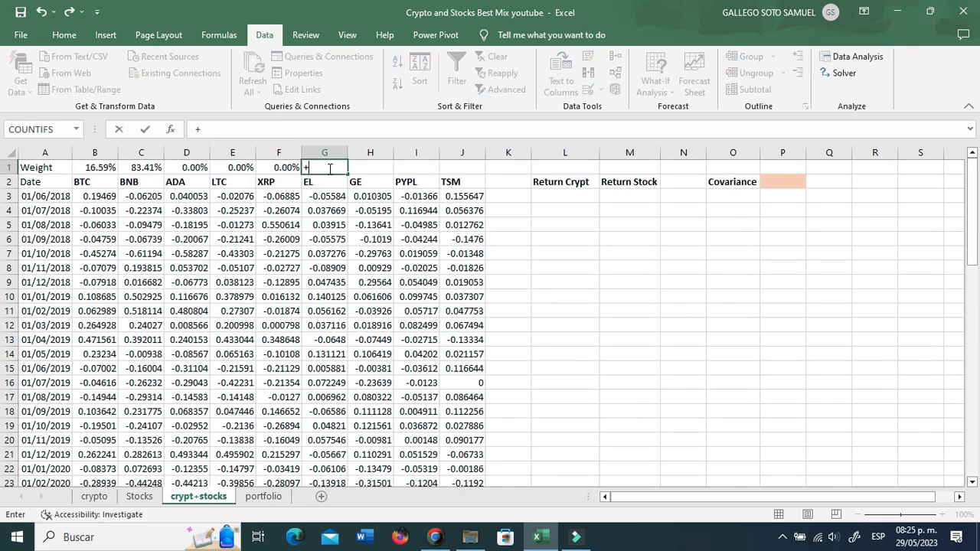
{"action": "left_click", "coordinate": [268, 498]}
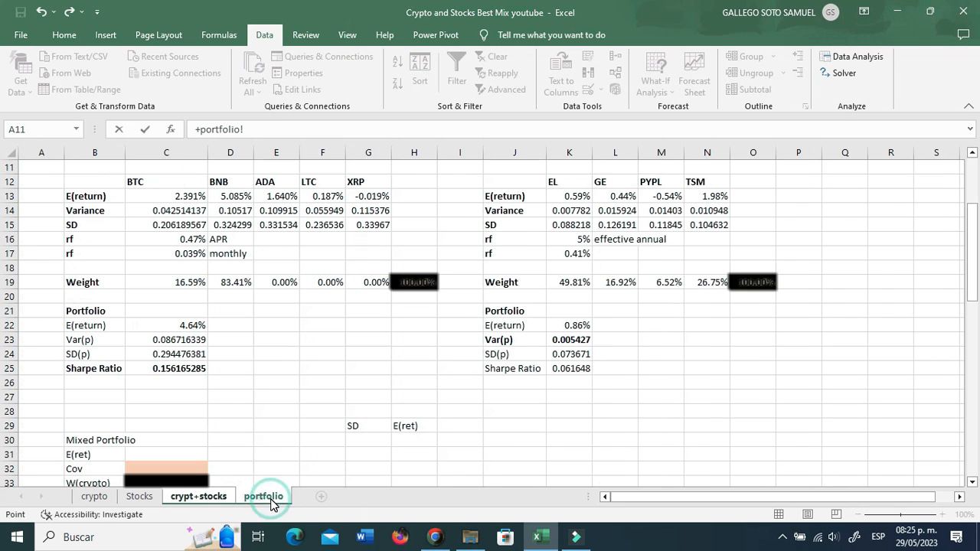
{"action": "left_click", "coordinate": [584, 285]}
{"action": "key", "text": "Return"}
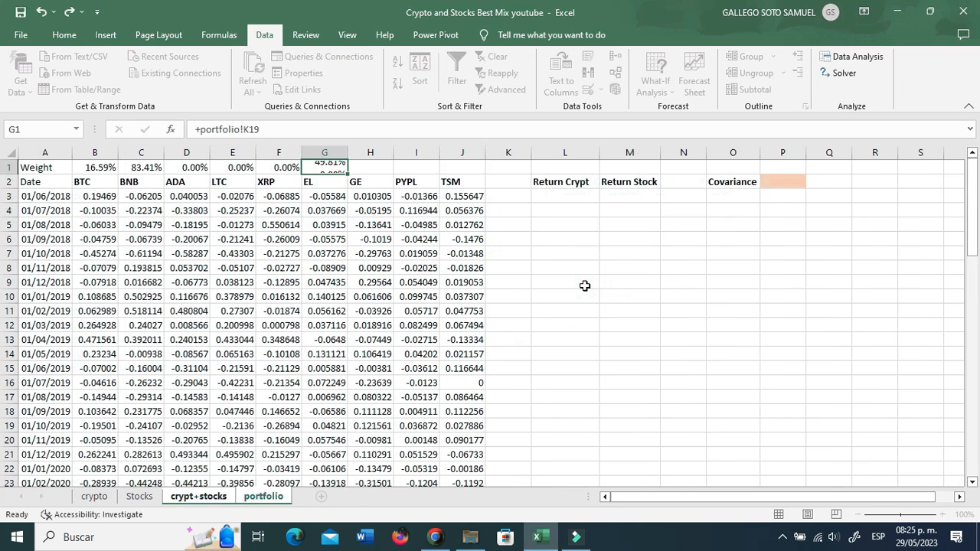
{"action": "left_click", "coordinate": [333, 166]}
{"action": "left_click_drag", "start_coordinate": [348, 174], "coordinate": [476, 173]}
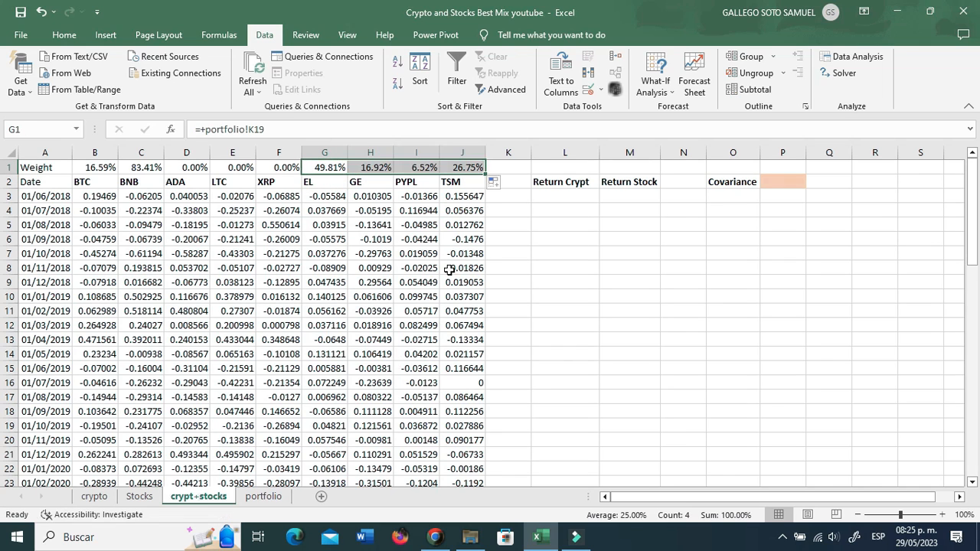
Review the linked stock weight in G1 and the Return Crypt and Return Stock headings in L2 and M2.
{"action": "left_click", "coordinate": [418, 254]}
{"action": "left_click", "coordinate": [333, 170]}
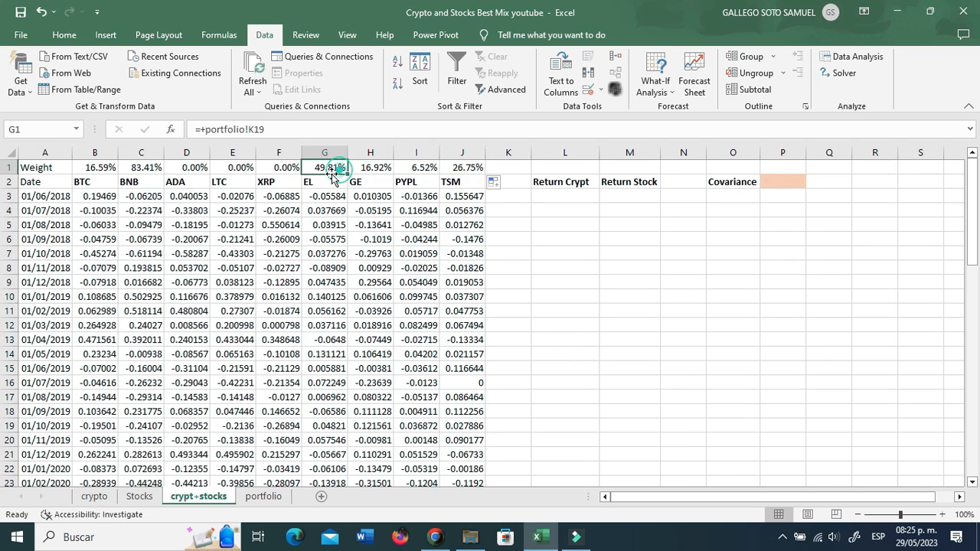
{"action": "left_click", "coordinate": [587, 193]}
{"action": "left_click", "coordinate": [572, 184]}
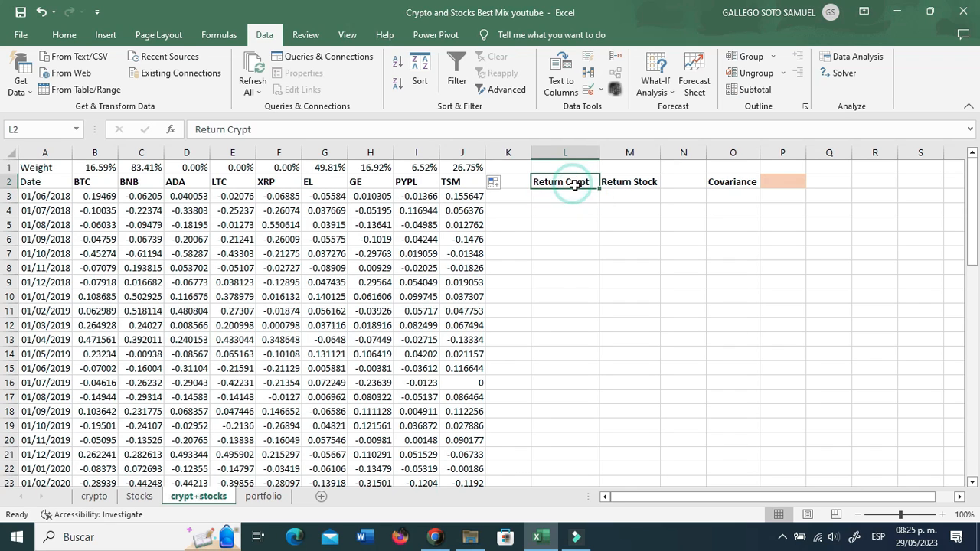
{"action": "left_click", "coordinate": [580, 193]}
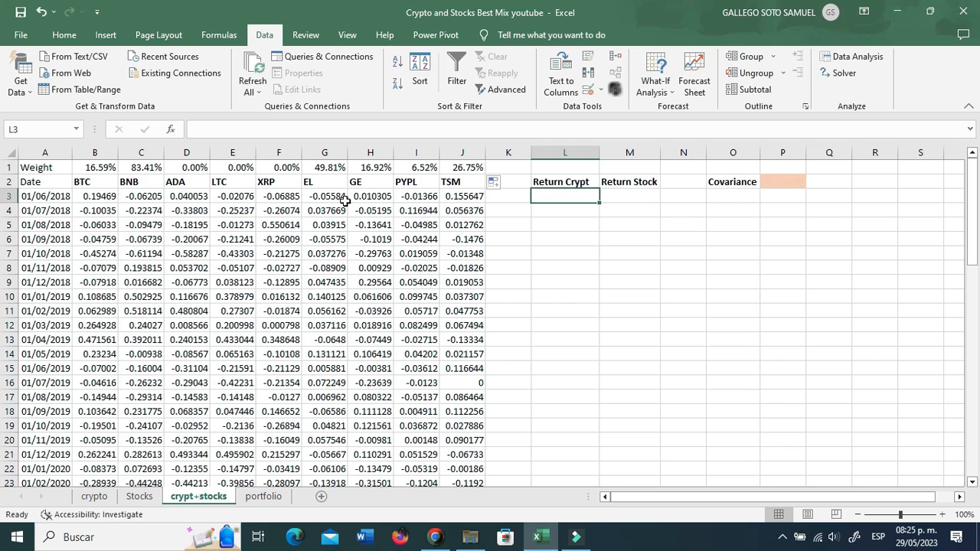
{"action": "left_click", "coordinate": [564, 181]}
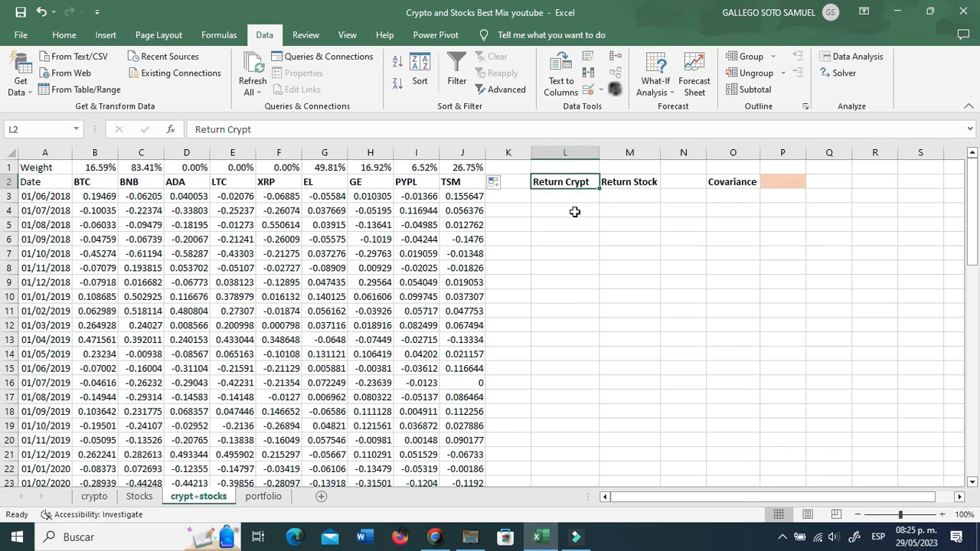
{"action": "left_click", "coordinate": [617, 181]}
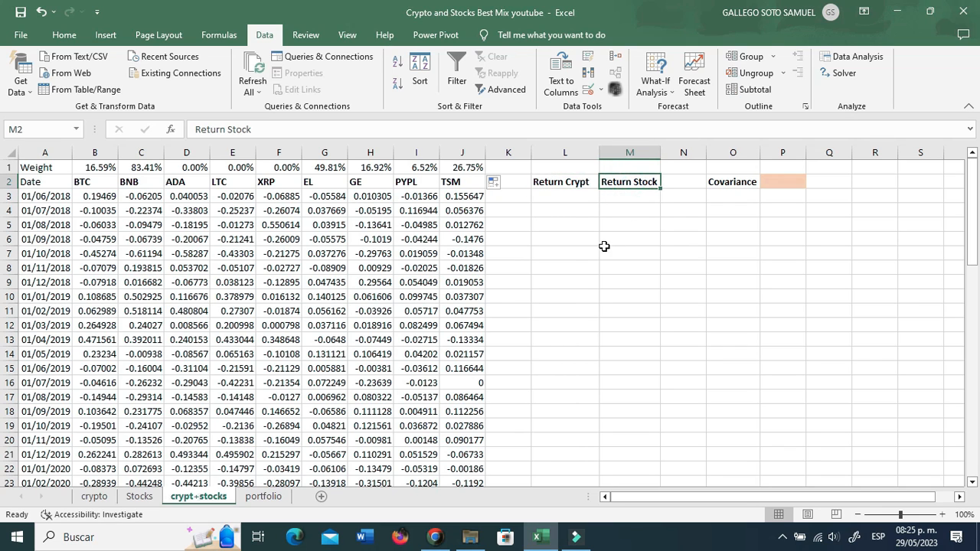
Calculate the first crypto portfolio return in L3 with SUMPRODUCT(B$1:F$1,B3:F3), keeping the weights row fixed.
{"action": "left_click", "coordinate": [570, 193]}
{"action": "double_click", "coordinate": [571, 194]}
{"action": "type", "text": "+su"}
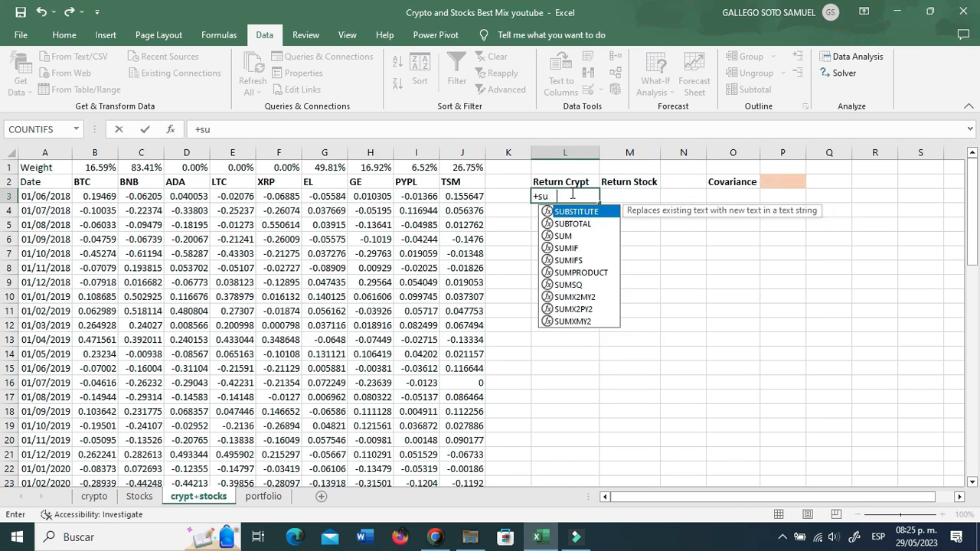
{"action": "type", "text": "mpro"}
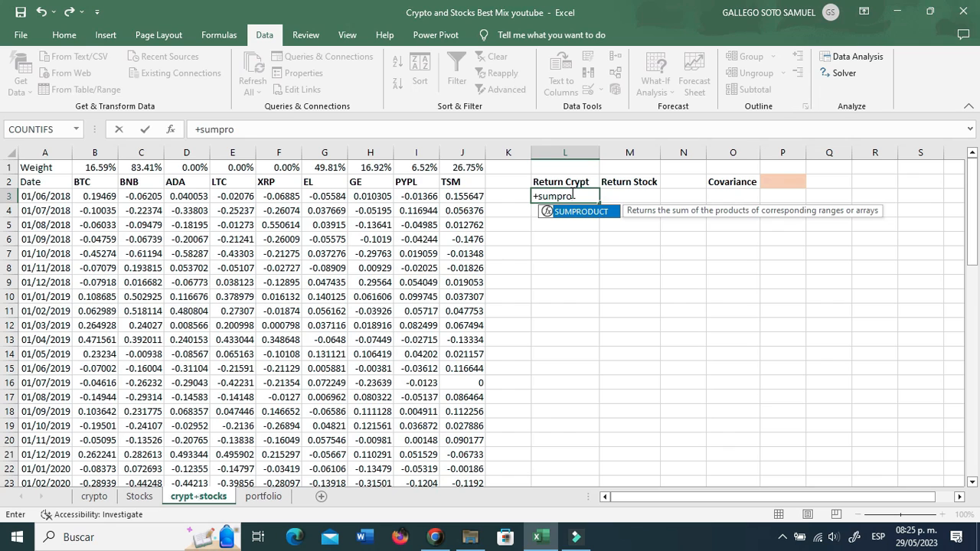
{"action": "type", "text": "duct(B1"}
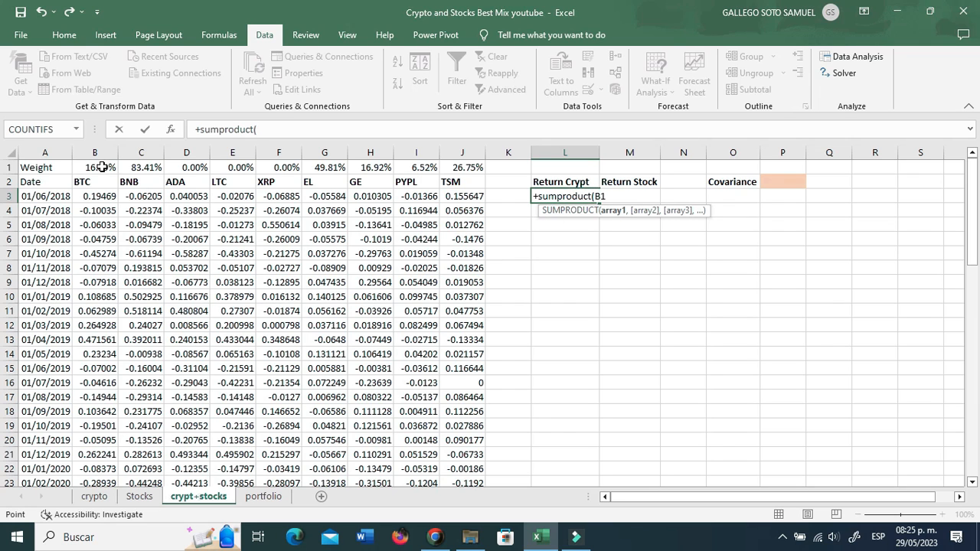
{"action": "left_click_drag", "start_coordinate": [102, 167], "coordinate": [208, 167]}
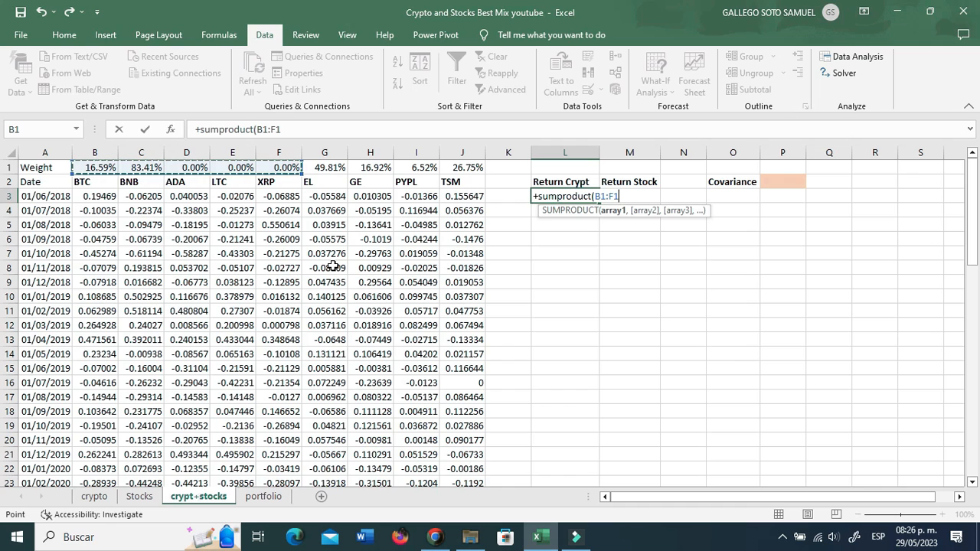
{"action": "key", "text": "F4"}
{"action": "key", "text": "F4"}
{"action": "type", "text": ","}
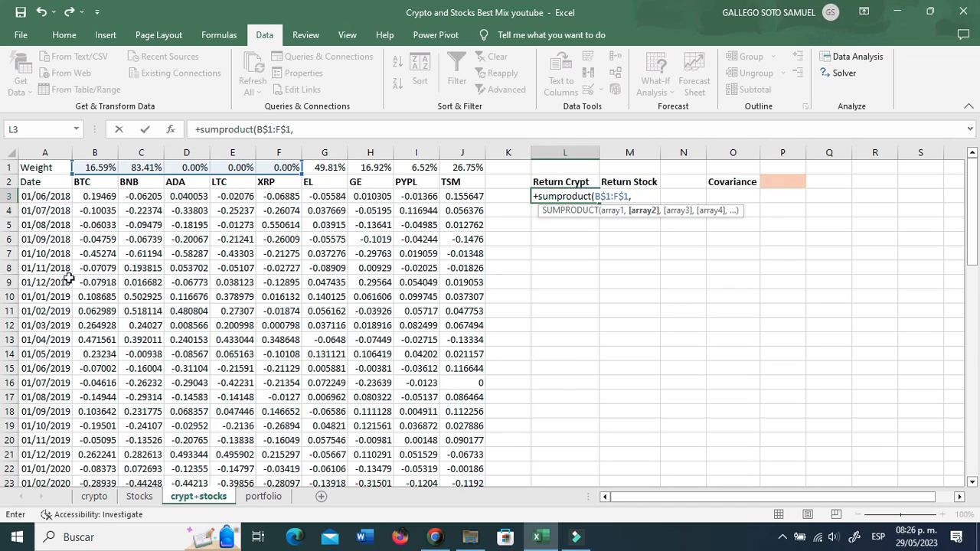
{"action": "left_click_drag", "start_coordinate": [93, 196], "coordinate": [273, 196]}
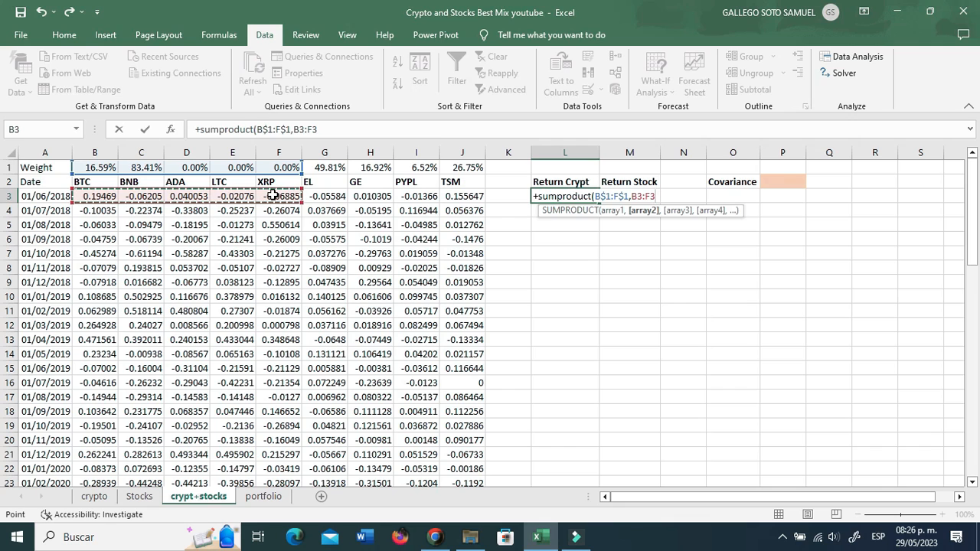
{"action": "type", "text": ")"}
{"action": "key", "text": "ctrl+Return"}
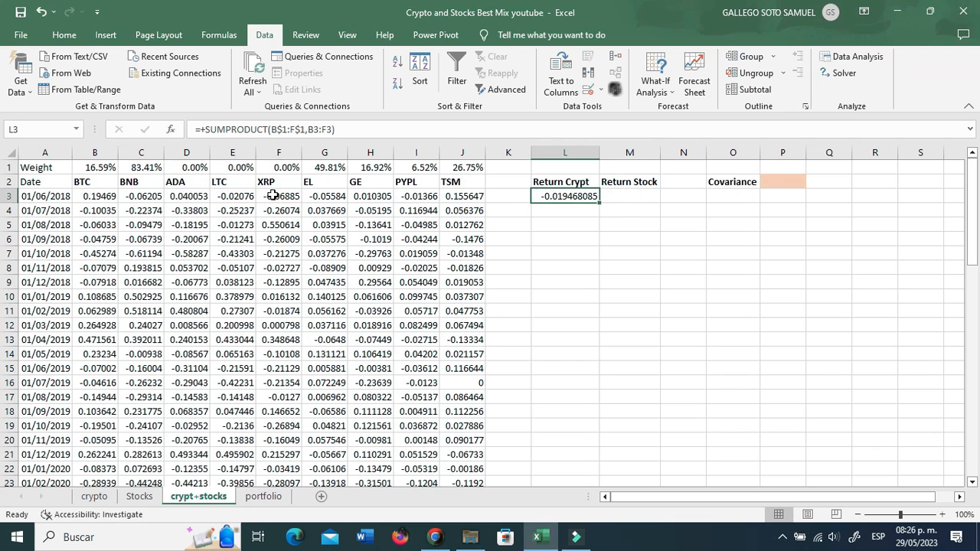
Calculate the first stock portfolio return in M3 with SUMPRODUCT($G$1:$J$1,G3:J3), using absolute references for the weights.
{"action": "left_click", "coordinate": [636, 196]}
{"action": "type", "text": "+"}
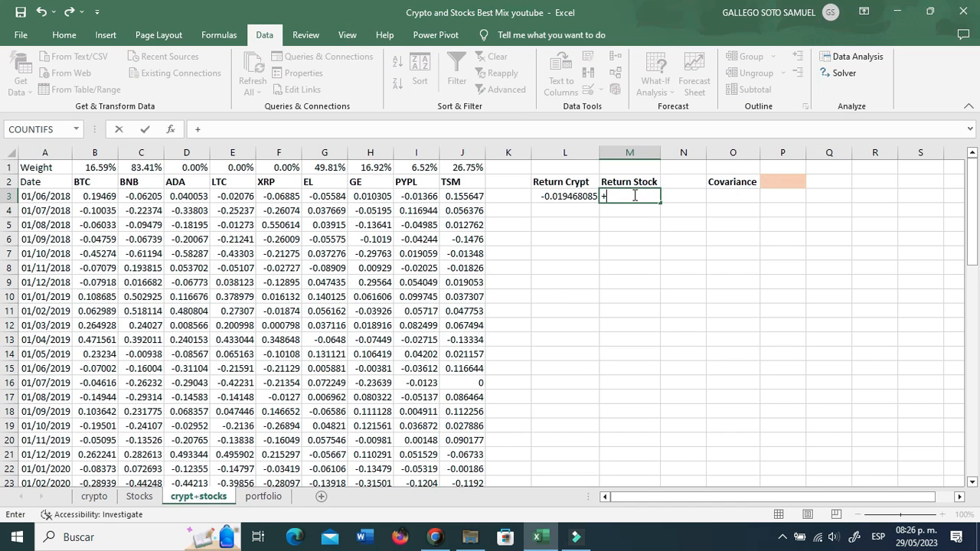
{"action": "type", "text": "sumproduct"}
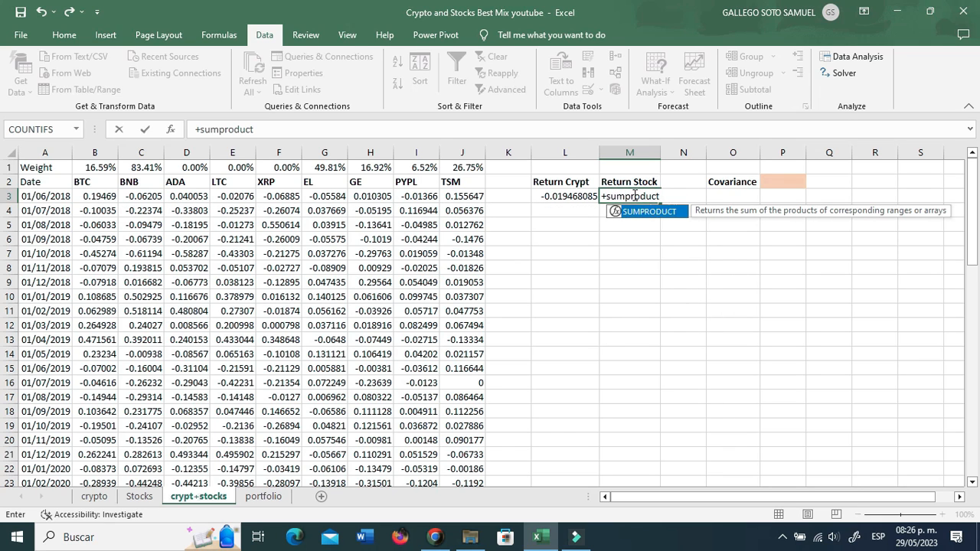
{"action": "type", "text": "("}
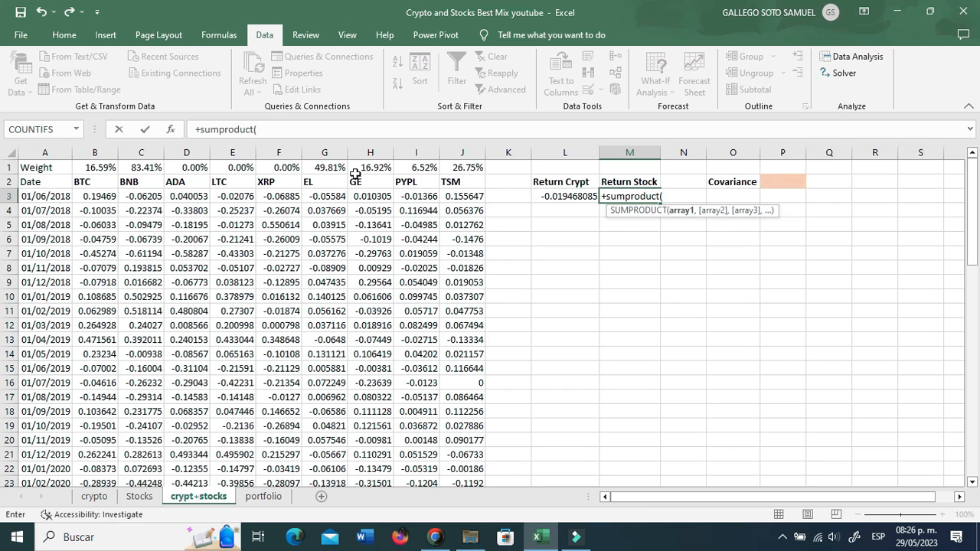
{"action": "left_click_drag", "start_coordinate": [331, 167], "coordinate": [477, 154]}
{"action": "key", "text": "F4"}
{"action": "type", "text": ","}
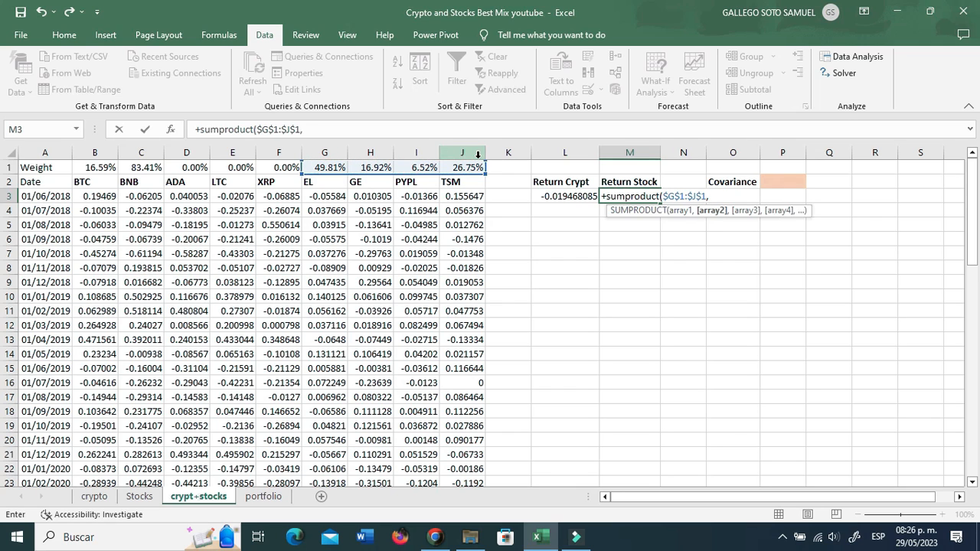
{"action": "left_click_drag", "start_coordinate": [333, 197], "coordinate": [469, 197]}
{"action": "type", "text": ")"}
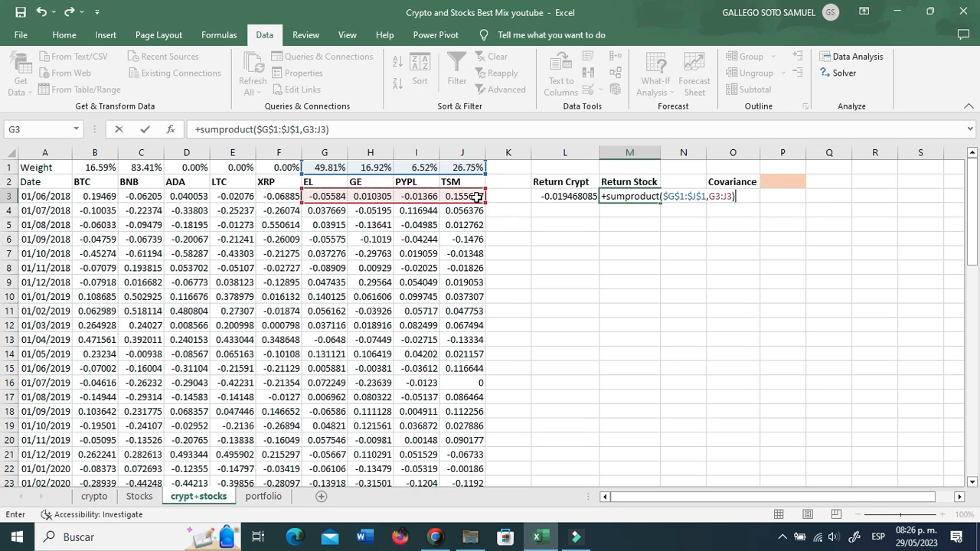
{"action": "key", "text": "Return"}
{"action": "key", "text": "Up"}
Fill the Return Crypt and Return Stock formulas in L3:M3 down to row 63.
{"action": "key", "text": "Left"}
{"action": "key", "text": "Right"}
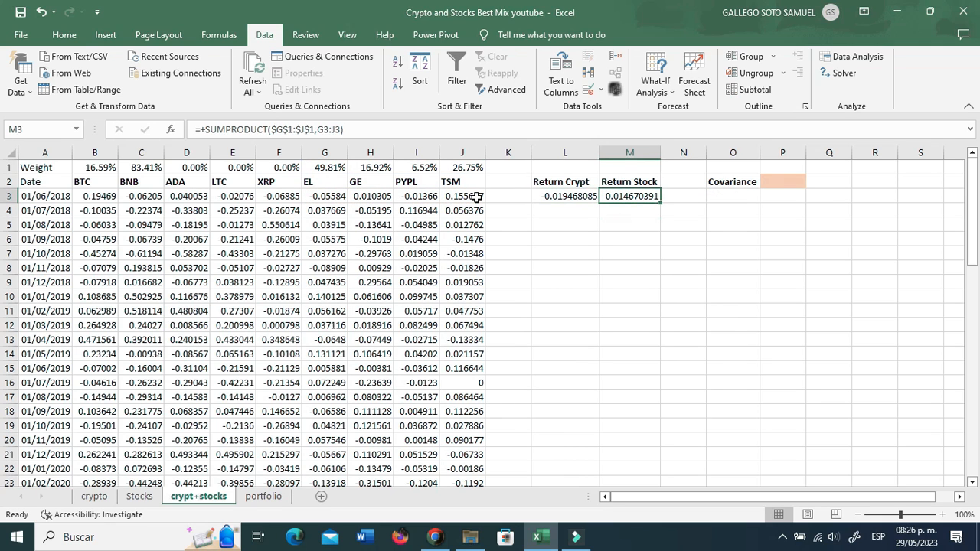
{"action": "key", "text": "Left"}
{"action": "key", "text": "shift+Right"}
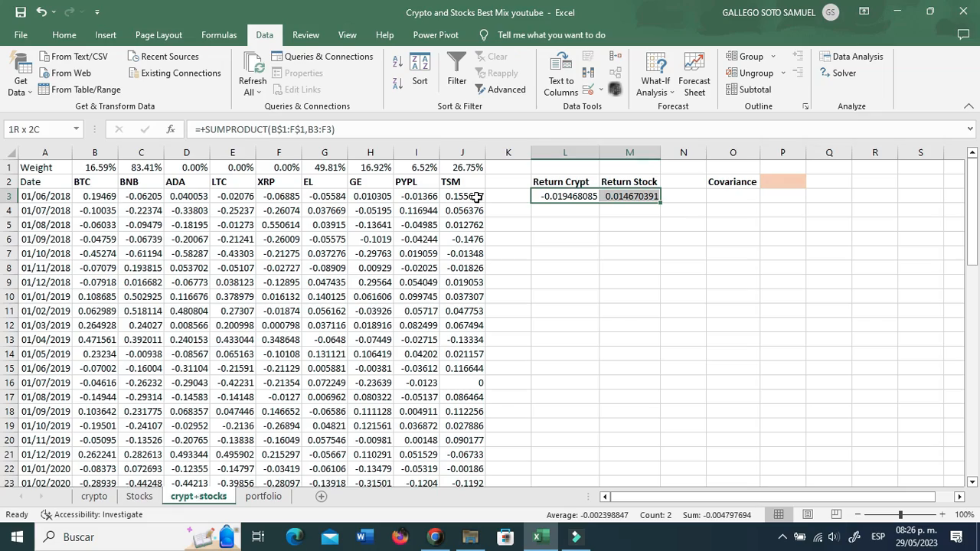
{"action": "left_click_drag", "start_coordinate": [660, 202], "coordinate": [677, 420]}
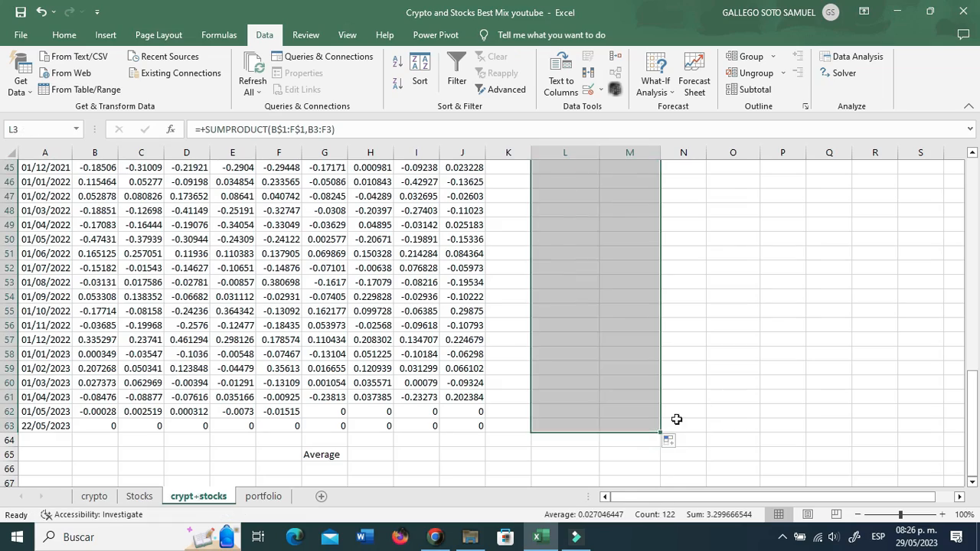
{"action": "left_click", "coordinate": [640, 349]}
{"action": "key", "text": "ctrl+Up"}
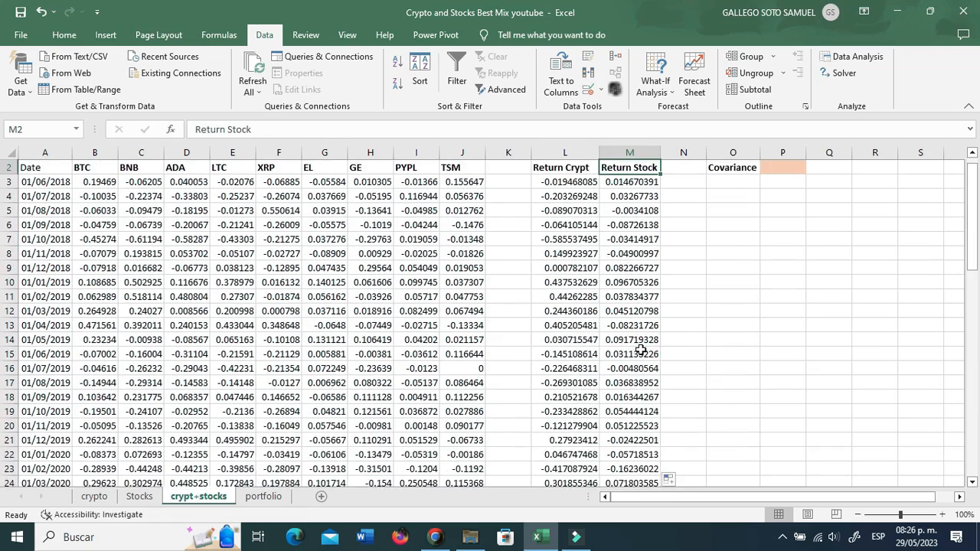
{"action": "scroll", "coordinate": [640, 350], "scroll_direction": "up", "scroll_amount": 1}
Calculate the sample covariance of the crypto and stock returns in P2 with COVARIANCE.S(L3:L63,M3:M63).
{"action": "key", "text": "Right"}
{"action": "key", "text": "Right"}
{"action": "key", "text": "Right"}
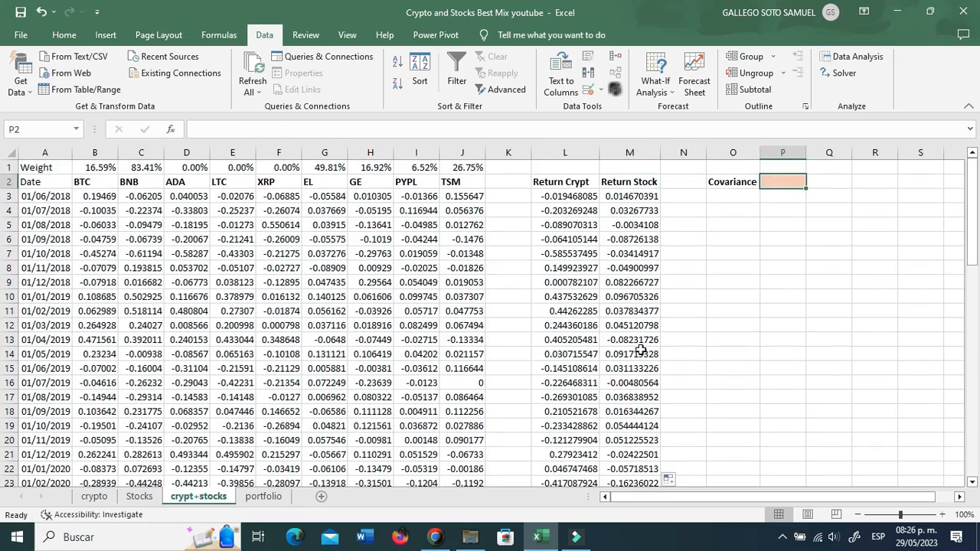
{"action": "type", "text": "=cov"}
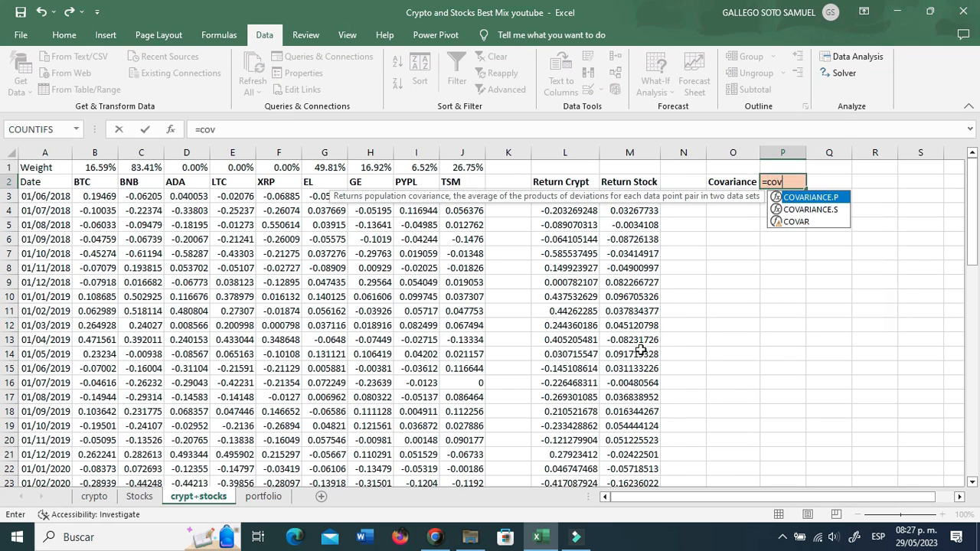
{"action": "type", "text": "a"}
{"action": "double_click", "coordinate": [840, 209]}
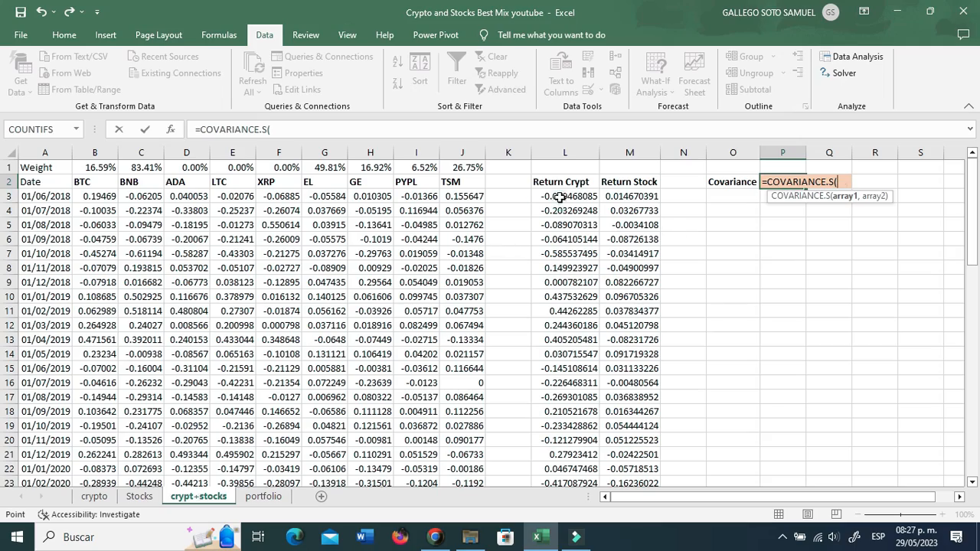
{"action": "left_click", "coordinate": [559, 196]}
{"action": "key", "text": "ctrl+shift+Down"}
{"action": "type", "text": ","}
{"action": "left_click", "coordinate": [617, 198]}
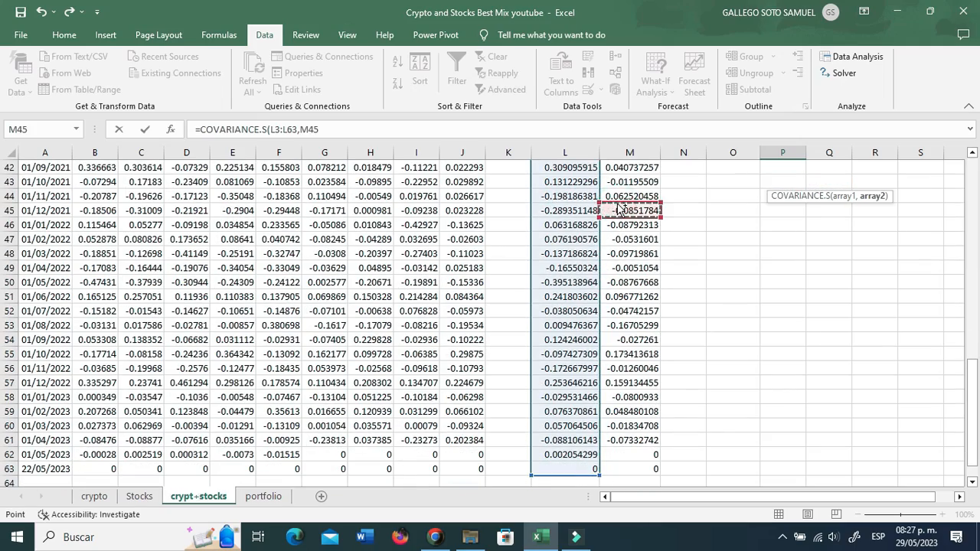
{"action": "scroll", "coordinate": [617, 201], "scroll_direction": "up", "scroll_amount": 13}
{"action": "left_click", "coordinate": [617, 200]}
{"action": "key", "text": "Up"}
{"action": "key", "text": "ctrl+shift+Down"}
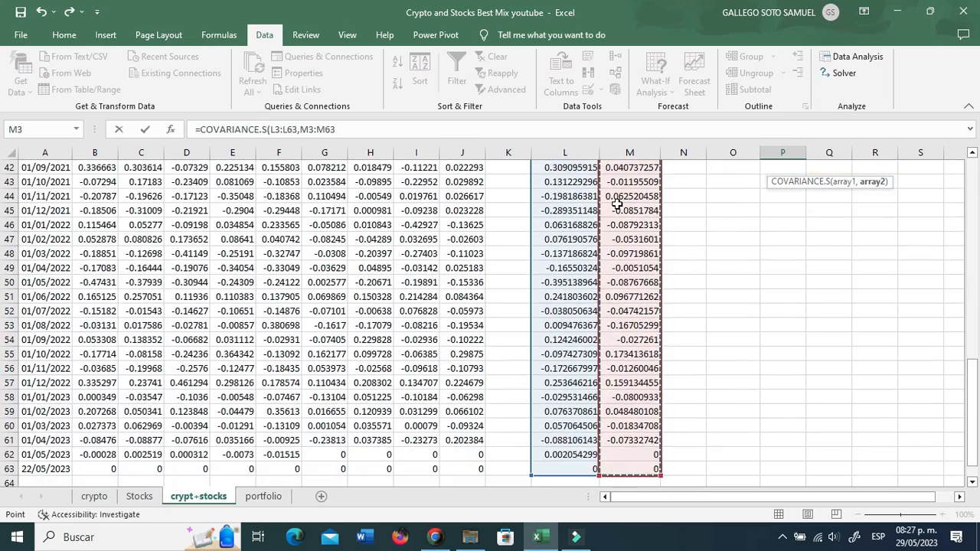
{"action": "key", "text": "Return"}
{"action": "key", "text": "Up"}
{"action": "key", "text": "Up"}
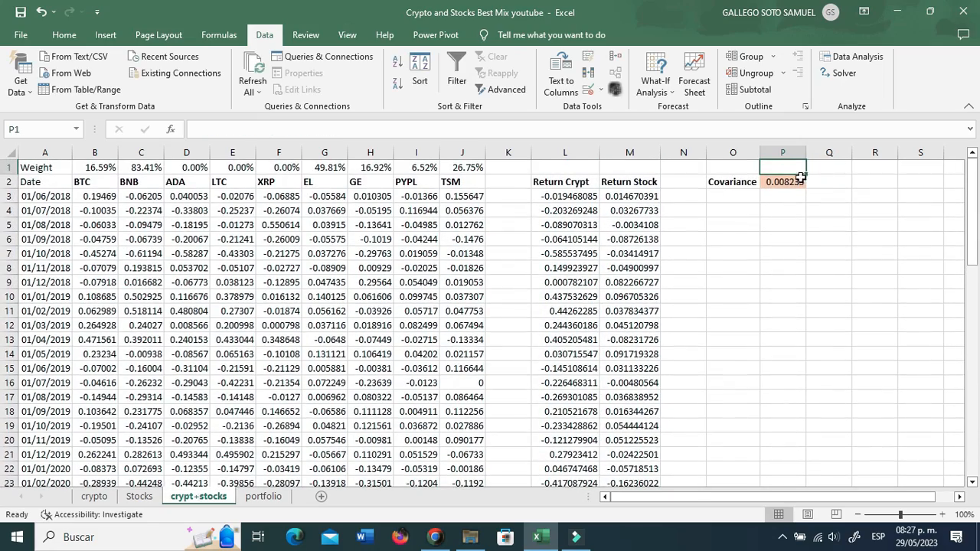
{"action": "left_click", "coordinate": [800, 178]}
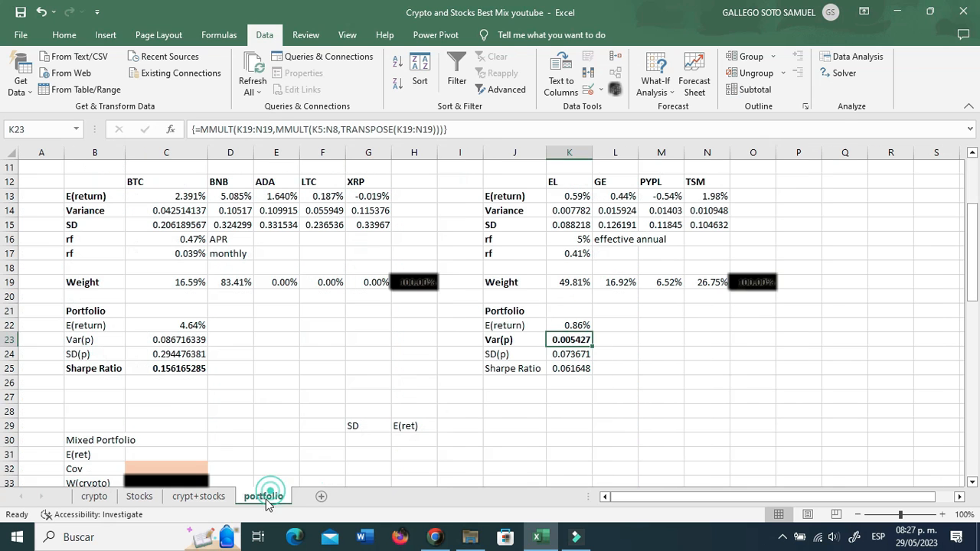
On the portfolio sheet, link the Mixed Portfolio's Cov cell C32 to 'crypt+stocks'!P2.
{"action": "left_click", "coordinate": [170, 398]}
{"action": "scroll", "coordinate": [180, 405], "scroll_direction": "down", "scroll_amount": 2}
{"action": "scroll", "coordinate": [187, 383], "scroll_direction": "down", "scroll_amount": 1}
{"action": "left_click", "coordinate": [192, 311]}
{"action": "left_click", "coordinate": [143, 324]}
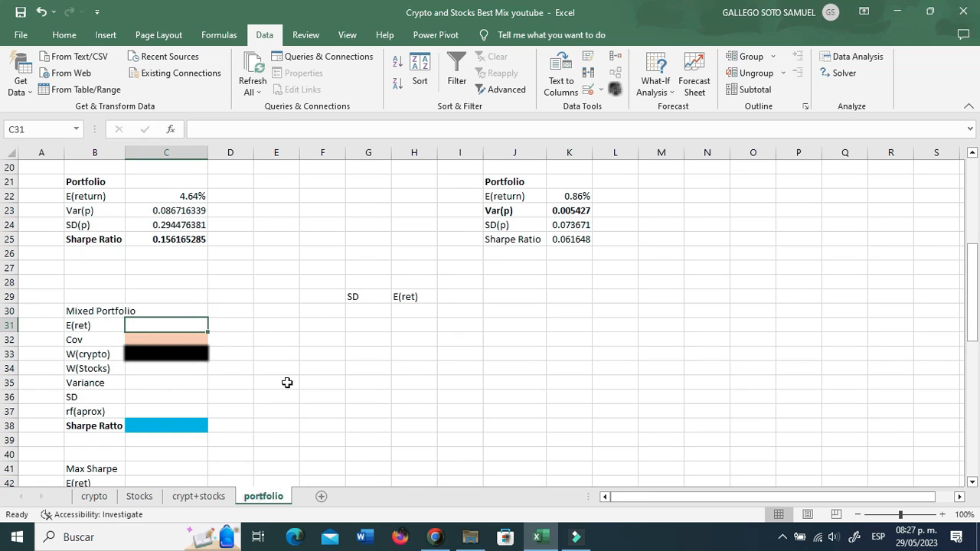
{"action": "left_click", "coordinate": [166, 357]}
{"action": "left_click", "coordinate": [174, 341]}
{"action": "type", "text": "+"}
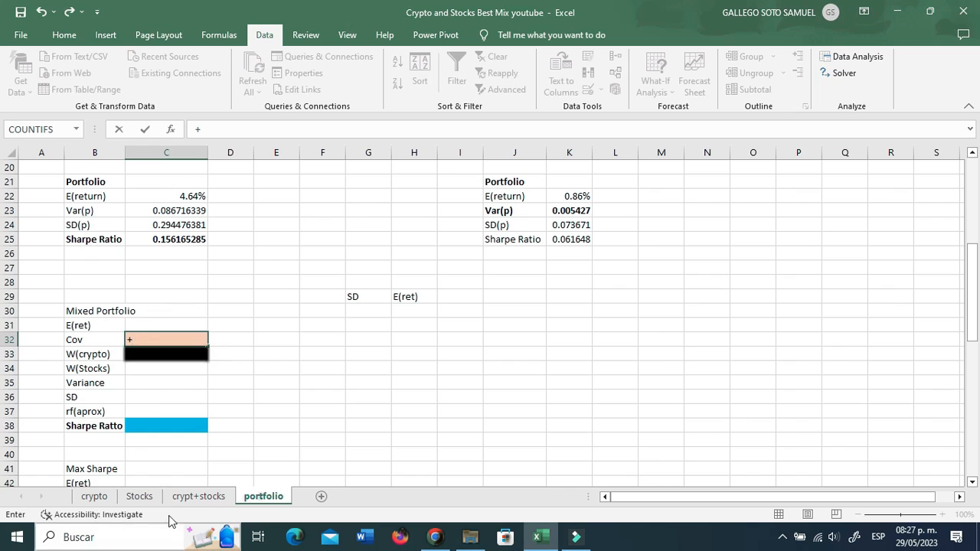
{"action": "left_click", "coordinate": [203, 497]}
{"action": "left_click", "coordinate": [795, 186]}
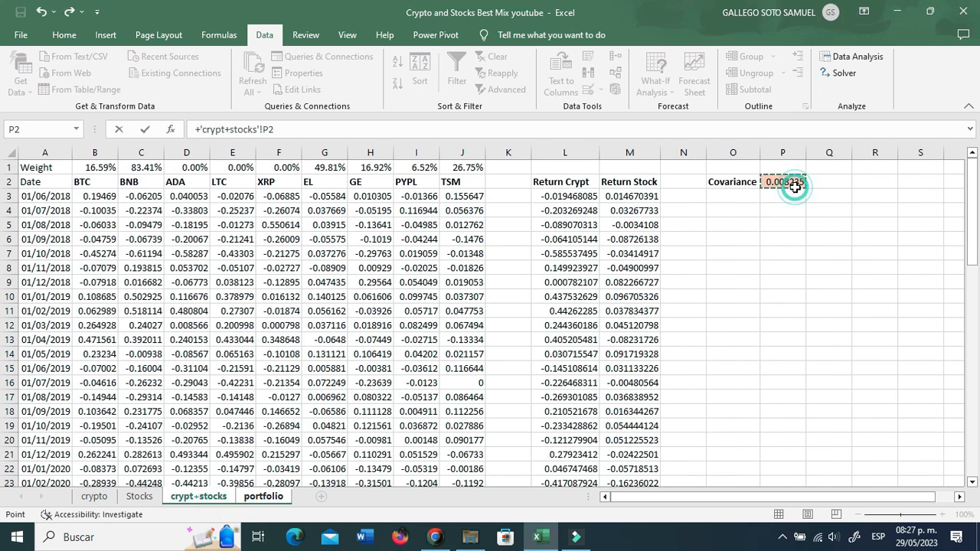
{"action": "key", "text": "Return"}
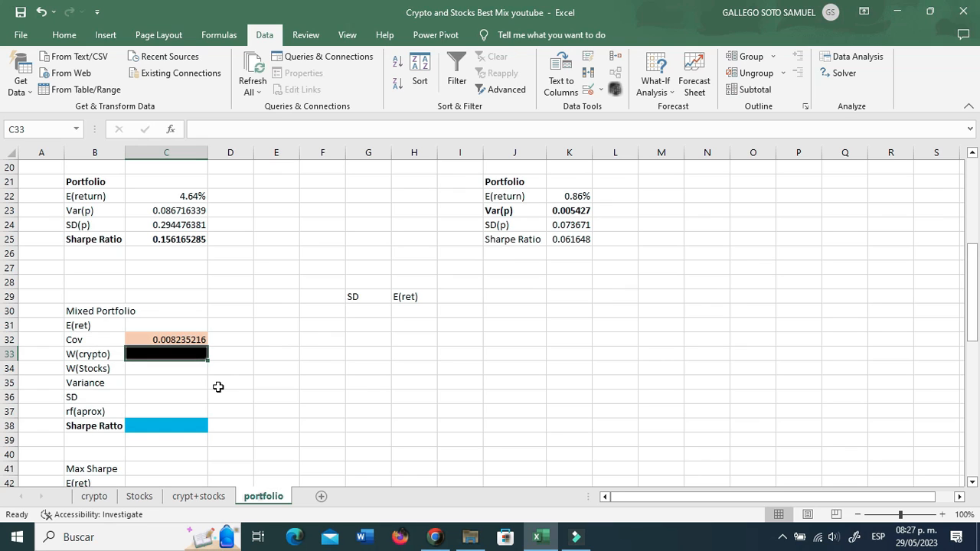
Set the Mixed Portfolio's W(crypto) weight in C33 to 20%.
{"action": "type", "text": "20%"}
{"action": "key", "text": "Return"}
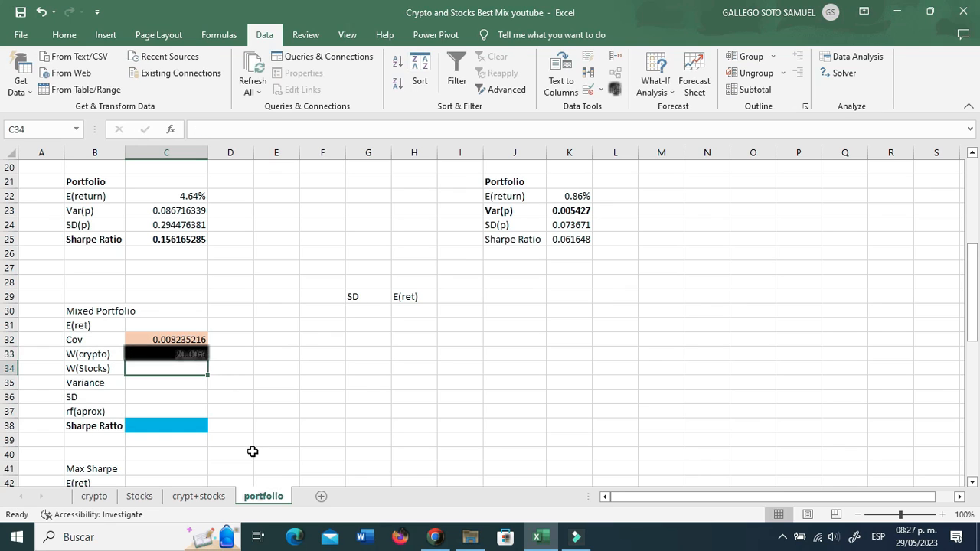
Try to calculate the W(Stocks) weight in C34 with the formula 1-C33%.
{"action": "type", "text": "+"}
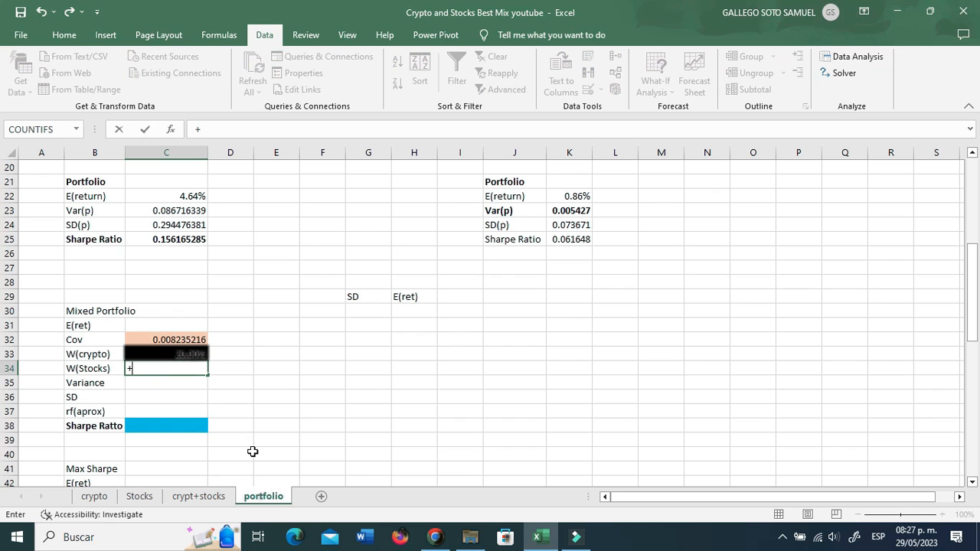
{"action": "type", "text": "1-"}
{"action": "key", "text": "Up"}
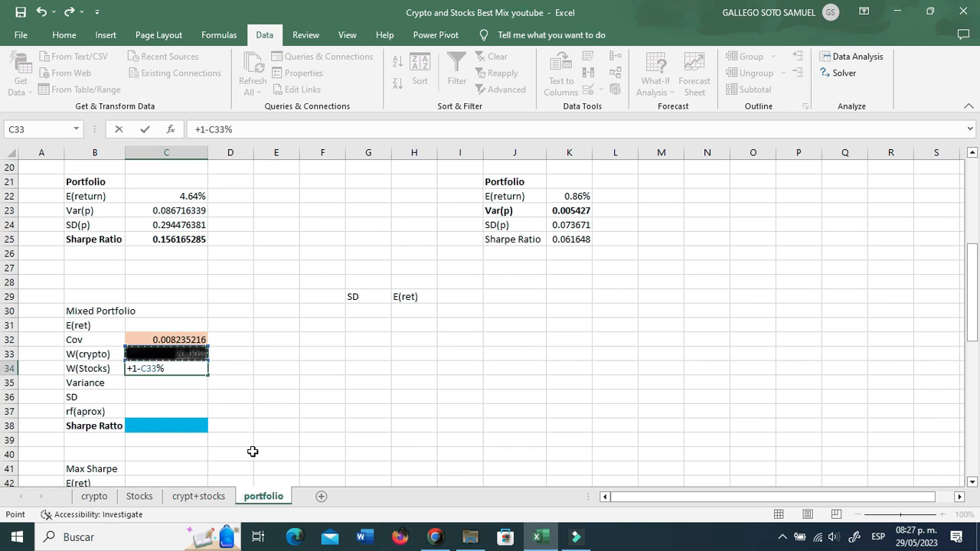
{"action": "key", "text": "Return"}
Replace the W(Stocks) formula in C34 with =100%-C33.
{"action": "key", "text": "Up"}
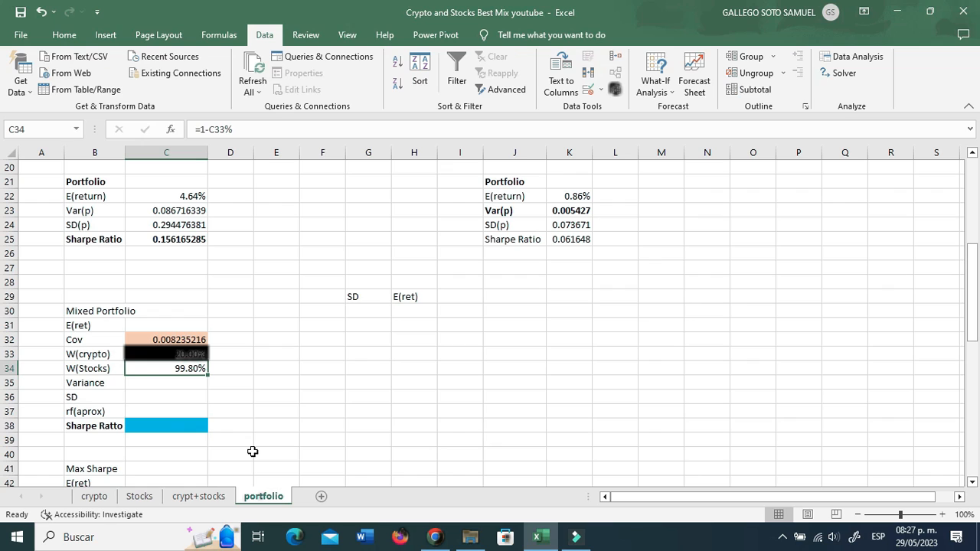
{"action": "type", "text": "100"}
{"action": "key", "text": "BackSpace"}
{"action": "key", "text": "BackSpace"}
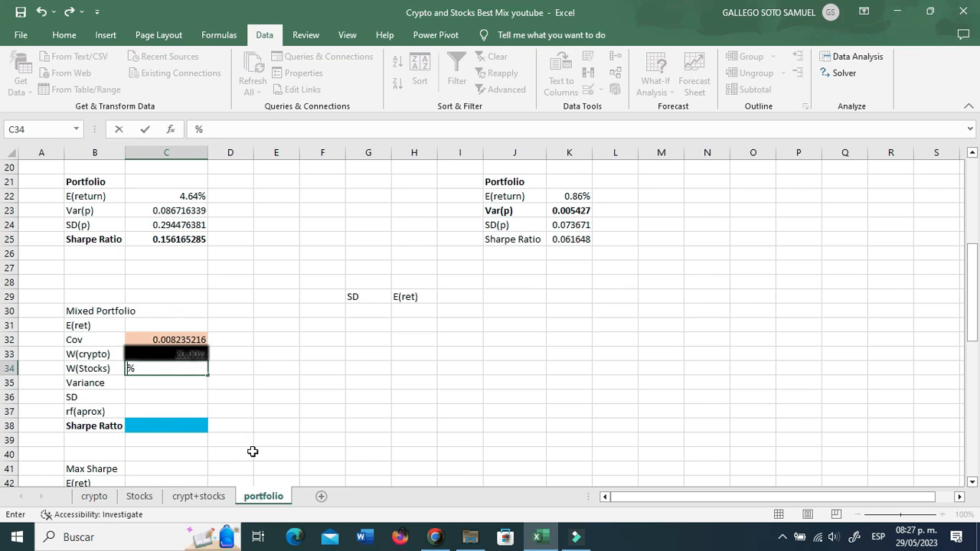
{"action": "type", "text": "=100"}
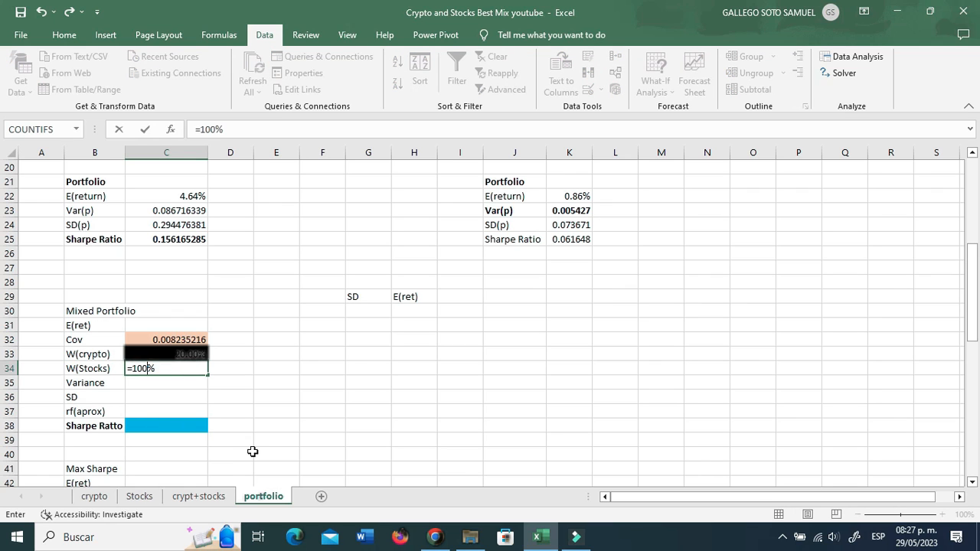
{"action": "left_click", "coordinate": [246, 130]}
{"action": "type", "text": "-"}
{"action": "left_click", "coordinate": [170, 354]}
{"action": "key", "text": "Return"}
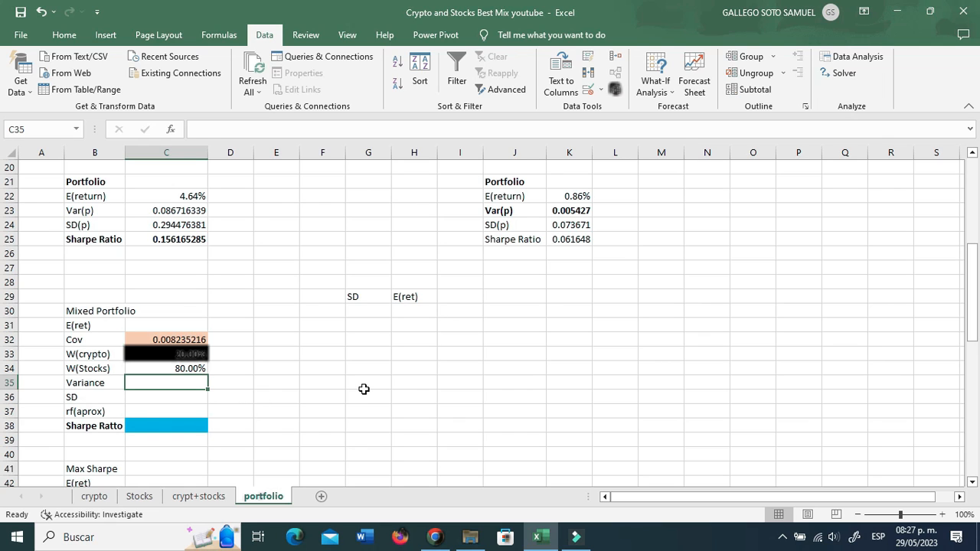
Enter the crypto part of the Mixed Portfolio's E(ret) in C31 as weight times expected return, =C33*C22.
{"action": "left_click", "coordinate": [182, 325]}
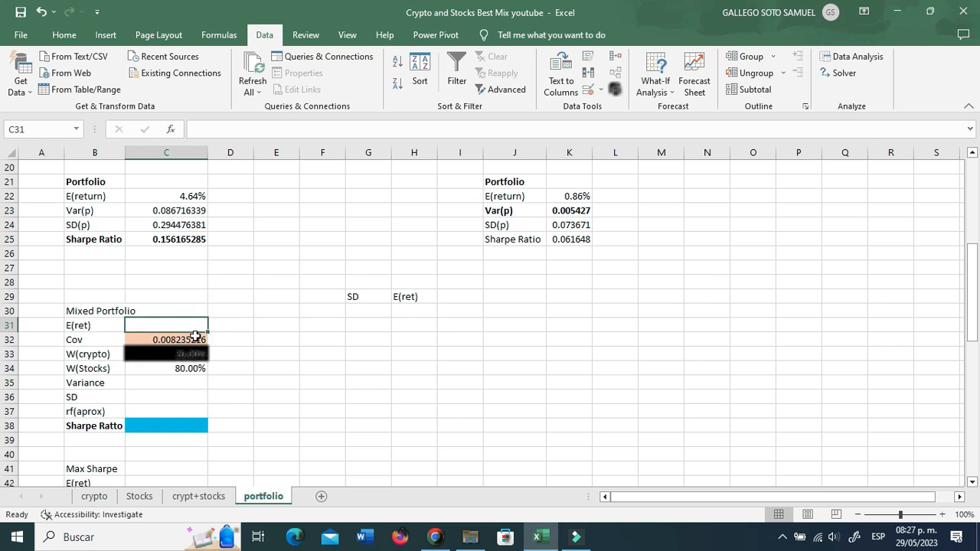
{"action": "scroll", "coordinate": [196, 336], "scroll_direction": "up", "scroll_amount": 4}
{"action": "scroll", "coordinate": [195, 336], "scroll_direction": "down", "scroll_amount": 2}
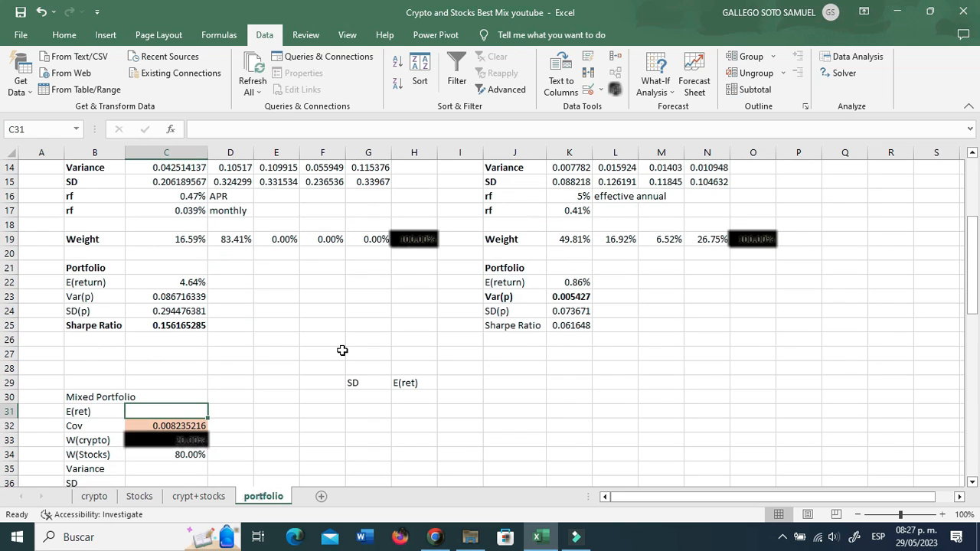
{"action": "type", "text": "="}
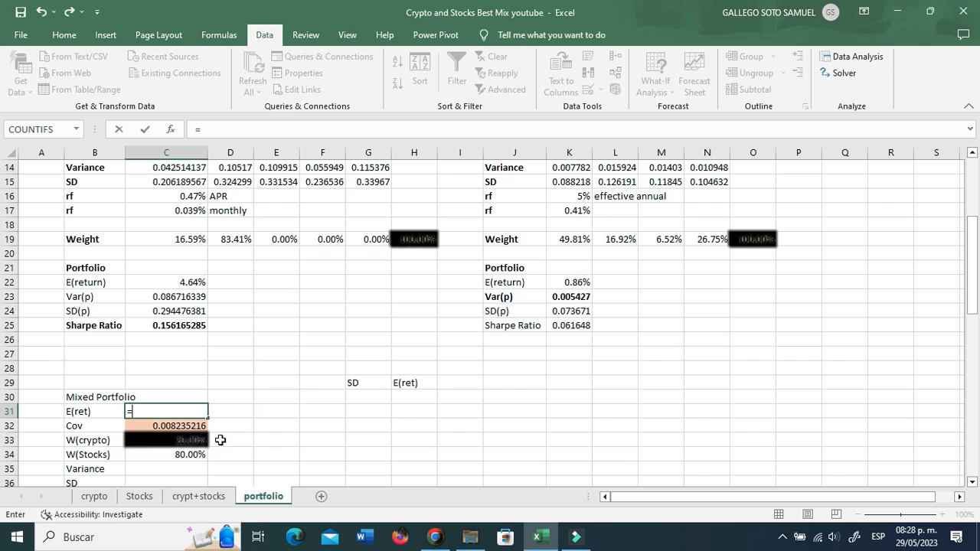
{"action": "left_click", "coordinate": [166, 442]}
{"action": "type", "text": "*"}
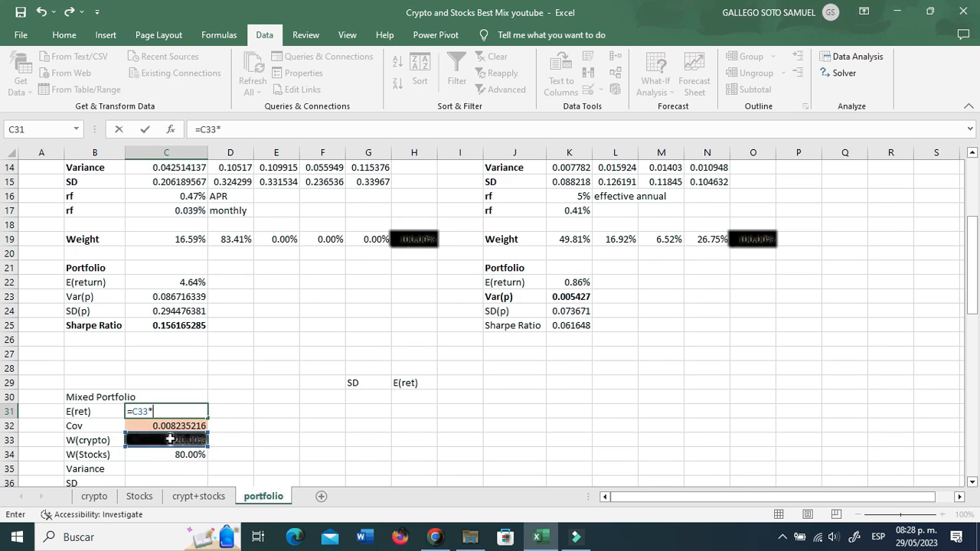
{"action": "left_click", "coordinate": [180, 284]}
{"action": "key", "text": "Return"}
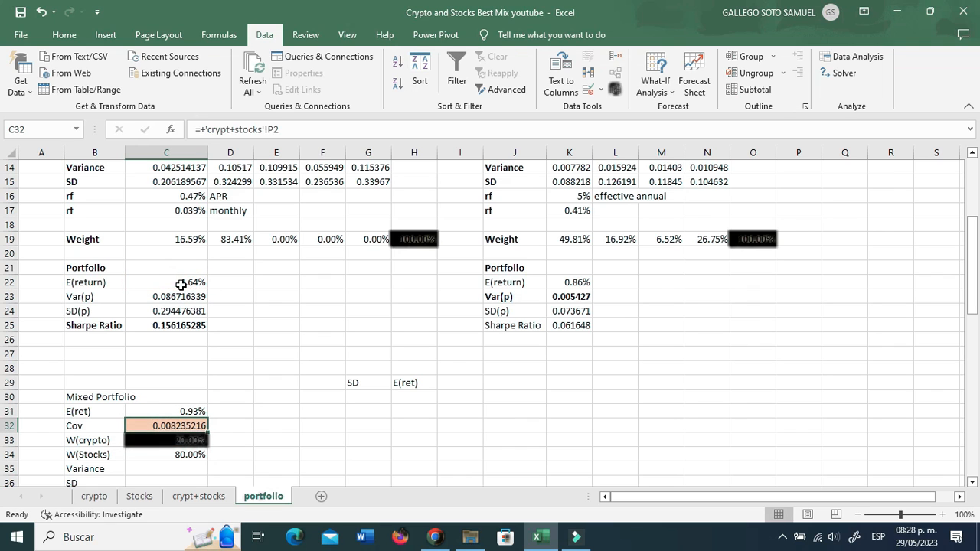
Extend the E(ret) formula in C31 with the stock part so it reads =C33*C22+C34*K22.
{"action": "left_click", "coordinate": [176, 411]}
{"action": "left_click", "coordinate": [264, 128]}
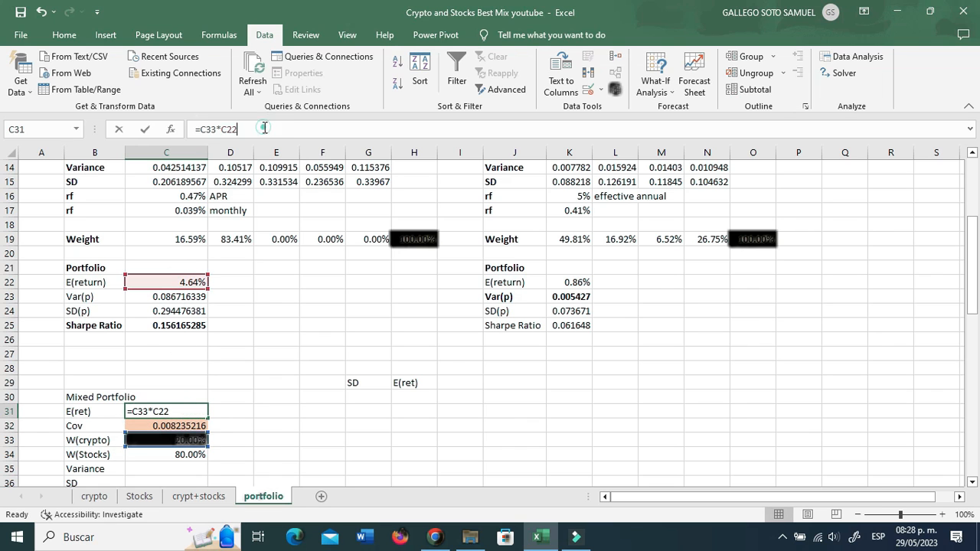
{"action": "left_click", "coordinate": [199, 454]}
{"action": "type", "text": "*"}
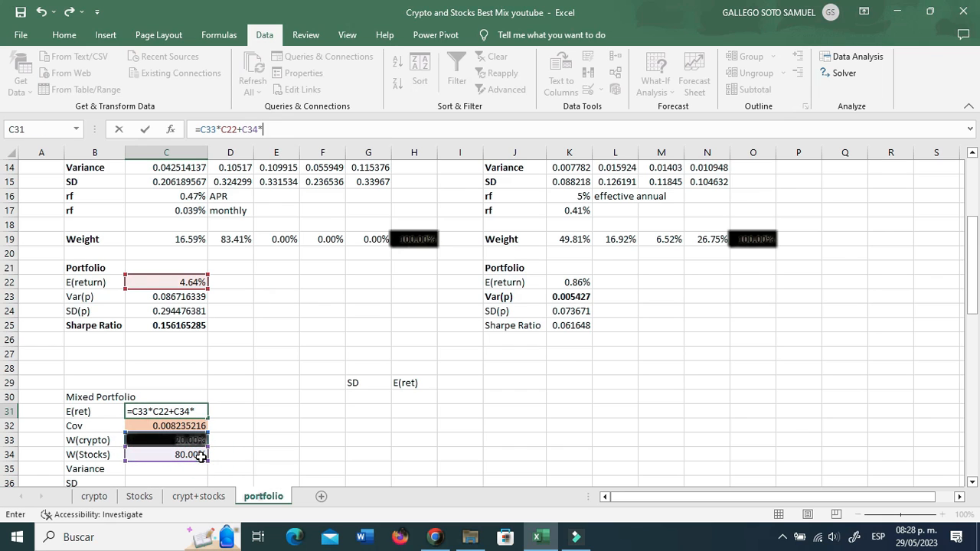
{"action": "left_click", "coordinate": [572, 281]}
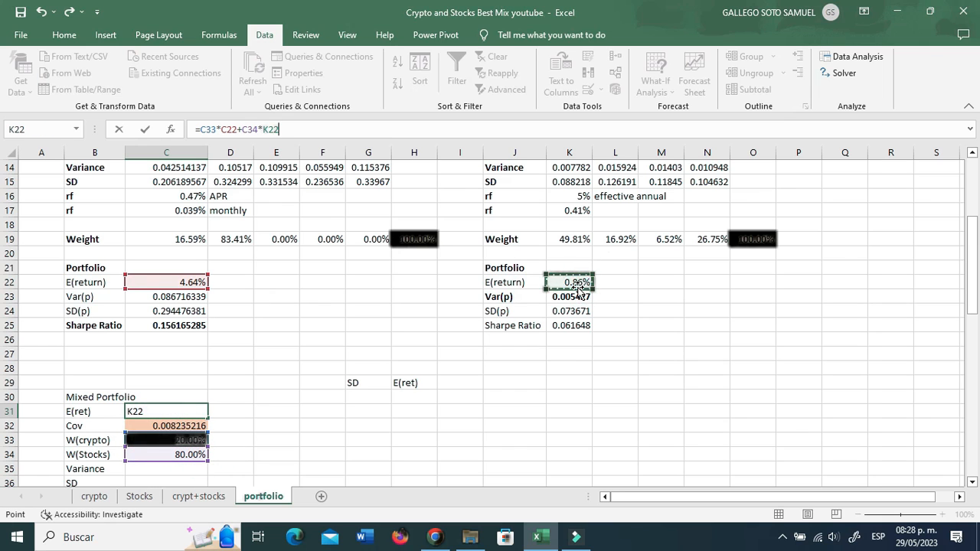
{"action": "key", "text": "Return"}
Calculate the Mixed Portfolio's Variance in C35 with =C33^2*C23+C34^2*K23+2*C33*C34*C32.
{"action": "scroll", "coordinate": [289, 307], "scroll_direction": "down", "scroll_amount": 1}
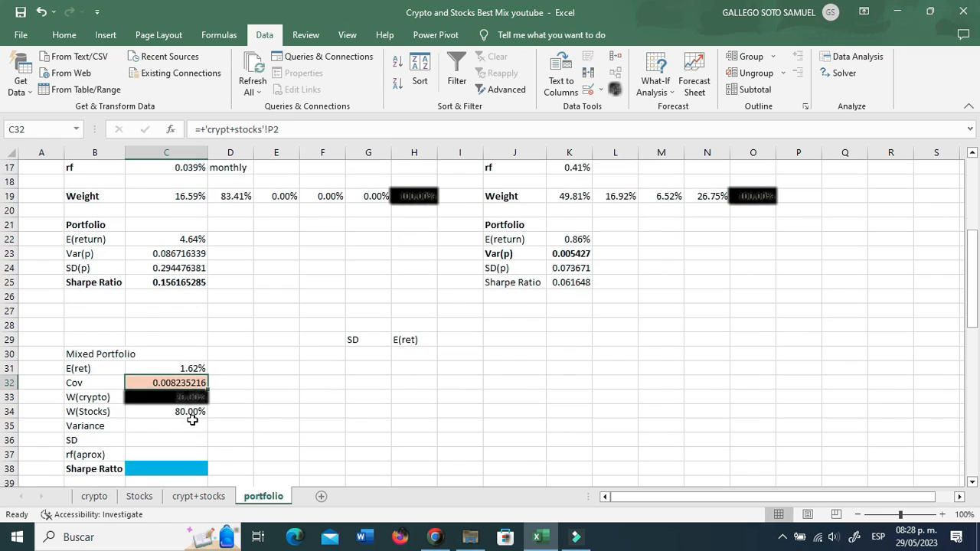
{"action": "left_click", "coordinate": [191, 425]}
{"action": "type", "text": "="}
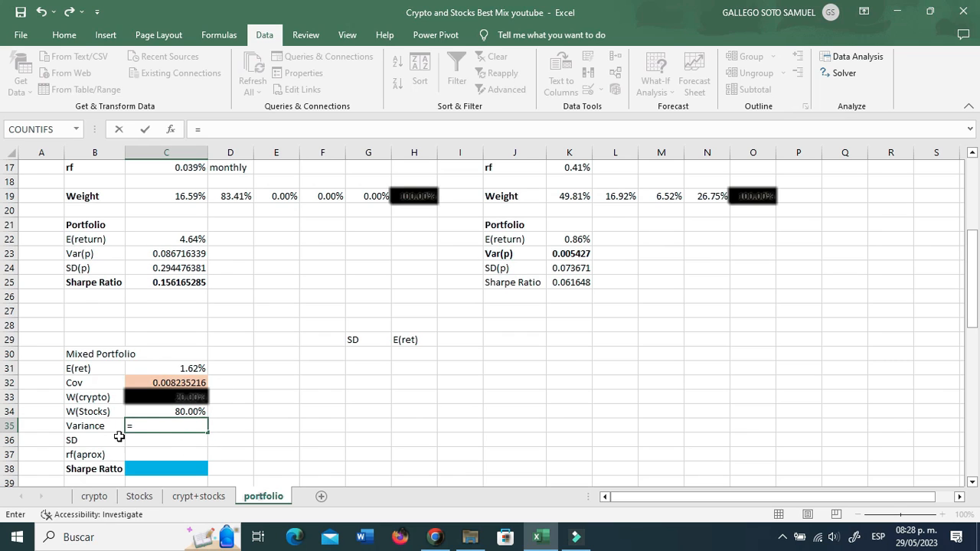
{"action": "left_click", "coordinate": [172, 397]}
{"action": "type", "text": "^2*"}
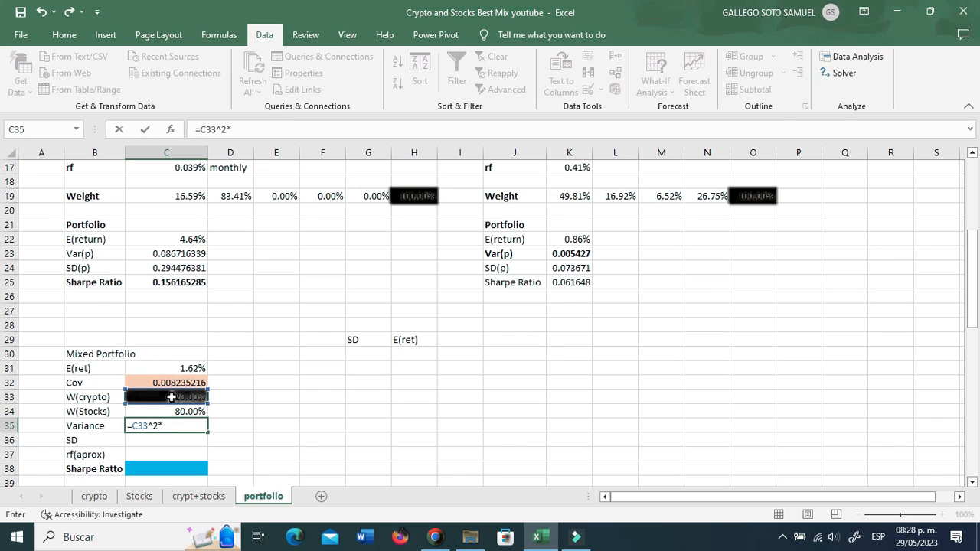
{"action": "left_click", "coordinate": [176, 251]}
{"action": "type", "text": "+"}
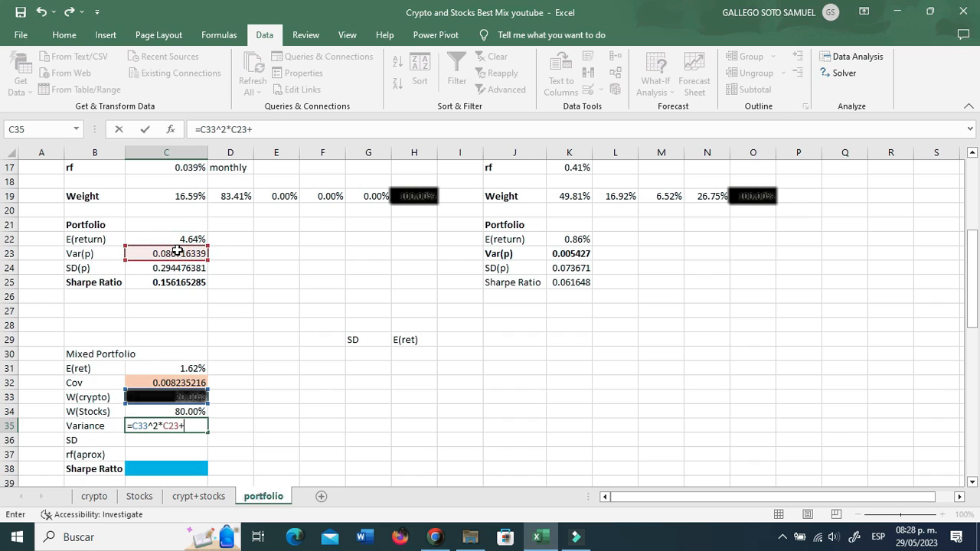
{"action": "left_click", "coordinate": [196, 412]}
{"action": "type", "text": "^"}
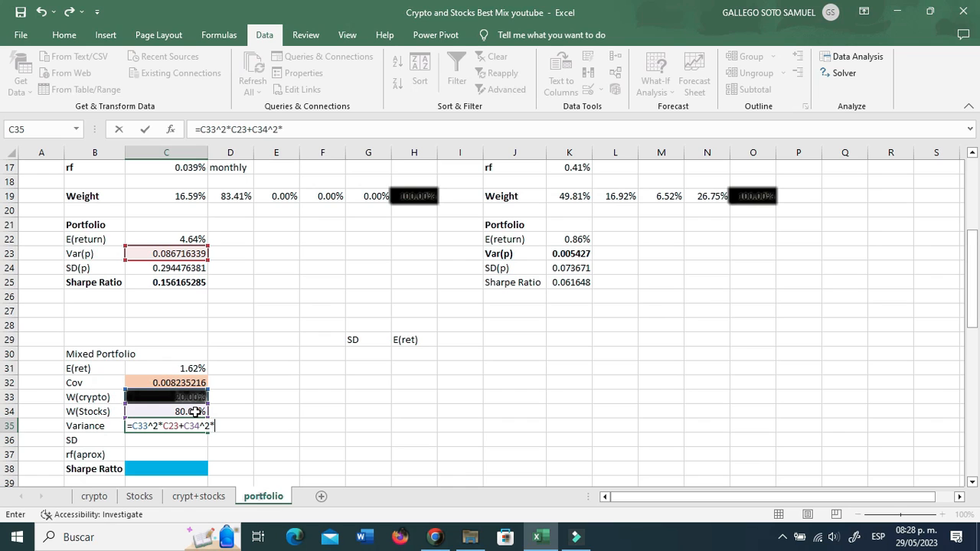
{"action": "type", "text": "2*"}
{"action": "left_click", "coordinate": [582, 253]}
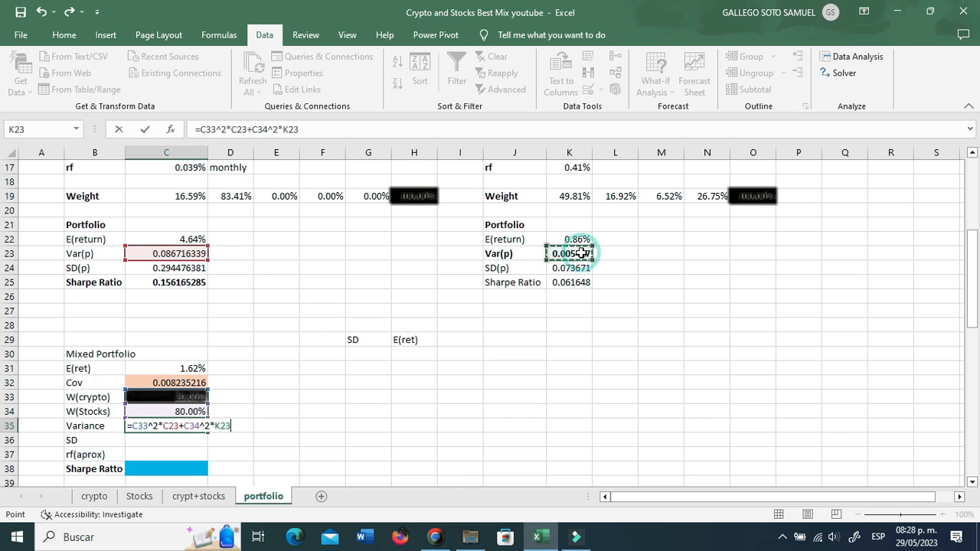
{"action": "type", "text": "+"}
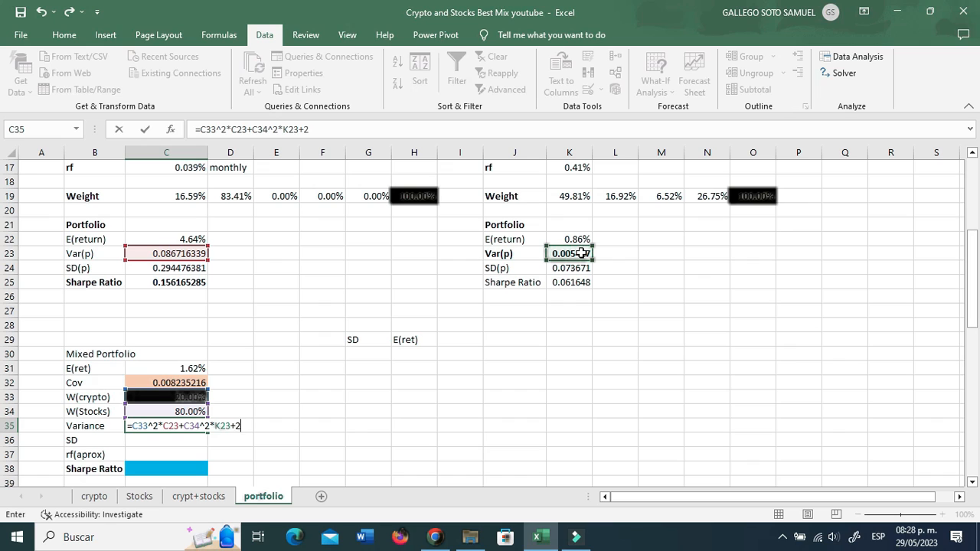
{"action": "type", "text": "2*"}
{"action": "left_click", "coordinate": [163, 397]}
{"action": "type", "text": "*"}
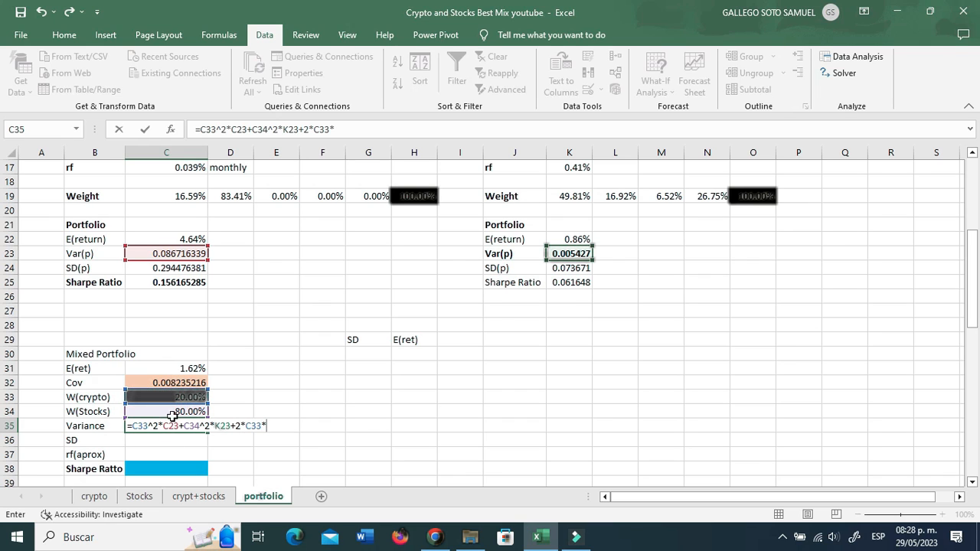
{"action": "left_click", "coordinate": [176, 412]}
{"action": "type", "text": "*"}
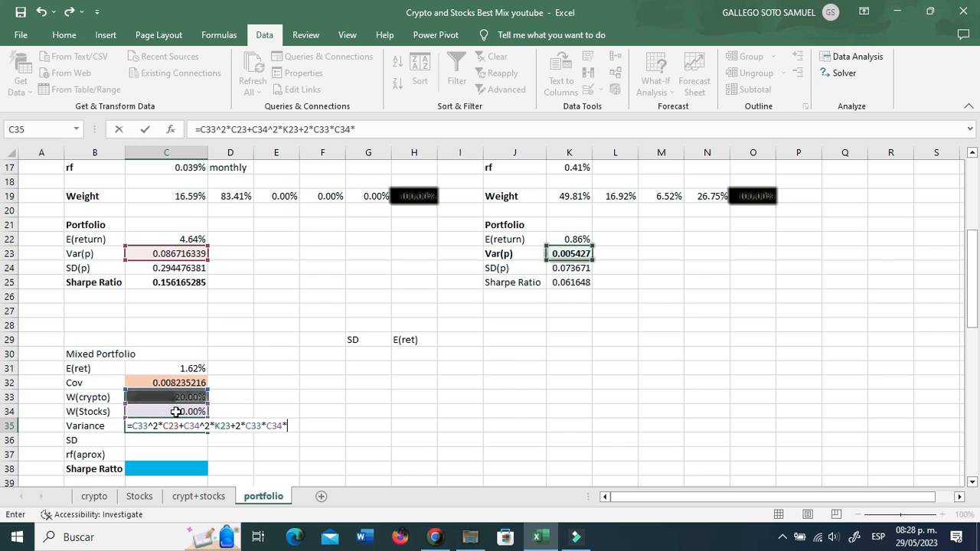
{"action": "left_click", "coordinate": [171, 383]}
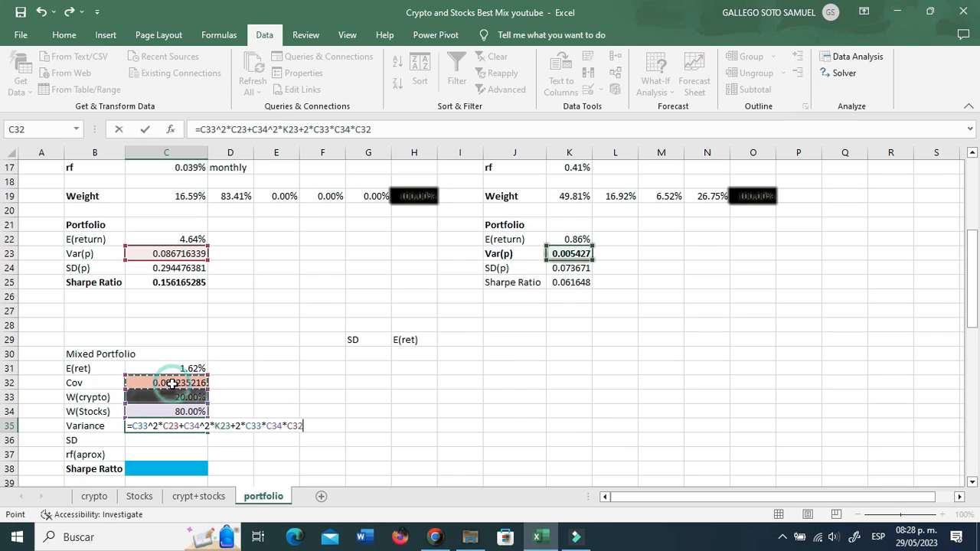
{"action": "key", "text": "Return"}
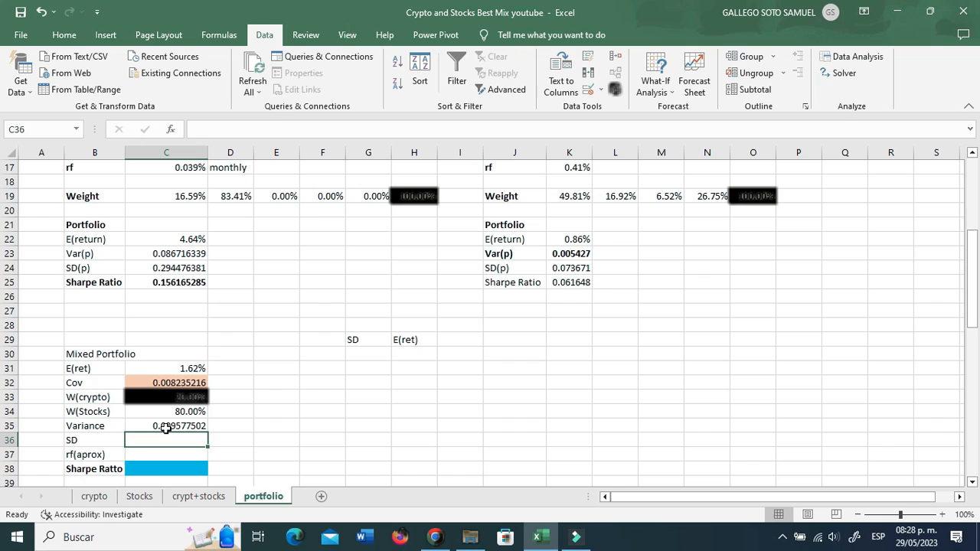
{"action": "left_click", "coordinate": [166, 427]}
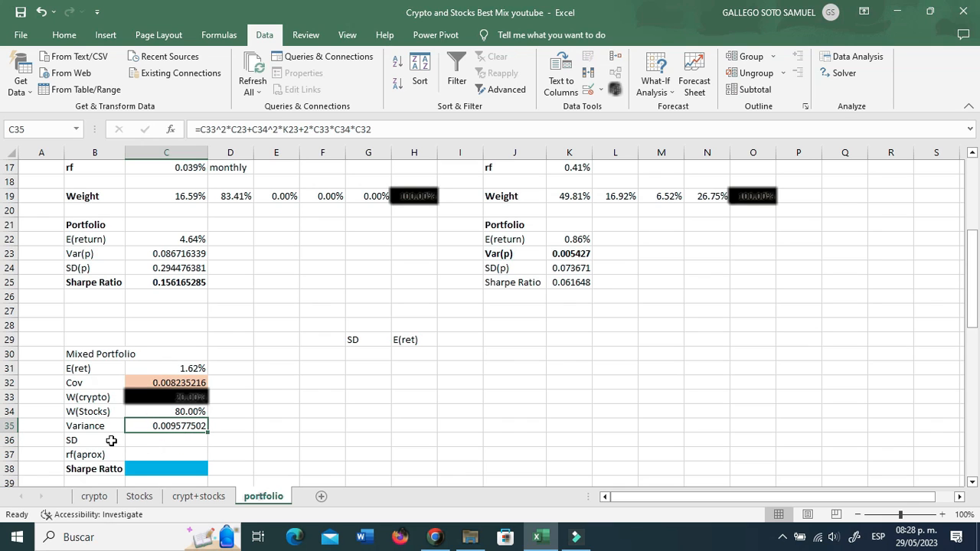
Calculate the Mixed Portfolio's SD in C36 as the square root of the variance in C35.
{"action": "left_click", "coordinate": [151, 443]}
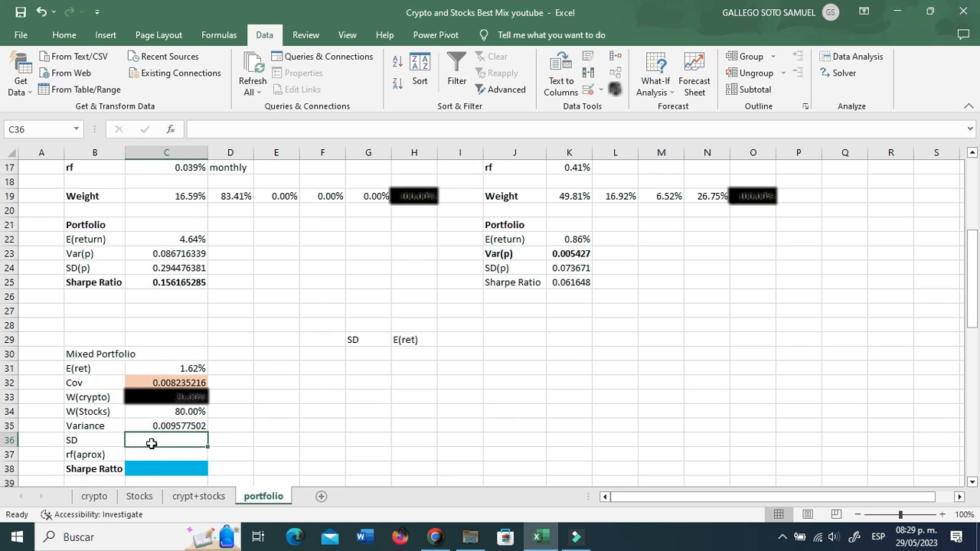
{"action": "type", "text": "+"}
{"action": "key", "text": "Up"}
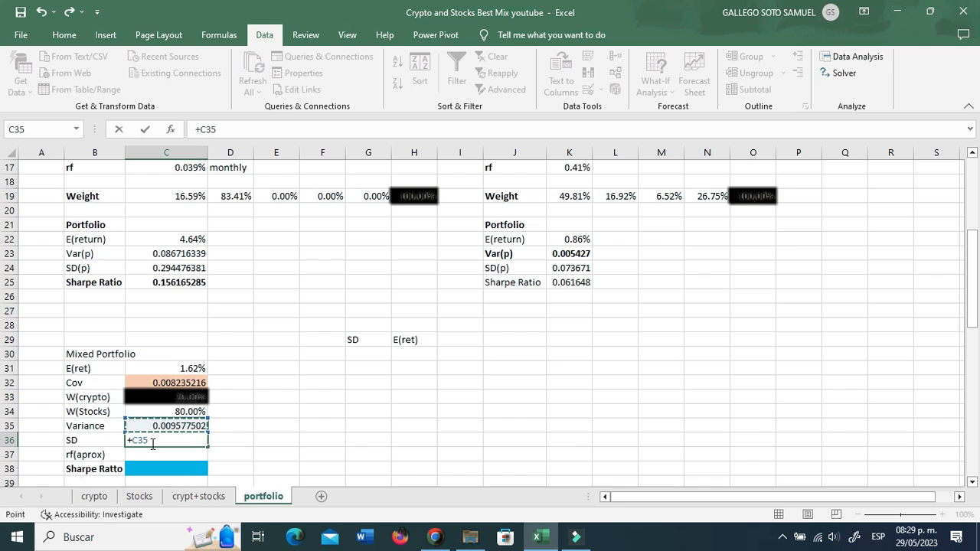
{"action": "type", "text": "^^"}
{"action": "key", "text": "Return"}
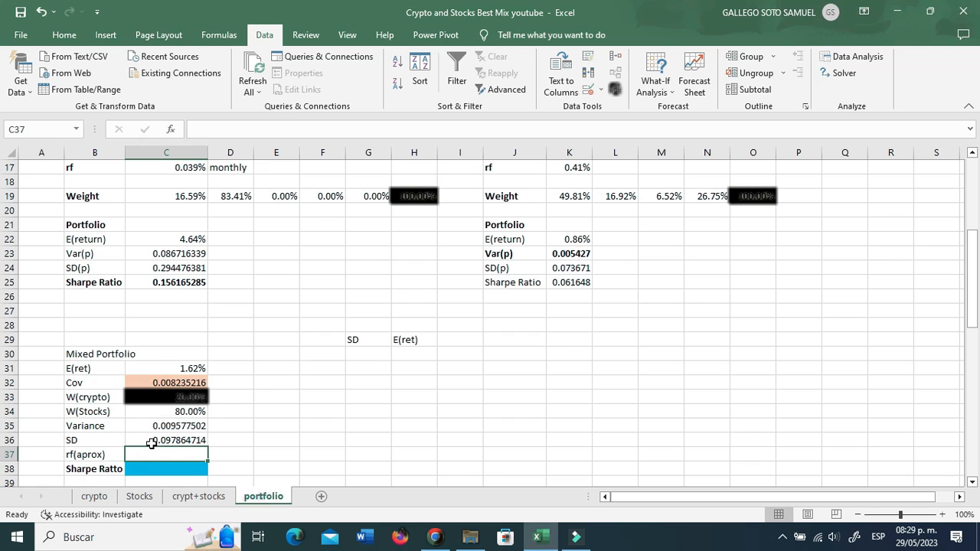
Enter the crypto part of the Mixed Portfolio's rf(aprox) in C37 as crypto weight times monthly risk-free rate, +C33*C17.
{"action": "type", "text": "-+"}
{"action": "key", "text": "BackSpace"}
{"action": "key", "text": "BackSpace"}
{"action": "type", "text": "+"}
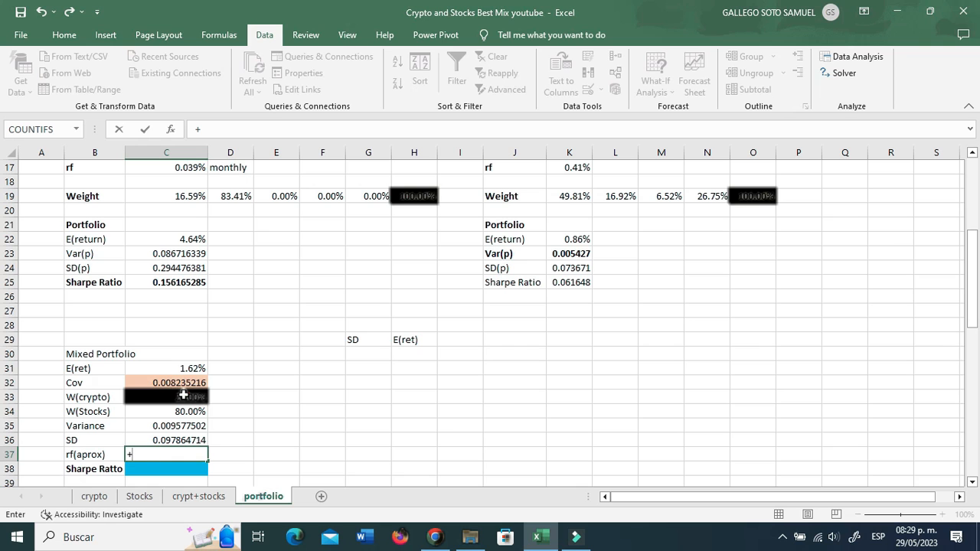
{"action": "scroll", "coordinate": [184, 395], "scroll_direction": "up", "scroll_amount": 1}
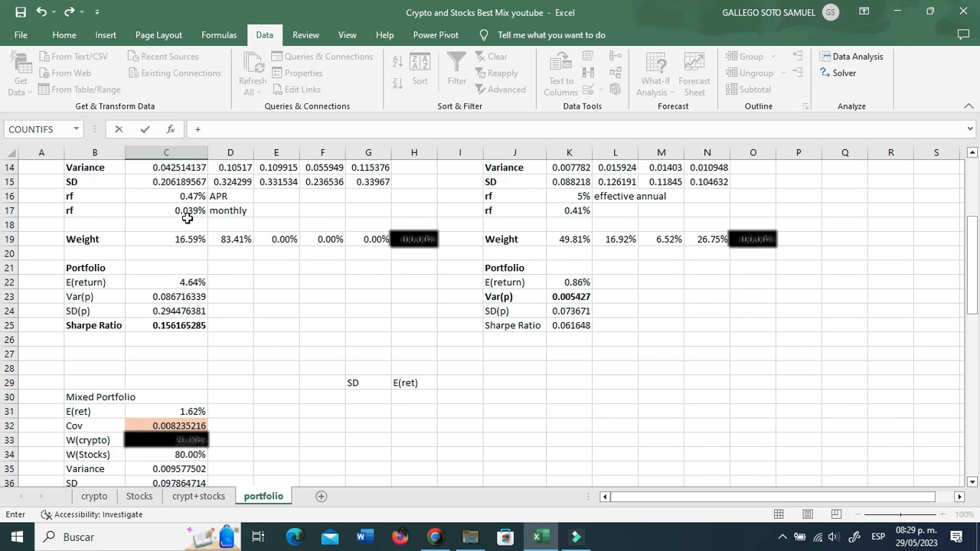
{"action": "scroll", "coordinate": [192, 402], "scroll_direction": "down", "scroll_amount": 1}
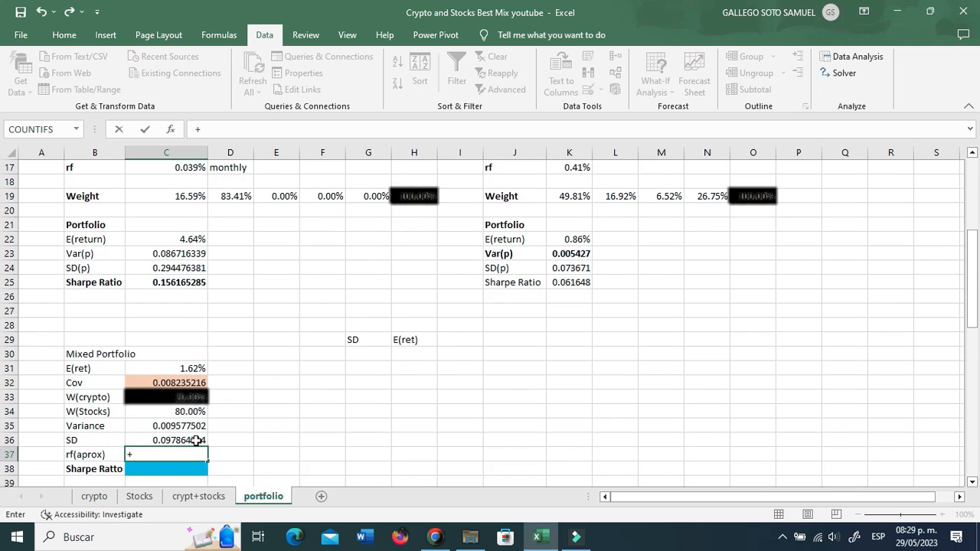
{"action": "left_click", "coordinate": [189, 399]}
{"action": "type", "text": "*"}
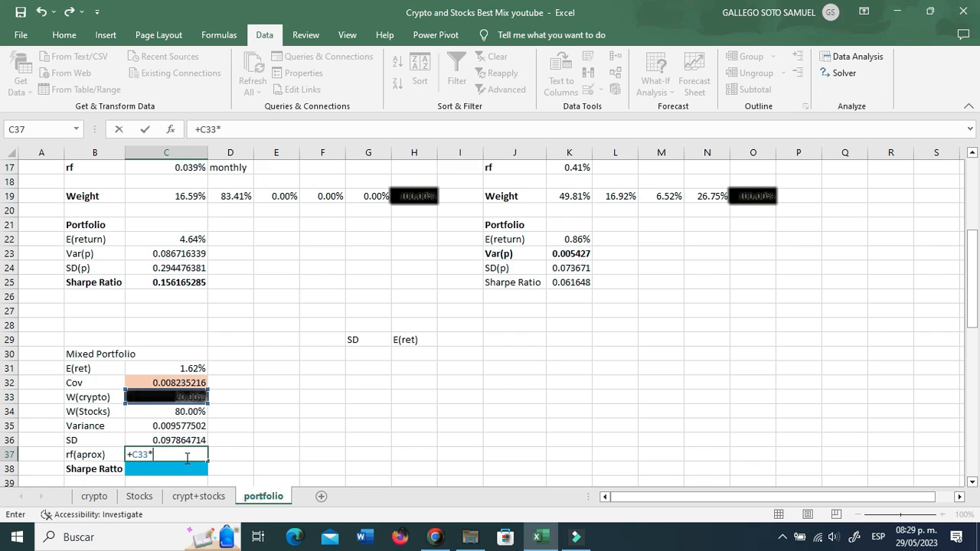
{"action": "scroll", "coordinate": [187, 458], "scroll_direction": "up", "scroll_amount": 1}
{"action": "left_click", "coordinate": [193, 212]}
{"action": "type", "text": "+"}
Complete the rf(aprox) formula in C37 with the stock part so it reads +C33*C17+C34*K17.
{"action": "scroll", "coordinate": [197, 292], "scroll_direction": "down", "scroll_amount": 1}
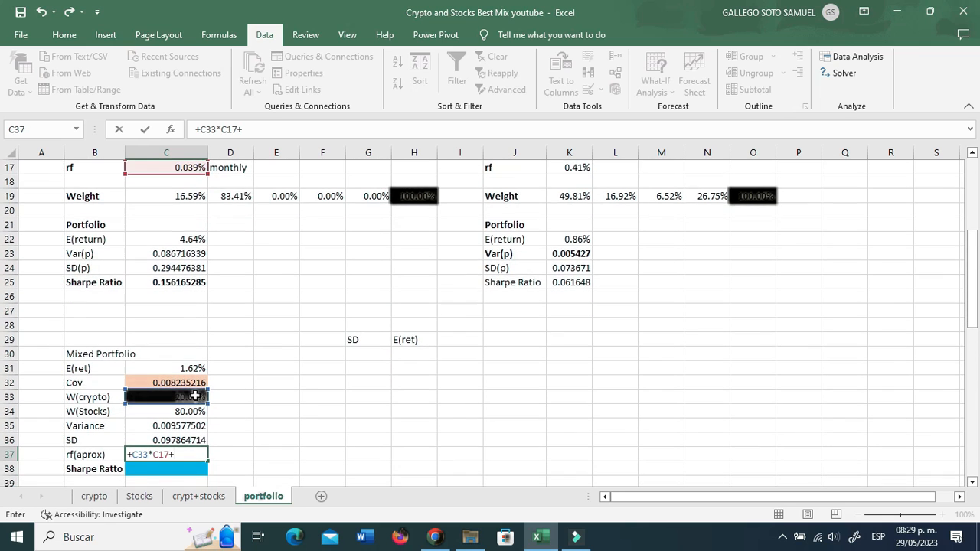
{"action": "left_click", "coordinate": [195, 412]}
{"action": "type", "text": "*"}
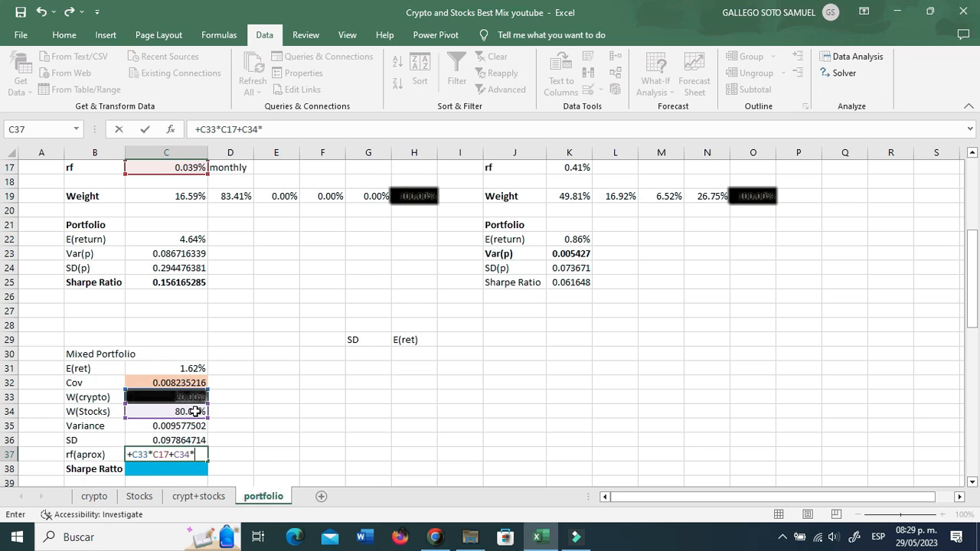
{"action": "scroll", "coordinate": [343, 407], "scroll_direction": "up", "scroll_amount": 1}
{"action": "left_click", "coordinate": [581, 212]}
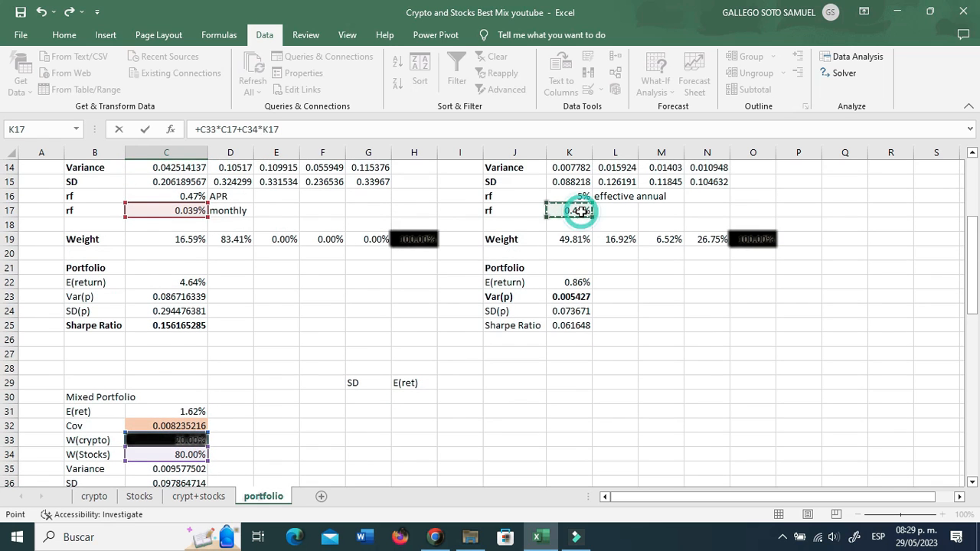
{"action": "key", "text": "Return"}
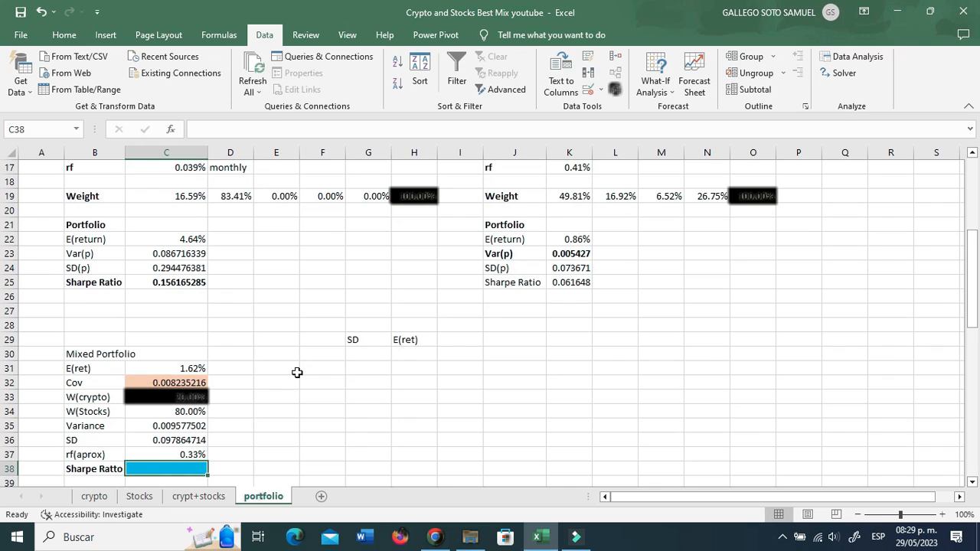
Calculate the Mixed Portfolio's Sharpe ratio in C38 with =(C31-C37)/C36.
{"action": "scroll", "coordinate": [297, 372], "scroll_direction": "down", "scroll_amount": 2}
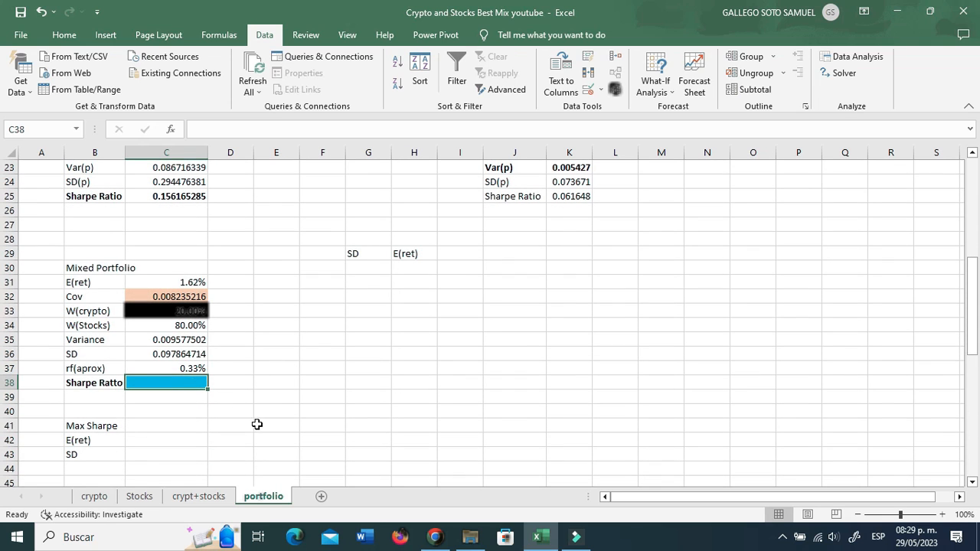
{"action": "type", "text": "=("}
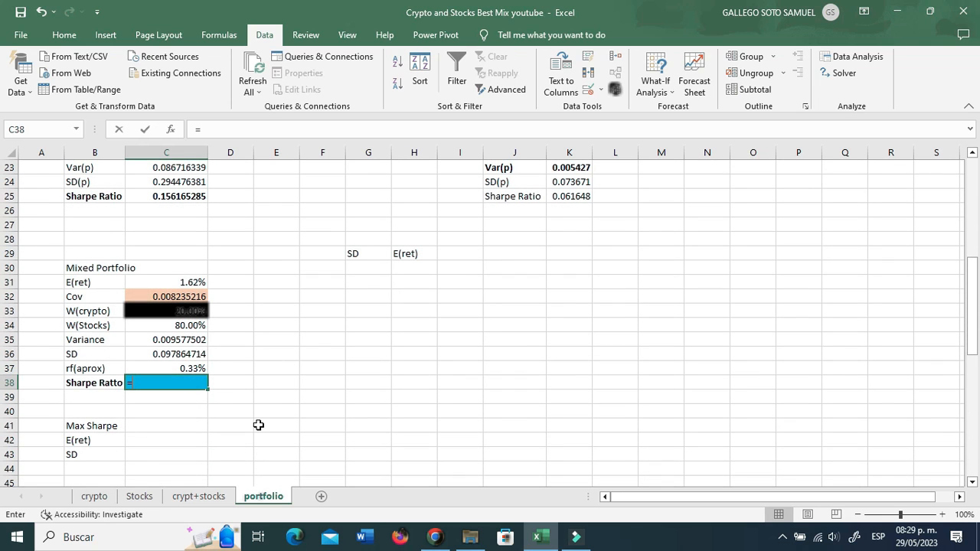
{"action": "left_click", "coordinate": [149, 283]}
{"action": "type", "text": "*"}
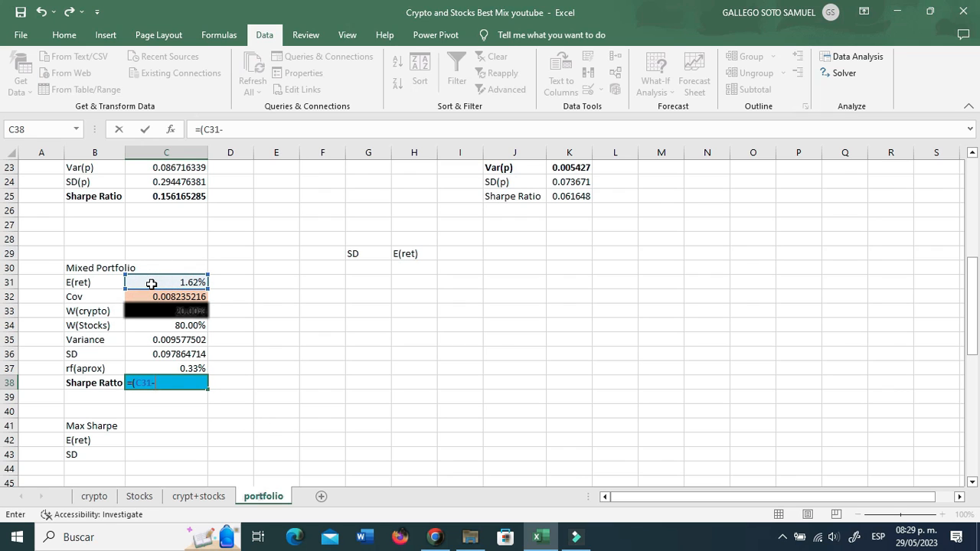
{"action": "left_click", "coordinate": [182, 369]}
{"action": "type", "text": ")/"}
{"action": "left_click", "coordinate": [184, 354]}
{"action": "key", "text": "Return"}
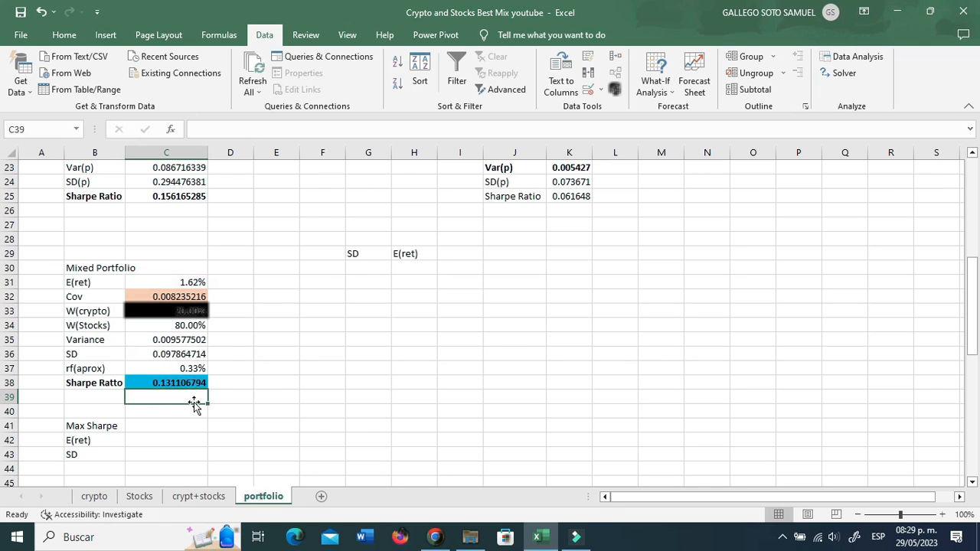
{"action": "left_click", "coordinate": [197, 381]}
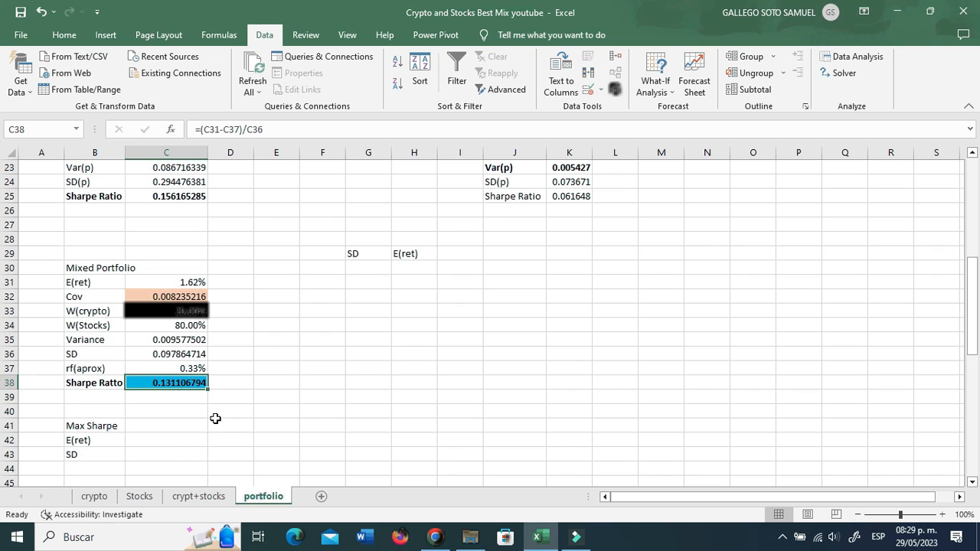
Open Solver and reset all of its previous parameters.
{"action": "left_click", "coordinate": [177, 425]}
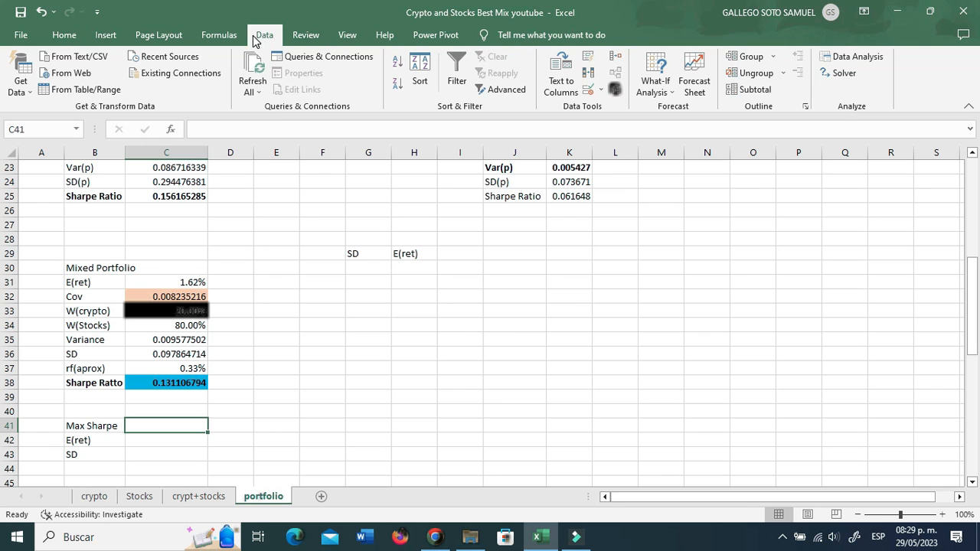
{"action": "left_click", "coordinate": [842, 74]}
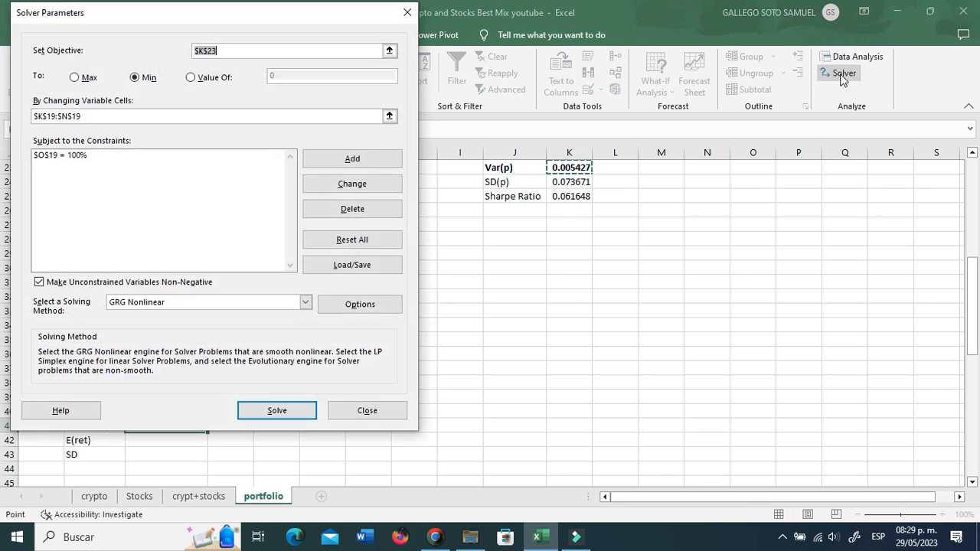
{"action": "left_click", "coordinate": [365, 243]}
{"action": "left_click", "coordinate": [505, 321]}
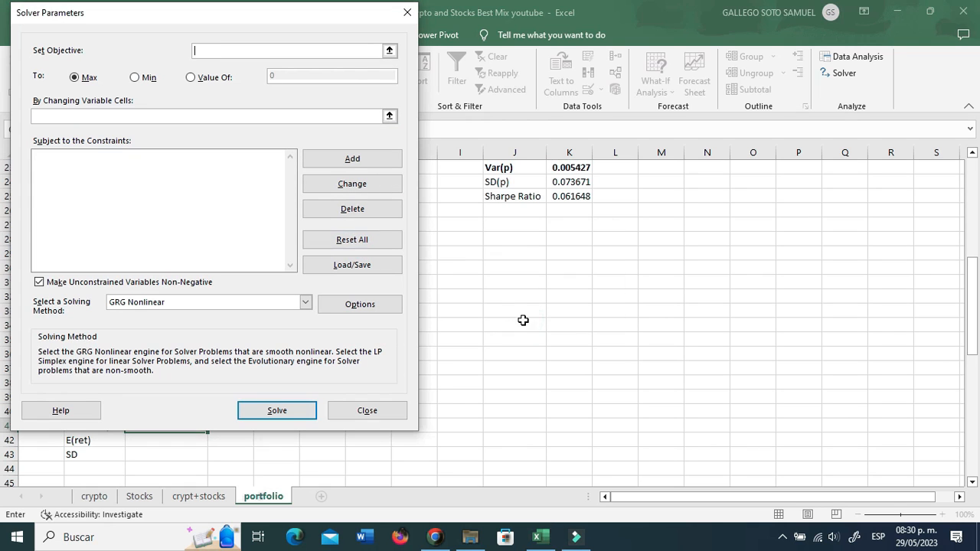
Set Solver to maximize the Mixed Portfolio's Sharpe ratio in C38 by changing the crypto weight in C33.
{"action": "left_click", "coordinate": [389, 50]}
{"action": "left_click", "coordinate": [184, 376]}
{"action": "left_click", "coordinate": [409, 31]}
{"action": "left_click", "coordinate": [389, 116]}
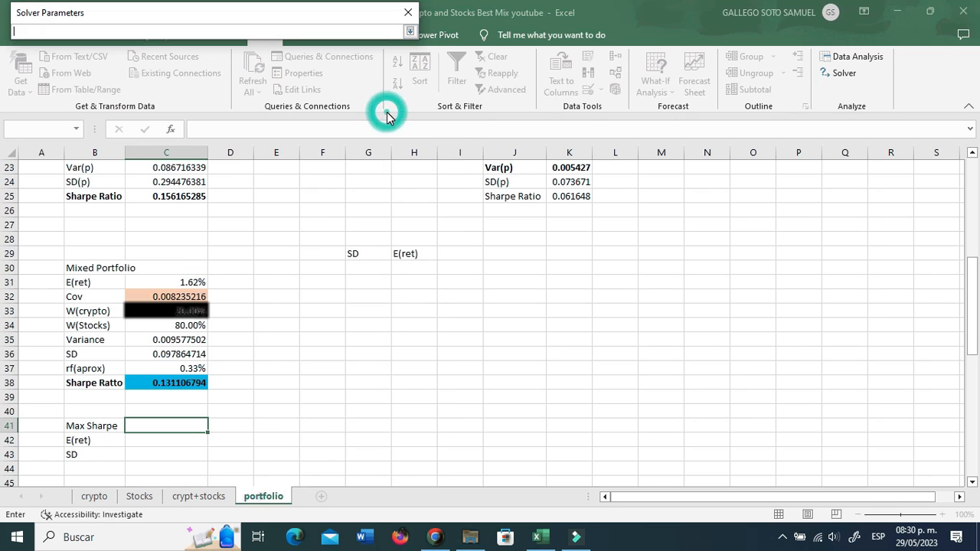
{"action": "left_click", "coordinate": [191, 308]}
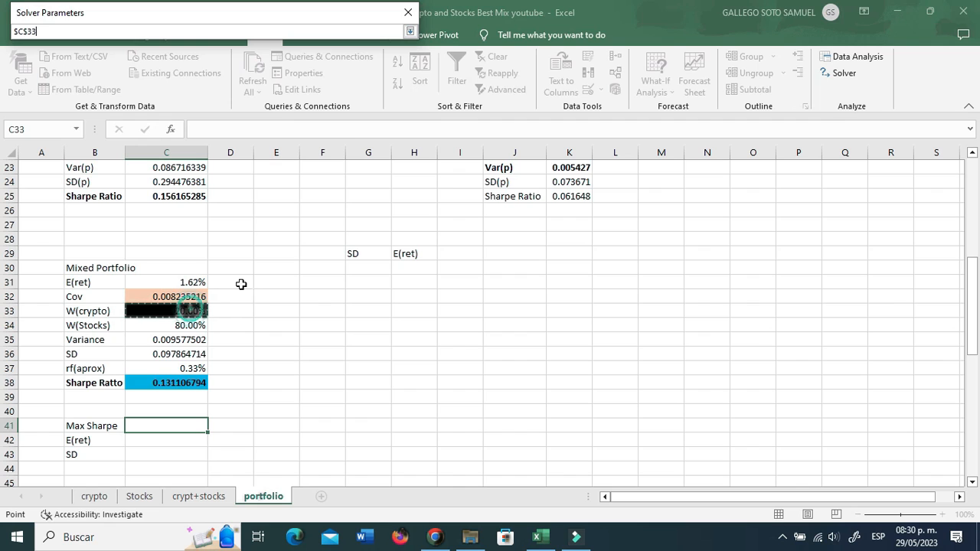
{"action": "left_click", "coordinate": [410, 32]}
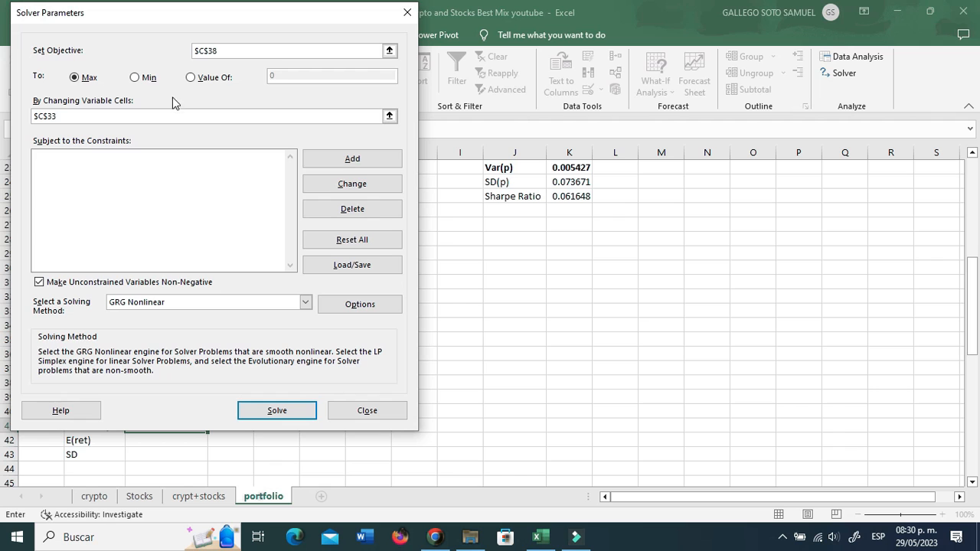
Solve for the maximum Sharpe ratio with GRG Nonlinear and keep the Solver solution.
{"action": "left_click", "coordinate": [289, 418]}
{"action": "left_click", "coordinate": [321, 297]}
{"action": "left_click", "coordinate": [274, 323]}
Examine the Mixed Portfolio's optimized return and weights, and check the rf(aprox) and Sharpe ratio formulas in C37 and C38.
{"action": "left_click", "coordinate": [165, 439]}
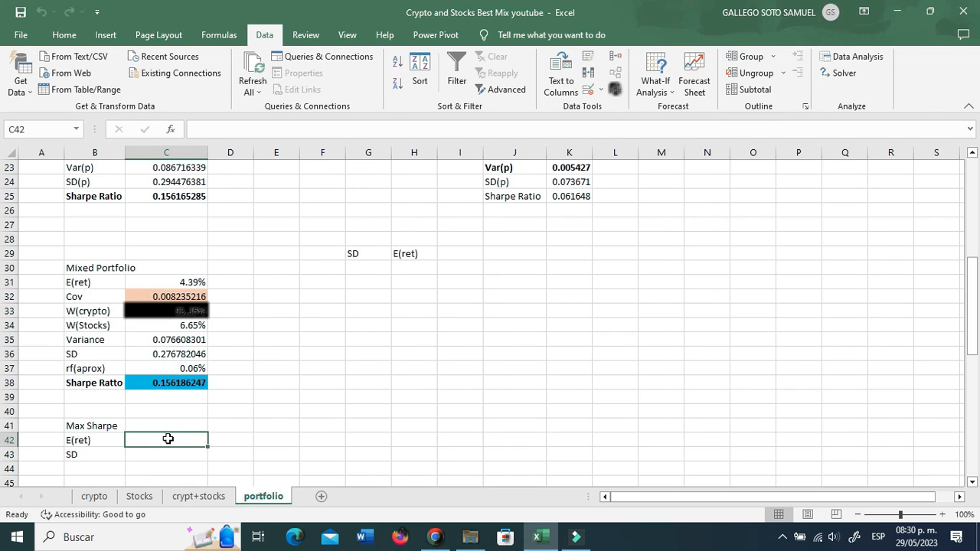
{"action": "left_click", "coordinate": [176, 281]}
{"action": "left_click", "coordinate": [199, 312]}
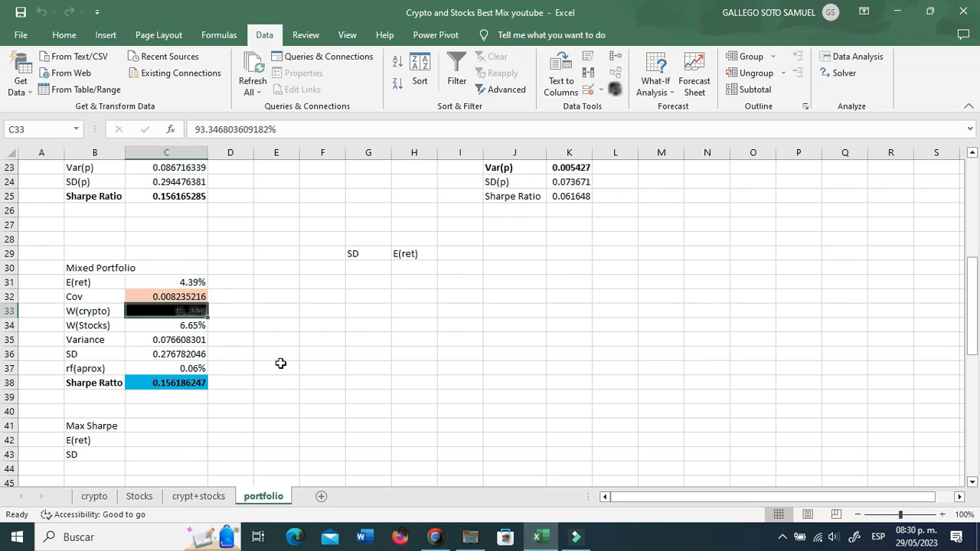
{"action": "scroll", "coordinate": [280, 362], "scroll_direction": "up", "scroll_amount": 4}
{"action": "scroll", "coordinate": [280, 362], "scroll_direction": "down", "scroll_amount": 3}
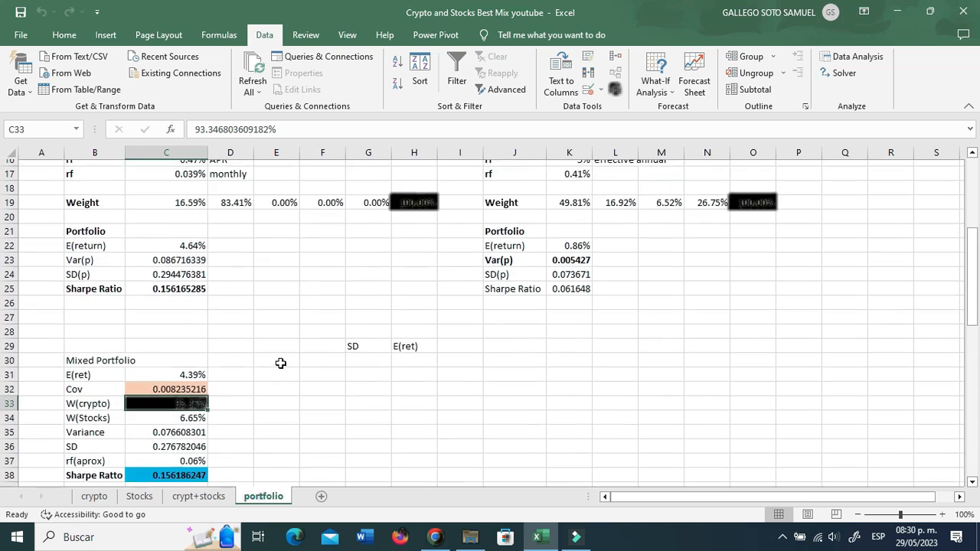
{"action": "left_click", "coordinate": [180, 421]}
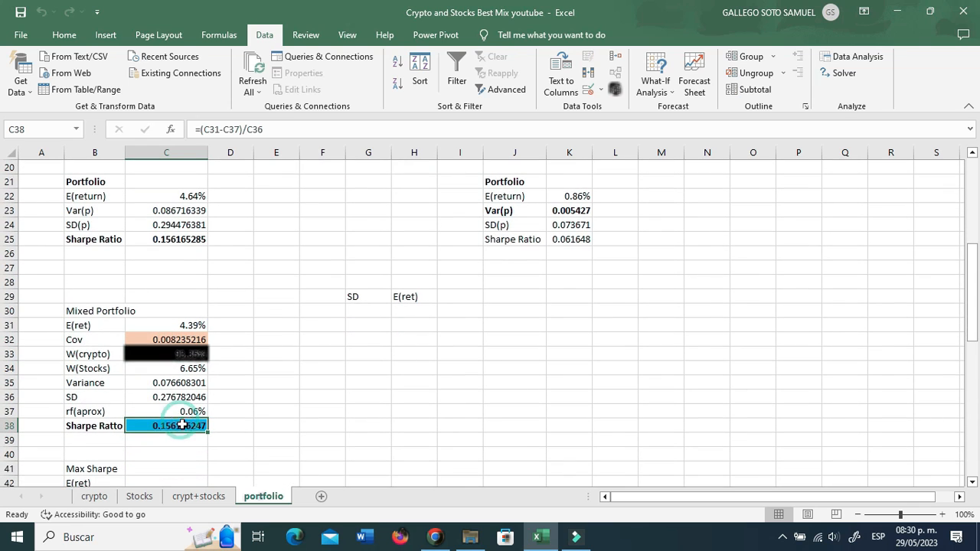
{"action": "left_click", "coordinate": [183, 410]}
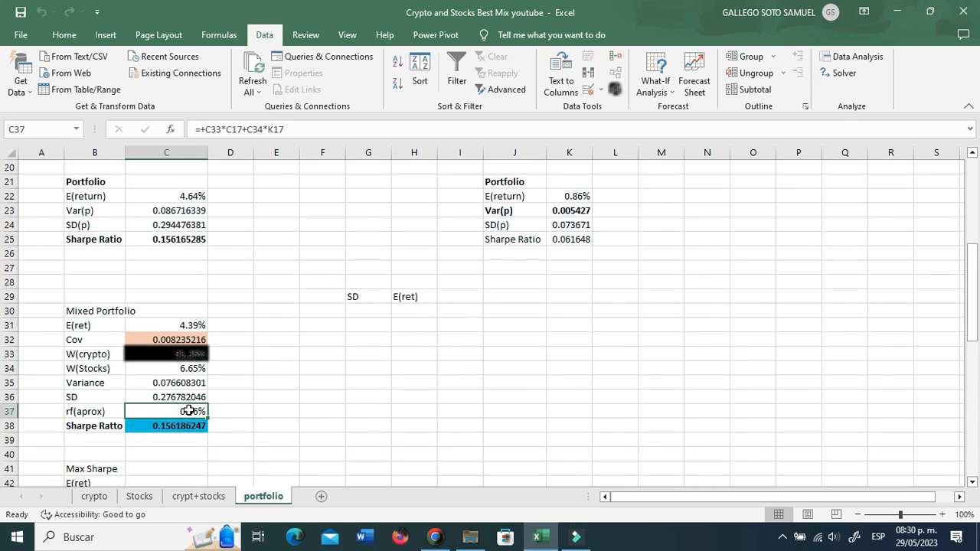
{"action": "double_click", "coordinate": [191, 411]}
{"action": "key", "text": "Escape"}
{"action": "left_click", "coordinate": [195, 425]}
{"action": "double_click", "coordinate": [195, 426]}
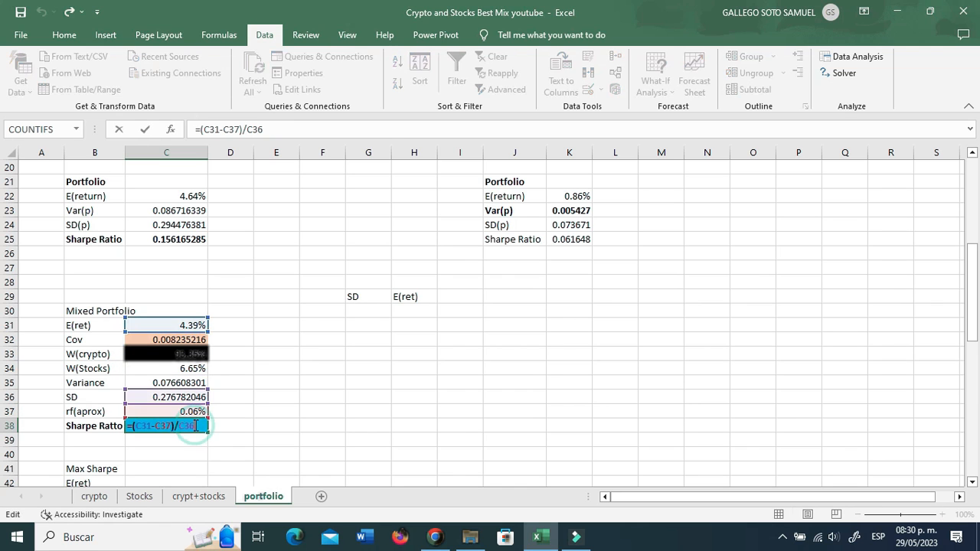
{"action": "key", "text": "Escape"}
{"action": "left_click", "coordinate": [197, 412]}
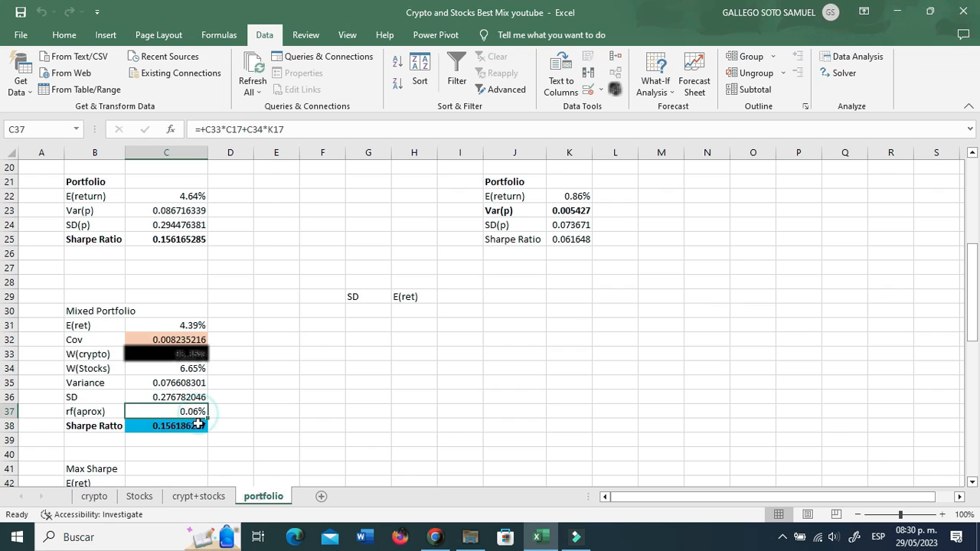
{"action": "left_click", "coordinate": [198, 347]}
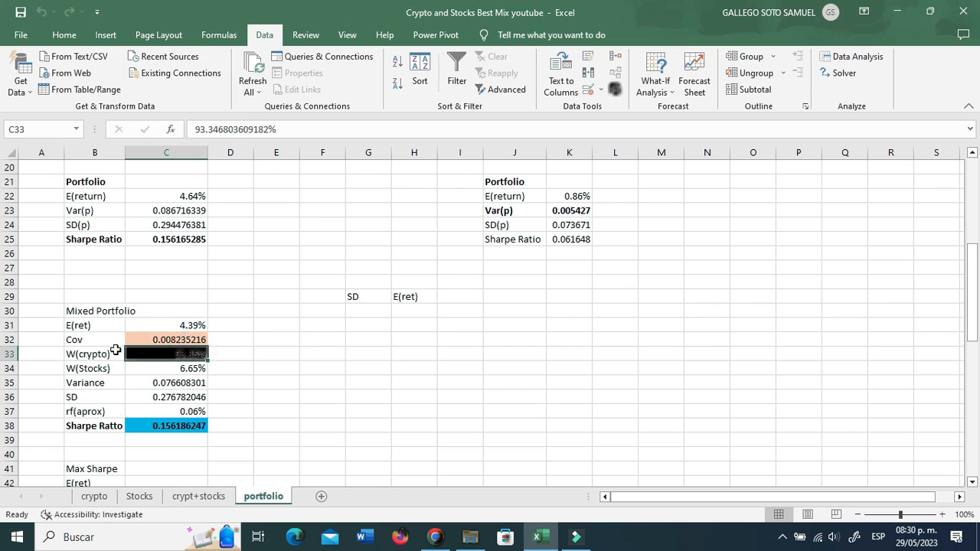
{"action": "left_click", "coordinate": [115, 352]}
{"action": "left_click", "coordinate": [176, 368]}
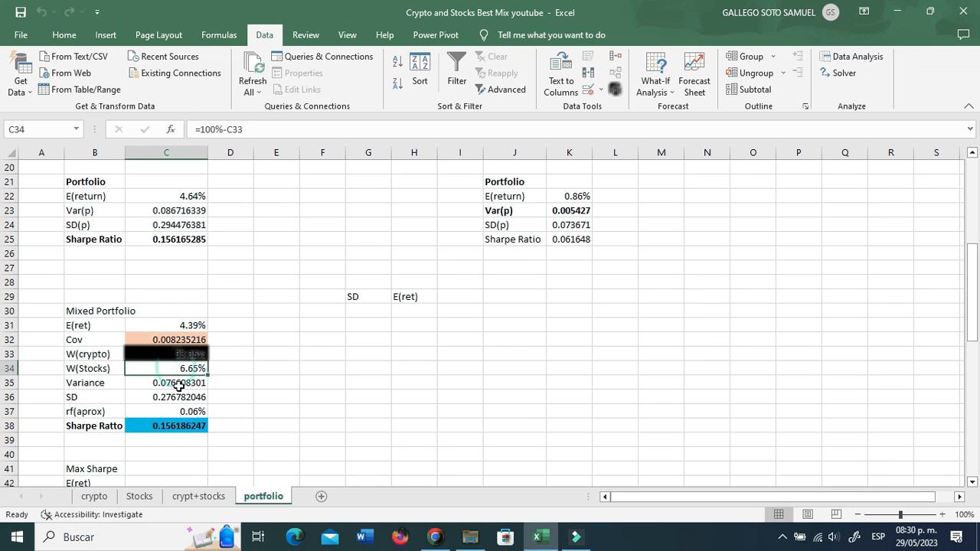
Try crypto weights of 30% and 40% in C33 to compare their effect on the Mixed Portfolio's Sharpe ratio.
{"action": "left_click", "coordinate": [194, 350]}
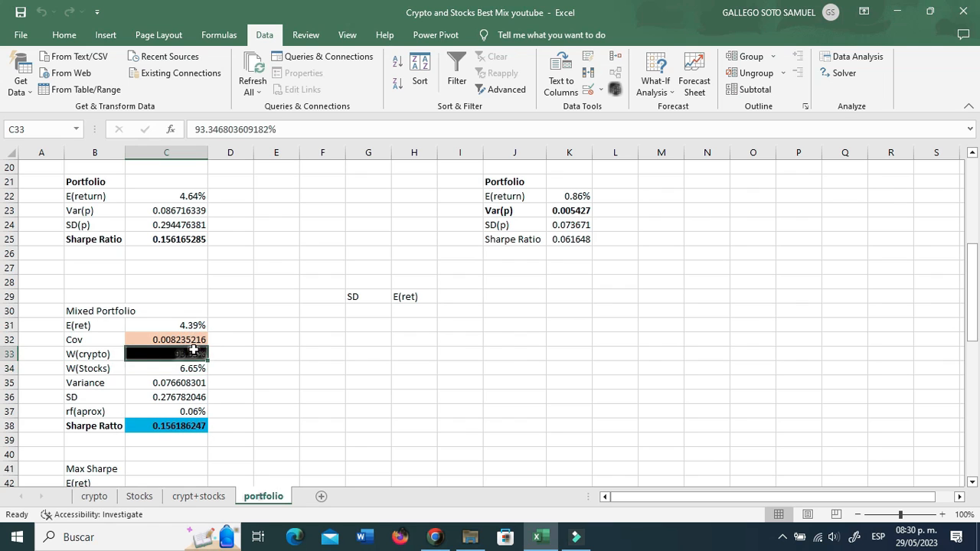
{"action": "type", "text": "30"}
{"action": "key", "text": "Return"}
{"action": "left_click", "coordinate": [194, 350]}
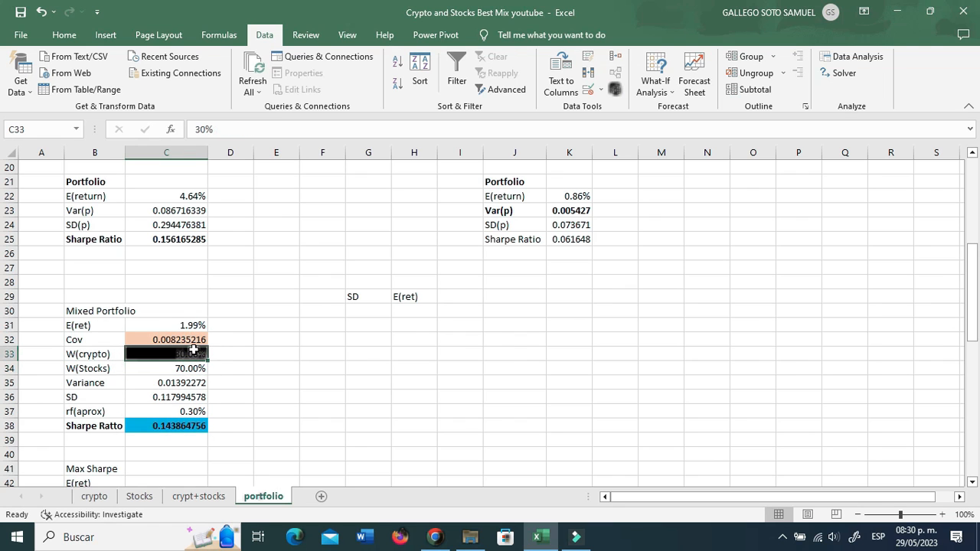
{"action": "type", "text": "40"}
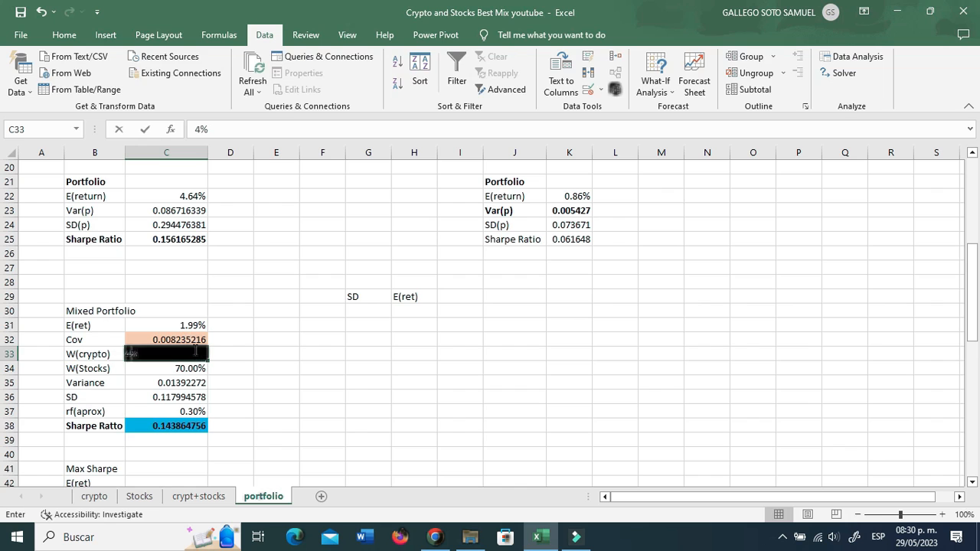
{"action": "key", "text": "Return"}
Set the Mixed Portfolio's crypto weight in C33 to 93%.
{"action": "left_click", "coordinate": [194, 350]}
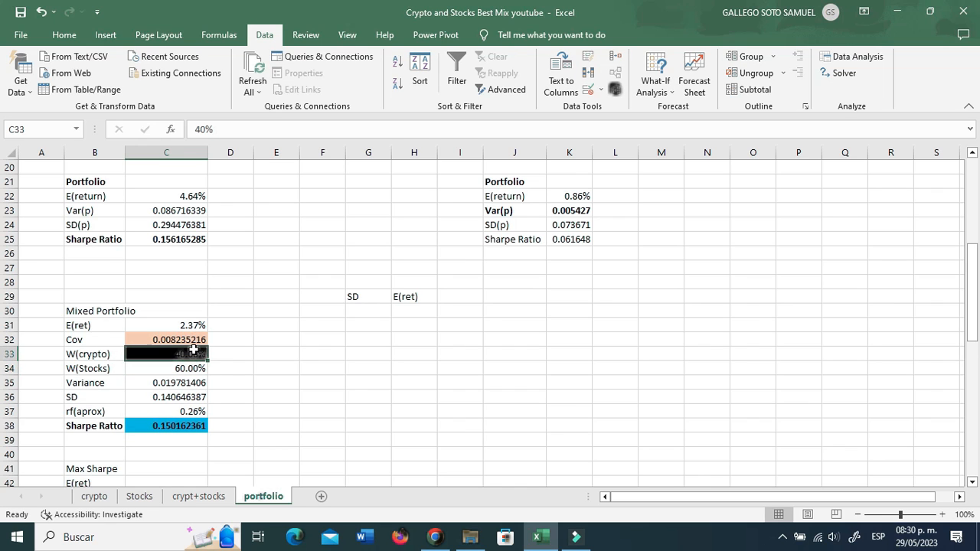
{"action": "type", "text": "93"}
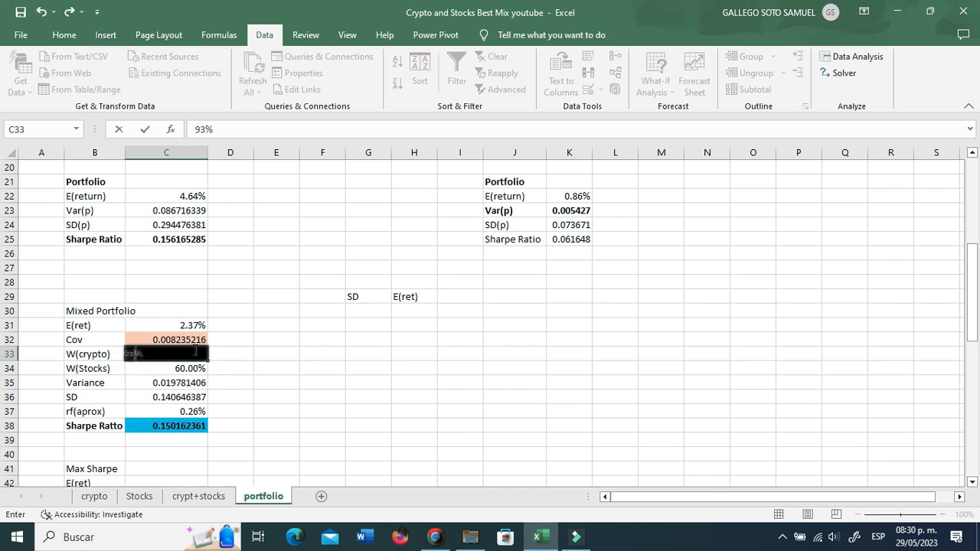
{"action": "key", "text": "Return"}
{"action": "left_click", "coordinate": [194, 350]}
{"action": "key", "text": "Return"}
{"action": "left_click", "coordinate": [194, 352]}
{"action": "scroll", "coordinate": [199, 351], "scroll_direction": "up", "scroll_amount": 1}
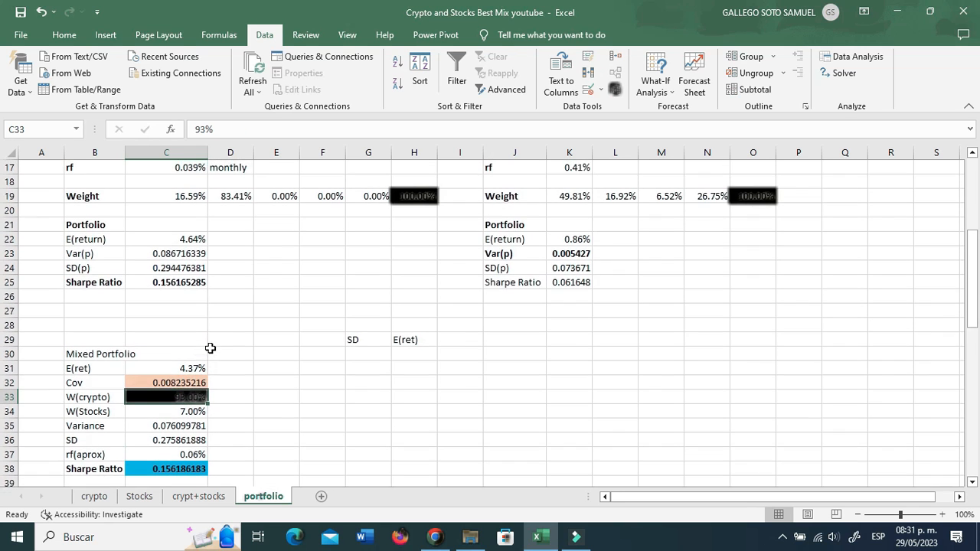
{"action": "scroll", "coordinate": [208, 349], "scroll_direction": "down", "scroll_amount": 1}
{"action": "scroll", "coordinate": [556, 250], "scroll_direction": "up", "scroll_amount": 3}
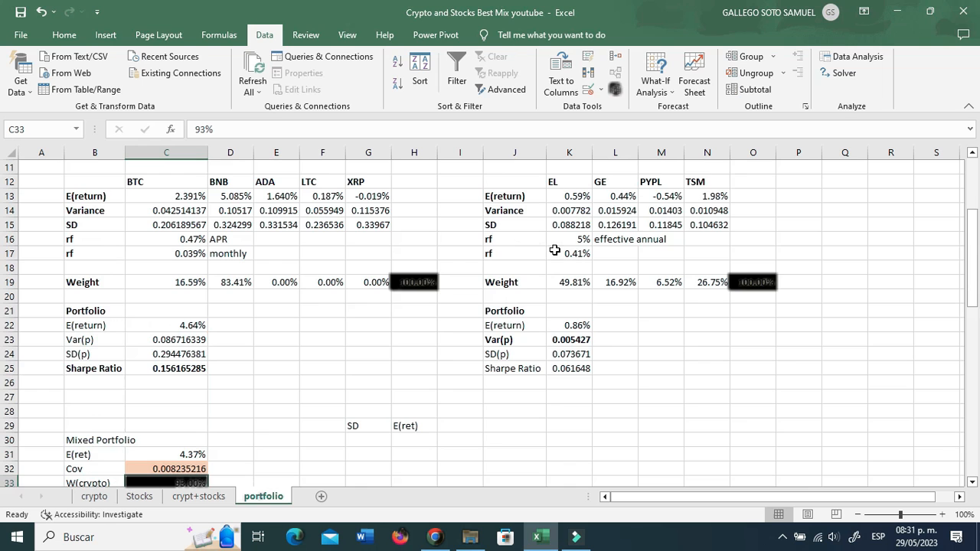
Run Solver to maximize the Mixed Portfolio's Sharpe ratio in C38 by changing C33, and keep the Solver solution.
{"action": "scroll", "coordinate": [424, 325], "scroll_direction": "down", "scroll_amount": 2}
{"action": "scroll", "coordinate": [423, 325], "scroll_direction": "down", "scroll_amount": 1}
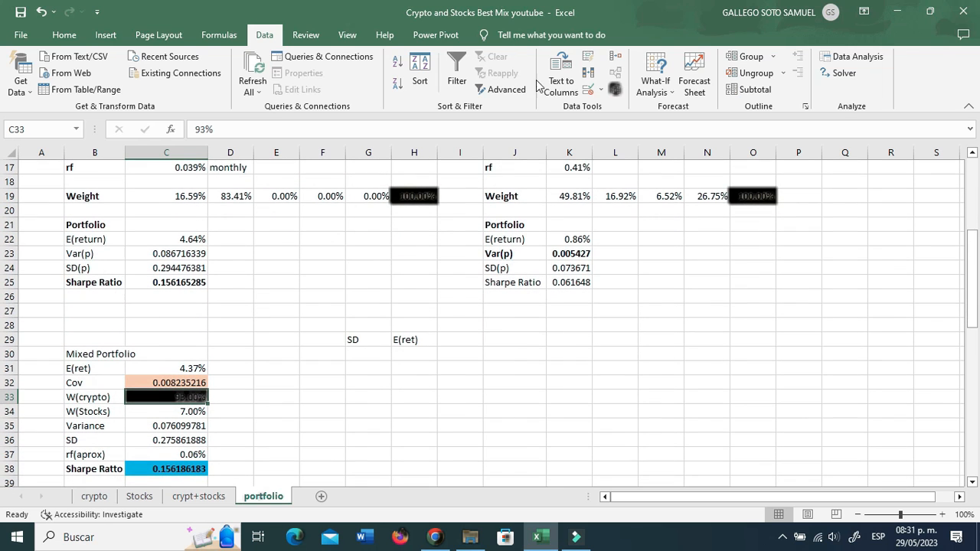
{"action": "left_click", "coordinate": [844, 74]}
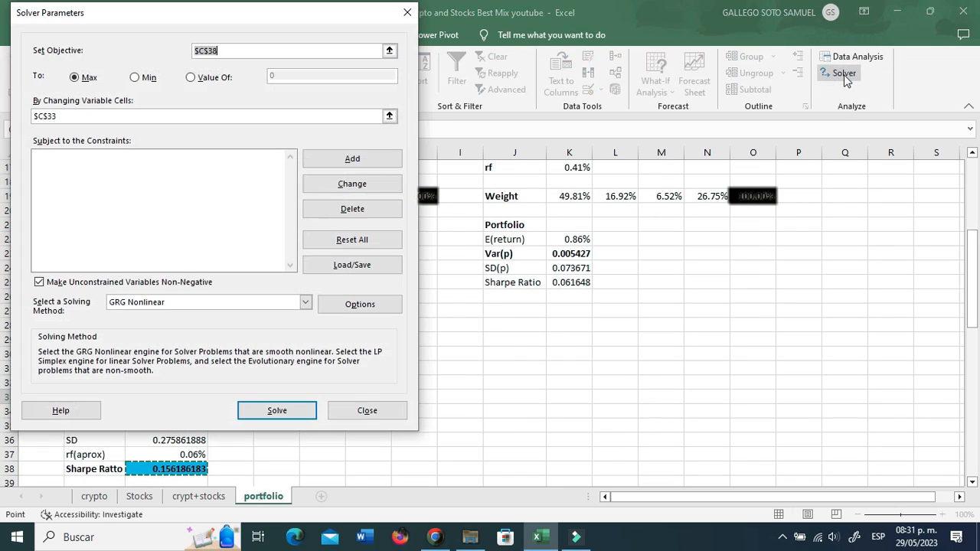
{"action": "left_click", "coordinate": [276, 411]}
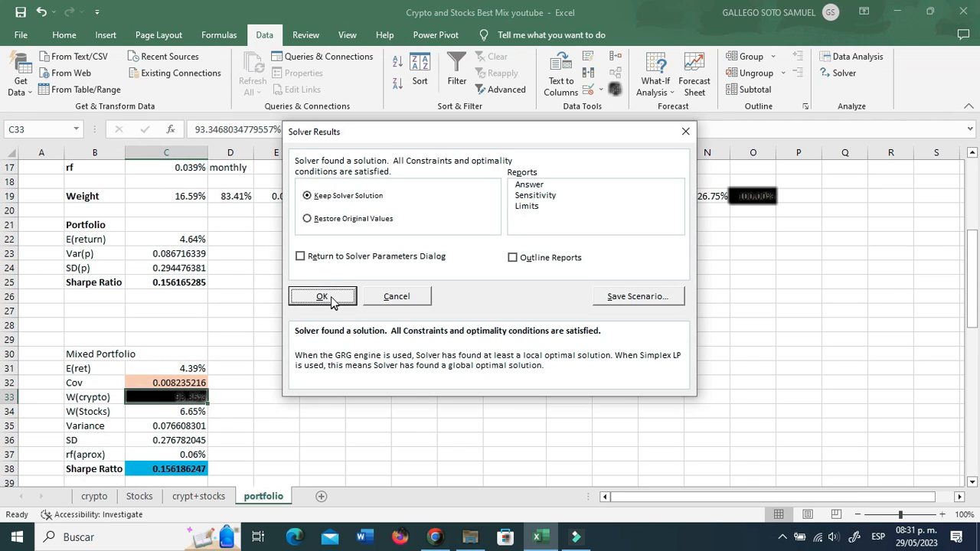
{"action": "left_click", "coordinate": [322, 296]}
{"action": "left_click", "coordinate": [293, 381]}
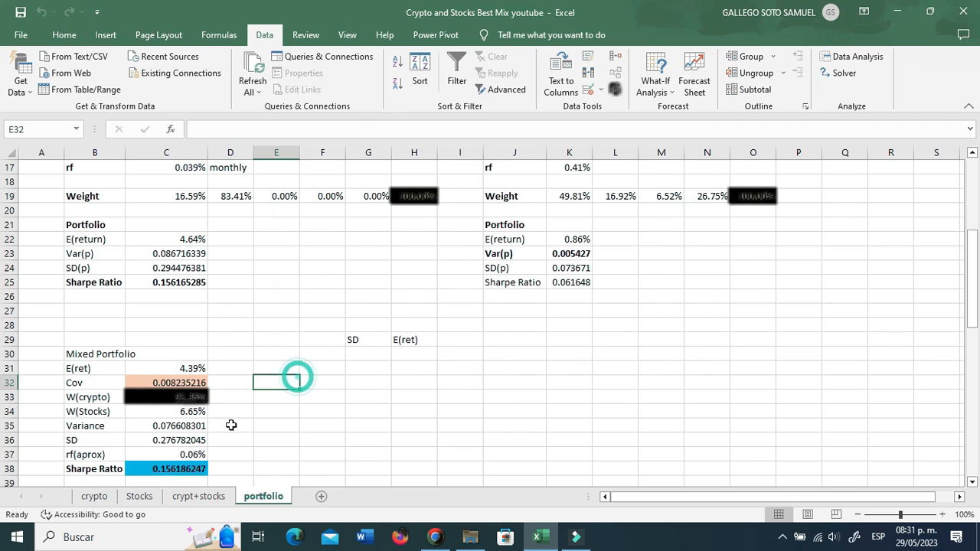
{"action": "left_click", "coordinate": [187, 393]}
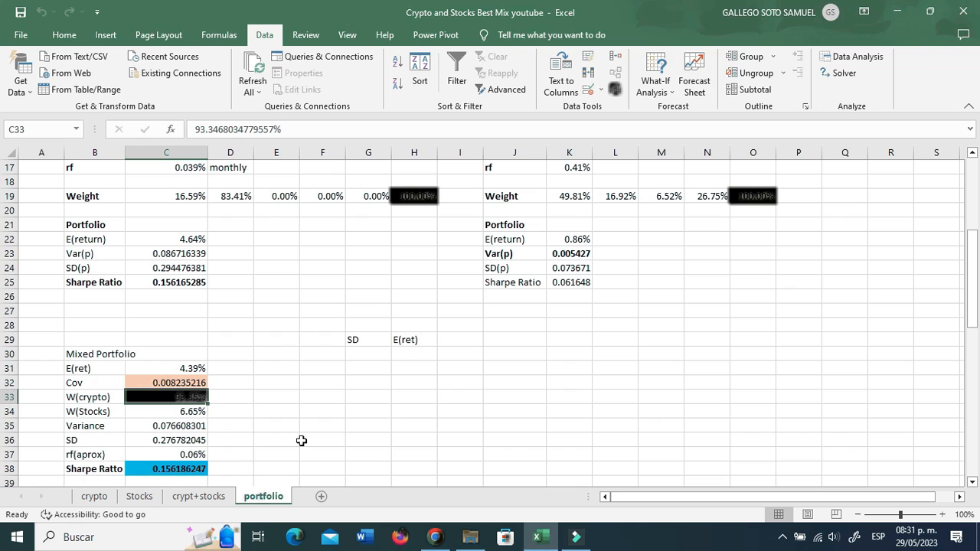
Copy the Mixed Portfolio's E(ret) from C31 into the Max Sharpe E(ret) cell C42 as a value only.
{"action": "scroll", "coordinate": [301, 440], "scroll_direction": "down", "scroll_amount": 2}
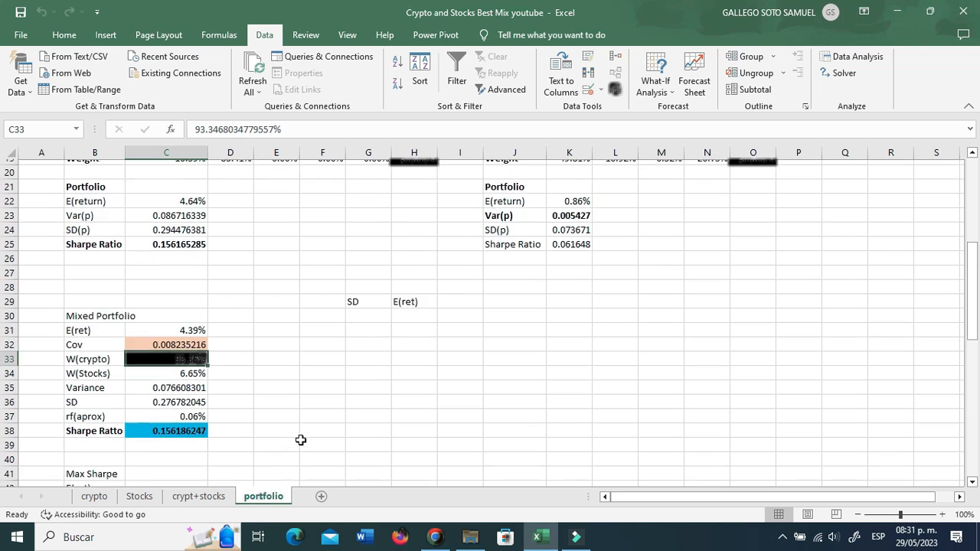
{"action": "left_click", "coordinate": [262, 442]}
{"action": "left_click", "coordinate": [163, 435]}
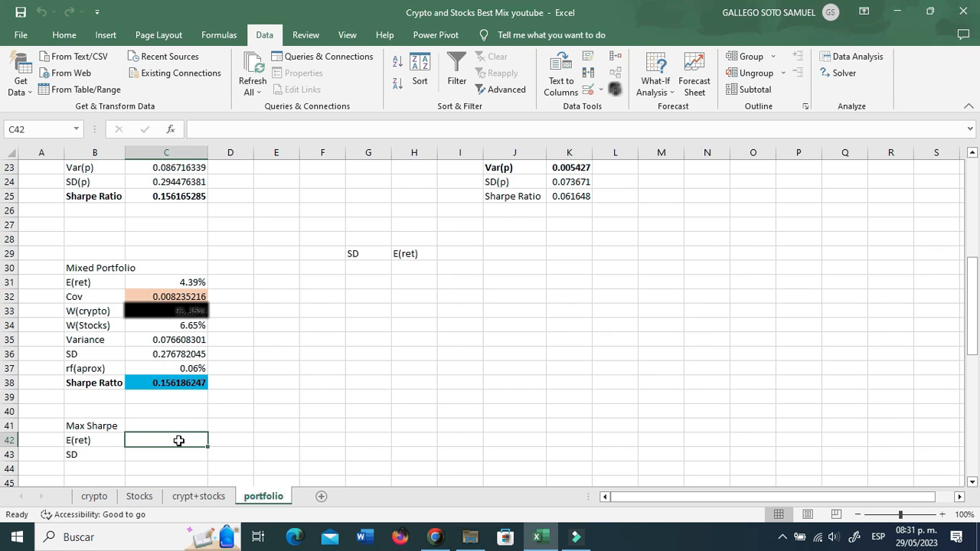
{"action": "type", "text": "+"}
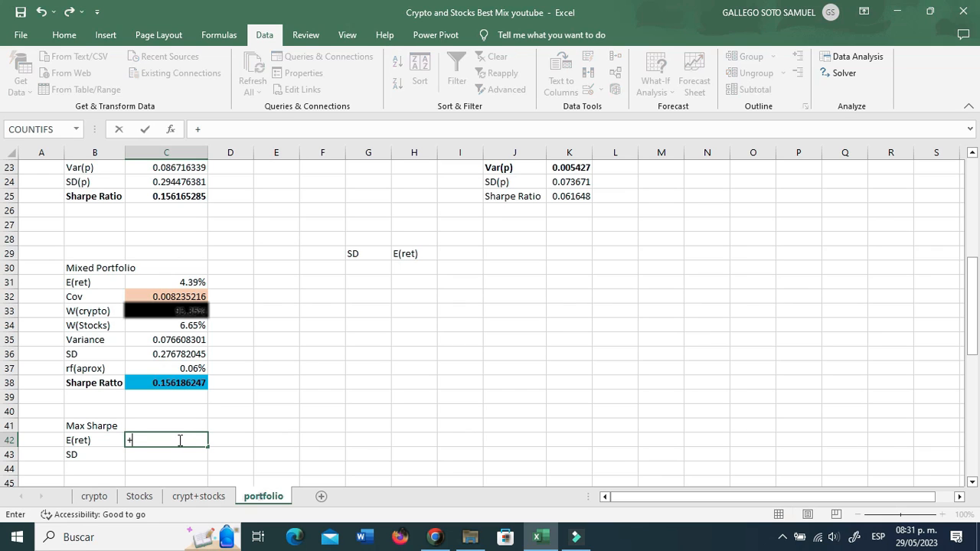
{"action": "key", "text": "Escape"}
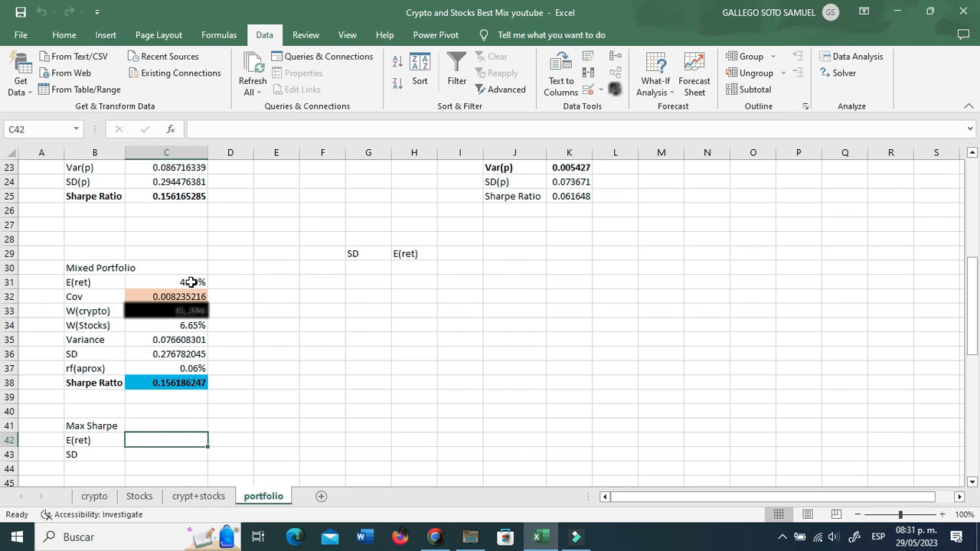
{"action": "left_click", "coordinate": [191, 281]}
{"action": "key", "text": "ctrl+c"}
{"action": "left_click", "coordinate": [168, 427]}
{"action": "left_click", "coordinate": [162, 440]}
{"action": "right_click", "coordinate": [162, 440]}
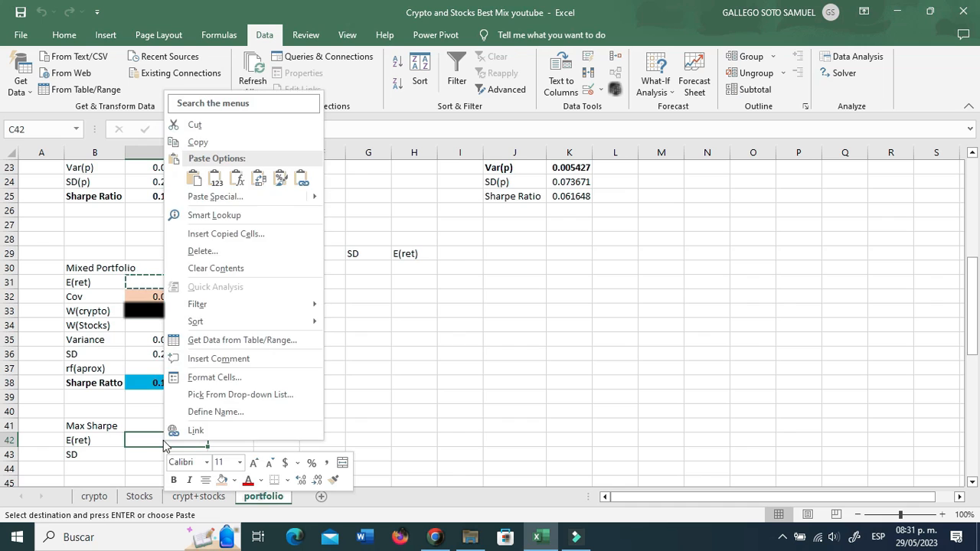
{"action": "left_click", "coordinate": [217, 175]}
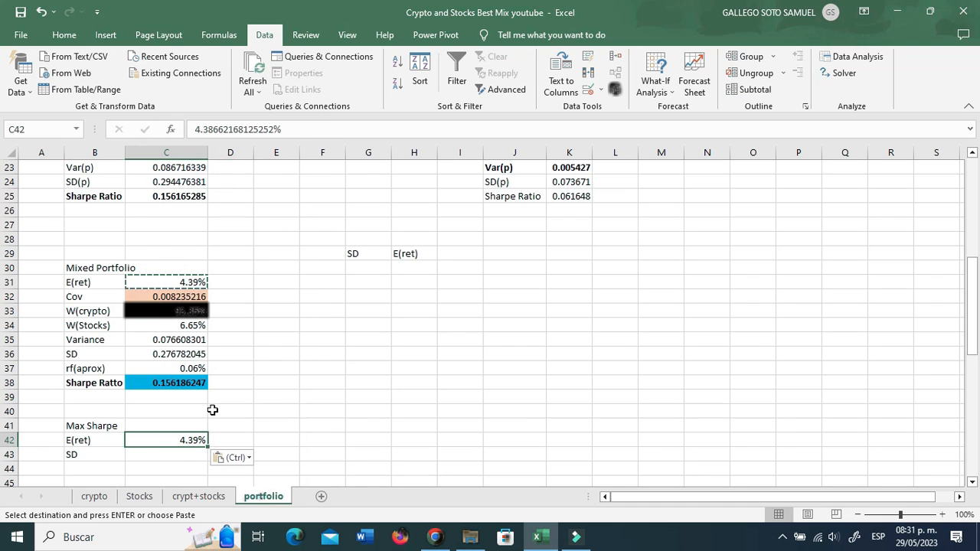
Copy the Mixed Portfolio's SD from C36 into the Max Sharpe SD cell C43 as a value only.
{"action": "left_click", "coordinate": [178, 355]}
{"action": "key", "text": "ctrl+c"}
{"action": "right_click", "coordinate": [169, 457]}
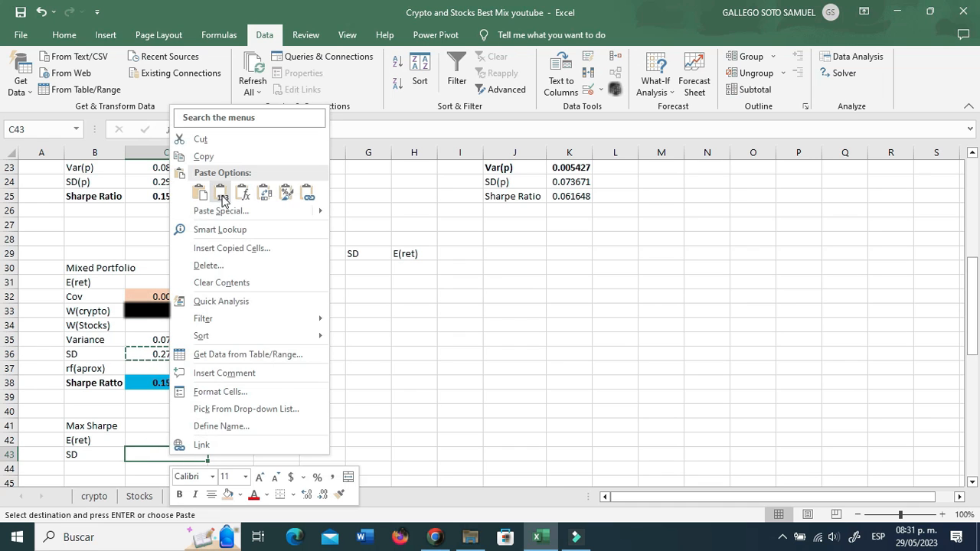
{"action": "left_click", "coordinate": [220, 193]}
{"action": "key", "text": "Escape"}
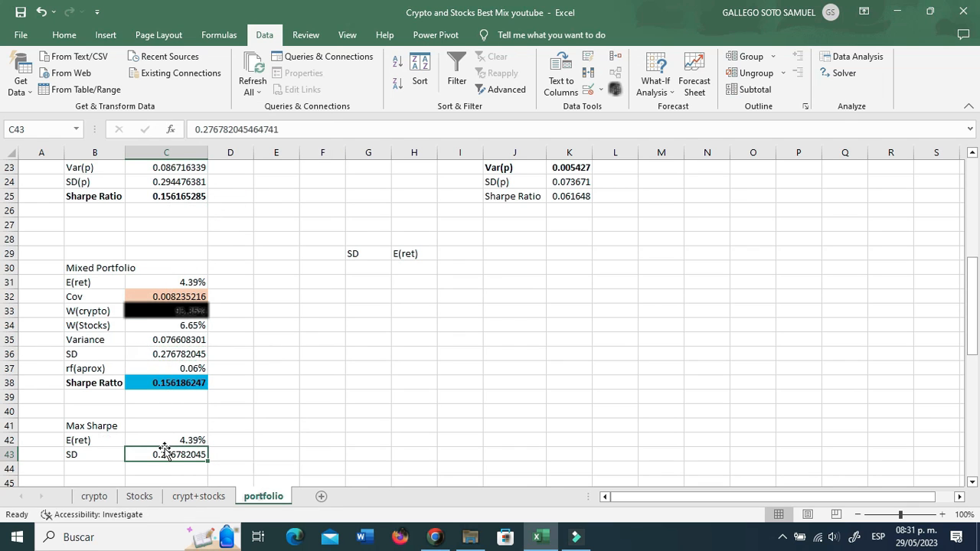
{"action": "left_click", "coordinate": [314, 395]}
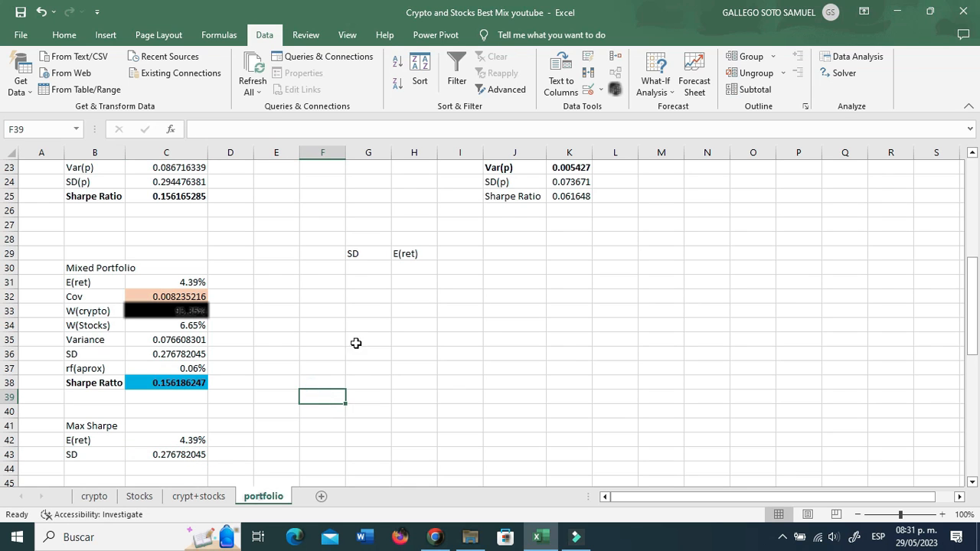
Compare the standard deviations and expected returns of the crypto, stock and mixed portfolios.
{"action": "left_click", "coordinate": [362, 262]}
{"action": "scroll", "coordinate": [366, 268], "scroll_direction": "up", "scroll_amount": 1}
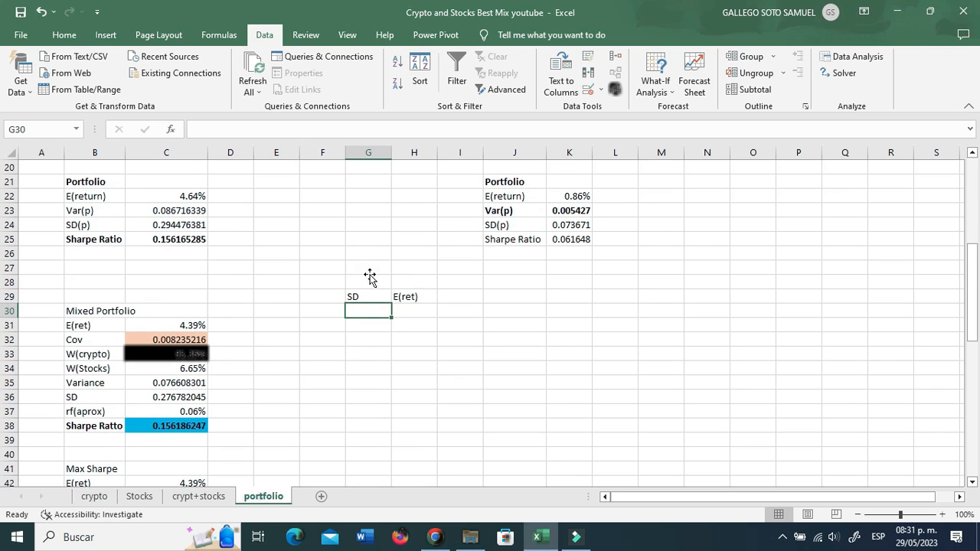
{"action": "scroll", "coordinate": [370, 277], "scroll_direction": "down", "scroll_amount": 1}
{"action": "left_click", "coordinate": [188, 181]}
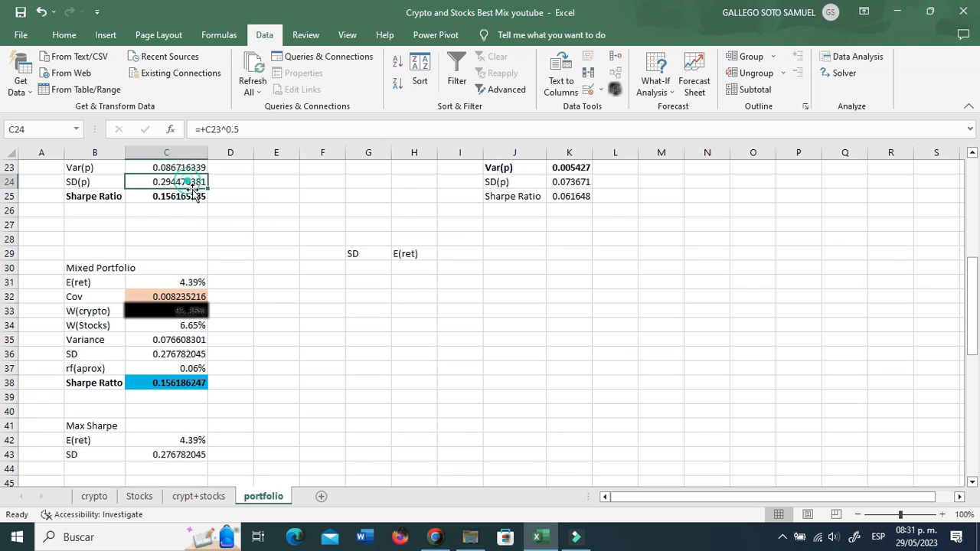
{"action": "left_click", "coordinate": [198, 454]}
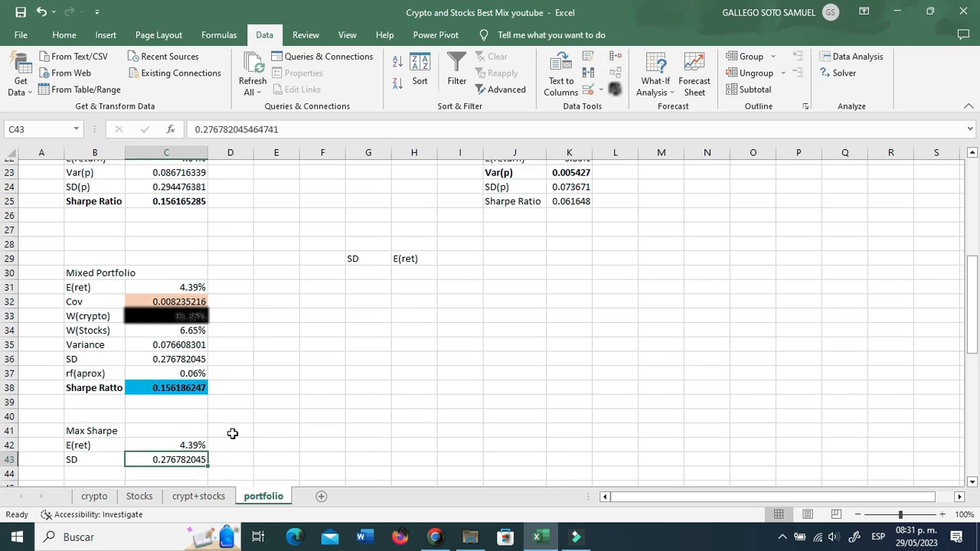
{"action": "scroll", "coordinate": [230, 435], "scroll_direction": "up", "scroll_amount": 1}
{"action": "left_click", "coordinate": [186, 222]}
{"action": "scroll", "coordinate": [216, 260], "scroll_direction": "up", "scroll_amount": 2}
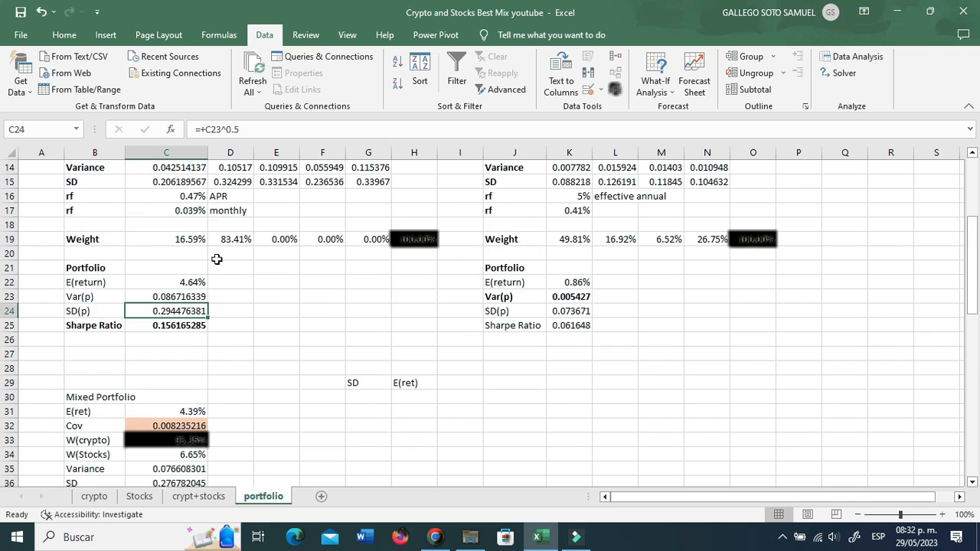
{"action": "scroll", "coordinate": [154, 245], "scroll_direction": "up", "scroll_amount": 2}
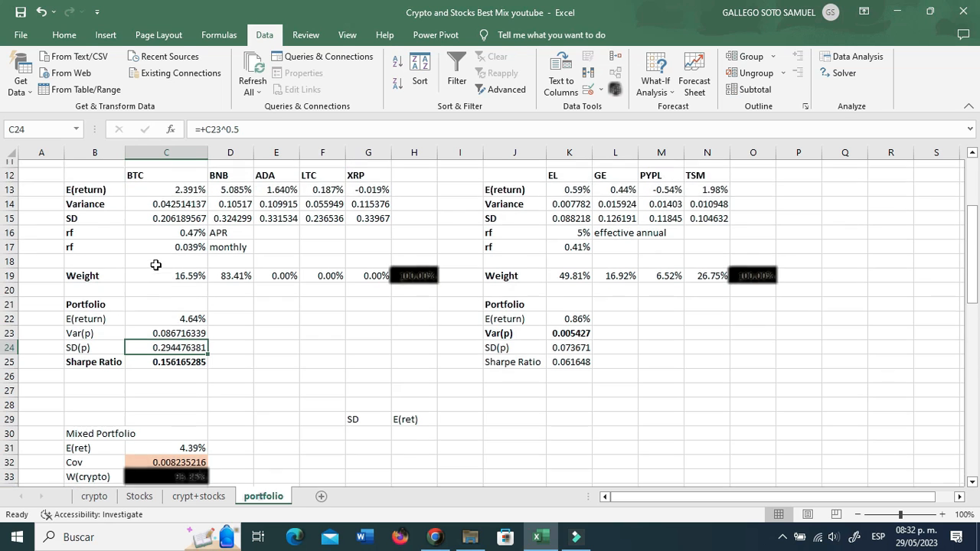
{"action": "scroll", "coordinate": [291, 277], "scroll_direction": "down", "scroll_amount": 2}
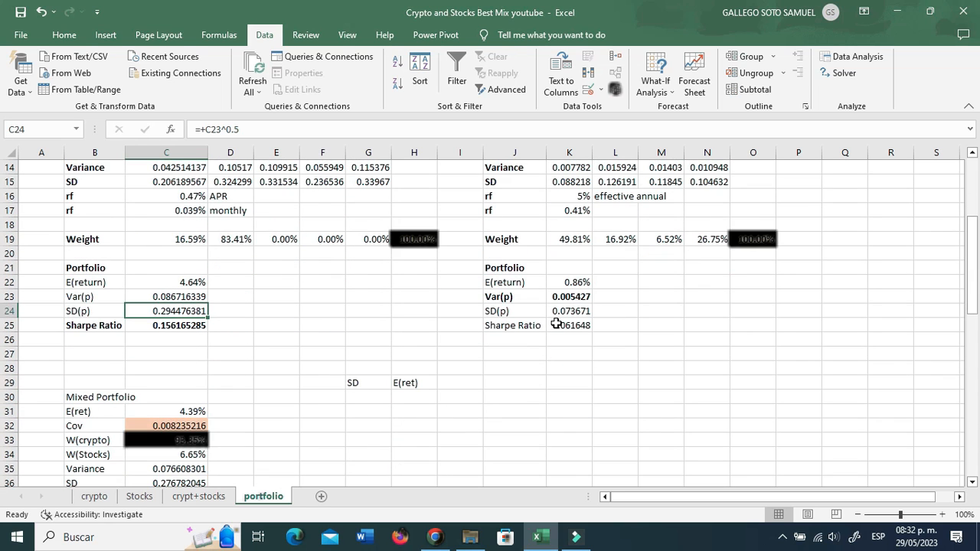
{"action": "left_click", "coordinate": [575, 311]}
{"action": "left_click", "coordinate": [583, 281]}
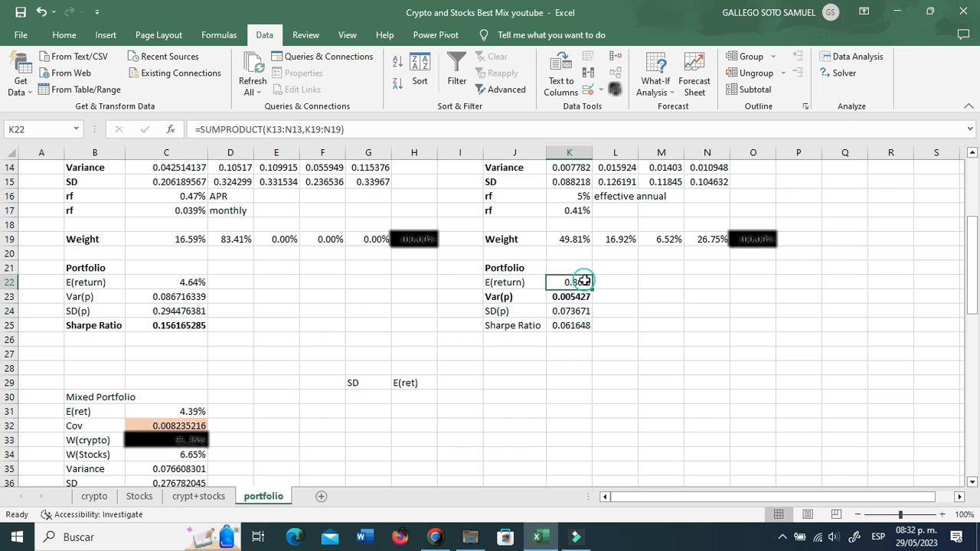
{"action": "left_click", "coordinate": [556, 310]}
{"action": "scroll", "coordinate": [470, 317], "scroll_direction": "down", "scroll_amount": 2}
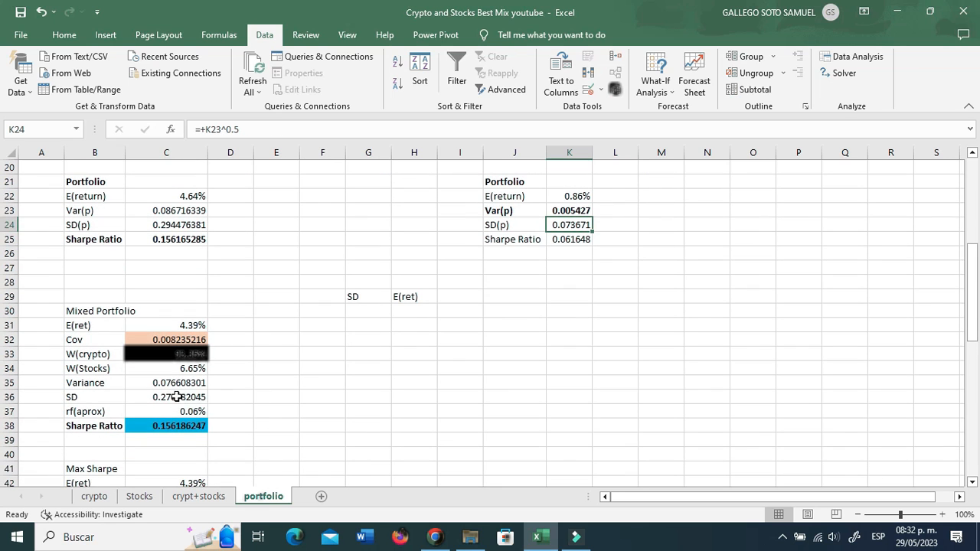
{"action": "left_click", "coordinate": [567, 198]}
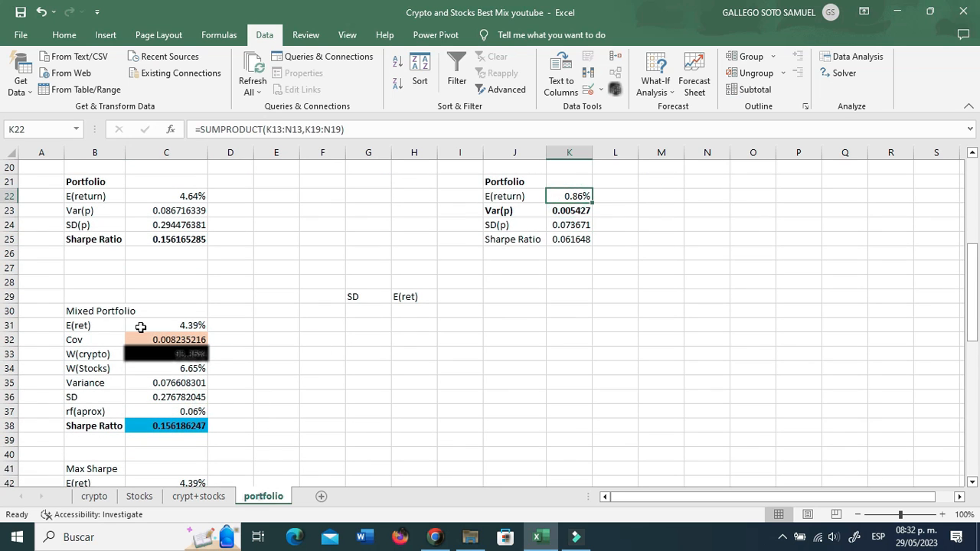
{"action": "left_click", "coordinate": [141, 327]}
Link G30 under SD to the Mixed Portfolio's SD in C36, and H30 under E(ret) to its return in C31.
{"action": "left_click", "coordinate": [340, 320]}
{"action": "left_click", "coordinate": [368, 312]}
{"action": "type", "text": "+"}
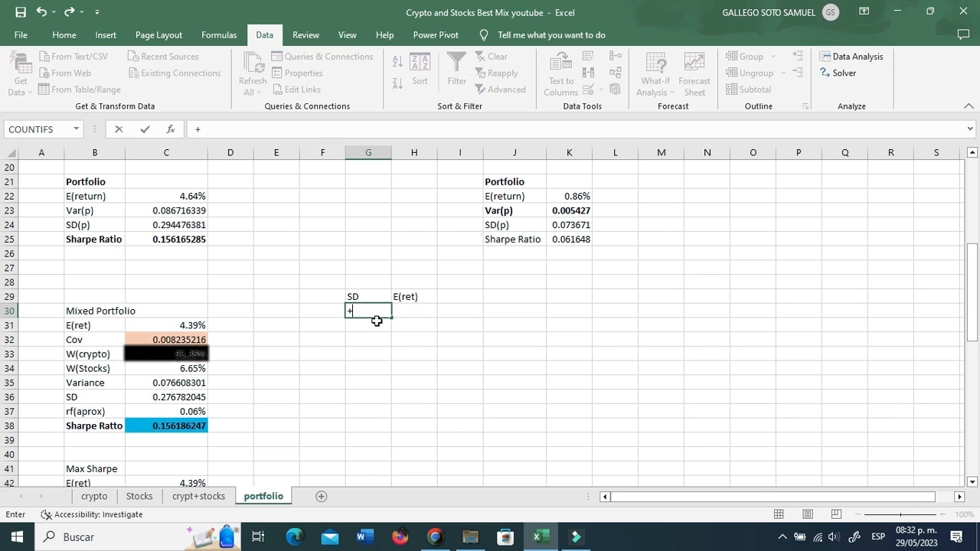
{"action": "left_click", "coordinate": [187, 393]}
{"action": "key", "text": "Return"}
{"action": "left_click", "coordinate": [413, 310]}
{"action": "type", "text": "+"}
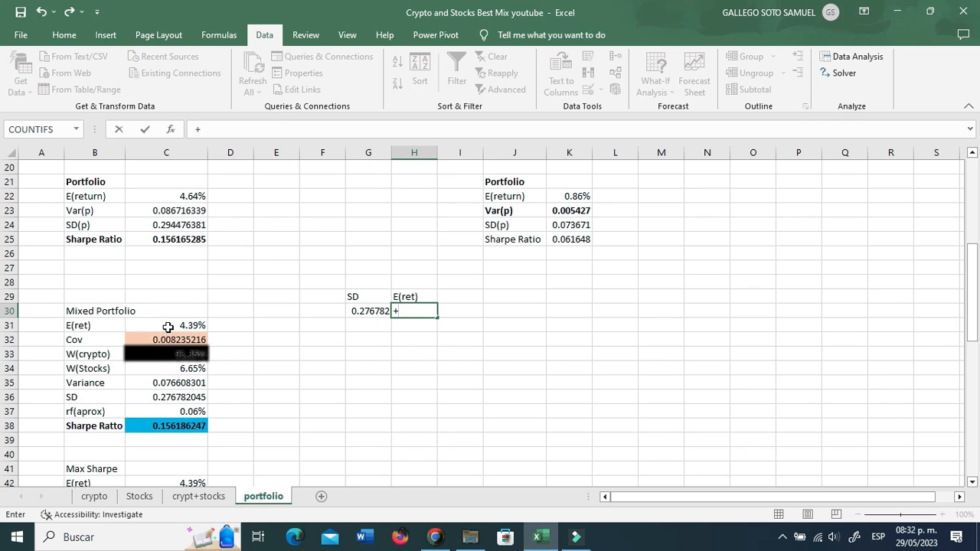
{"action": "left_click", "coordinate": [168, 326]}
{"action": "key", "text": "Return"}
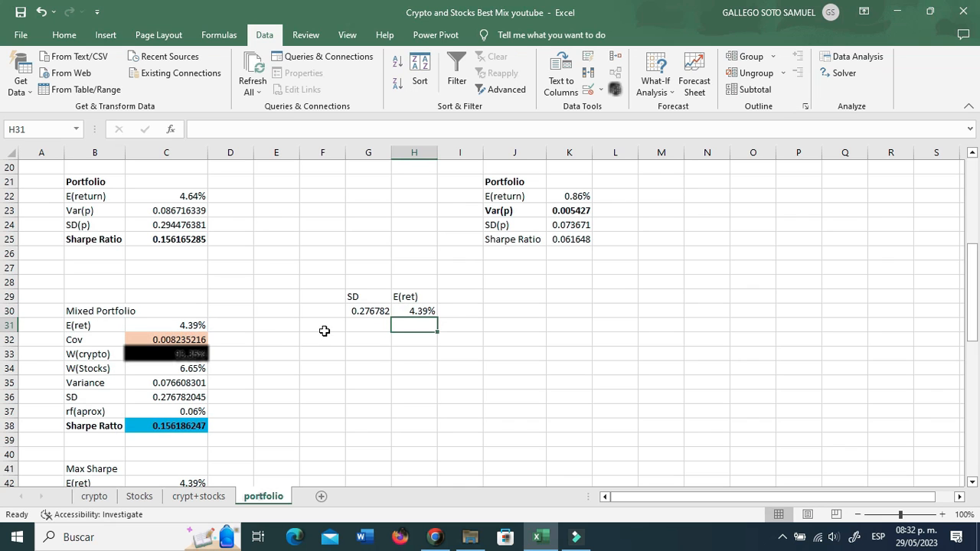
Build a series of crypto weights in F31:F71 from -2 to 2, adding 0.1 to the cell above with =+F31+0.1.
{"action": "left_click", "coordinate": [325, 330]}
{"action": "type", "text": "-2"}
{"action": "key", "text": "Return"}
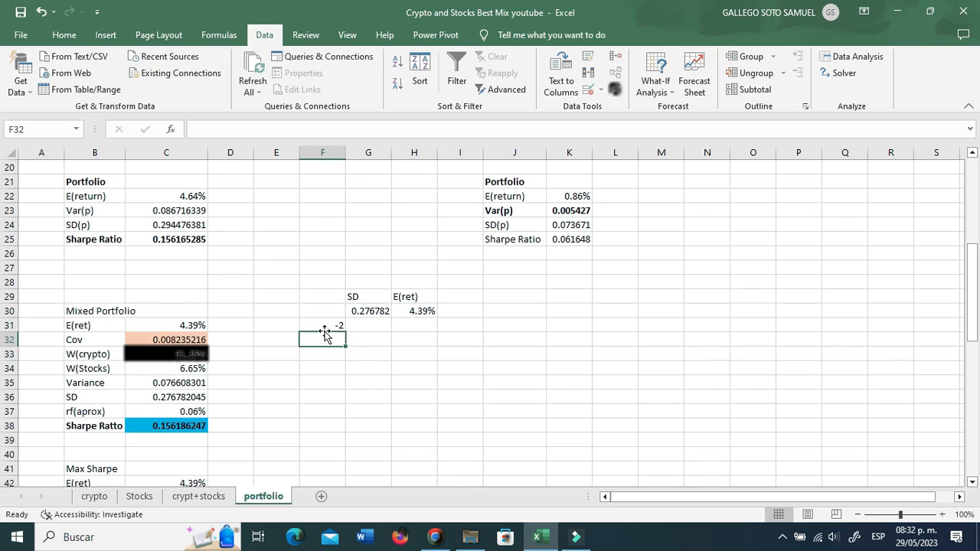
{"action": "type", "text": "+"}
{"action": "left_click", "coordinate": [324, 329]}
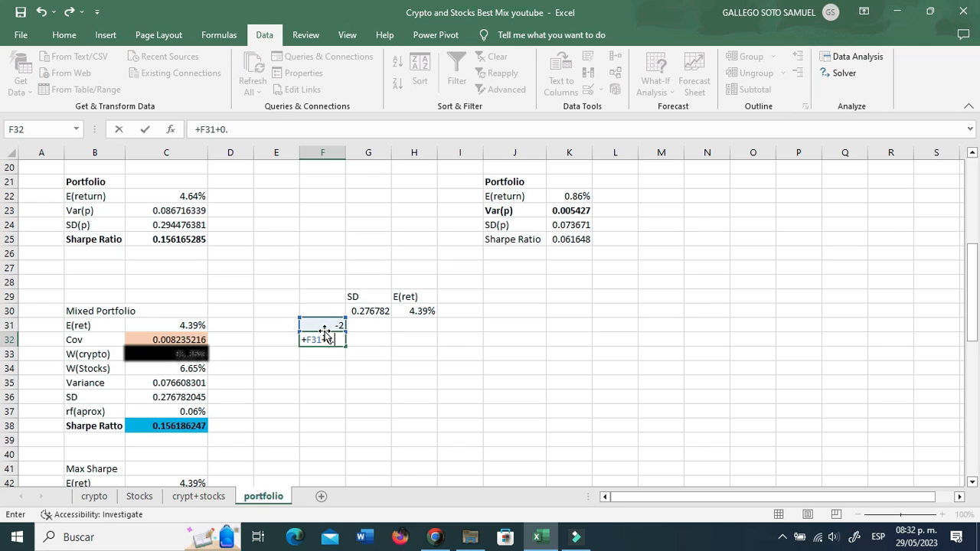
{"action": "key", "text": "ctrl+Return"}
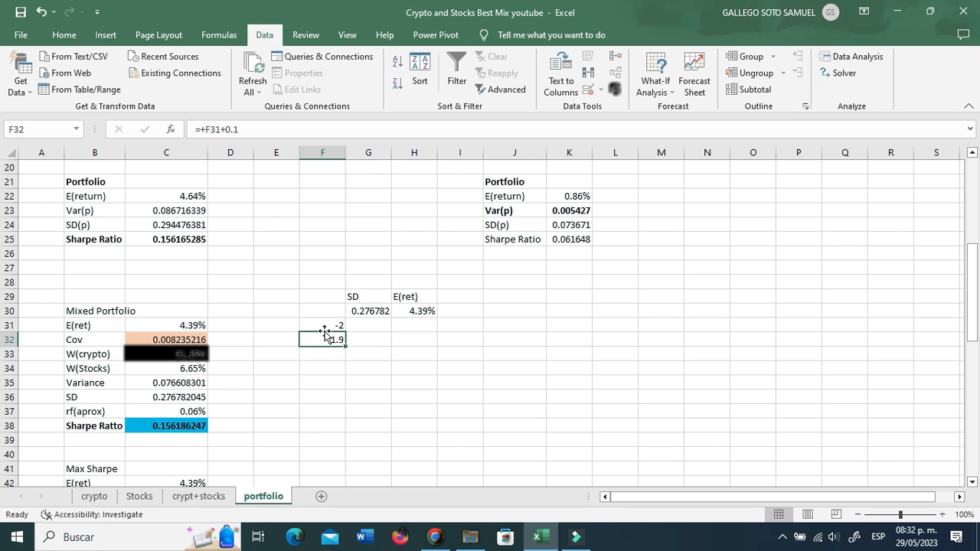
{"action": "left_click_drag", "start_coordinate": [346, 349], "coordinate": [341, 475]}
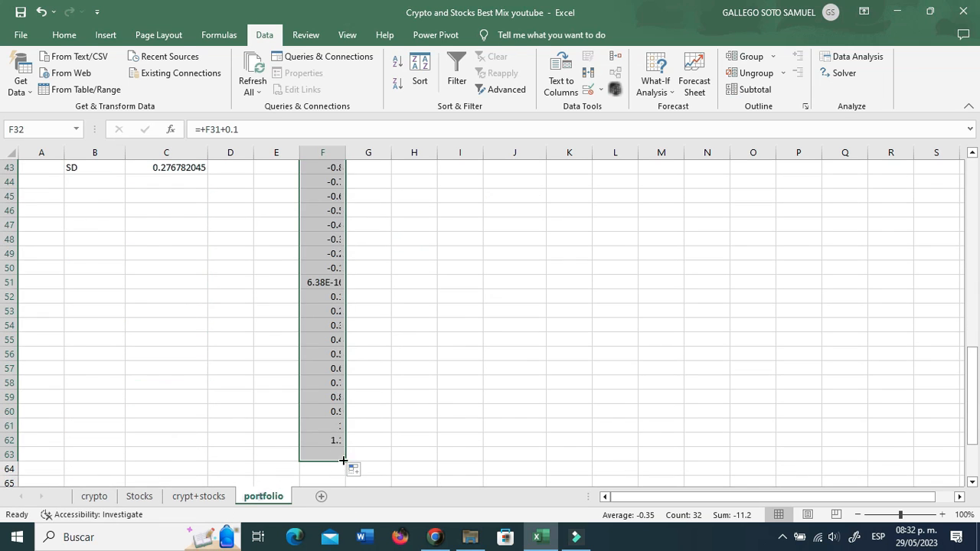
{"action": "scroll", "coordinate": [345, 460], "scroll_direction": "down", "scroll_amount": 3}
{"action": "left_click_drag", "start_coordinate": [345, 335], "coordinate": [345, 440]}
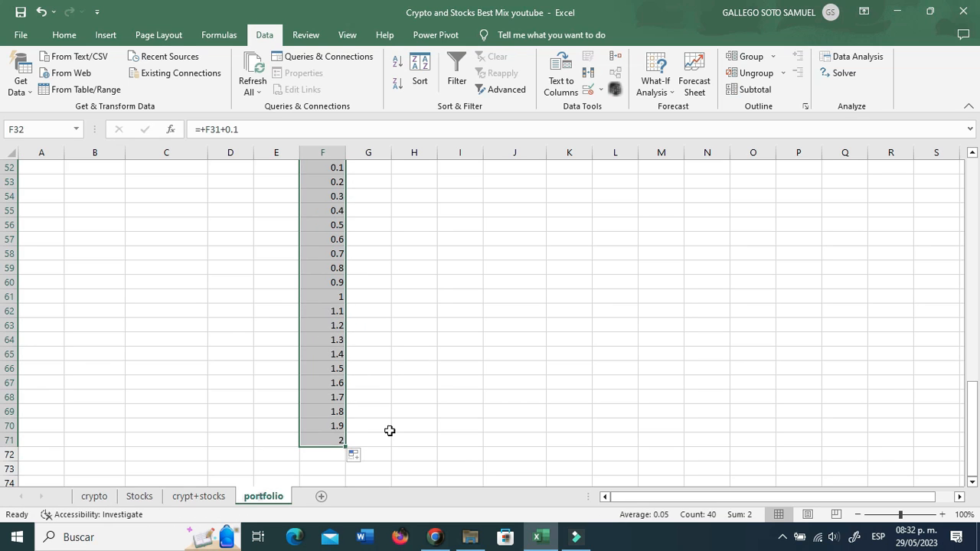
{"action": "left_click", "coordinate": [380, 407]}
Create a what-if data table over F30:H71 with the crypto weight C33 as the column input cell.
{"action": "scroll", "coordinate": [380, 406], "scroll_direction": "up", "scroll_amount": 10}
{"action": "left_click", "coordinate": [358, 299]}
{"action": "left_click_drag", "start_coordinate": [324, 280], "coordinate": [423, 456]}
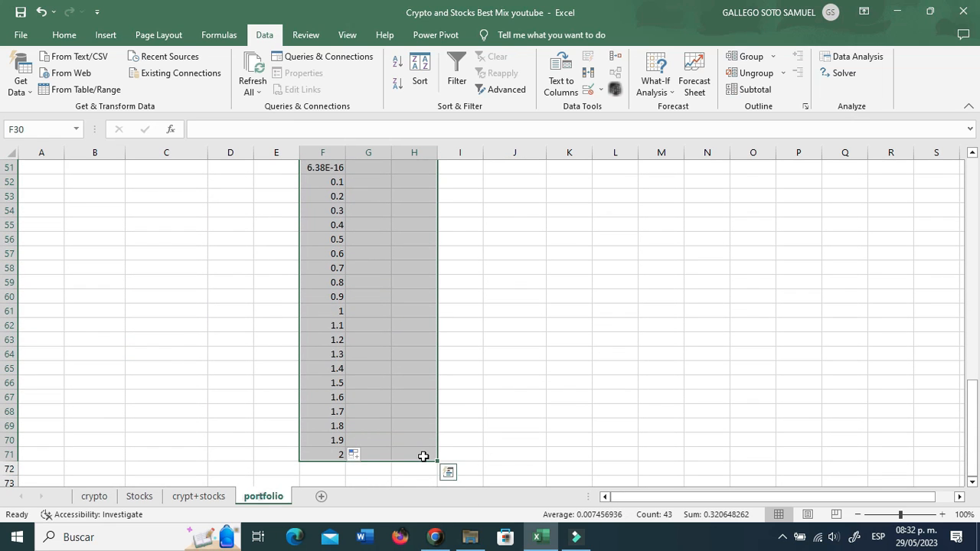
{"action": "left_click", "coordinate": [674, 96]}
{"action": "left_click", "coordinate": [685, 141]}
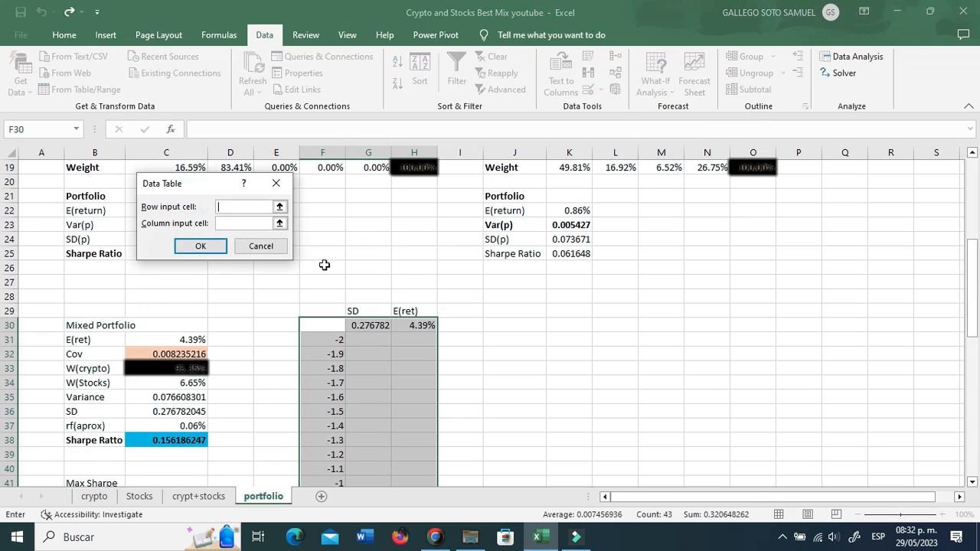
{"action": "left_click", "coordinate": [280, 223]}
{"action": "left_click", "coordinate": [172, 369]}
{"action": "left_click", "coordinate": [283, 202]}
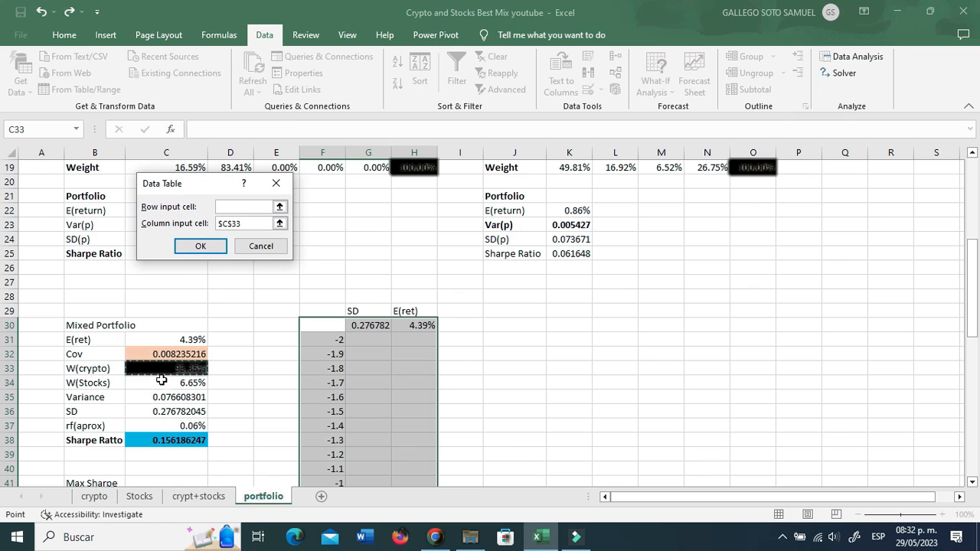
{"action": "left_click", "coordinate": [202, 246]}
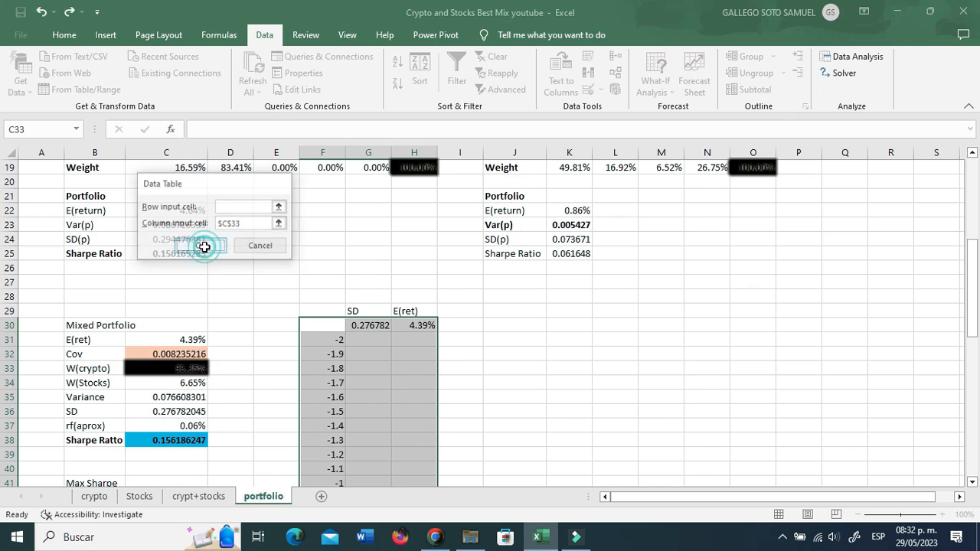
Insert a scatter chart of the data table's SD and E(ret) results in G31:H71.
{"action": "left_click", "coordinate": [455, 414]}
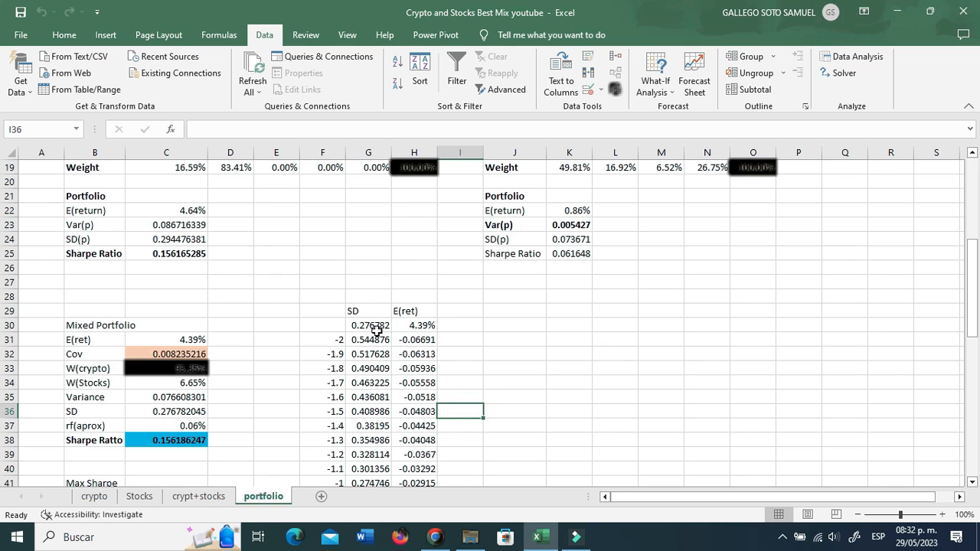
{"action": "left_click", "coordinate": [364, 341]}
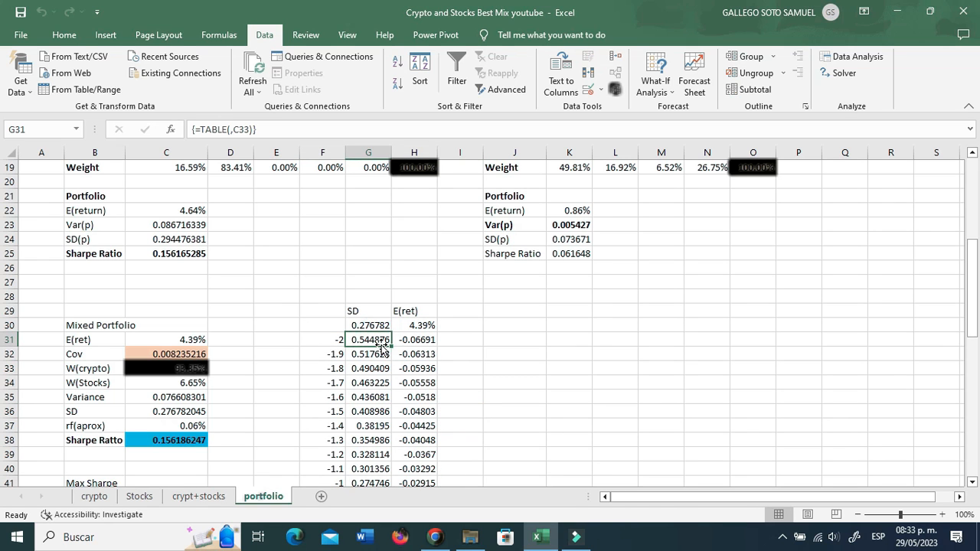
{"action": "key", "text": "ctrl+shift+Right"}
{"action": "key", "text": "ctrl+shift+Down"}
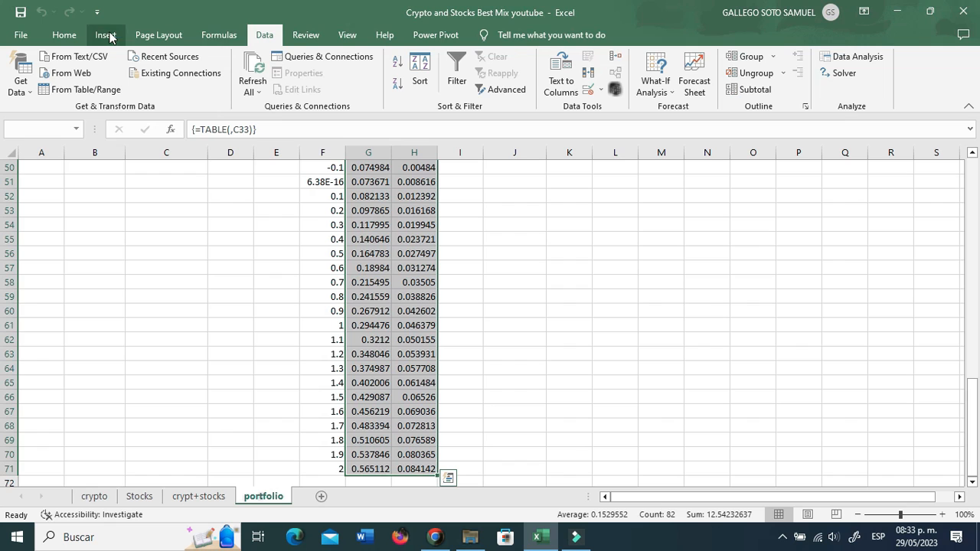
{"action": "scroll", "coordinate": [592, 113], "scroll_direction": "up", "scroll_amount": 3}
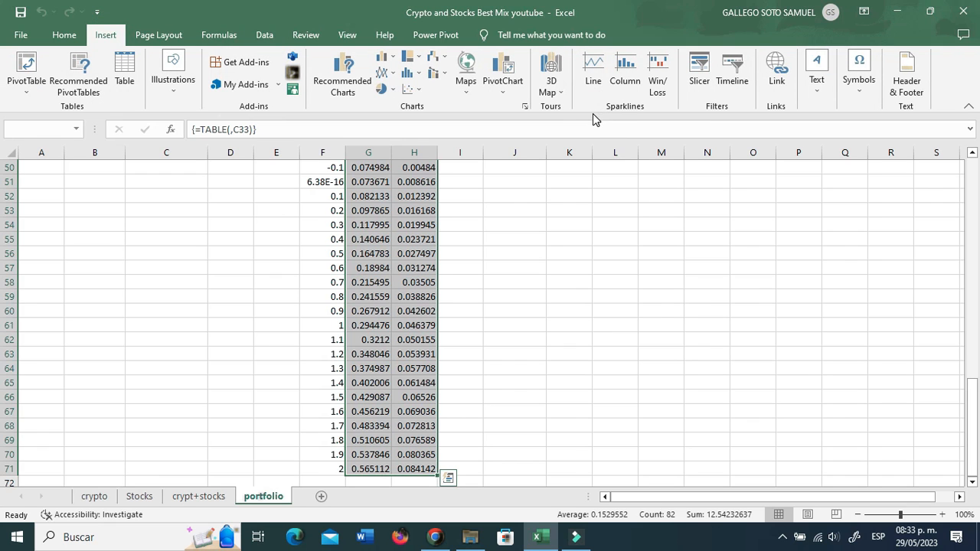
{"action": "left_click", "coordinate": [525, 107]}
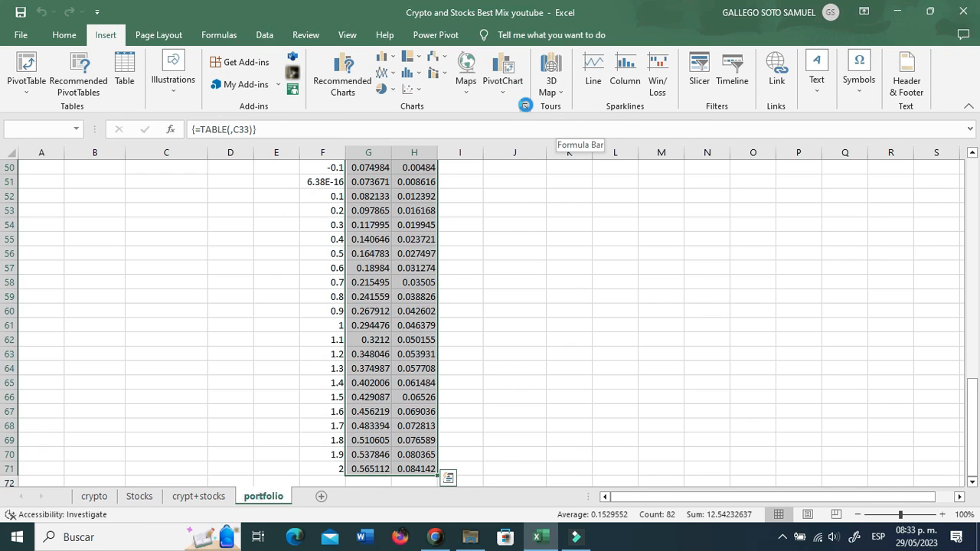
{"action": "left_click", "coordinate": [374, 148]}
{"action": "left_click", "coordinate": [623, 460]}
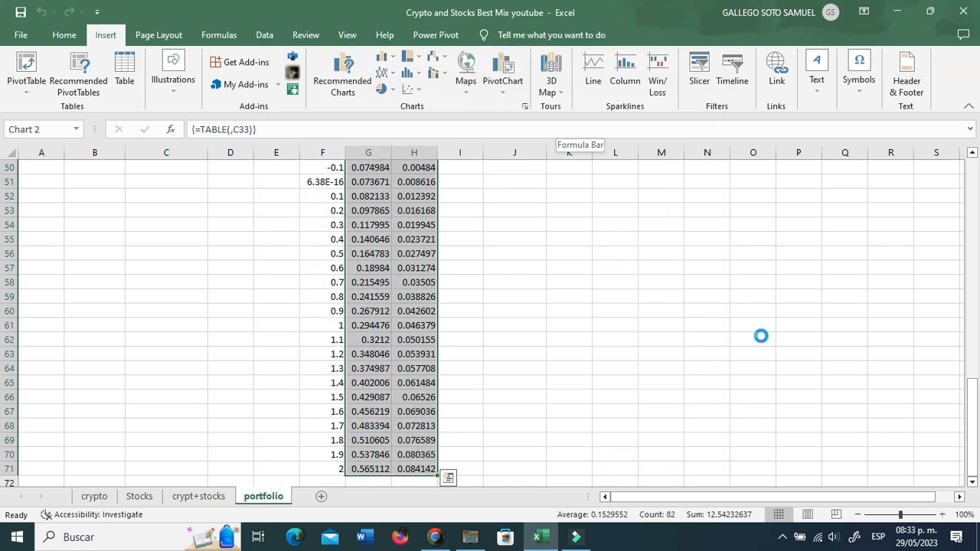
Move the scatter chart beside the top of the SD and E(ret) table, over columns I to P from row 27.
{"action": "scroll", "coordinate": [534, 337], "scroll_direction": "up", "scroll_amount": 2}
{"action": "left_click_drag", "start_coordinate": [534, 337], "coordinate": [605, 210]}
{"action": "scroll", "coordinate": [610, 216], "scroll_direction": "up", "scroll_amount": 5}
{"action": "left_click_drag", "start_coordinate": [634, 398], "coordinate": [679, 186]}
{"action": "scroll", "coordinate": [668, 213], "scroll_direction": "up", "scroll_amount": 4}
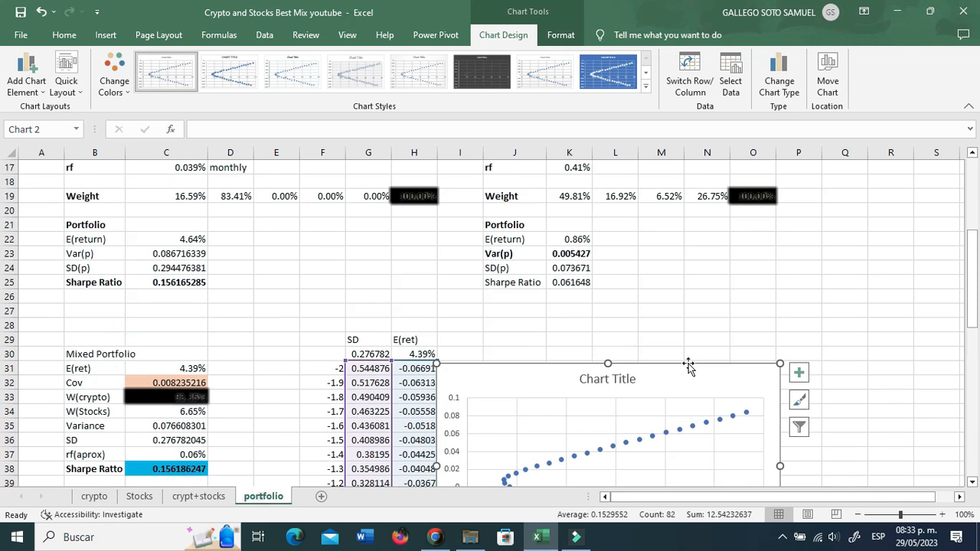
{"action": "left_click_drag", "start_coordinate": [672, 379], "coordinate": [713, 323]}
{"action": "scroll", "coordinate": [711, 302], "scroll_direction": "down", "scroll_amount": 3}
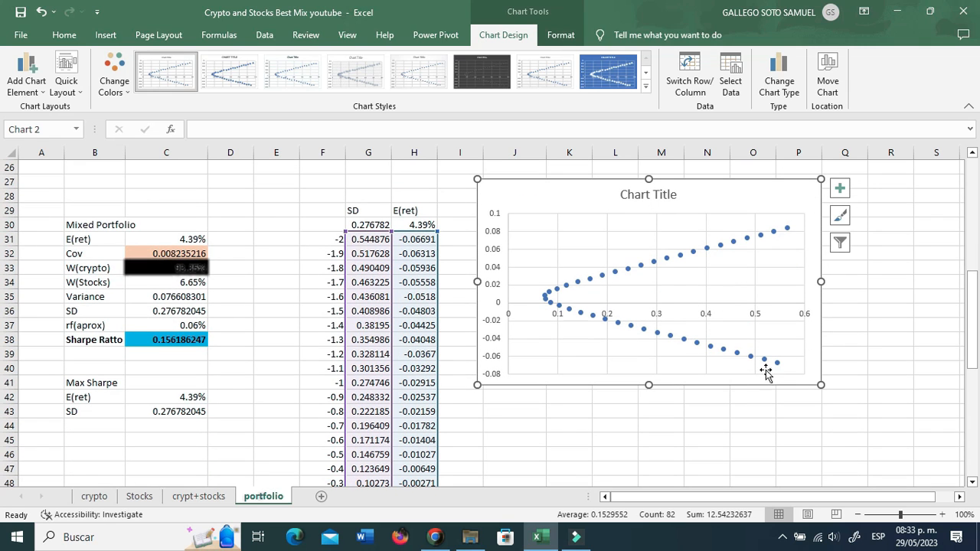
Add a new data series named MaxSharpe to the scatter chart.
{"action": "left_click", "coordinate": [221, 425]}
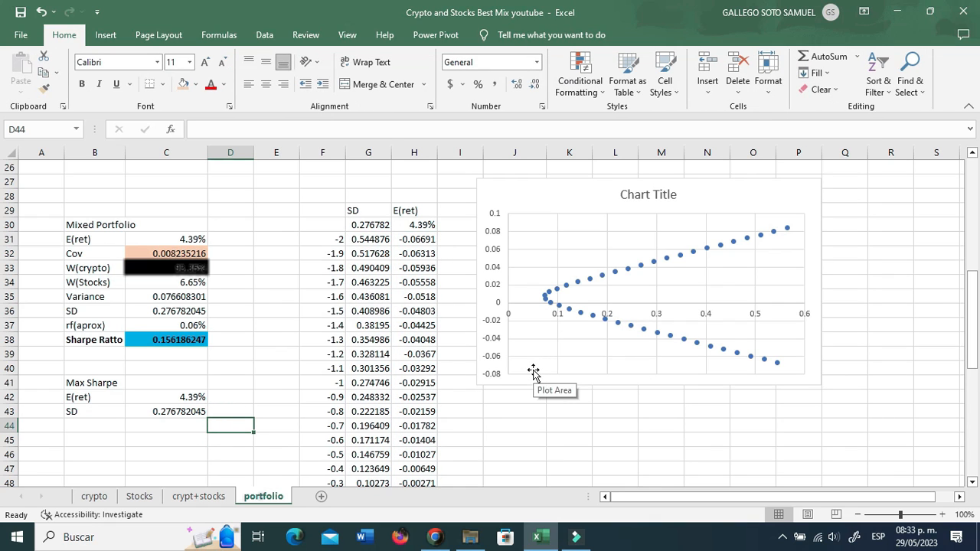
{"action": "left_click_drag", "start_coordinate": [167, 396], "coordinate": [176, 413]}
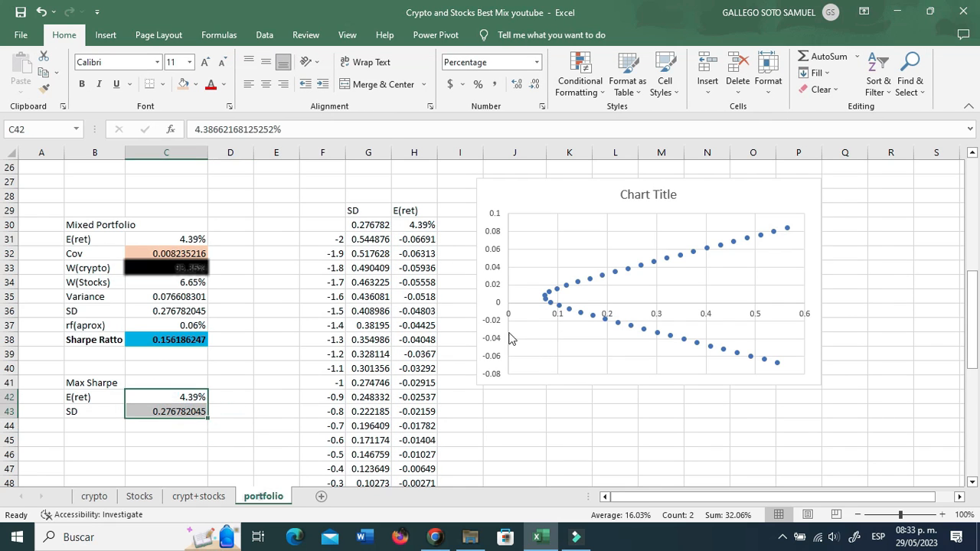
{"action": "left_click", "coordinate": [596, 284]}
{"action": "left_click", "coordinate": [511, 34]}
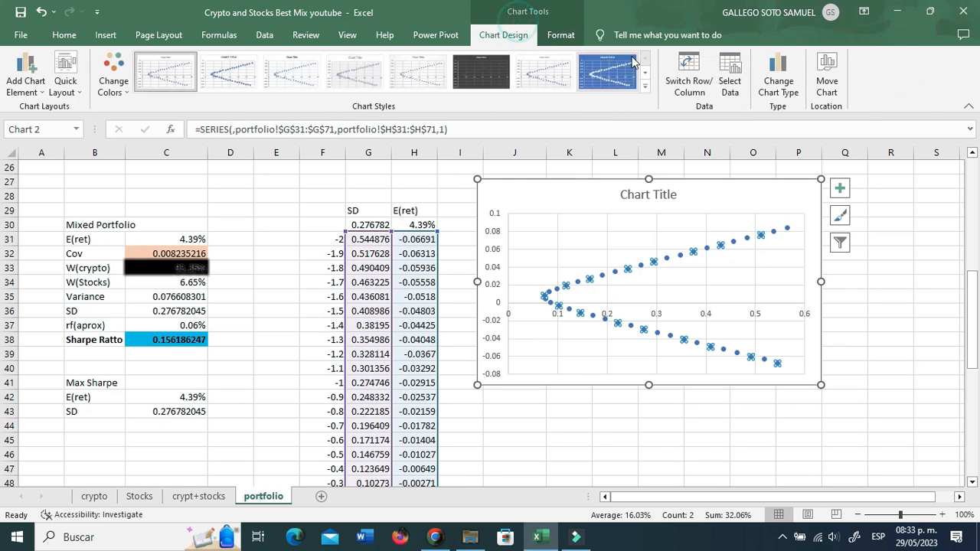
{"action": "left_click", "coordinate": [732, 75]}
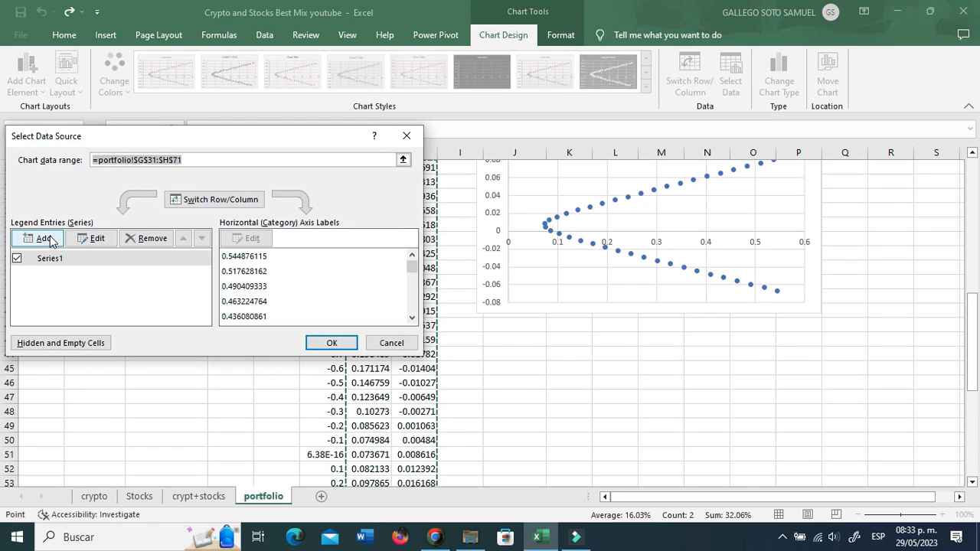
{"action": "left_click", "coordinate": [46, 238]}
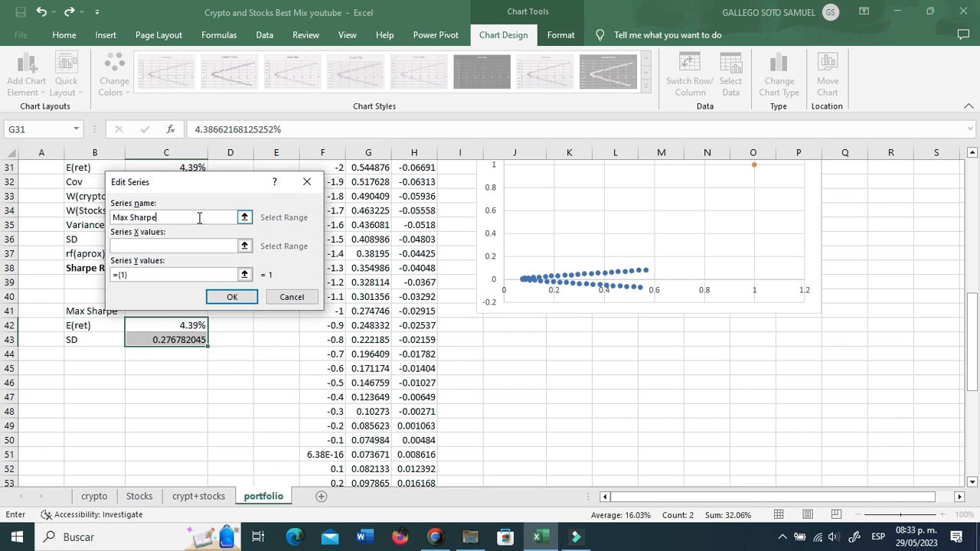
{"action": "left_click", "coordinate": [131, 217]}
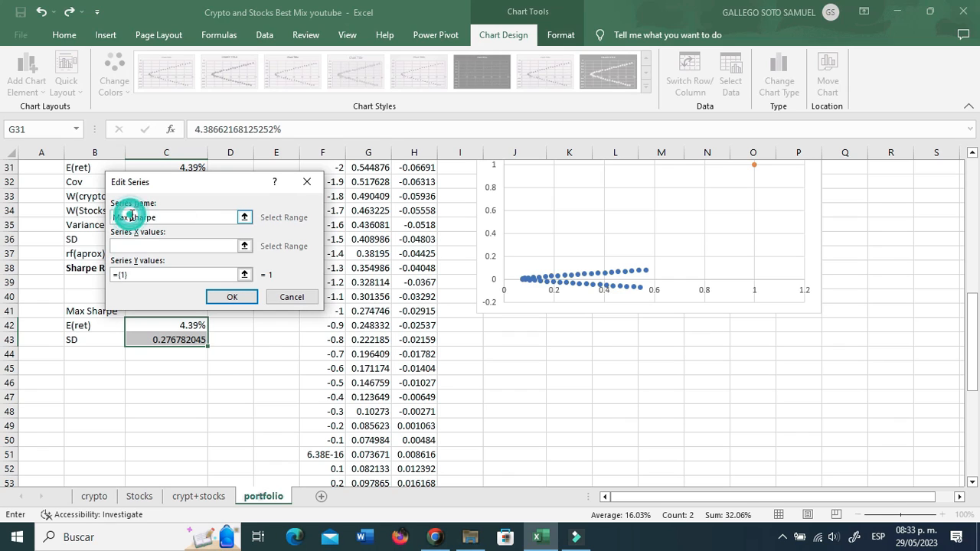
Set the MaxSharpe series' X value to the SD in C43 and its Y value to the E(ret) in C42.
{"action": "left_click", "coordinate": [245, 246]}
{"action": "left_click", "coordinate": [169, 339]}
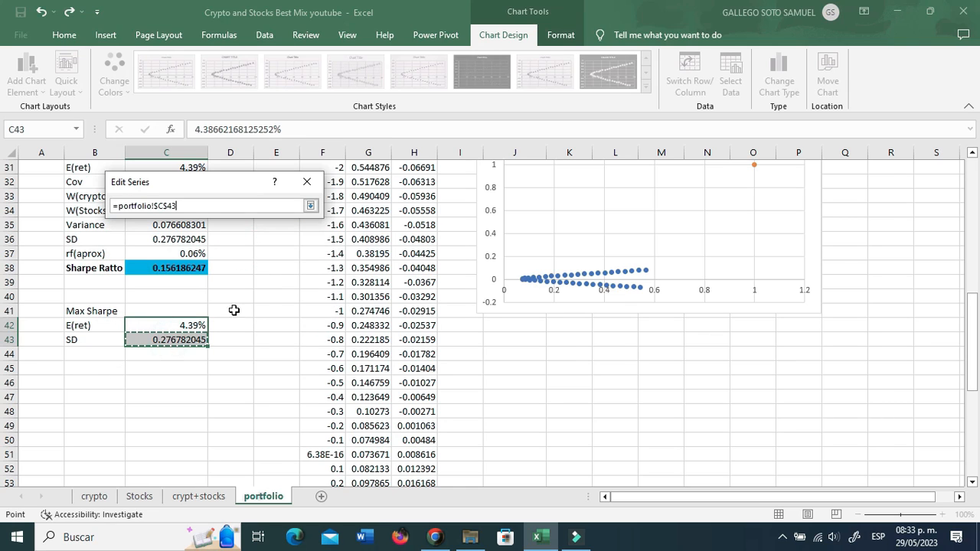
{"action": "left_click", "coordinate": [310, 205]}
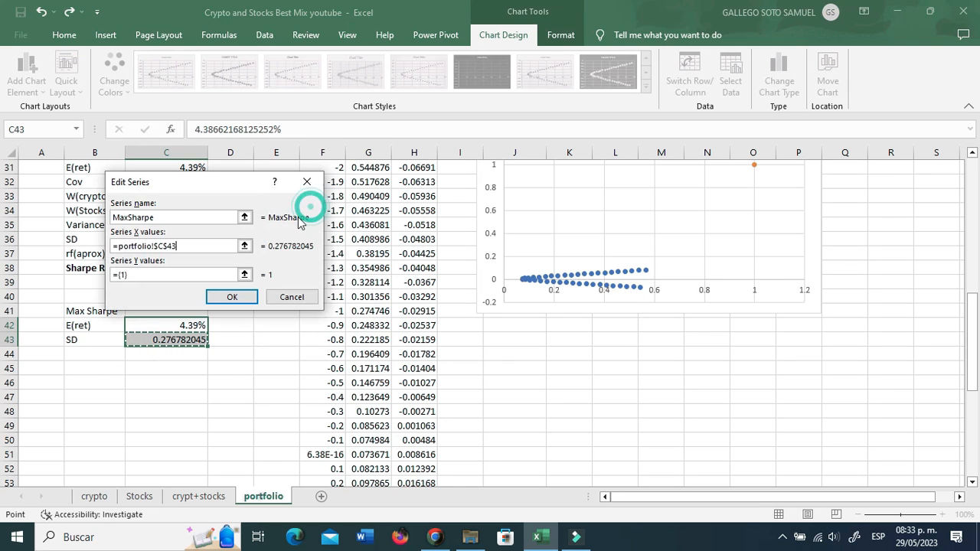
{"action": "left_click", "coordinate": [244, 274]}
{"action": "left_click", "coordinate": [162, 325]}
{"action": "key", "text": "Return"}
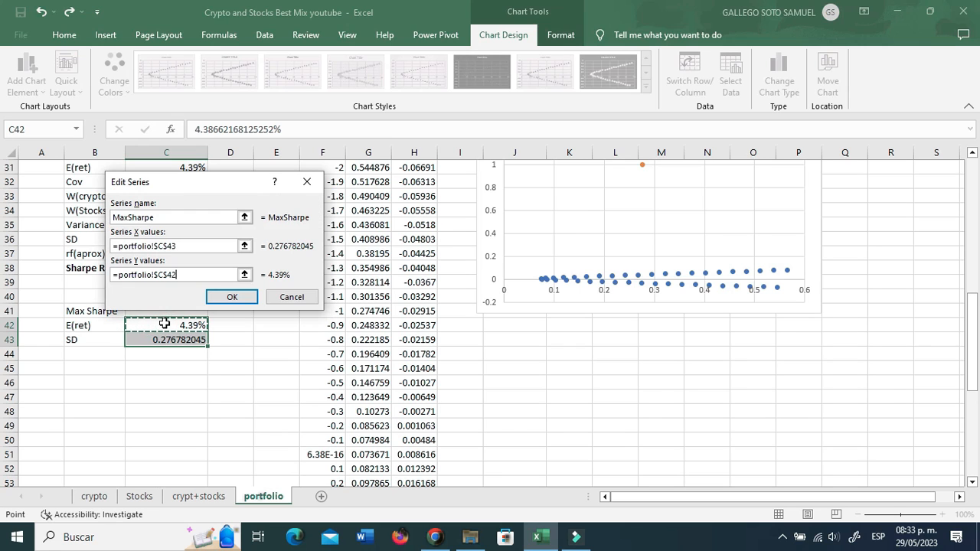
{"action": "left_click", "coordinate": [232, 297]}
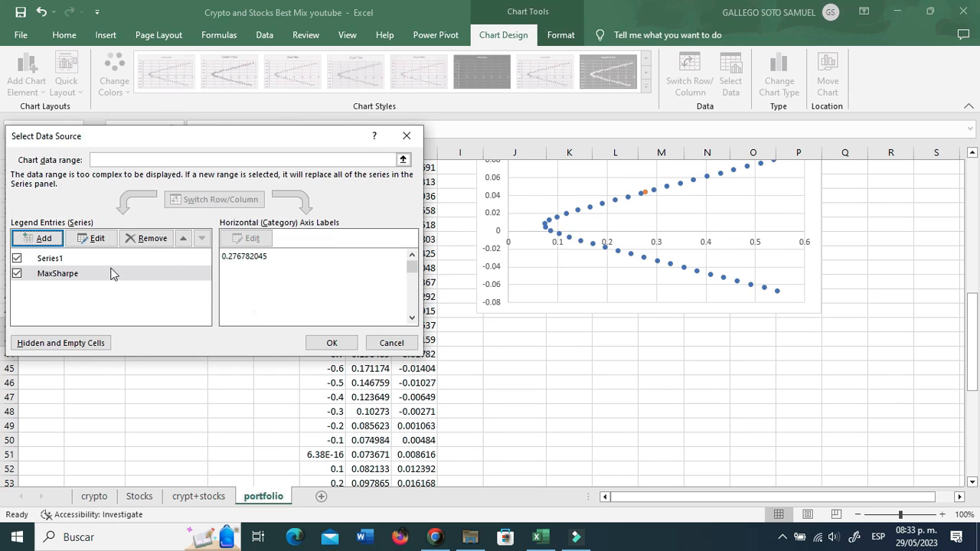
{"action": "left_click", "coordinate": [331, 343]}
Apply the dark-background chart style and add a data label to the MaxSharpe point.
{"action": "scroll", "coordinate": [586, 312], "scroll_direction": "up", "scroll_amount": 3}
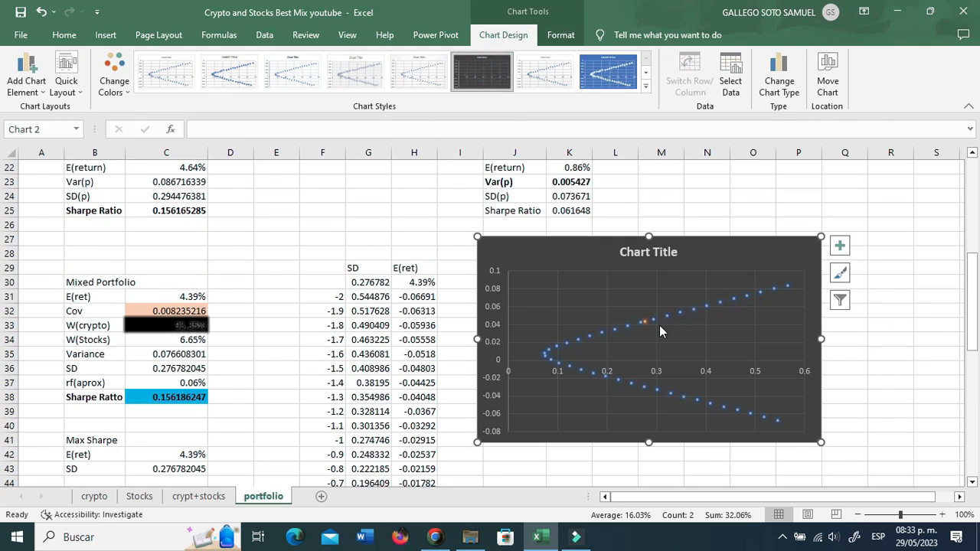
{"action": "right_click", "coordinate": [645, 322]}
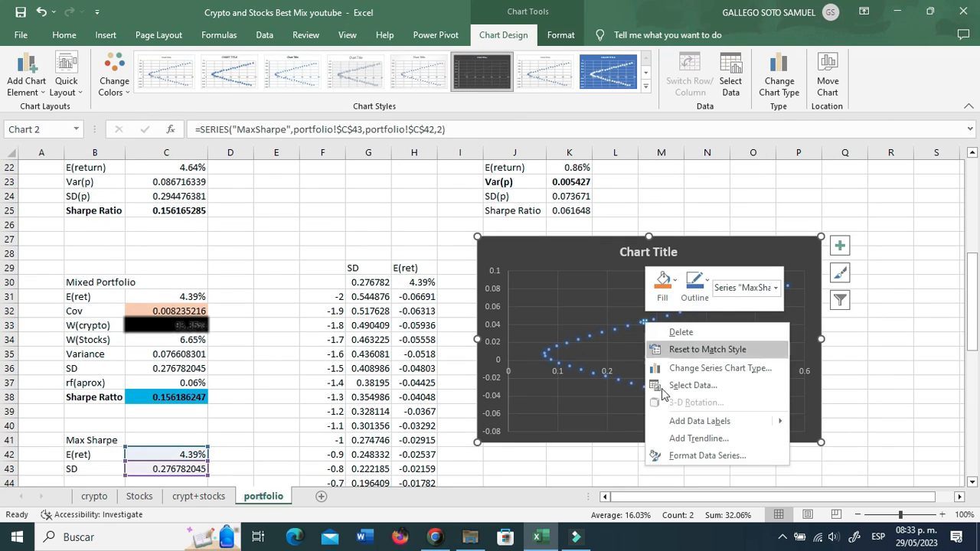
{"action": "mouse_move", "coordinate": [773, 422]}
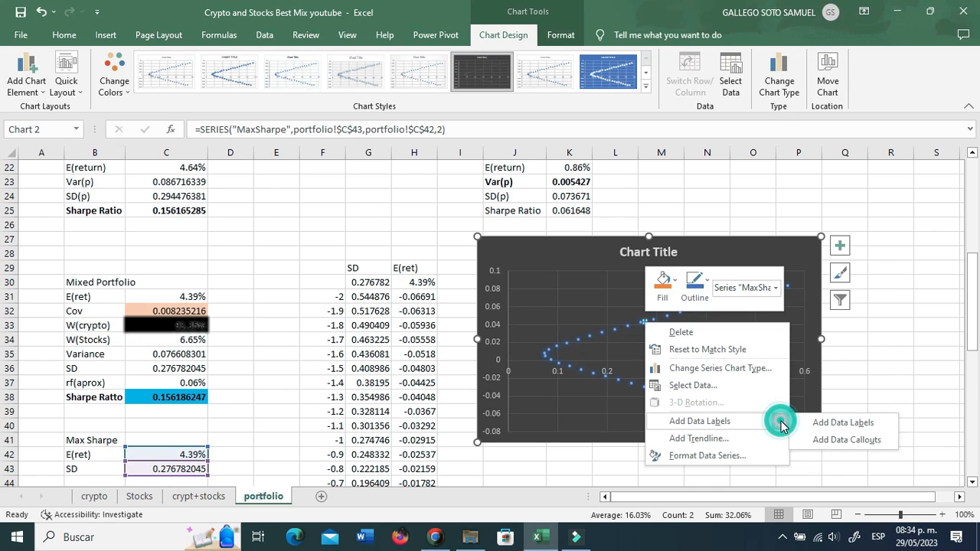
{"action": "left_click", "coordinate": [840, 423]}
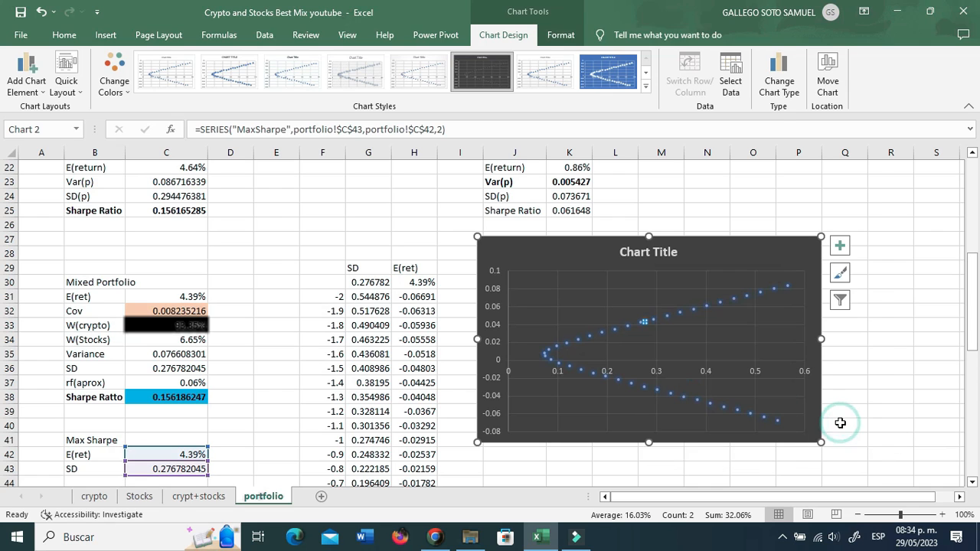
Move the MaxSharpe point's data label above the curve, clear of the plotted points.
{"action": "left_click", "coordinate": [668, 325]}
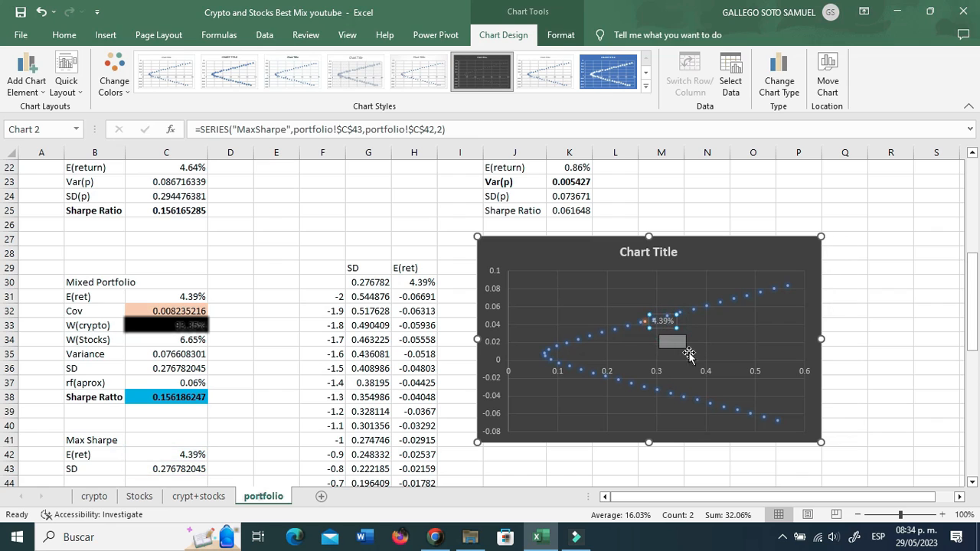
{"action": "left_click", "coordinate": [671, 323]}
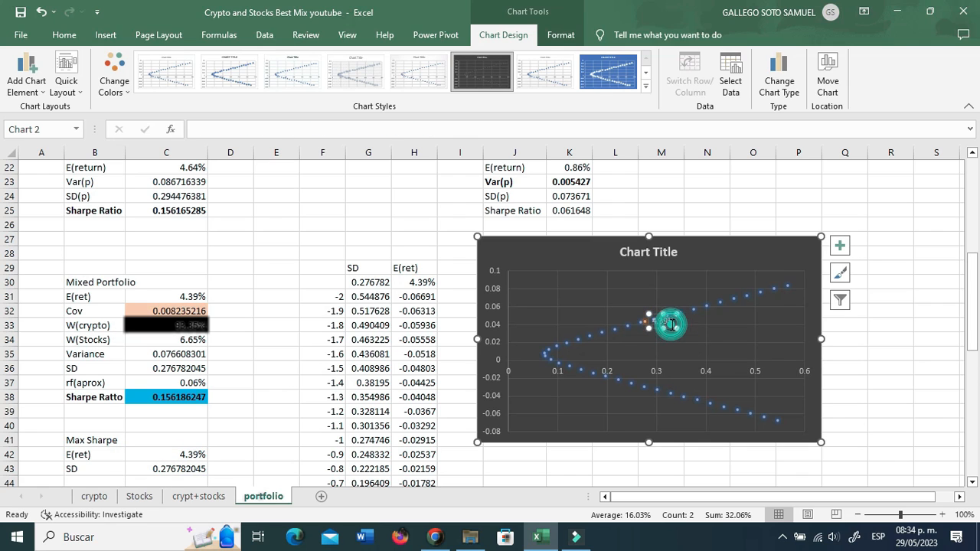
{"action": "double_click", "coordinate": [668, 319]}
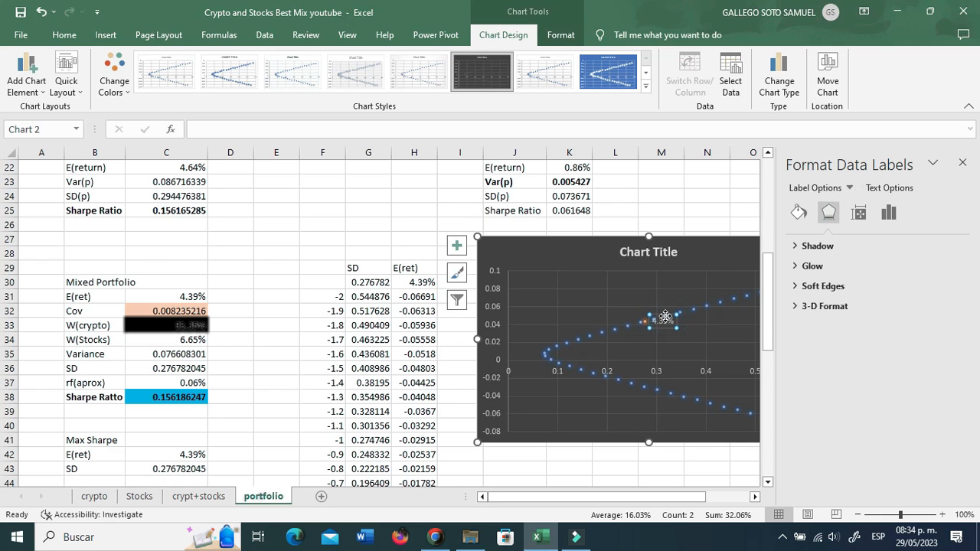
{"action": "left_click_drag", "start_coordinate": [668, 320], "coordinate": [670, 346]}
{"action": "left_click_drag", "start_coordinate": [636, 294], "coordinate": [635, 294]}
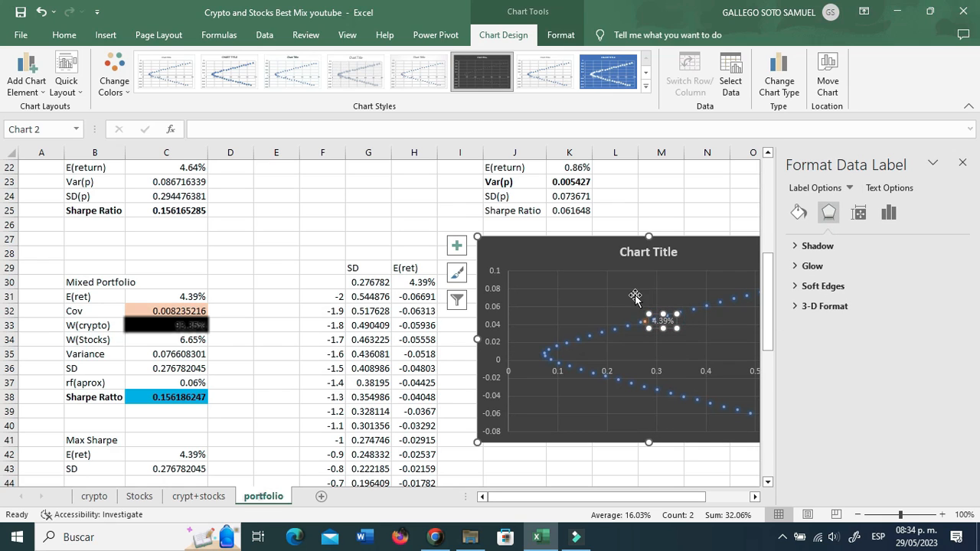
Include the series name in the MaxSharpe point's data label alongside the Y value.
{"action": "right_click", "coordinate": [638, 301]}
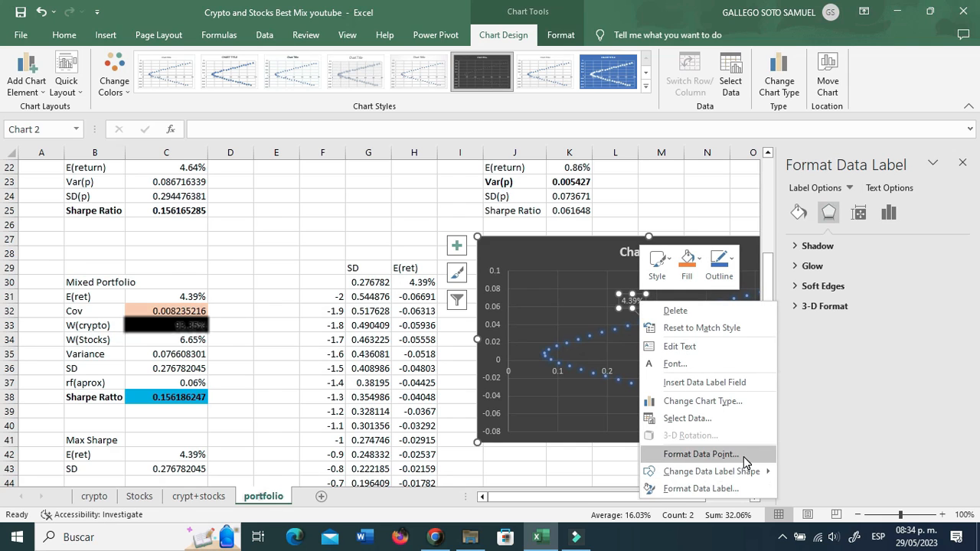
{"action": "left_click", "coordinate": [701, 488]}
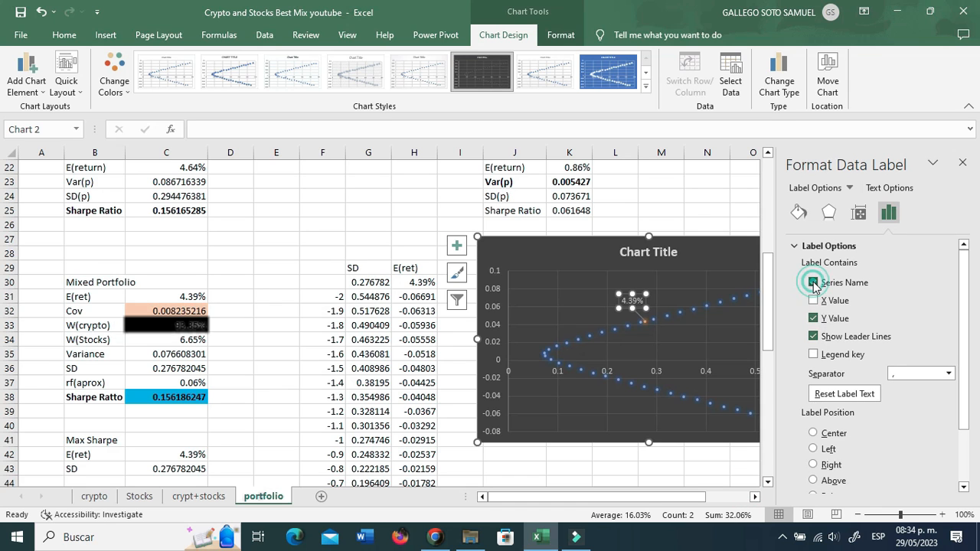
{"action": "left_click", "coordinate": [706, 468]}
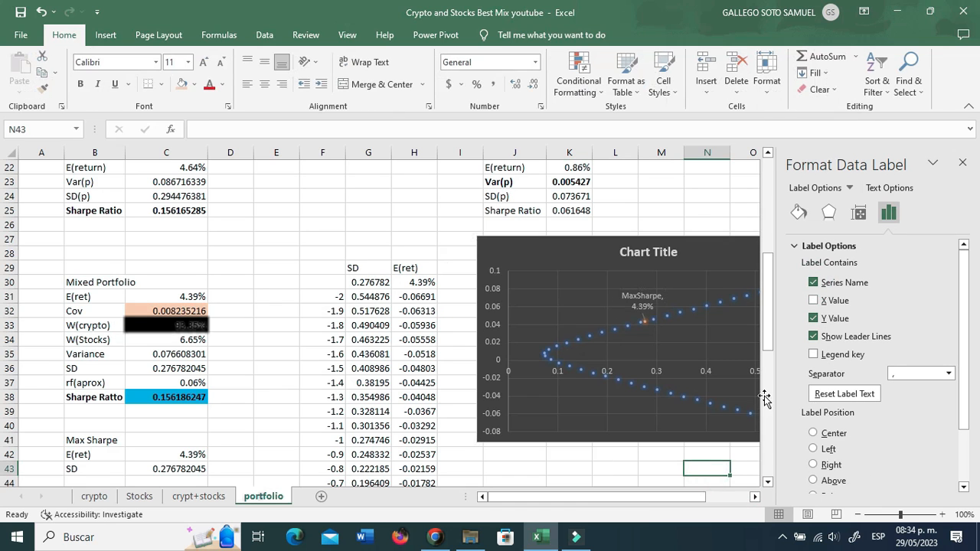
Replace the chart's placeholder title with "Efficient Frontier Best Mix".
{"action": "left_click", "coordinate": [659, 254]}
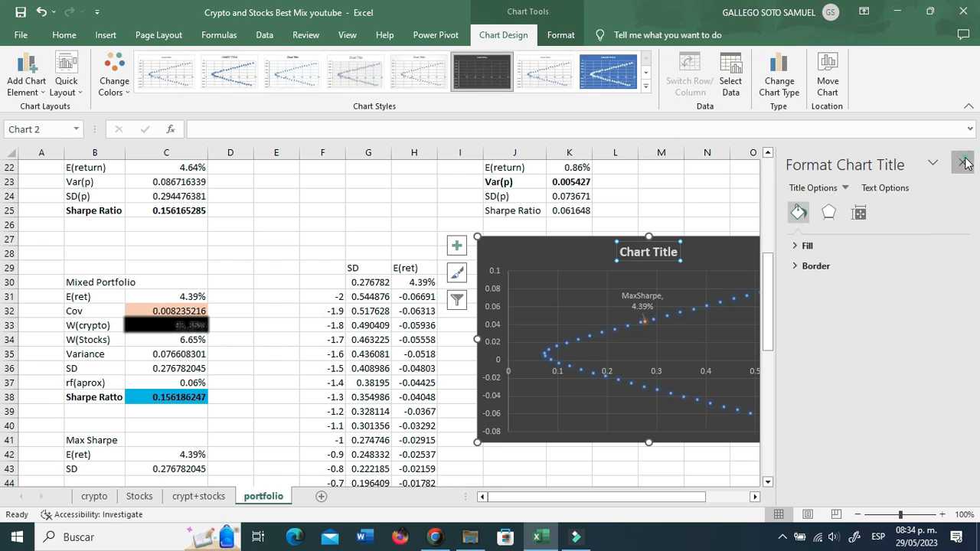
{"action": "left_click", "coordinate": [963, 163]}
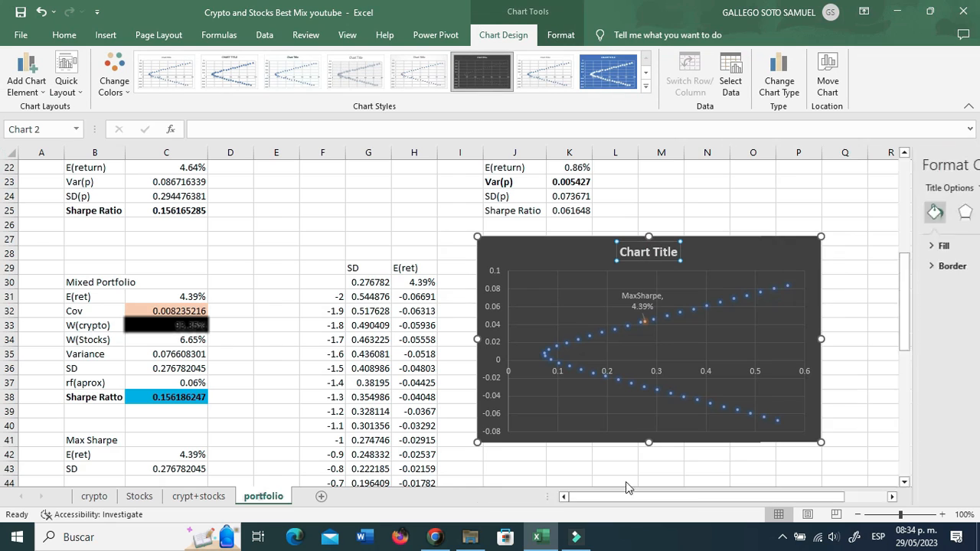
{"action": "left_click", "coordinate": [679, 256]}
{"action": "left_click_drag", "start_coordinate": [679, 257], "coordinate": [627, 260]}
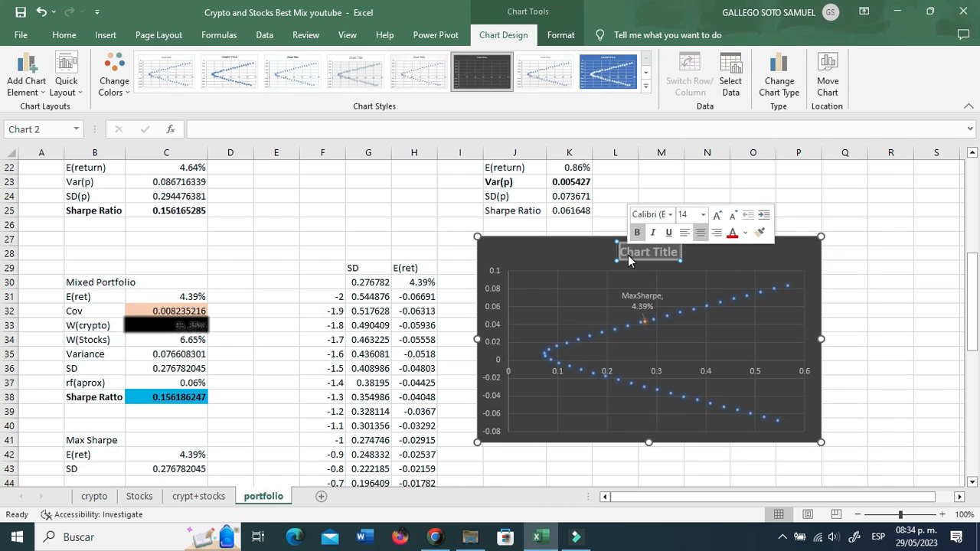
{"action": "key", "text": "Delete"}
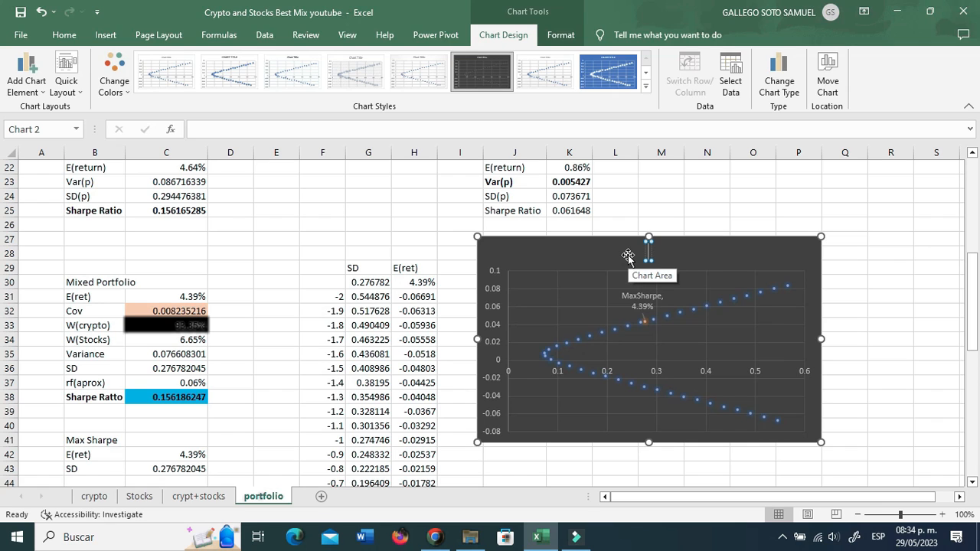
{"action": "type", "text": "Efficient Frontier"}
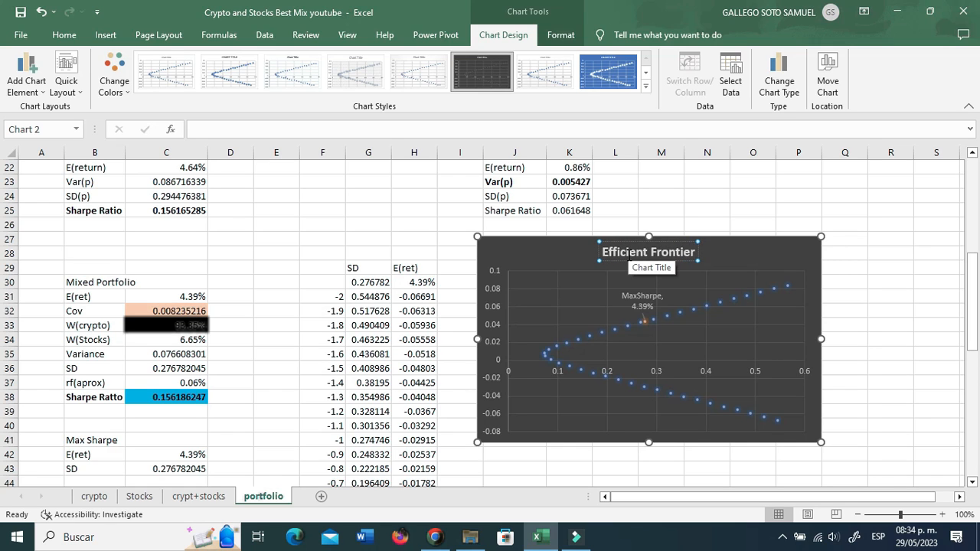
{"action": "type", "text": " Best"}
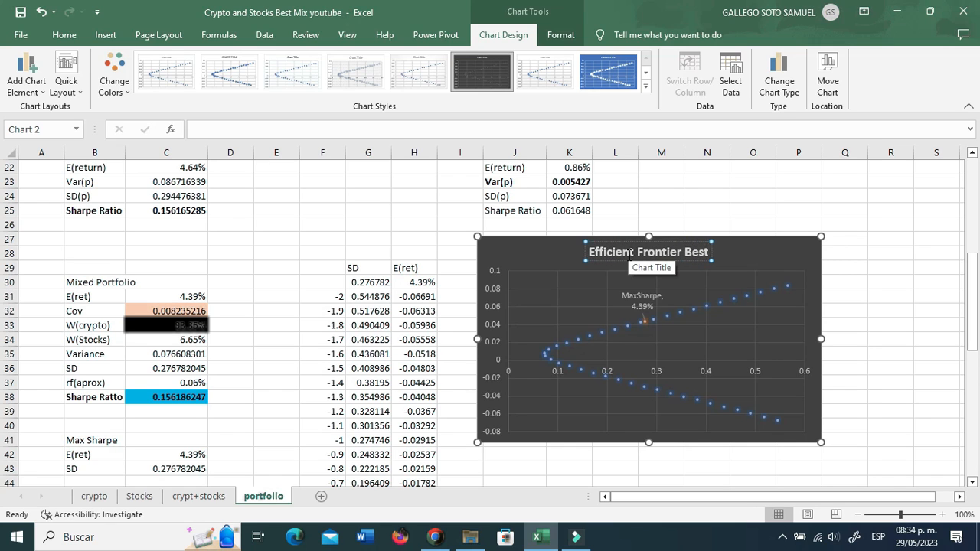
{"action": "type", "text": " Mix"}
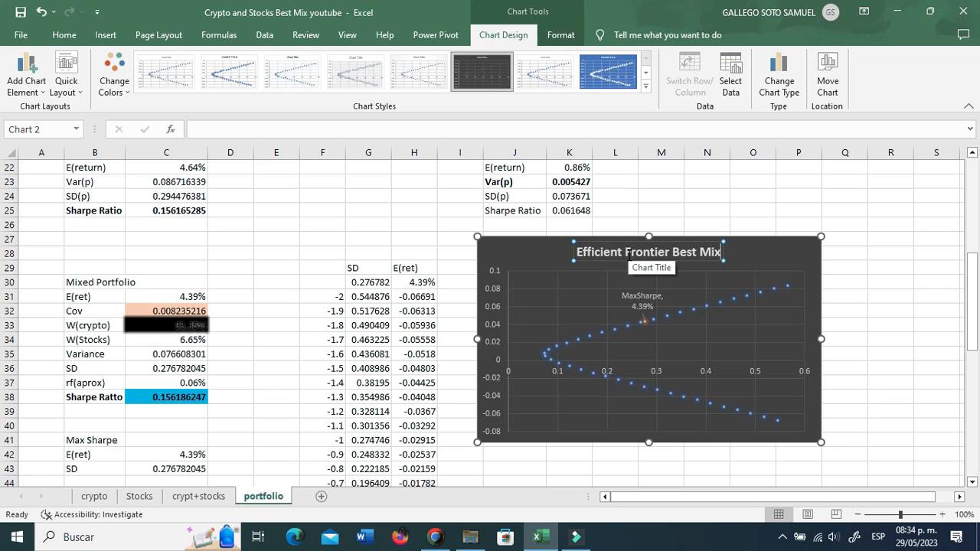
{"action": "left_click", "coordinate": [567, 317]}
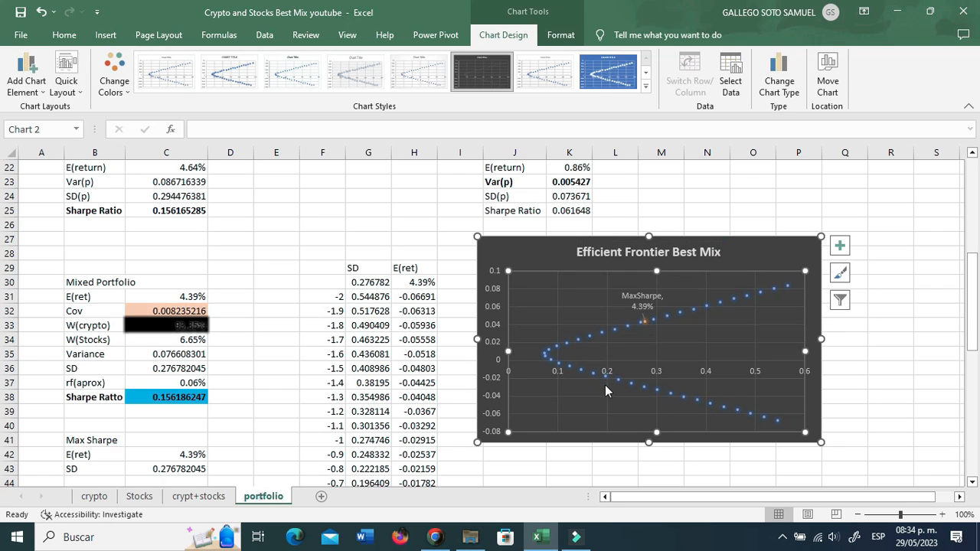
Add a primary horizontal axis title to the chart reading "SD".
{"action": "left_click", "coordinate": [46, 90]}
{"action": "mouse_move", "coordinate": [49, 124]}
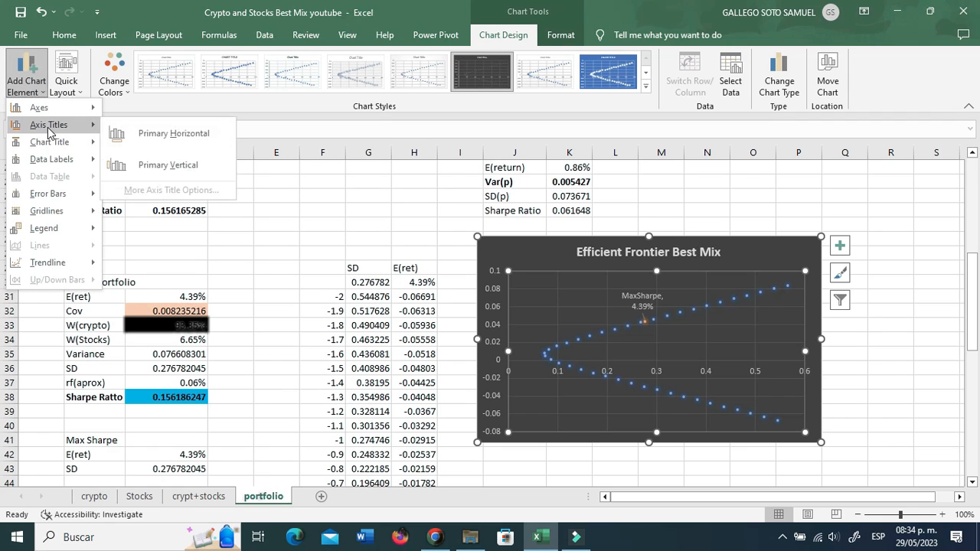
{"action": "left_click", "coordinate": [167, 135]}
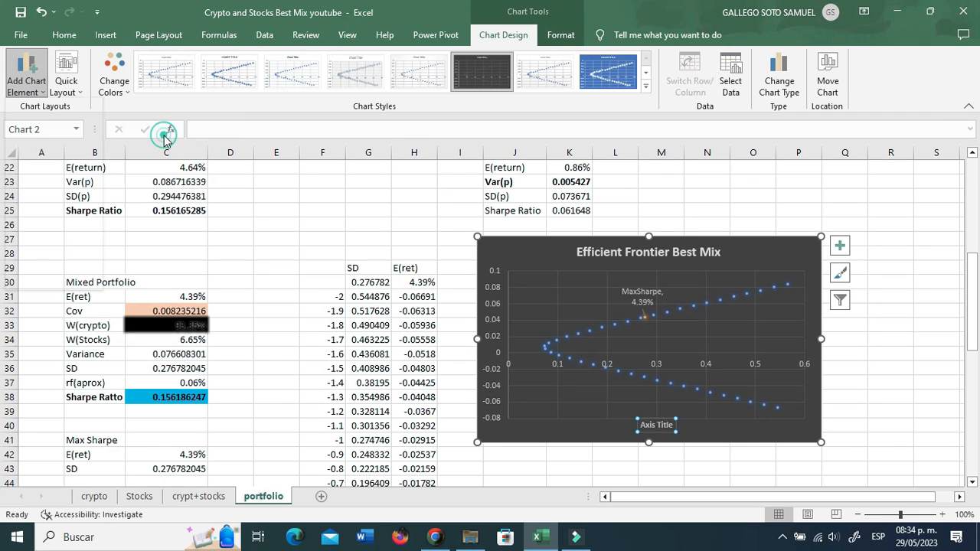
{"action": "left_click", "coordinate": [657, 426]}
{"action": "left_click_drag", "start_coordinate": [672, 424], "coordinate": [642, 426]}
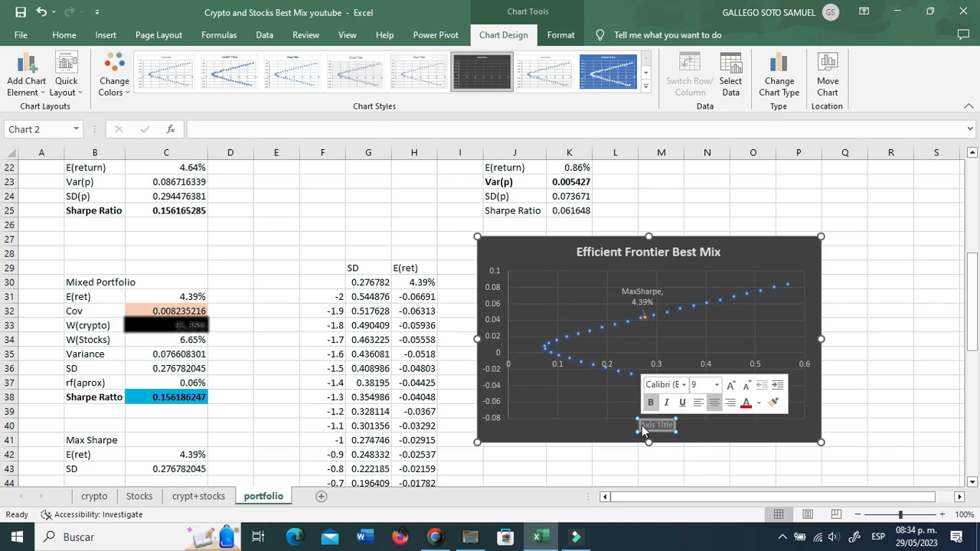
{"action": "type", "text": "SD"}
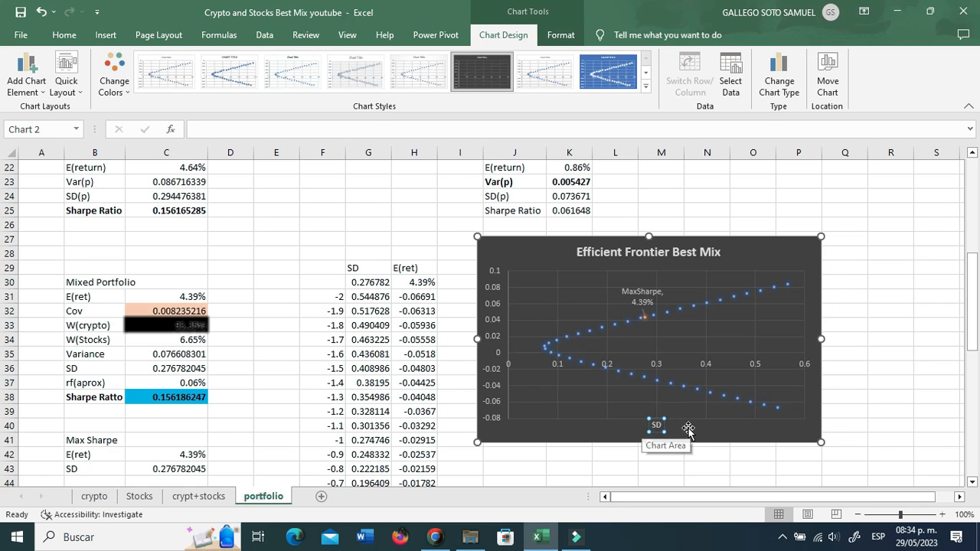
Add a primary vertical axis title to the chart reading "Expected Return".
{"action": "left_click", "coordinate": [26, 73]}
{"action": "mouse_move", "coordinate": [48, 126]}
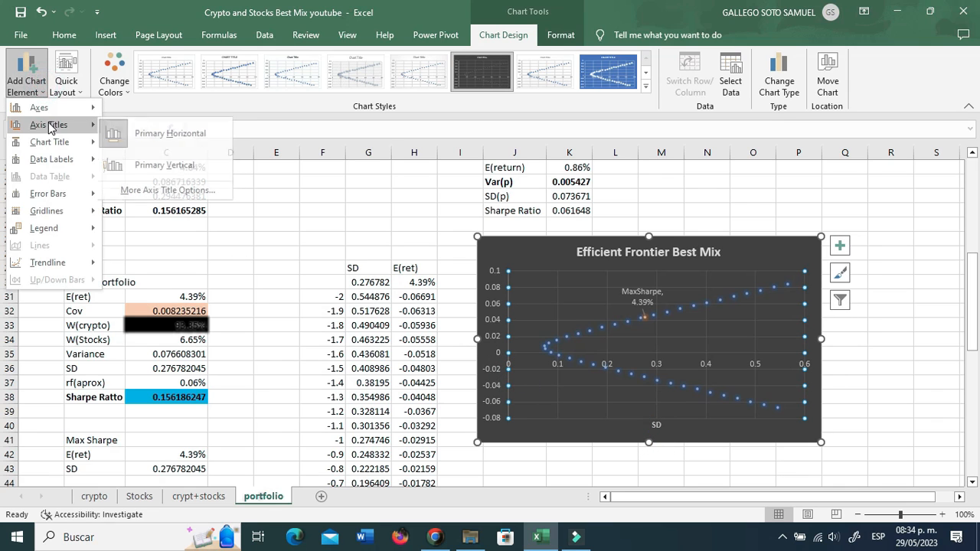
{"action": "left_click", "coordinate": [170, 166]}
{"action": "left_click", "coordinate": [493, 349]}
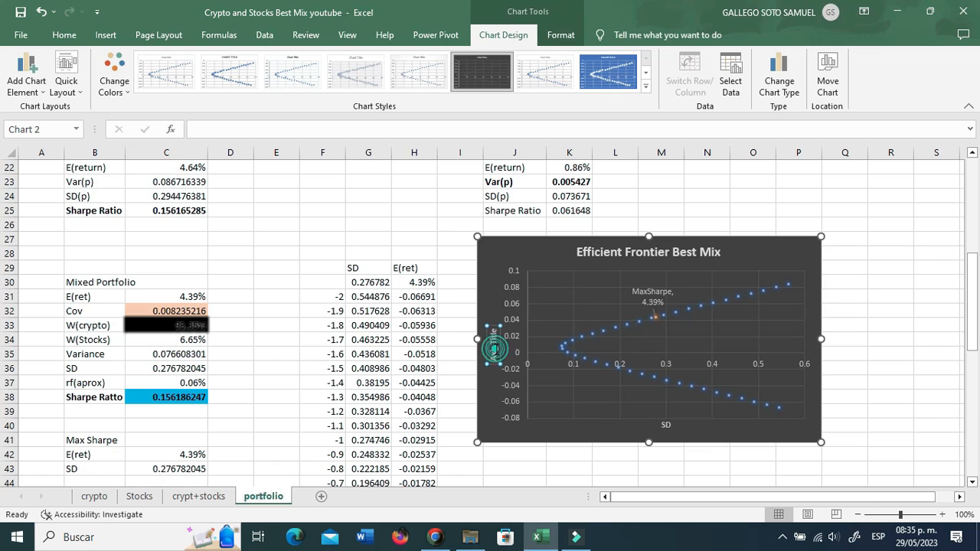
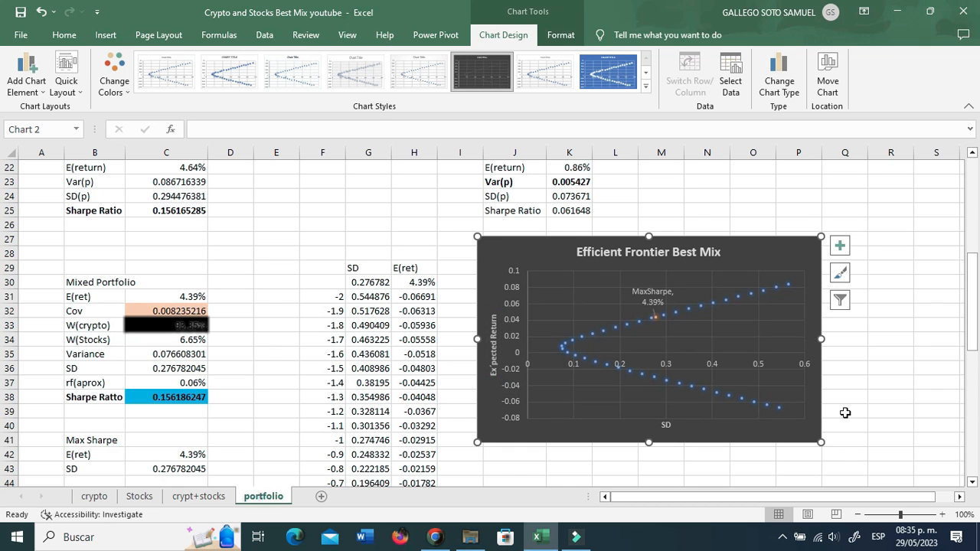
{"action": "left_click", "coordinate": [884, 395]}
Move the MaxSharpe data label up and to the left of its point, farther from the curve.
{"action": "left_click", "coordinate": [650, 295]}
{"action": "left_click_drag", "start_coordinate": [645, 290], "coordinate": [594, 276]}
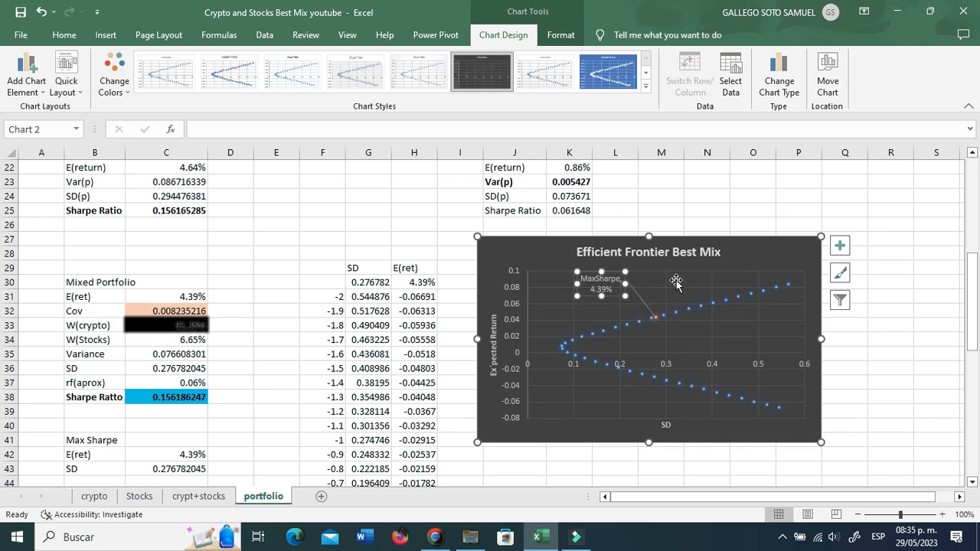
{"action": "left_click", "coordinate": [739, 206]}
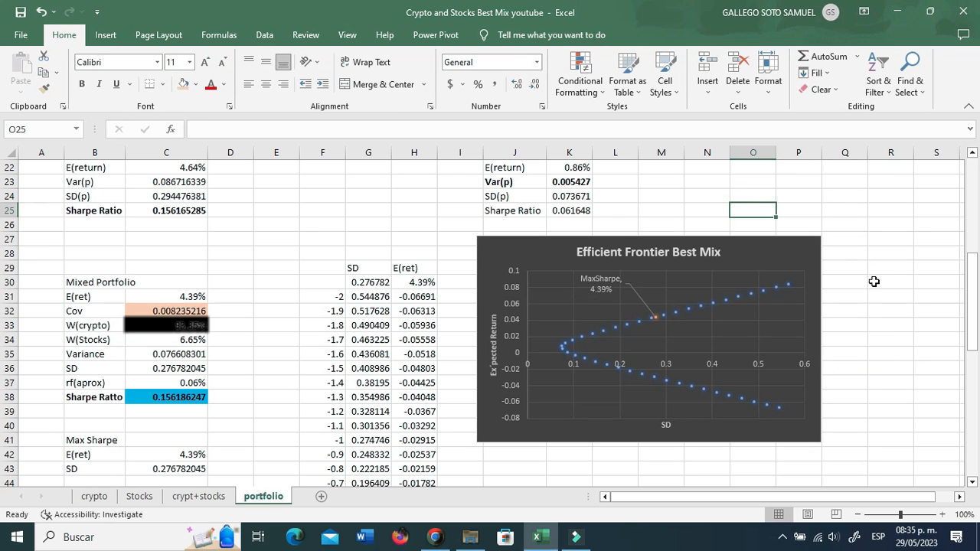
{"action": "scroll", "coordinate": [873, 281], "scroll_direction": "down", "scroll_amount": 2}
{"action": "scroll", "coordinate": [873, 284], "scroll_direction": "up", "scroll_amount": 4}
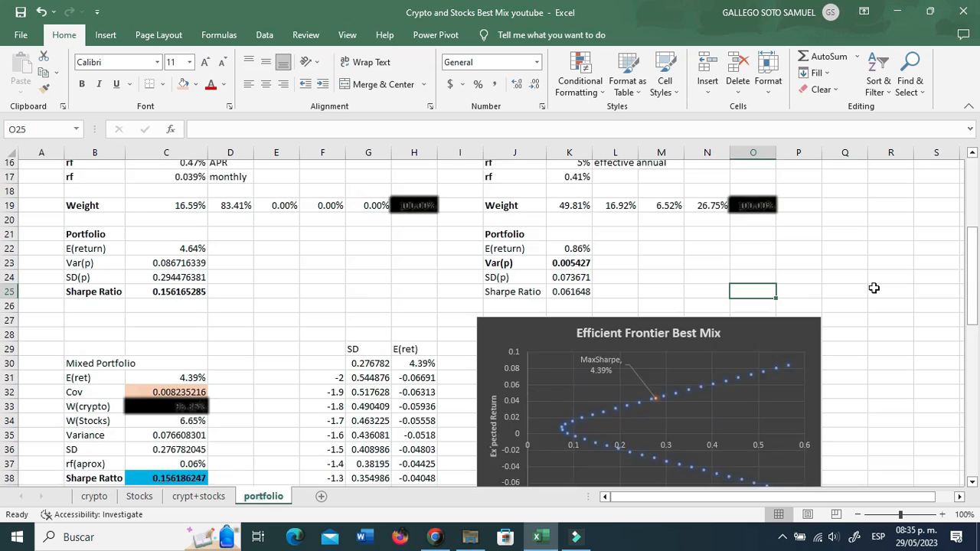
{"action": "scroll", "coordinate": [874, 288], "scroll_direction": "down", "scroll_amount": 1}
{"action": "left_click", "coordinate": [876, 283]}
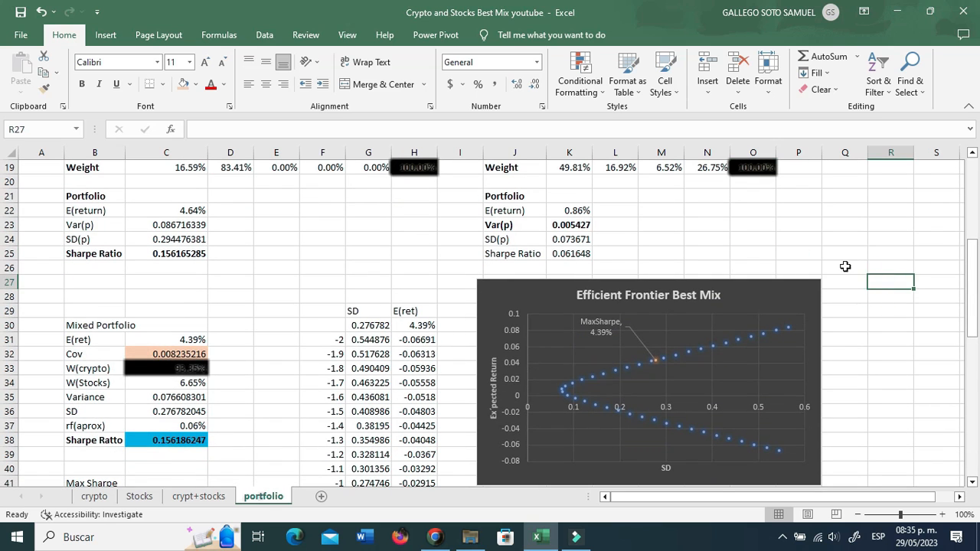
{"action": "left_click", "coordinate": [718, 205]}
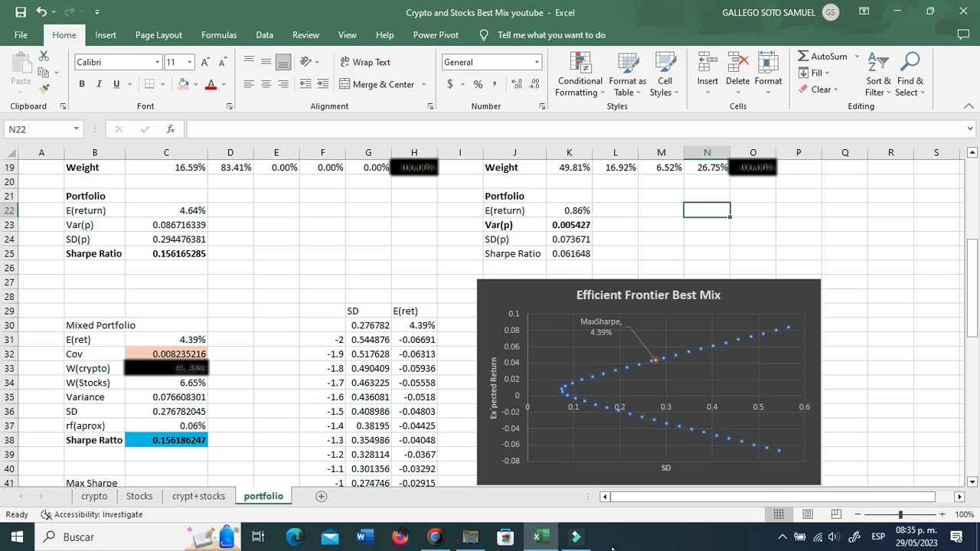
{"action": "left_click", "coordinate": [272, 282]}
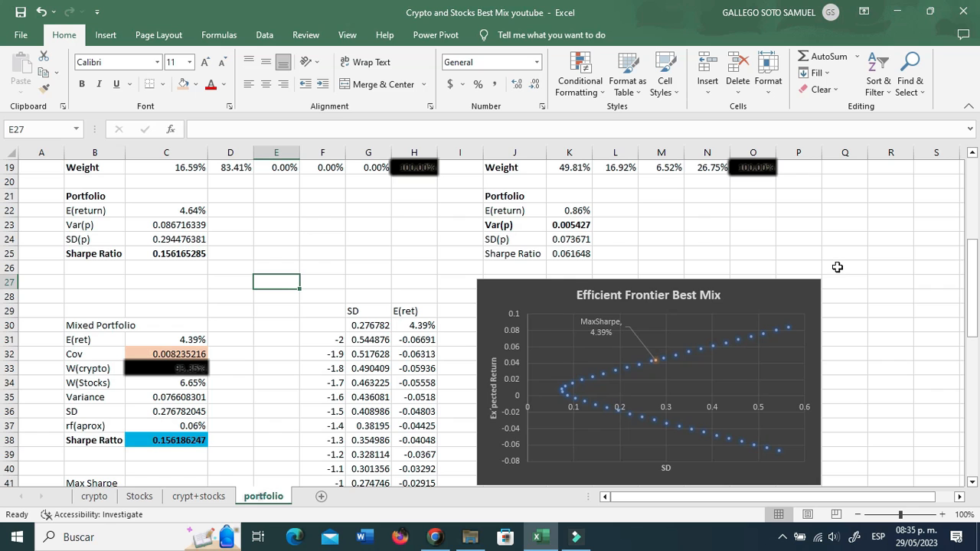
{"action": "scroll", "coordinate": [843, 266], "scroll_direction": "down", "scroll_amount": 1}
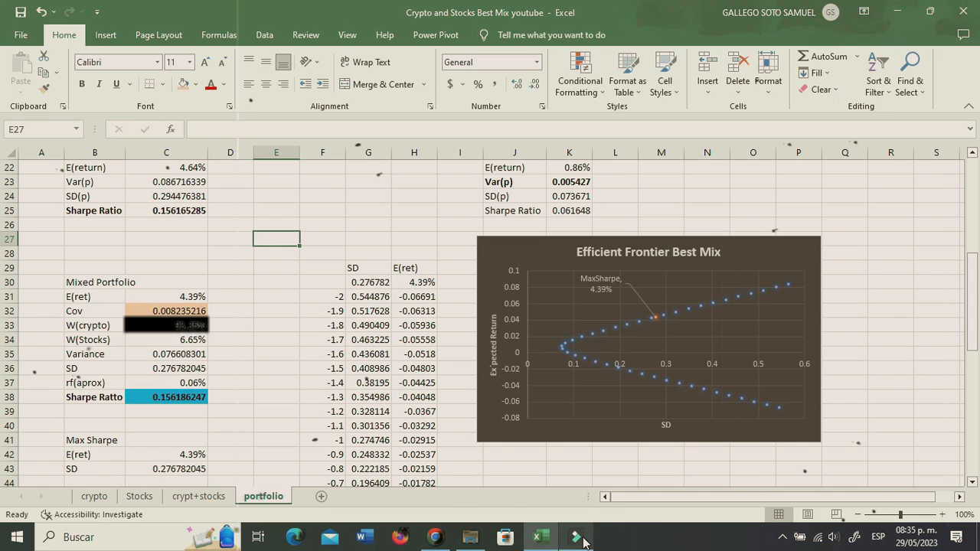
{"action": "left_click", "coordinate": [575, 536]}
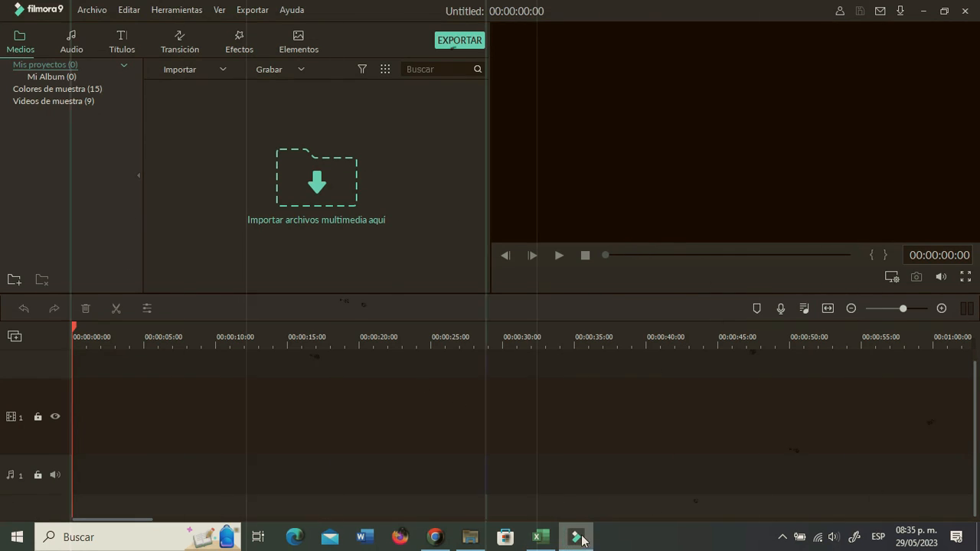
{"action": "left_click", "coordinate": [576, 537]}
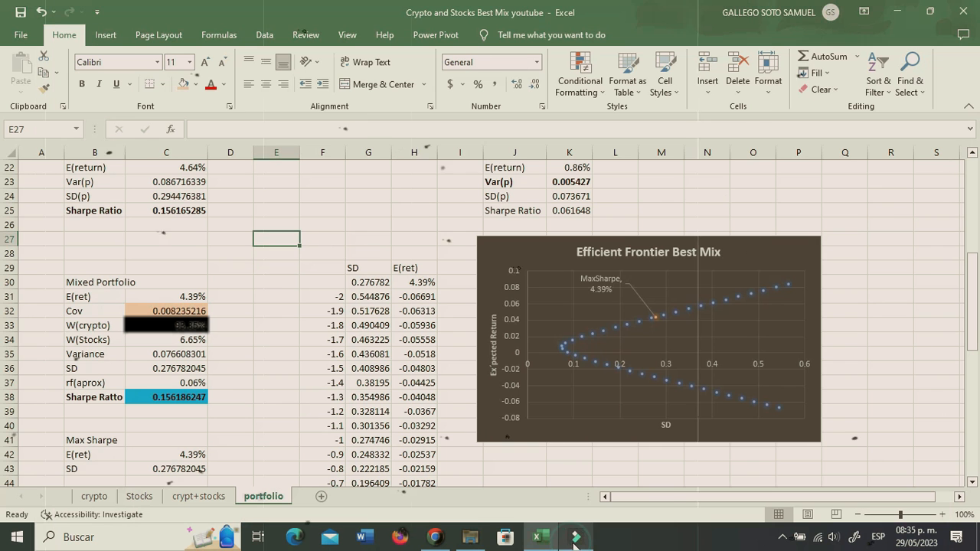
{"action": "left_click", "coordinate": [783, 539]}
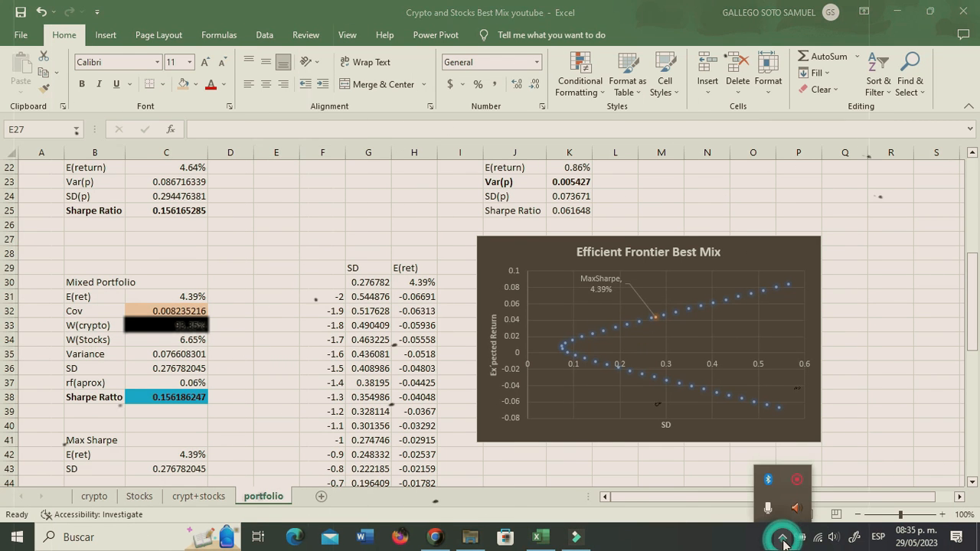
{"action": "right_click", "coordinate": [798, 481]}
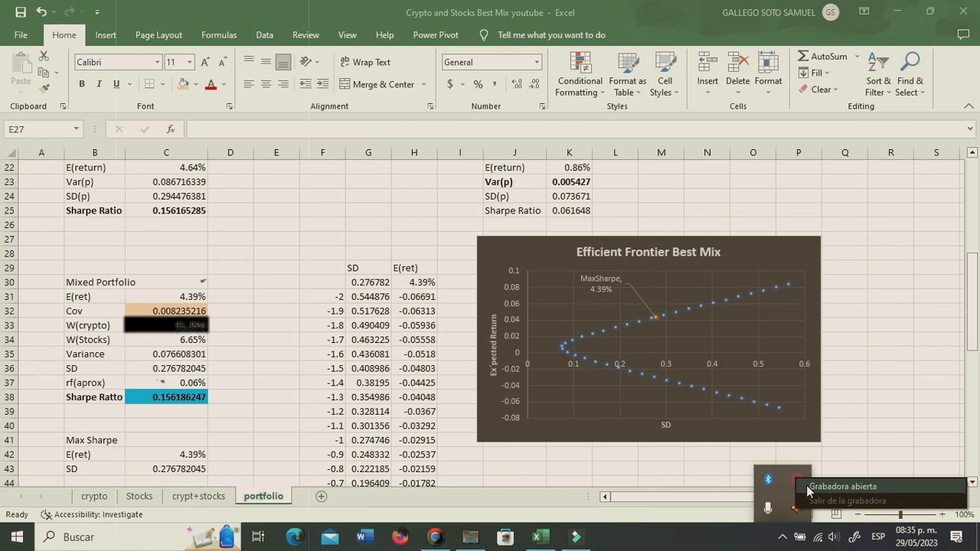
{"action": "left_click", "coordinate": [808, 487]}
{"action": "scroll", "coordinate": [400, 387], "scroll_direction": "up", "scroll_amount": 3}
{"action": "scroll", "coordinate": [403, 386], "scroll_direction": "down", "scroll_amount": 3}
{"action": "scroll", "coordinate": [403, 387], "scroll_direction": "up", "scroll_amount": 3}
{"action": "scroll", "coordinate": [403, 387], "scroll_direction": "down", "scroll_amount": 4}
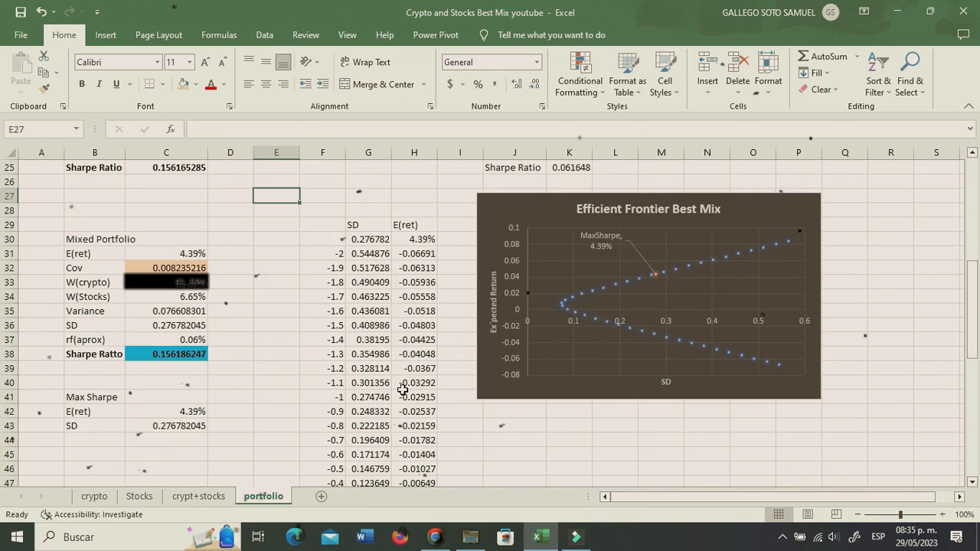
{"action": "left_click", "coordinate": [782, 537]}
{"action": "right_click", "coordinate": [797, 482]}
{"action": "left_click", "coordinate": [812, 486]}
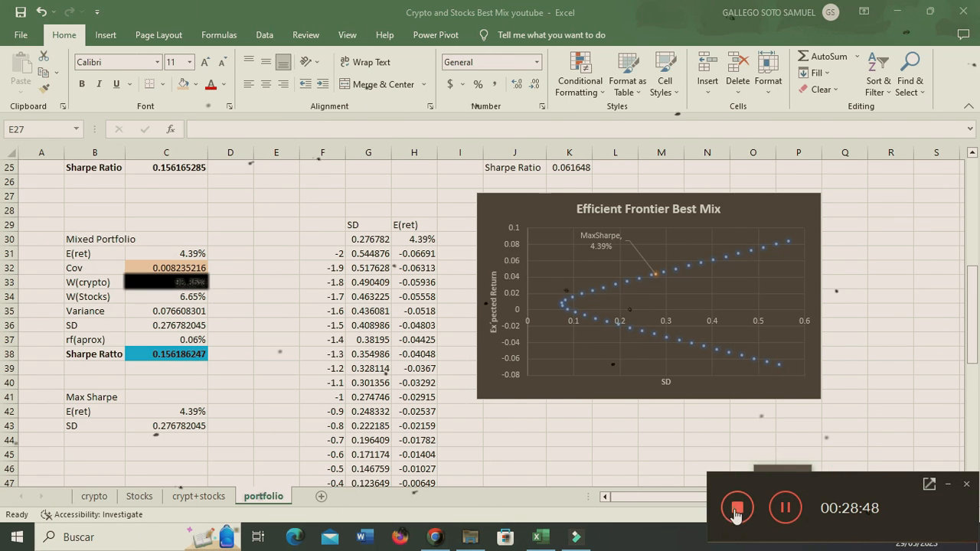
{"action": "left_click", "coordinate": [736, 508]}
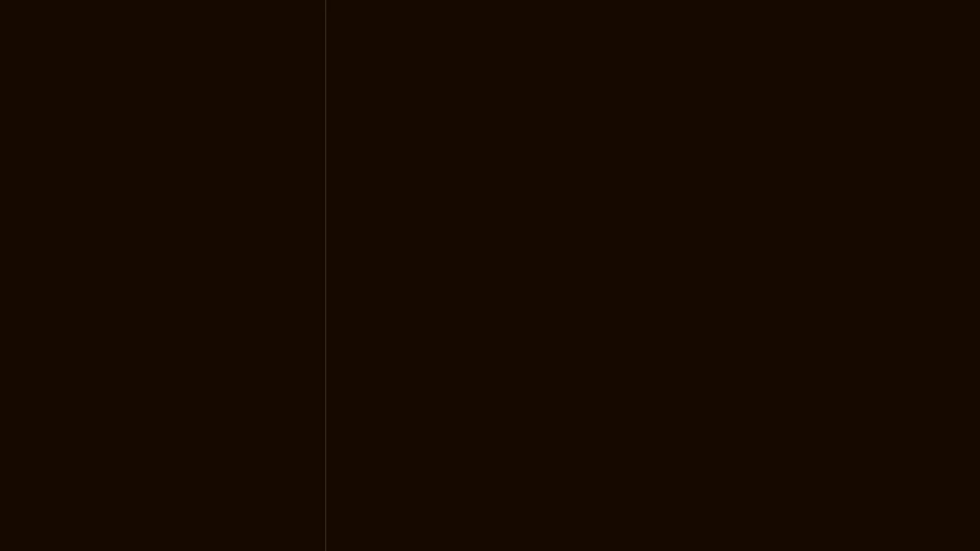
Name the new chart series MaxSharpe, written without a space.
{"action": "type", "text": "Max"}
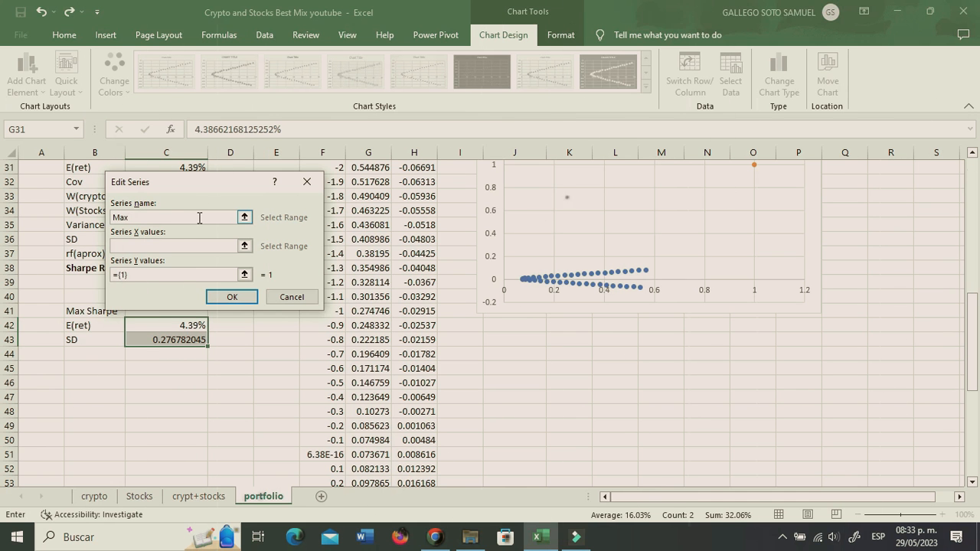
{"action": "type", "text": " Sharpe"}
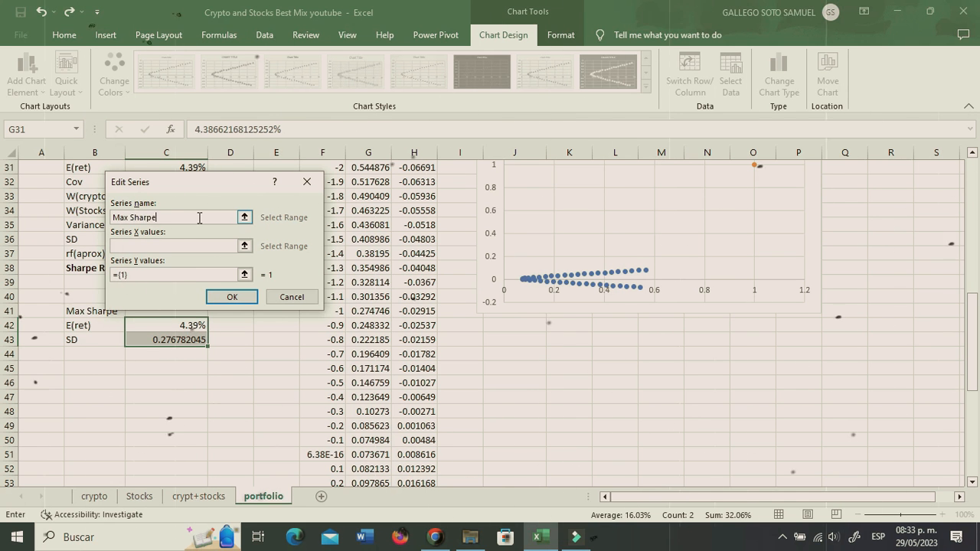
{"action": "left_click", "coordinate": [132, 216]}
{"action": "key", "text": "BackSpace"}
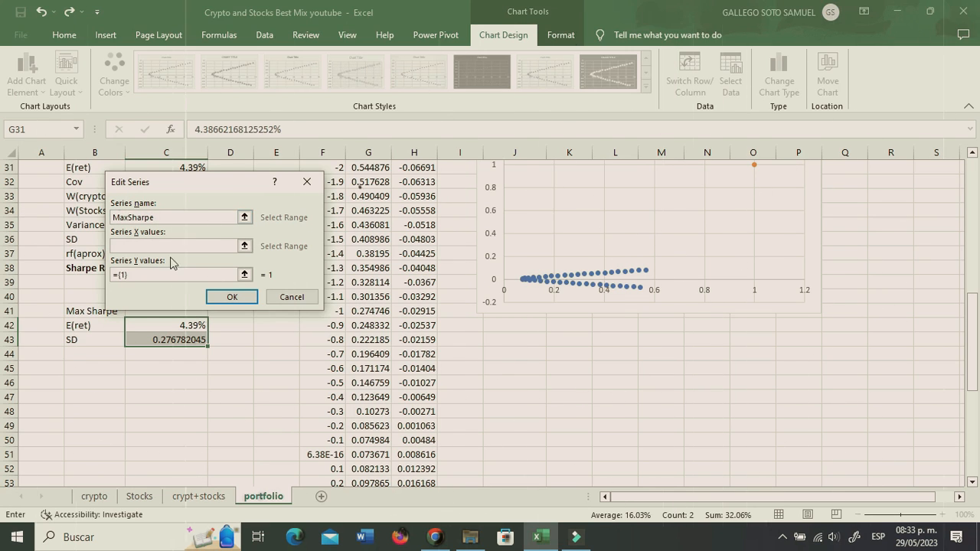
Link the MaxSharpe series' X value to cell C43 and its Y value to cell C42 on the portfolio sheet.
{"action": "left_click", "coordinate": [244, 245]}
{"action": "left_click", "coordinate": [169, 339]}
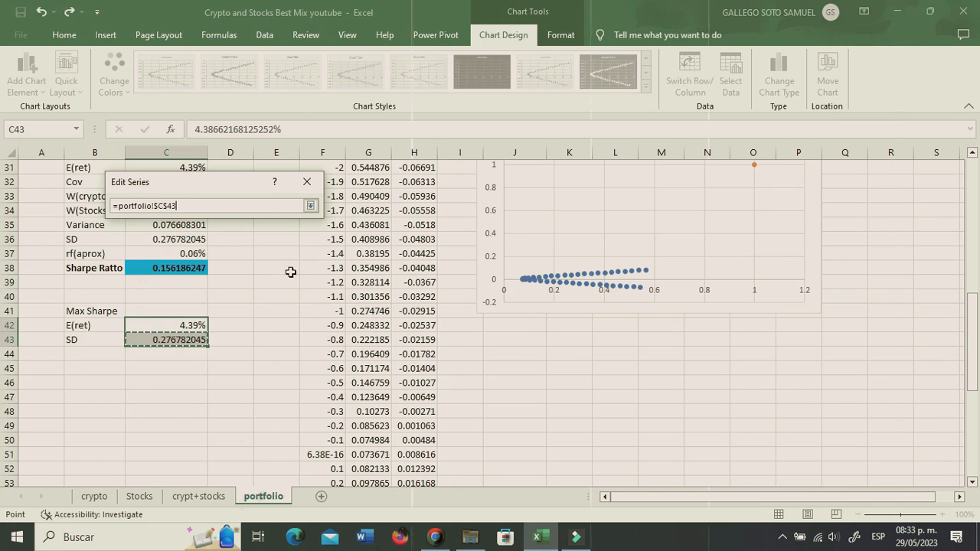
{"action": "left_click", "coordinate": [310, 205]}
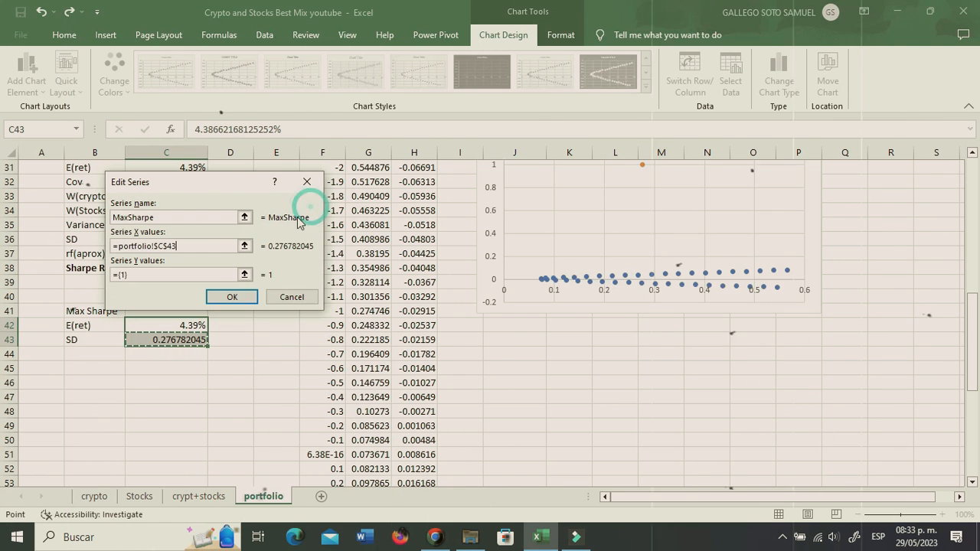
{"action": "left_click", "coordinate": [244, 274]}
{"action": "left_click", "coordinate": [165, 325]}
{"action": "key", "text": "Return"}
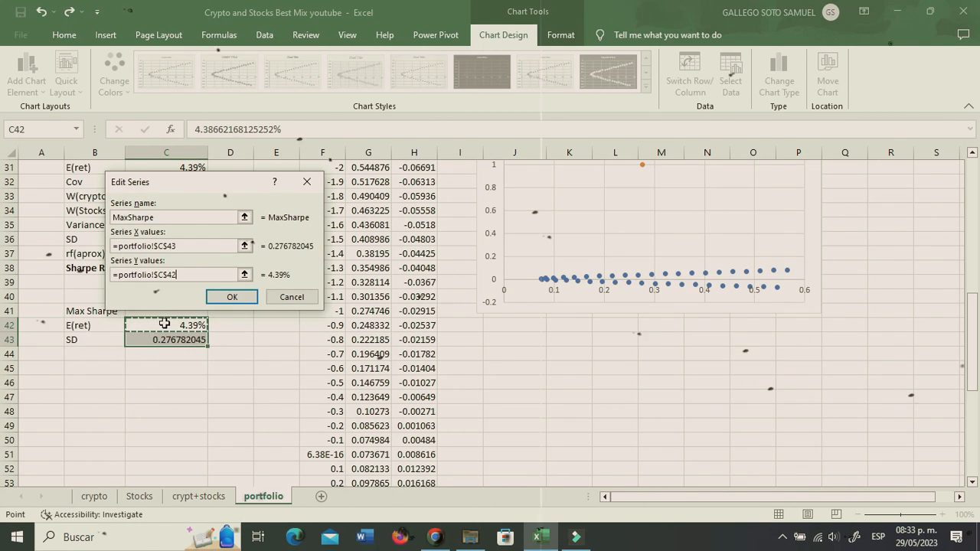
Accept the MaxSharpe series and the chart's data source changes, and apply the dark-background chart style.
{"action": "left_click", "coordinate": [230, 294]}
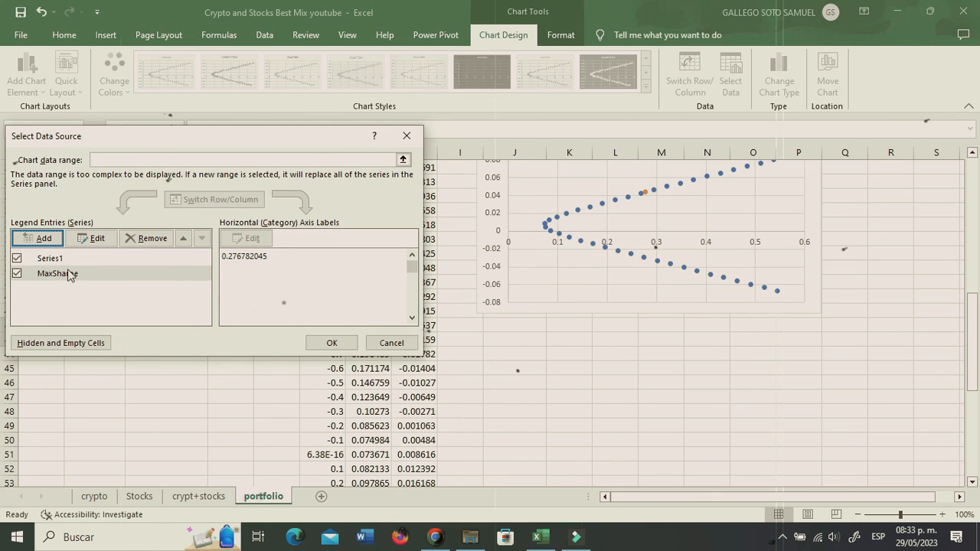
{"action": "left_click", "coordinate": [329, 343]}
{"action": "scroll", "coordinate": [574, 291], "scroll_direction": "up", "scroll_amount": 3}
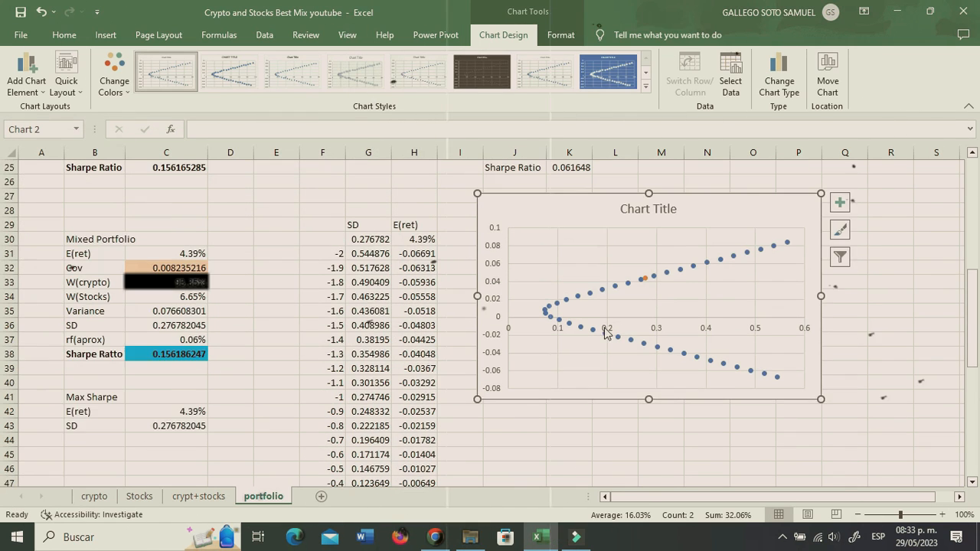
{"action": "left_click", "coordinate": [491, 63]}
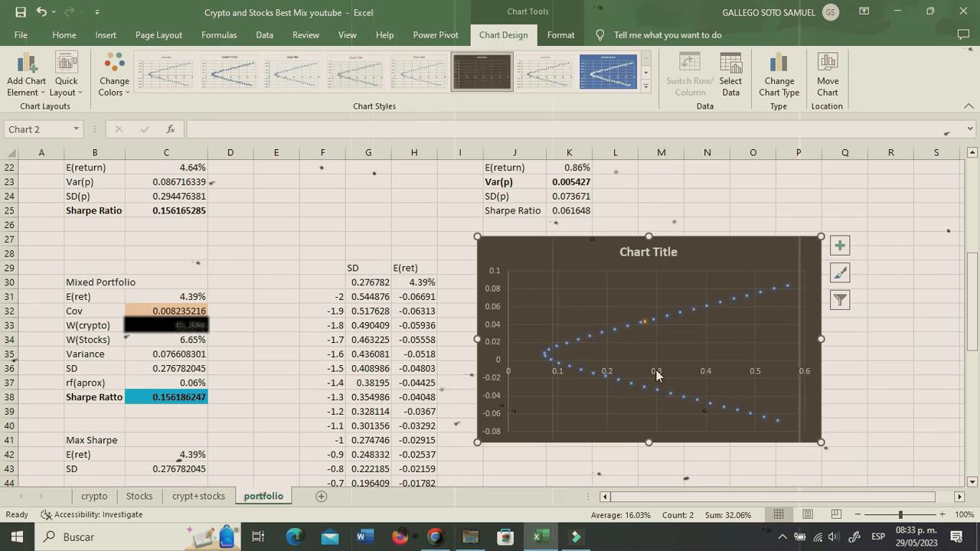
Add a data label to the MaxSharpe point on the efficient frontier chart.
{"action": "right_click", "coordinate": [645, 322]}
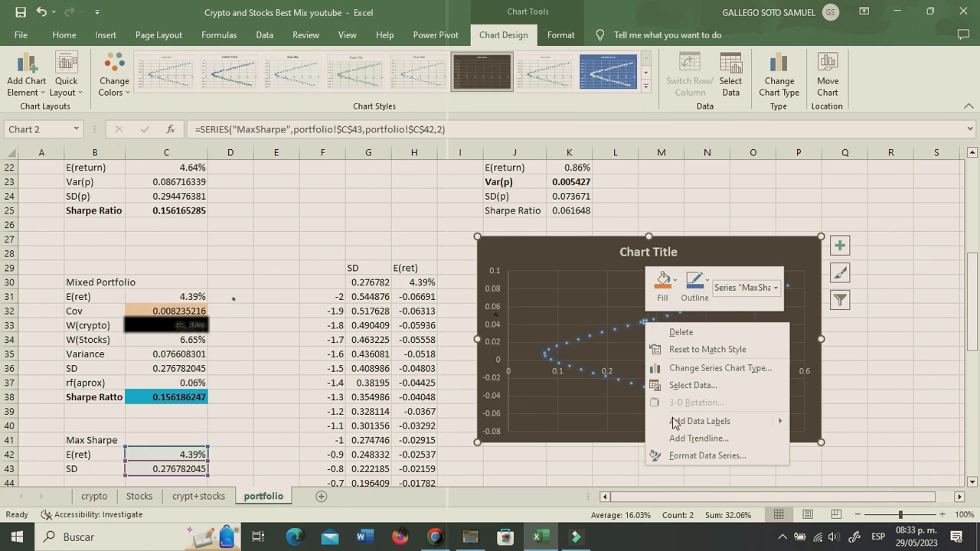
{"action": "mouse_move", "coordinate": [771, 422]}
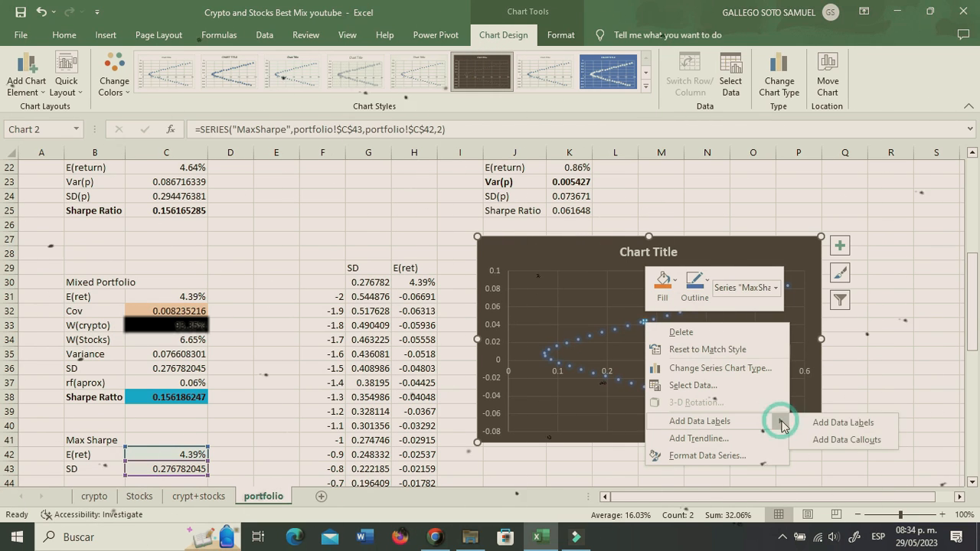
{"action": "left_click", "coordinate": [842, 423]}
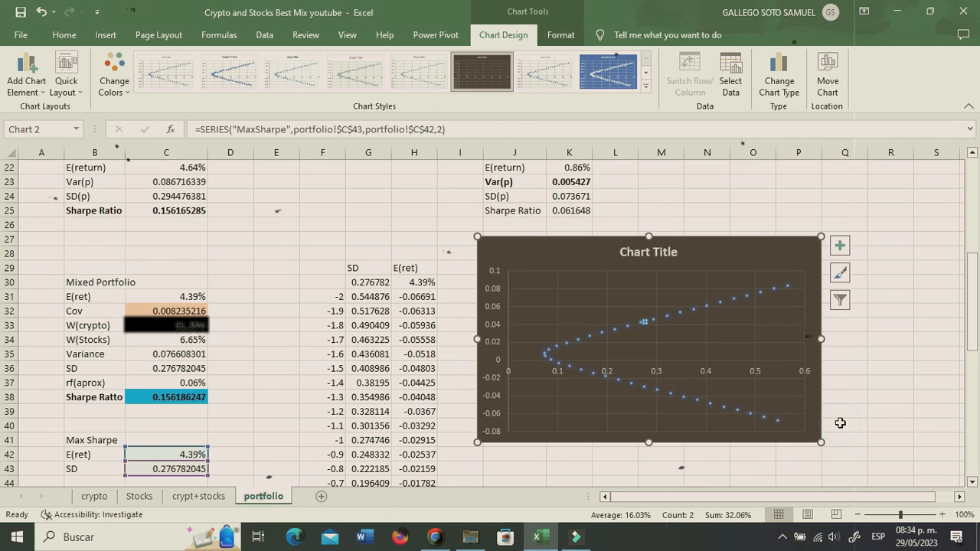
Move the MaxSharpe point's data label above and to the left of the point, clear of the curve.
{"action": "left_click_drag", "start_coordinate": [667, 323], "coordinate": [677, 343]}
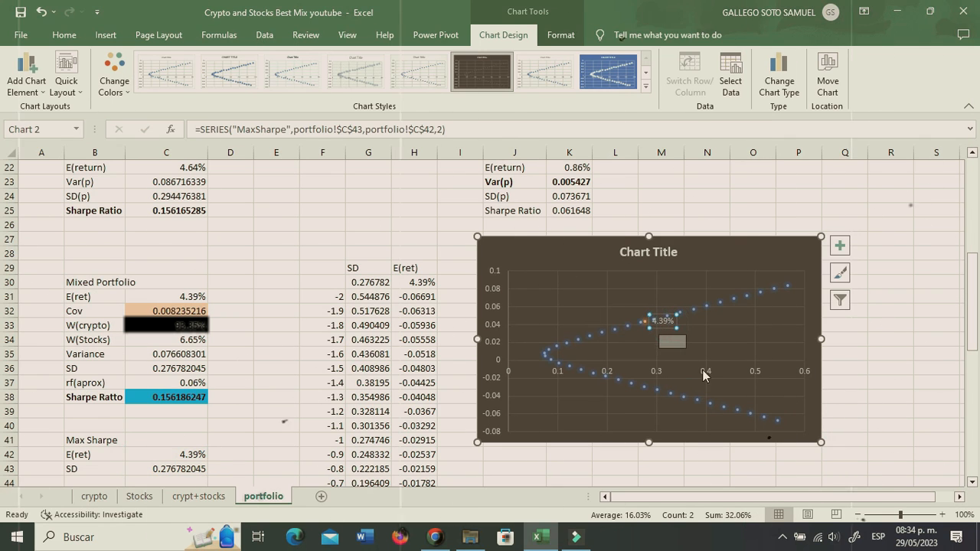
{"action": "left_click", "coordinate": [670, 324]}
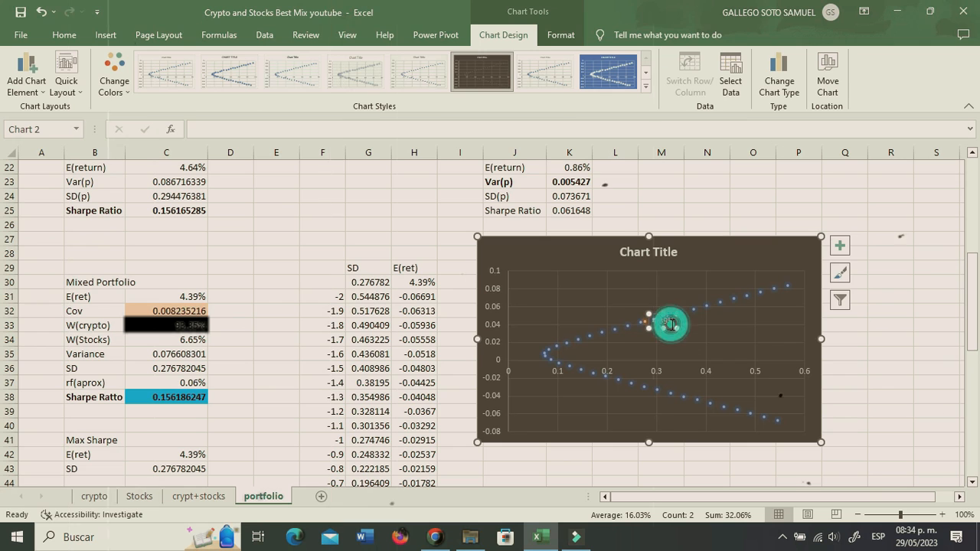
{"action": "double_click", "coordinate": [669, 326]}
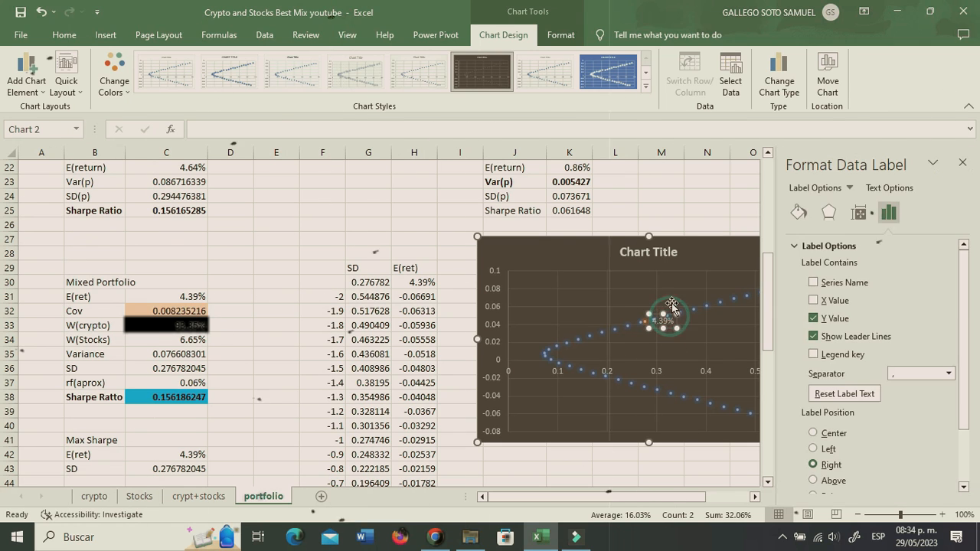
{"action": "left_click", "coordinate": [670, 320]}
{"action": "left_click", "coordinate": [670, 319]}
{"action": "left_click", "coordinate": [664, 321]}
{"action": "left_click_drag", "start_coordinate": [663, 321], "coordinate": [632, 296]}
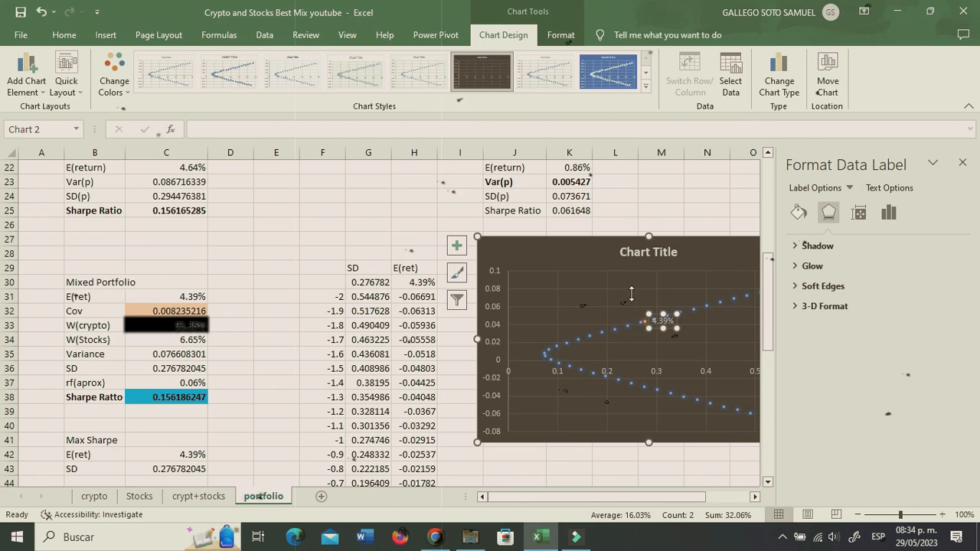
Include the series name in the MaxSharpe data label alongside the Y value.
{"action": "right_click", "coordinate": [639, 301]}
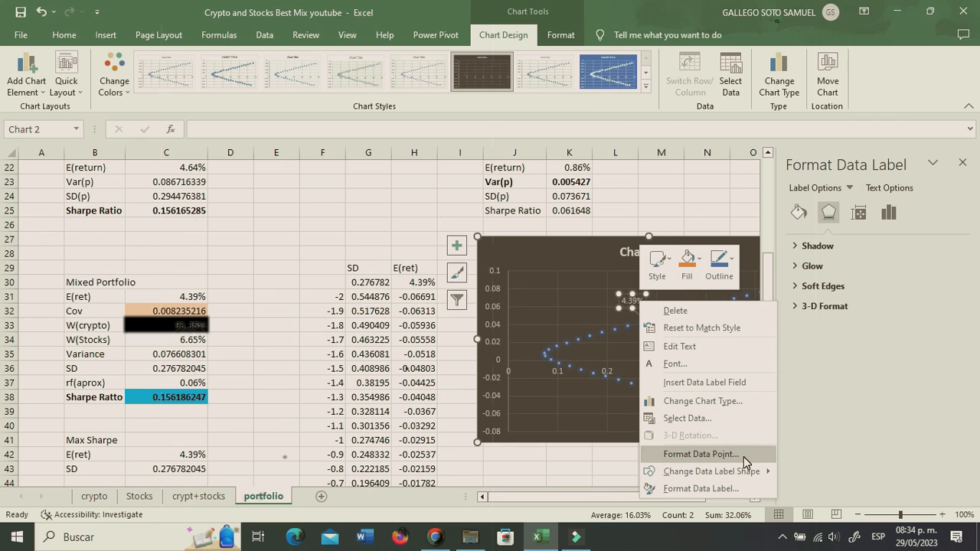
{"action": "left_click", "coordinate": [739, 488]}
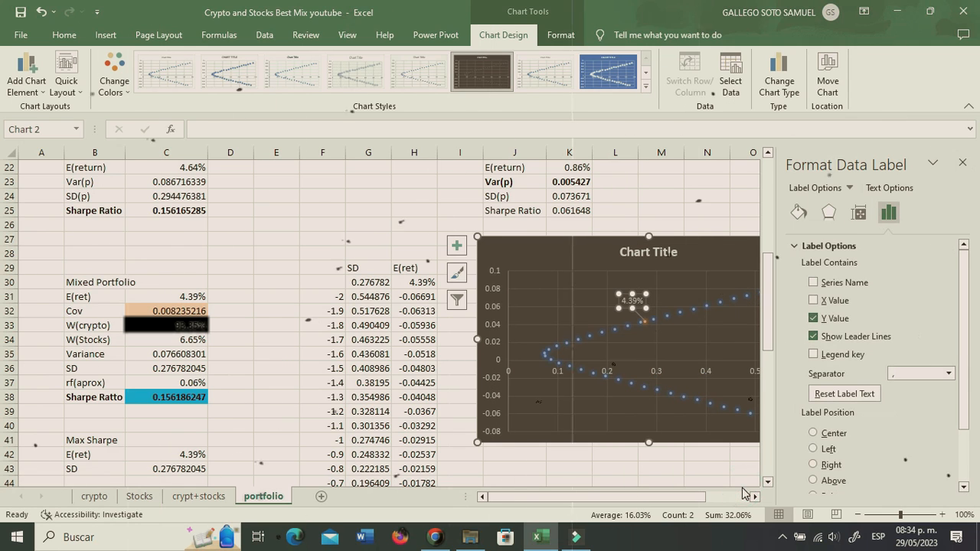
{"action": "left_click", "coordinate": [813, 282]}
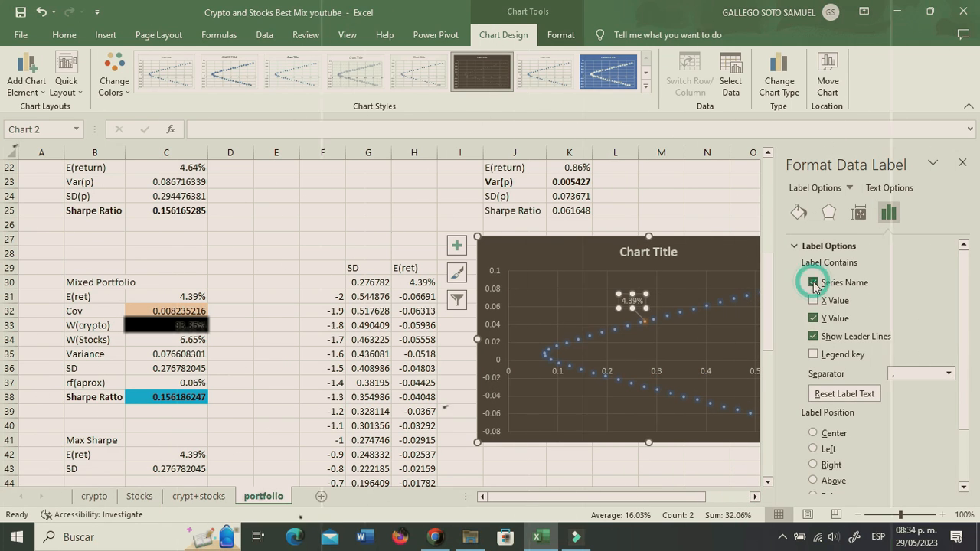
{"action": "left_click", "coordinate": [700, 466]}
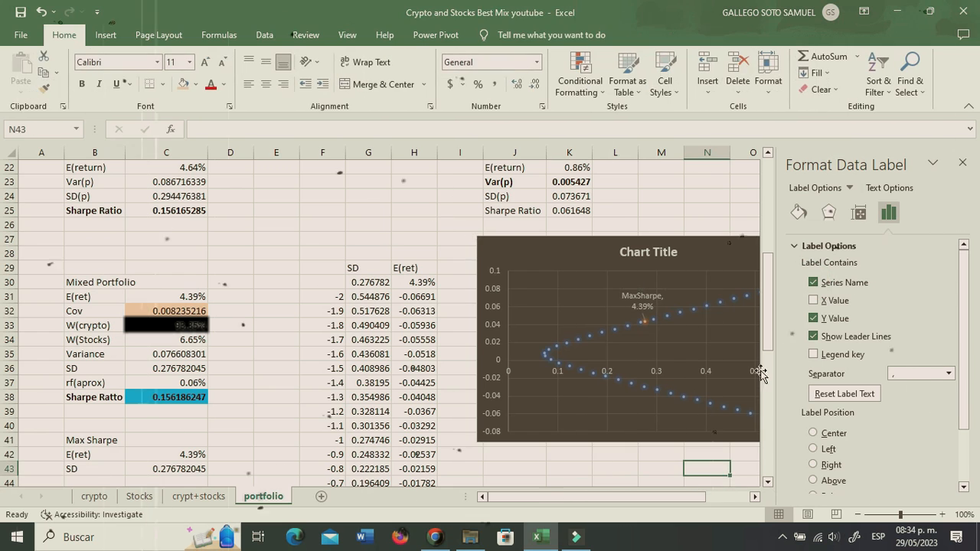
Close the formatting pane and replace the chart's placeholder title with "Efficient Frontier".
{"action": "left_click", "coordinate": [660, 255]}
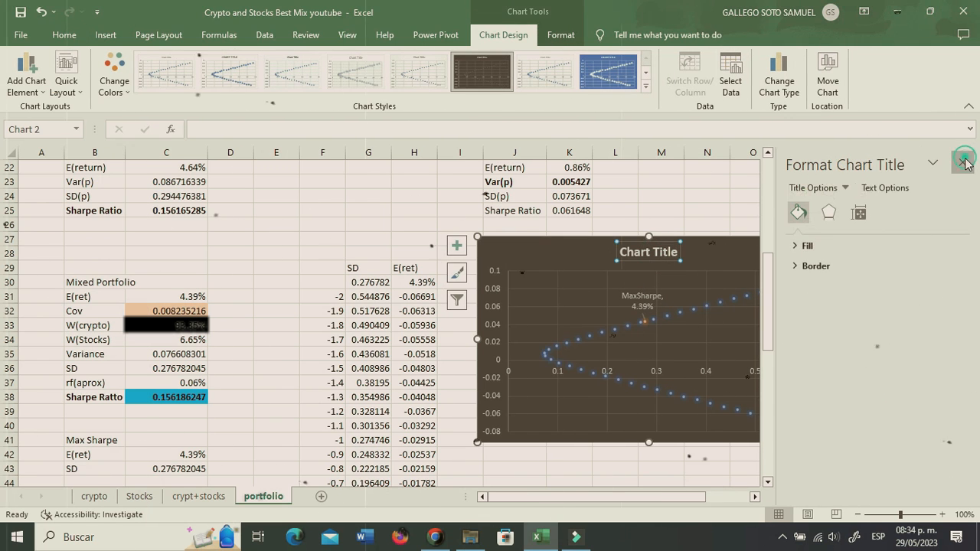
{"action": "left_click", "coordinate": [962, 163]}
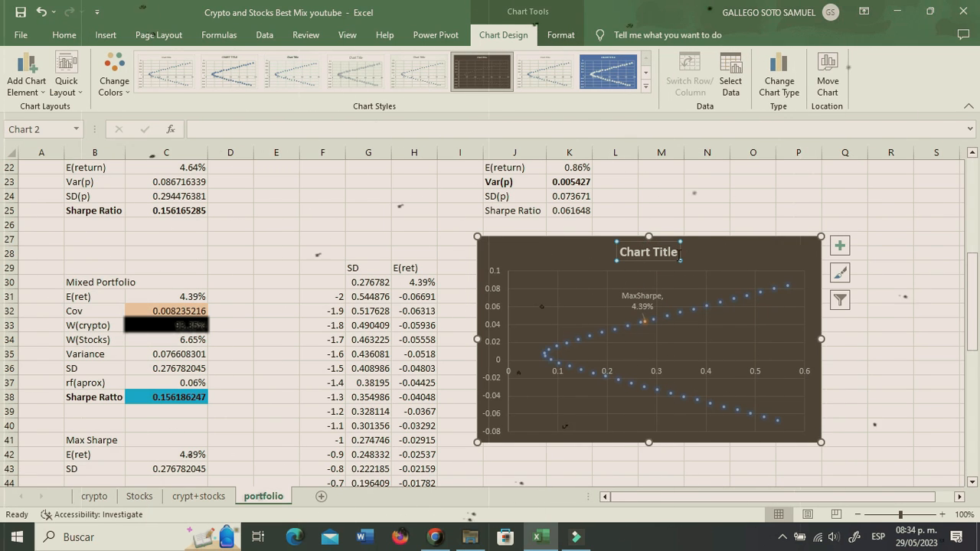
{"action": "left_click_drag", "start_coordinate": [679, 252], "coordinate": [623, 251]}
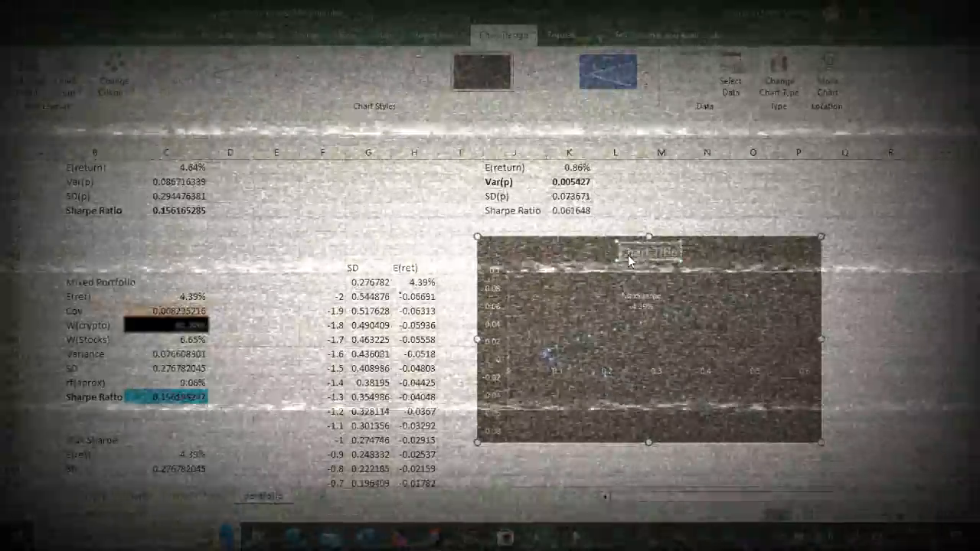
{"action": "key", "text": "BackSpace"}
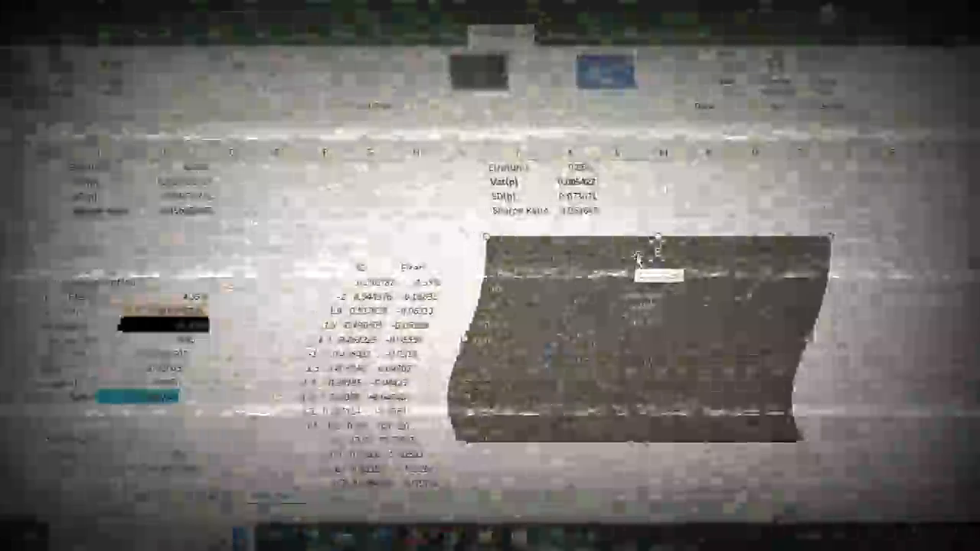
{"action": "type", "text": "Efficient Fron"}
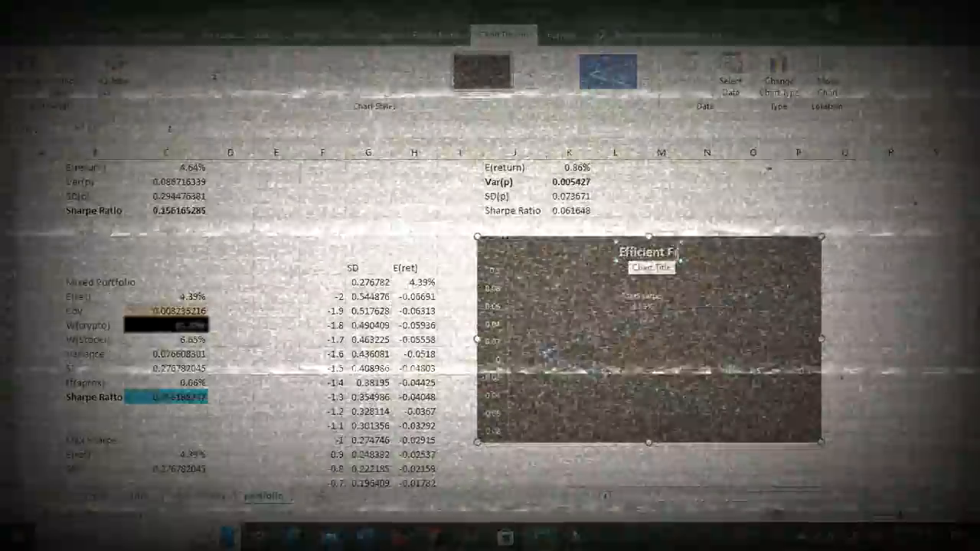